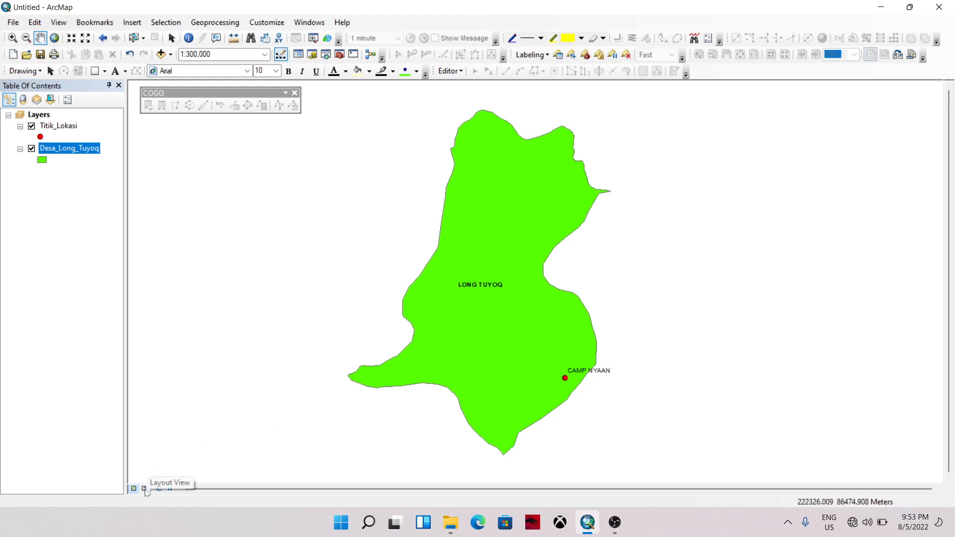
# Switch to layout view and set the map page to A4 landscape, without using the printer paper settings.
pyautogui.click(145, 490)
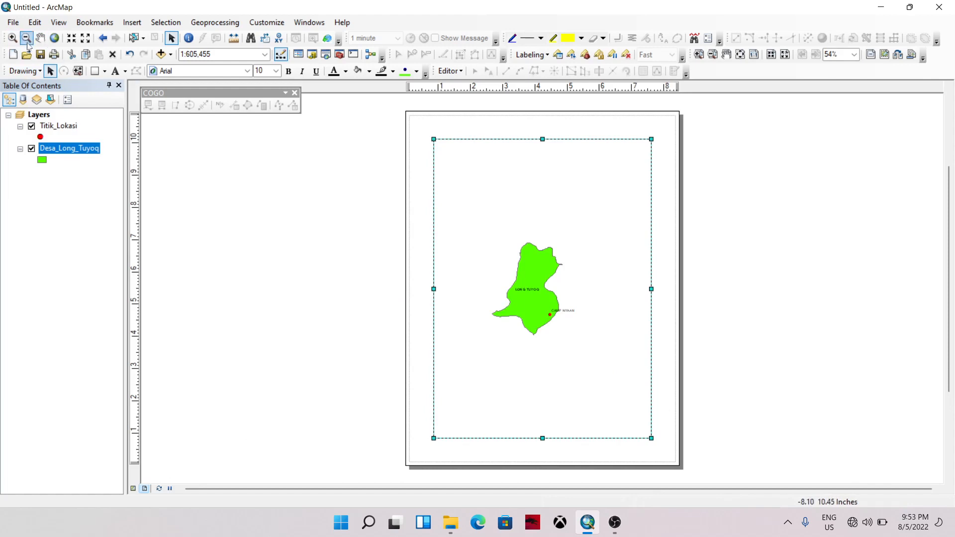
pyautogui.click(13, 23)
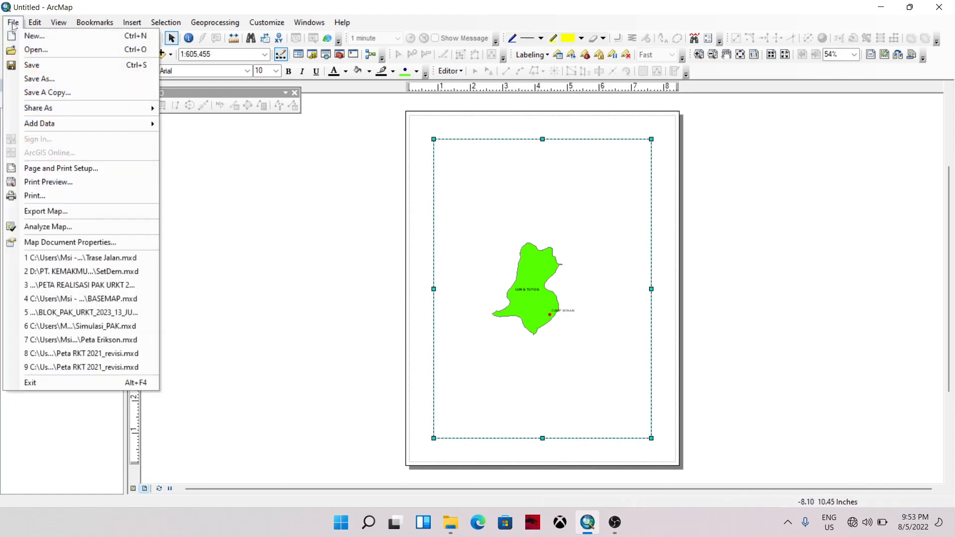
pyautogui.click(43, 169)
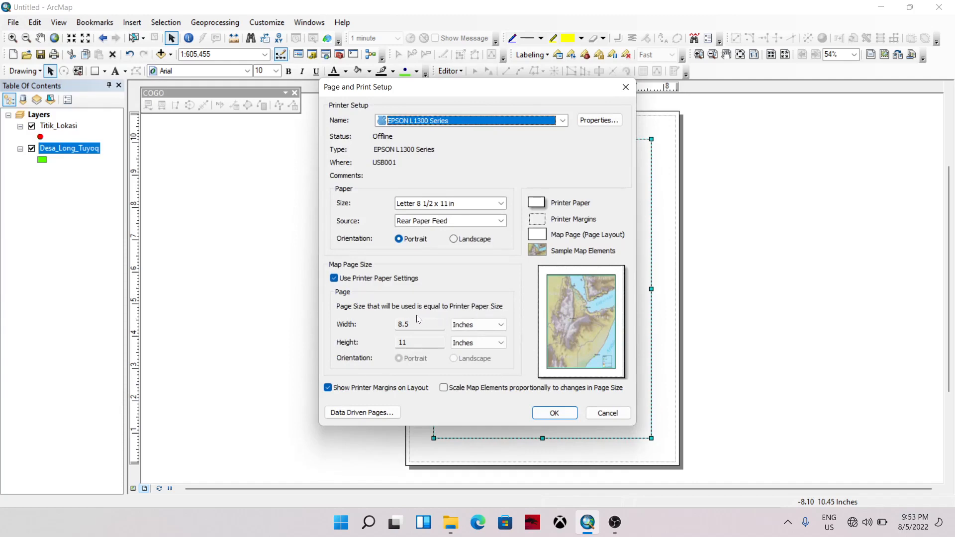
pyautogui.click(334, 279)
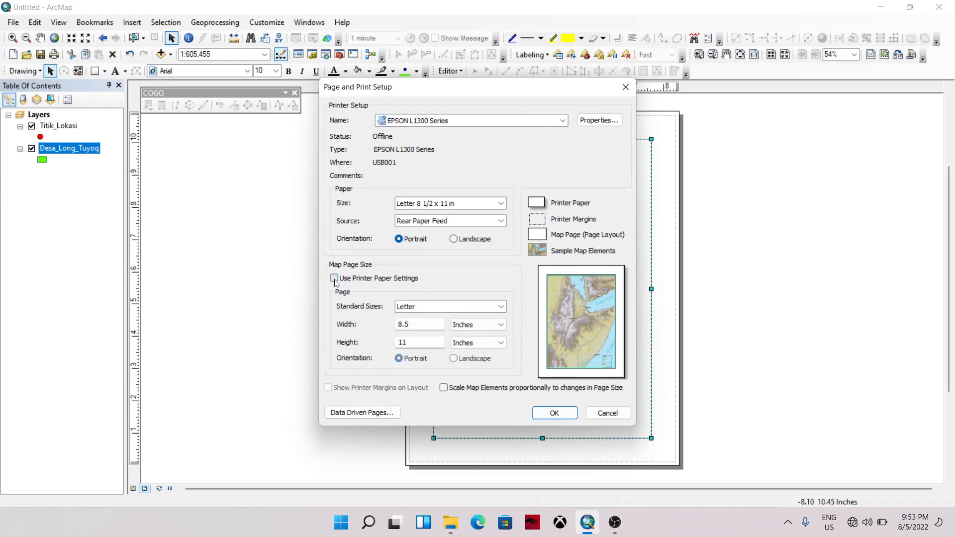
pyautogui.click(470, 312)
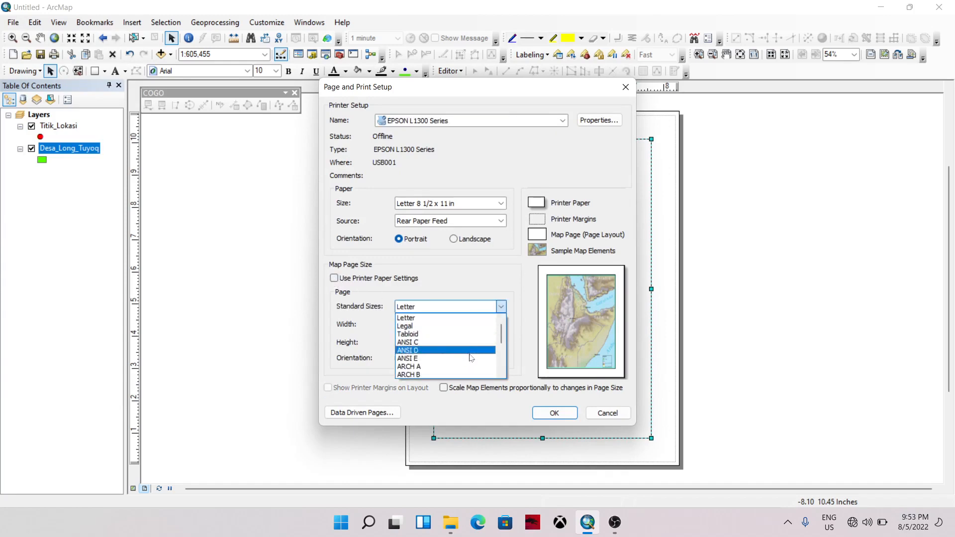
pyautogui.moveTo(500, 332); pyautogui.dragTo(501, 357)
pyautogui.click(443, 333)
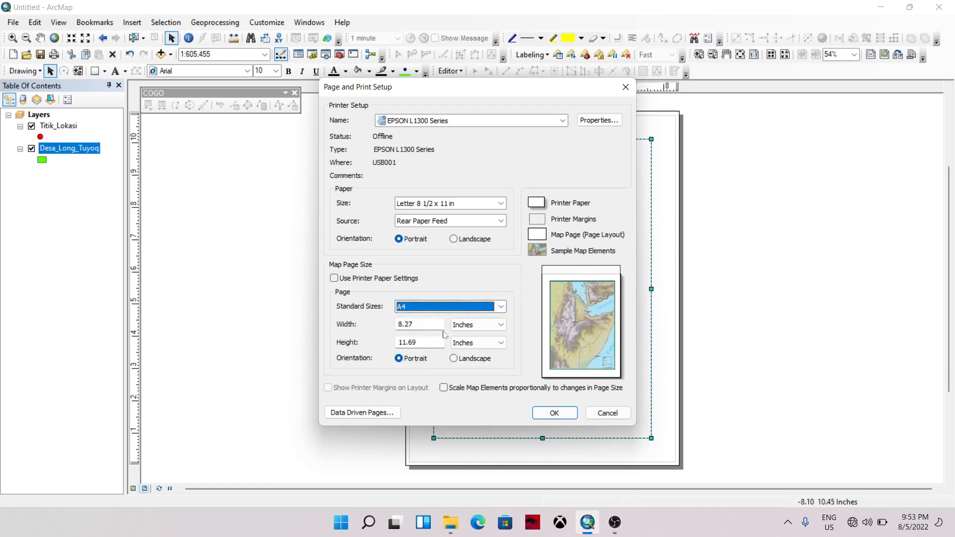
pyautogui.click(476, 359)
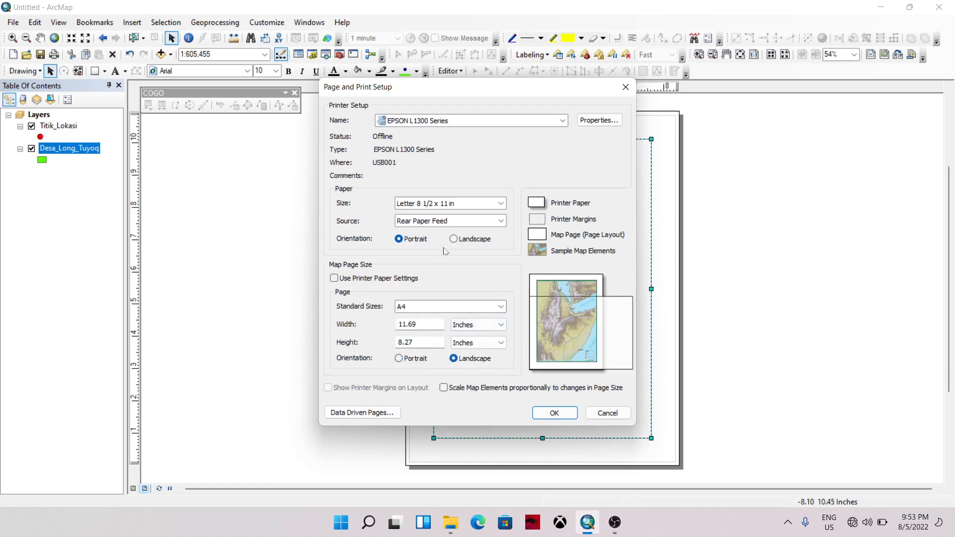
pyautogui.click(551, 413)
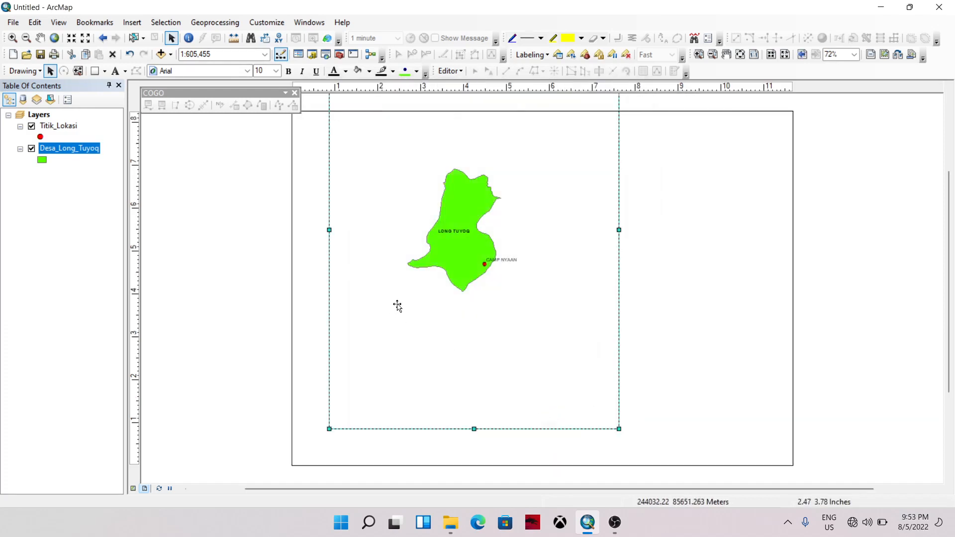
# Resize the data frame to about 8.6 by 7 inches and position it inside the landscape page.
pyautogui.scroll(-1, 413, 326)
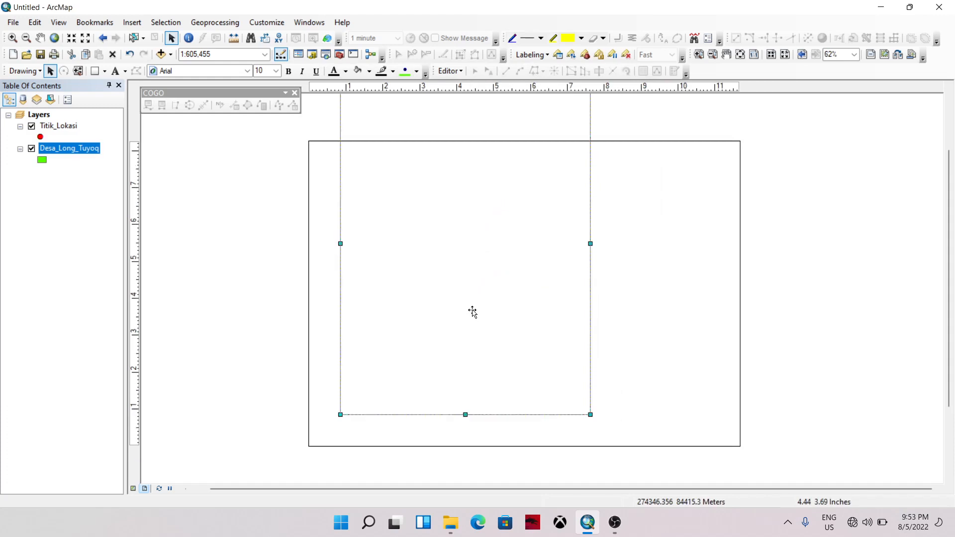
pyautogui.moveTo(472, 330); pyautogui.dragTo(473, 335)
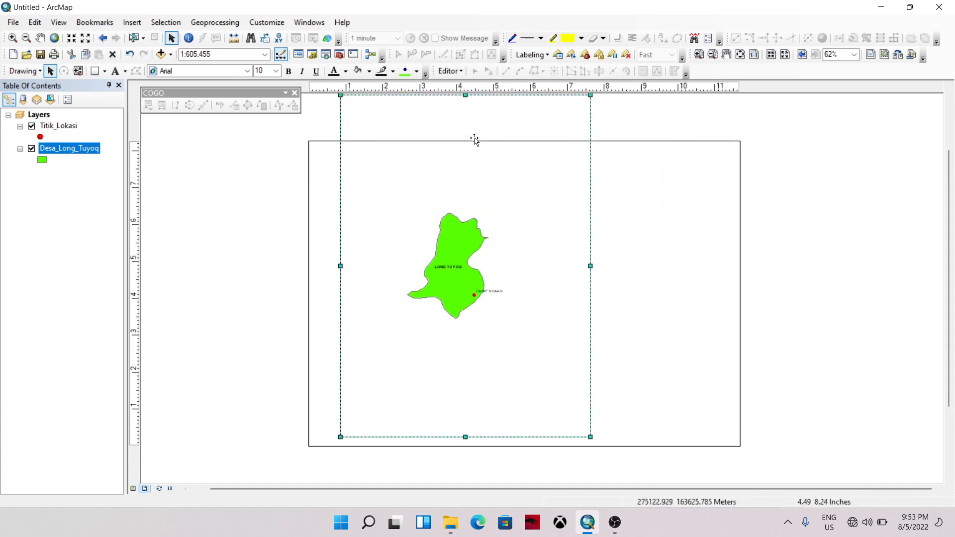
pyautogui.moveTo(468, 96); pyautogui.dragTo(463, 181)
pyautogui.moveTo(589, 311); pyautogui.dragTo(658, 309)
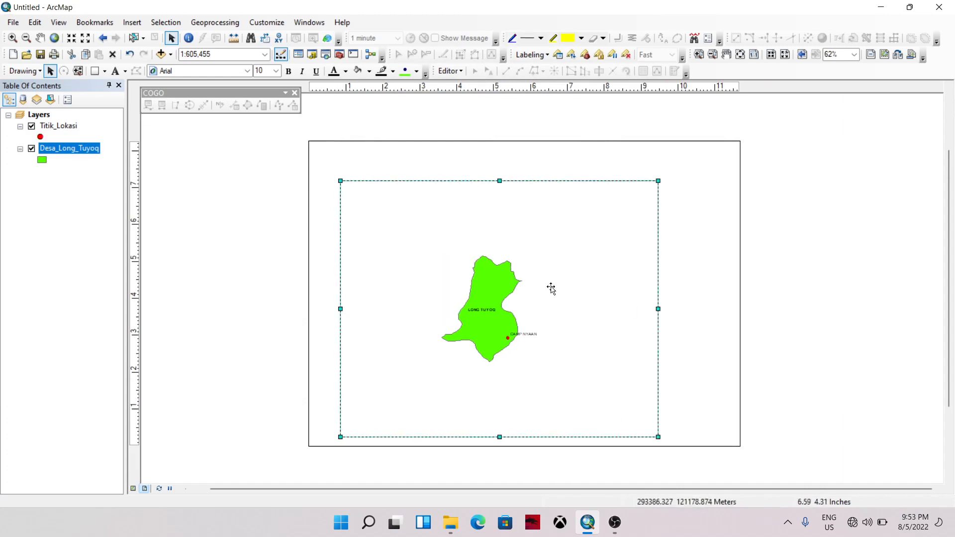
pyautogui.moveTo(549, 284); pyautogui.dragTo(538, 269)
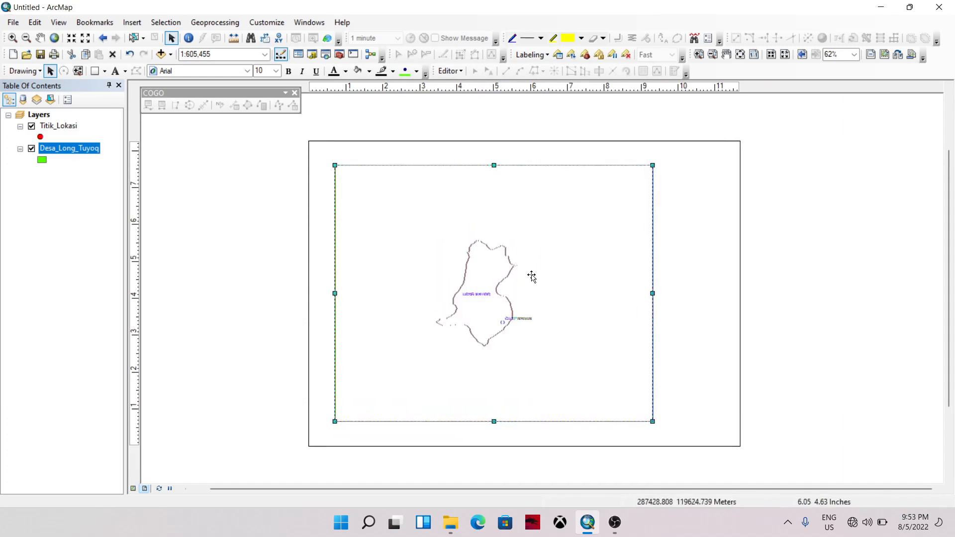
# Toggle the Align to Margins option on and back off for the map's data frame.
pyautogui.rightClick(557, 294)
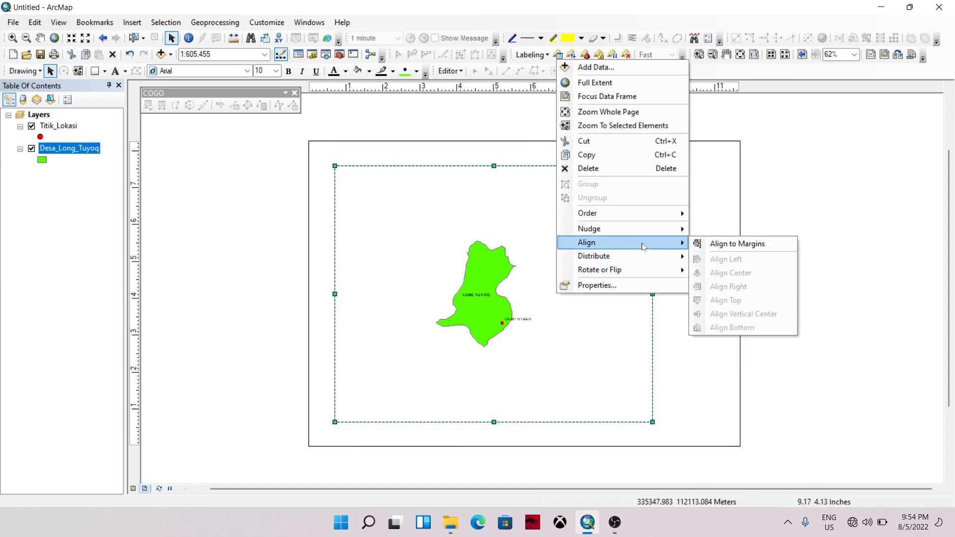
pyautogui.rightClick(470, 313)
pyautogui.moveTo(521, 260)
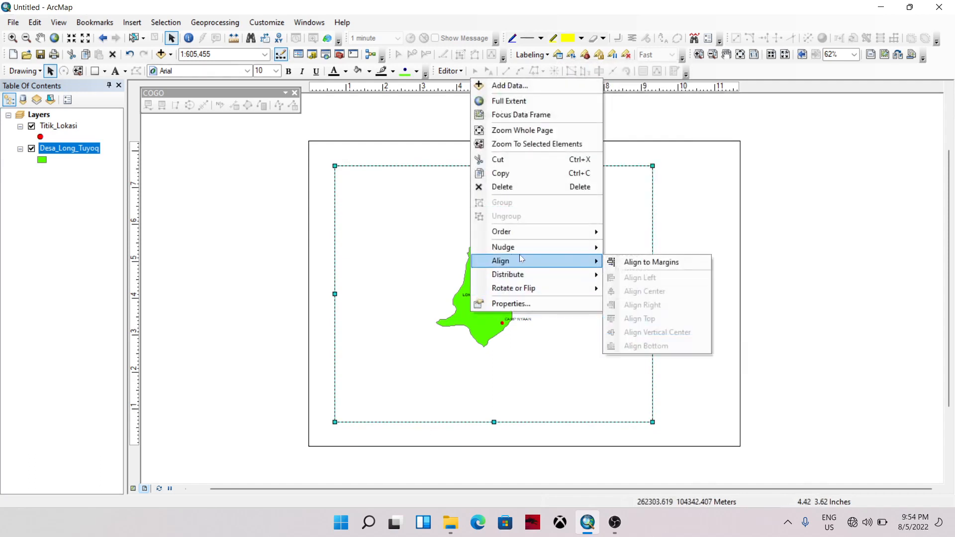
pyautogui.click(625, 262)
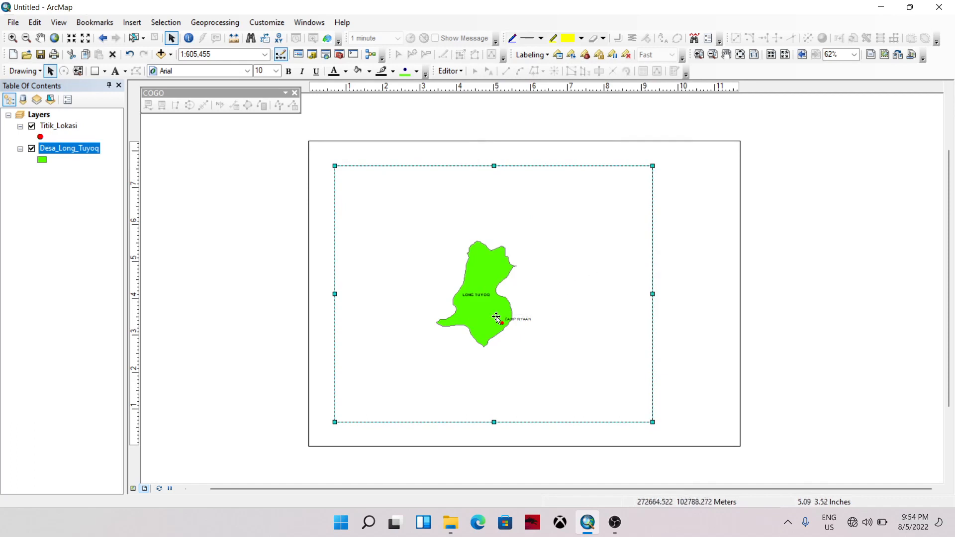
pyautogui.rightClick(516, 285)
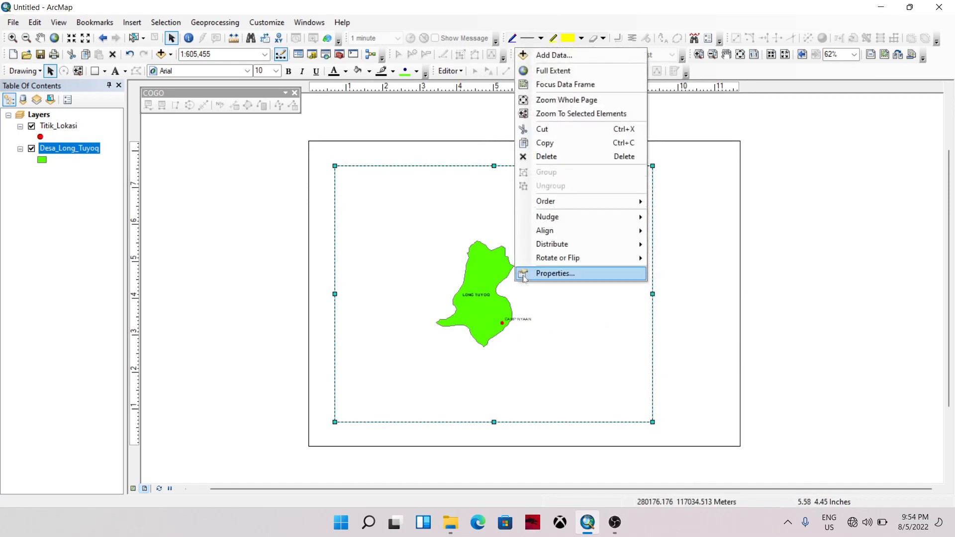
pyautogui.moveTo(542, 249)
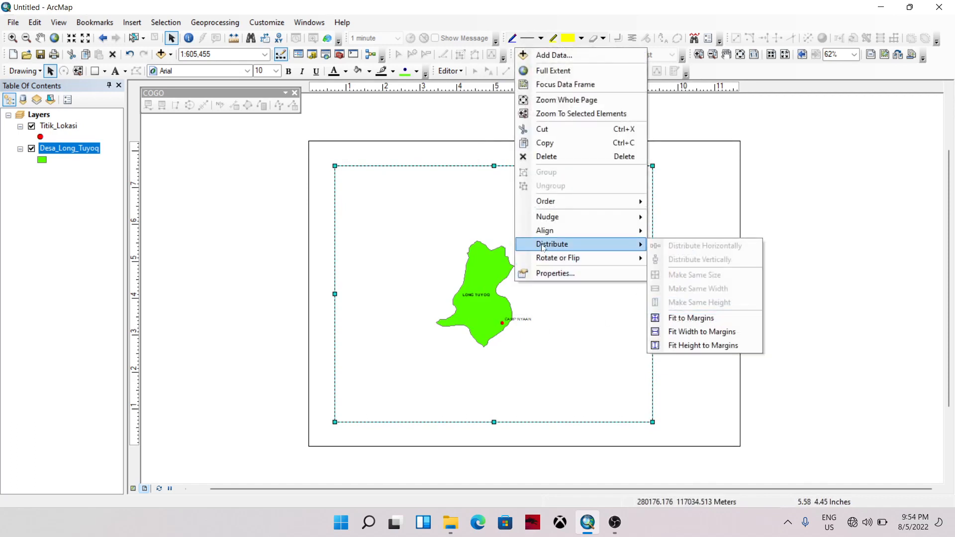
pyautogui.moveTo(547, 232)
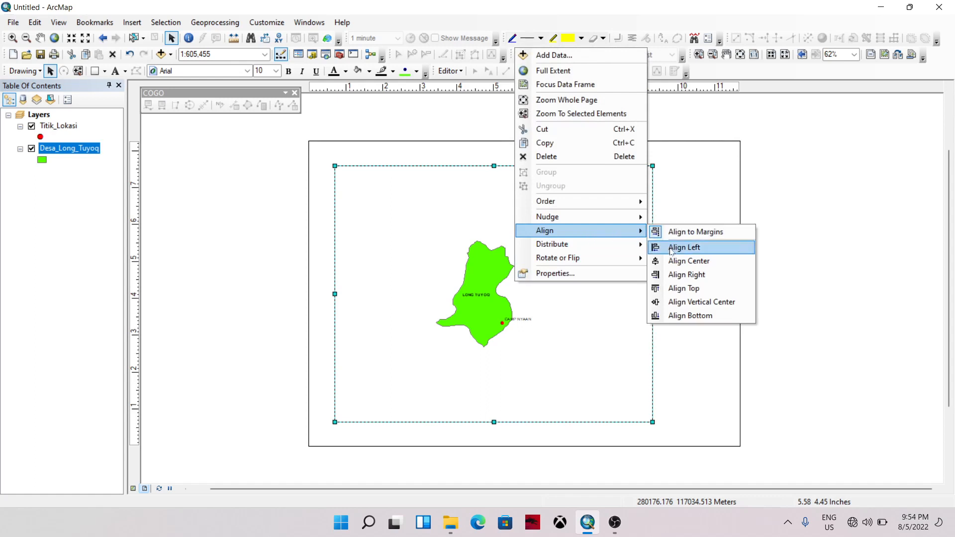
pyautogui.click(676, 232)
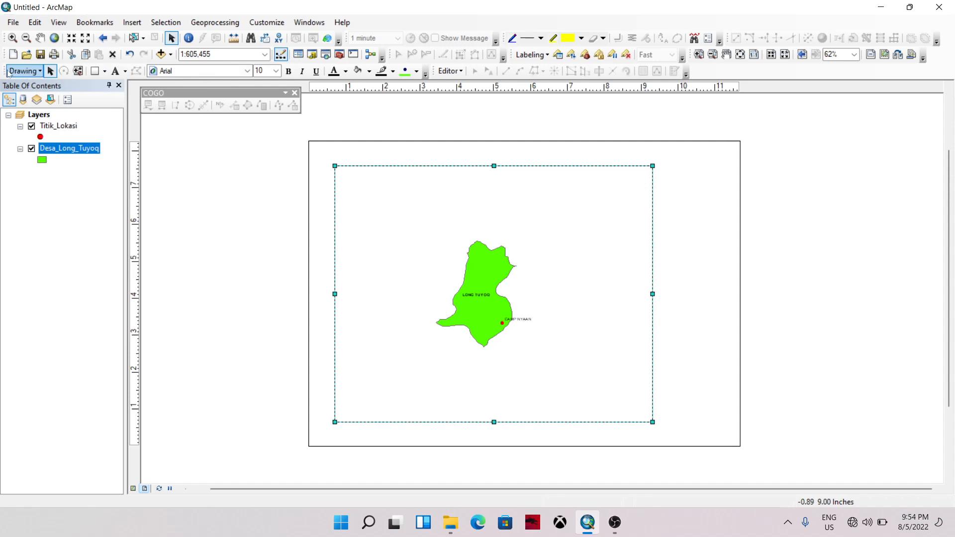
# Hide the Draw toolbar, show it again and dock it back in its original place.
pyautogui.moveTo(8, 73)
pyautogui.mouseDown()
pyautogui.moveTo(428, 124)
pyautogui.moveTo(162, 169)
pyautogui.mouseUp()
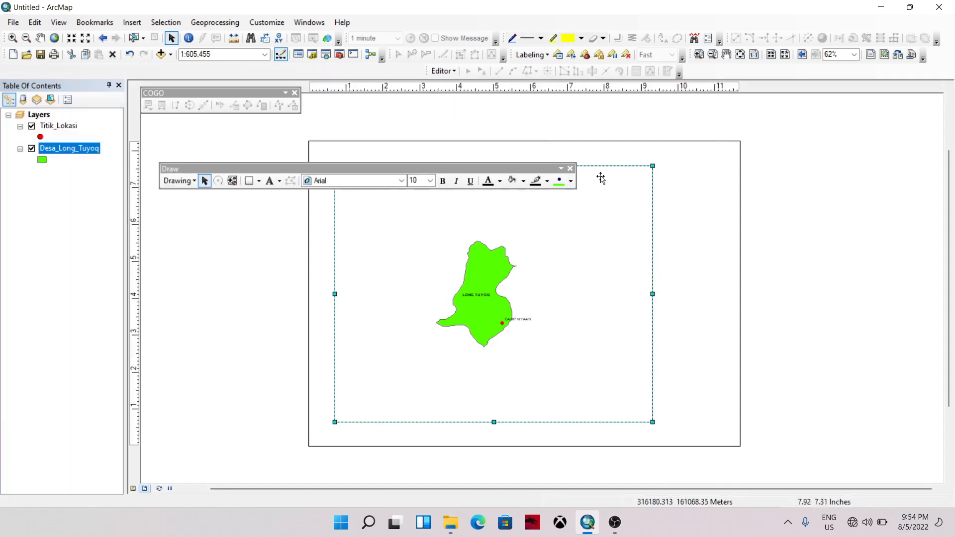
pyautogui.click(570, 168)
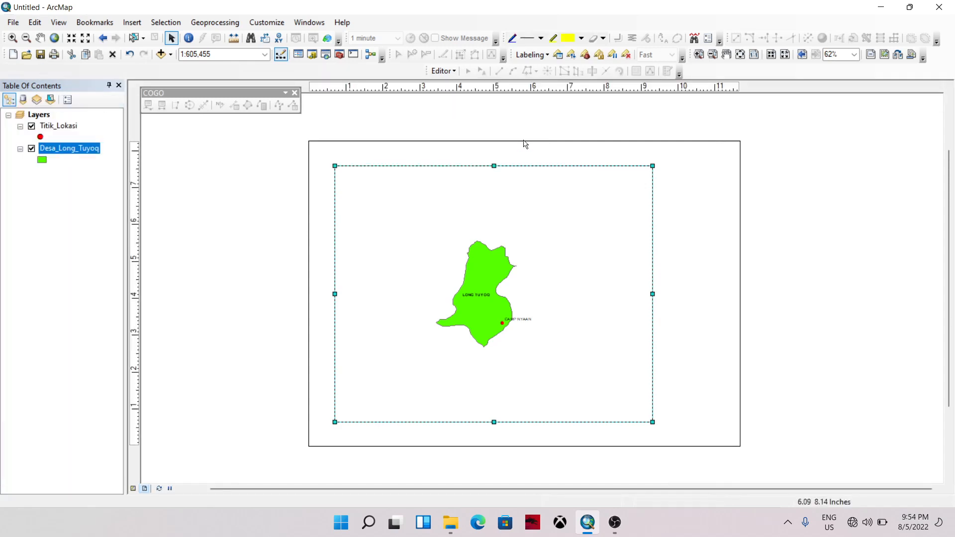
pyautogui.rightClick(447, 18)
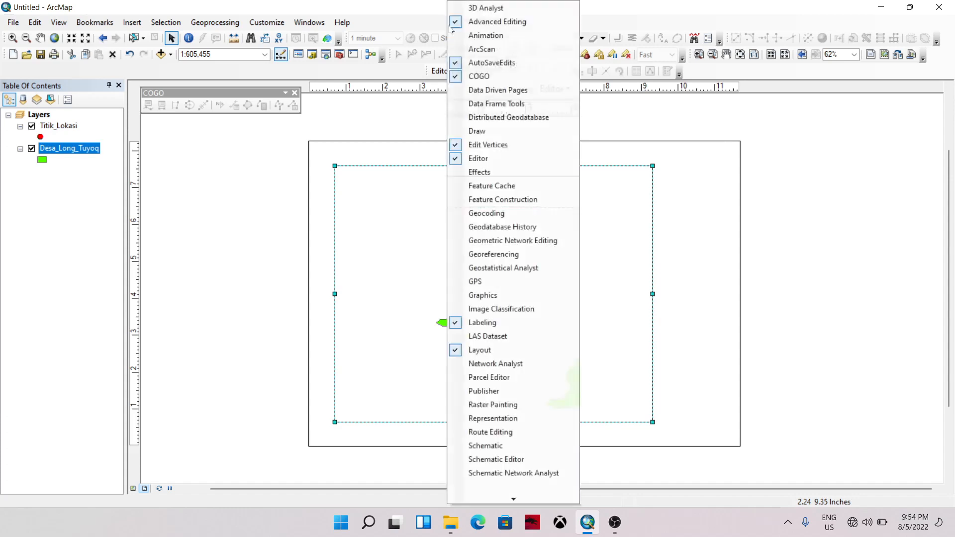
pyautogui.click(477, 131)
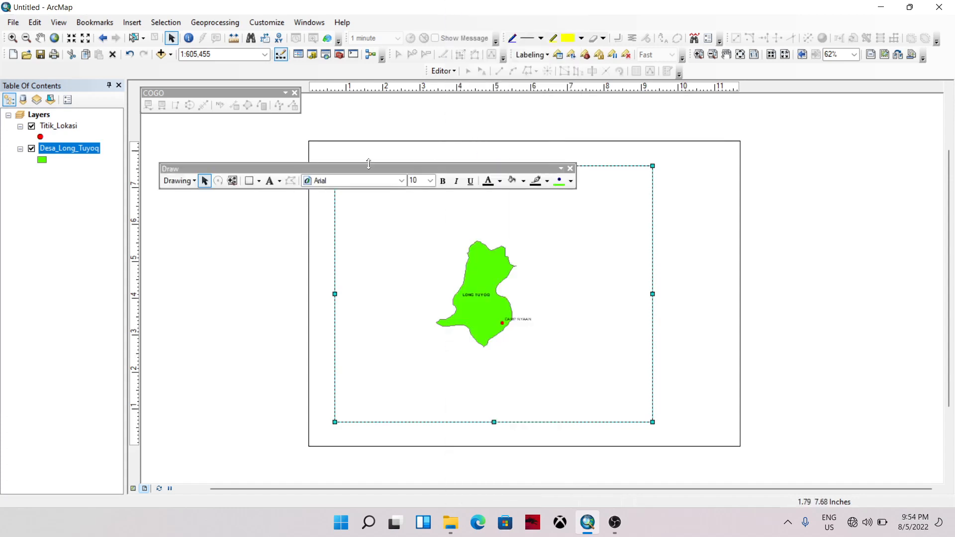
pyautogui.moveTo(366, 172)
pyautogui.mouseDown()
pyautogui.moveTo(189, 107)
pyautogui.moveTo(178, 79)
pyautogui.mouseUp()
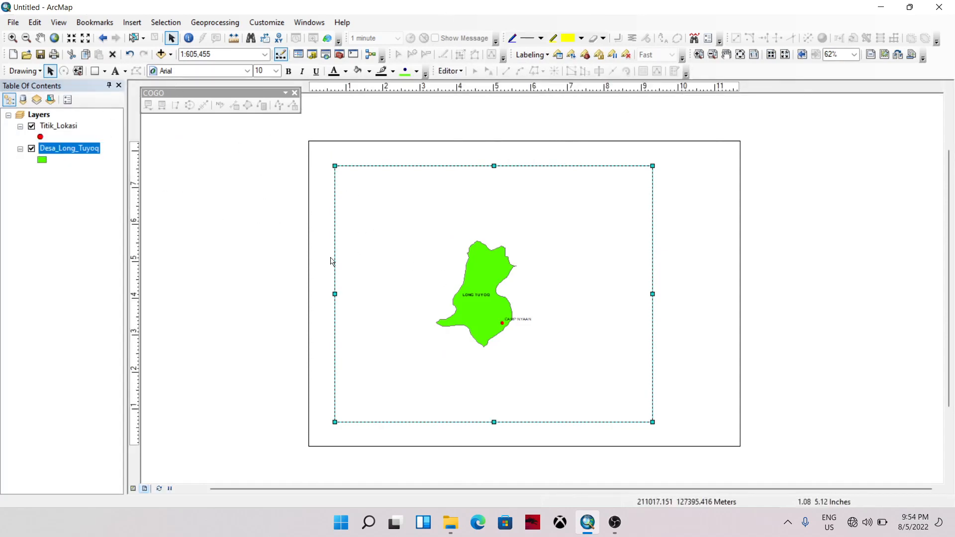
# Draw a rectangle about 11.1 by 7.8 inches around the data frame, just inside the page edge.
pyautogui.click(214, 168)
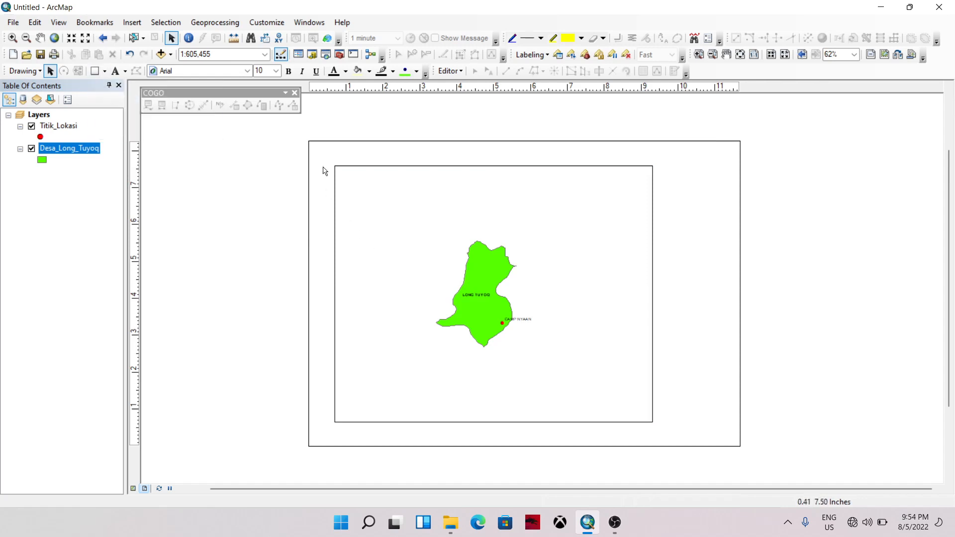
pyautogui.click(98, 73)
pyautogui.click(97, 72)
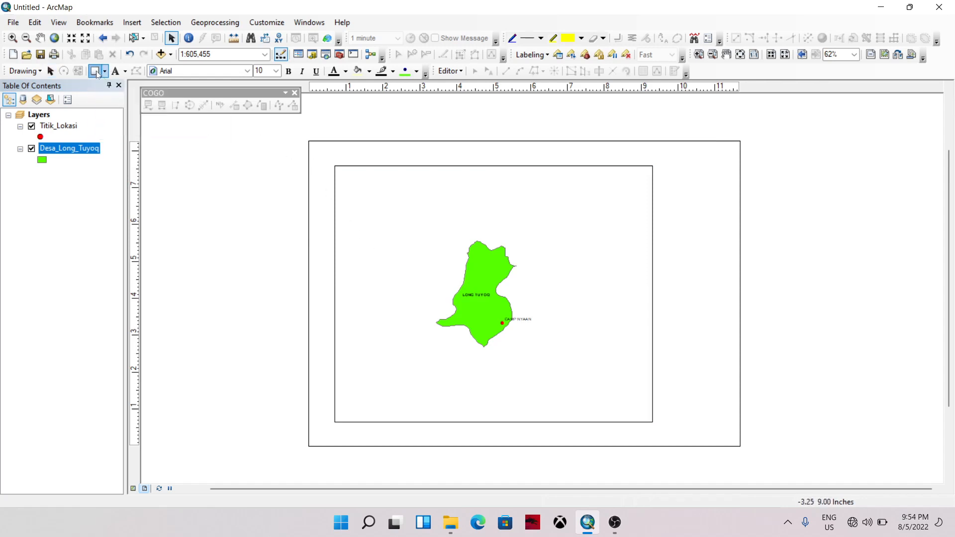
pyautogui.moveTo(321, 152); pyautogui.dragTo(731, 439)
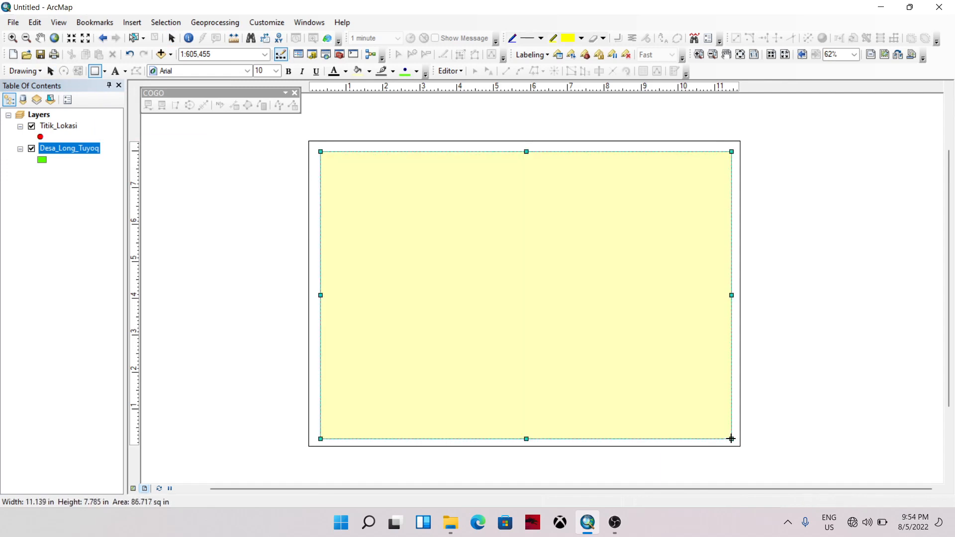
# Format the new rectangle as a border with no fill, a black outline and an outline width of 2.
pyautogui.rightClick(640, 329)
pyautogui.click(668, 321)
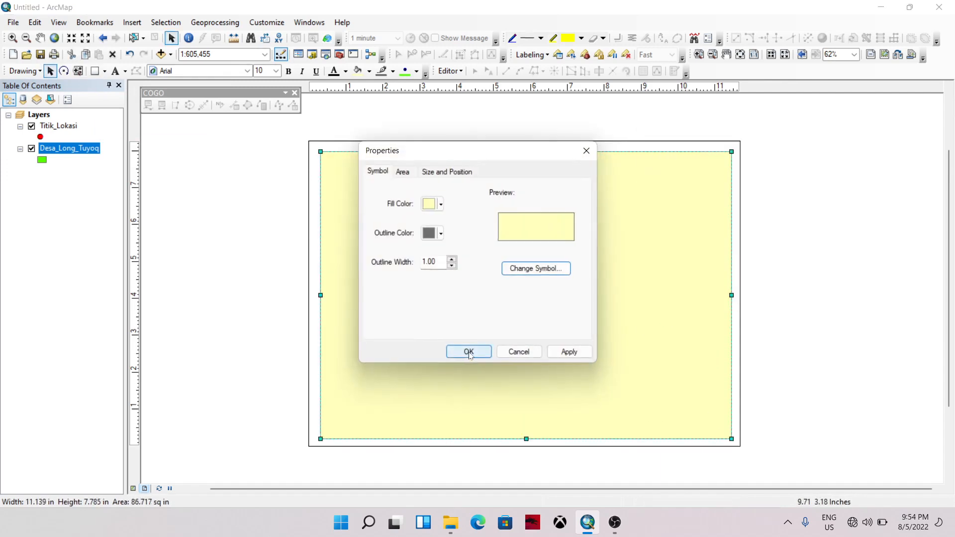
pyautogui.click(452, 260)
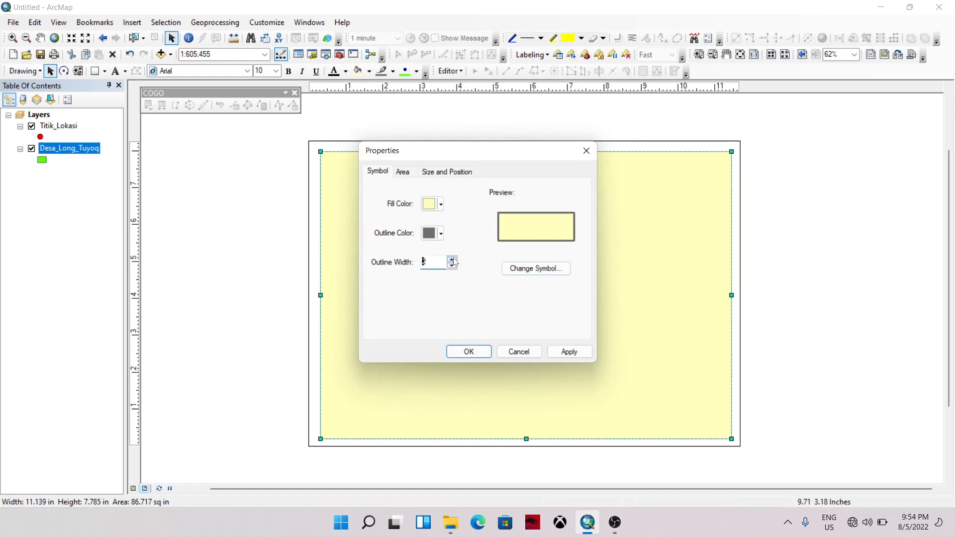
pyautogui.click(432, 204)
pyautogui.click(437, 221)
pyautogui.click(433, 233)
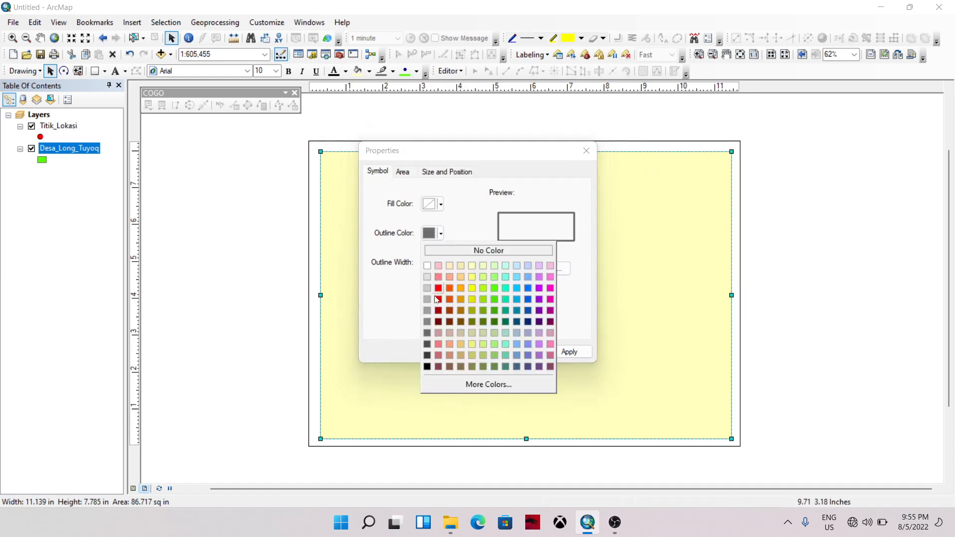
pyautogui.click(427, 366)
pyautogui.click(469, 352)
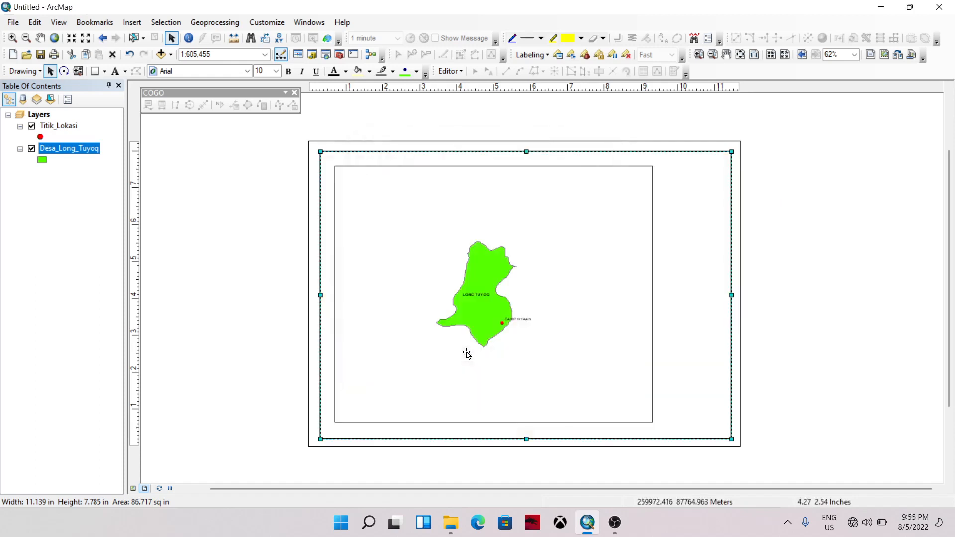
# Turn on Align to Margins for the border rectangle and centre it horizontally and vertically on the page.
pyautogui.rightClick(680, 169)
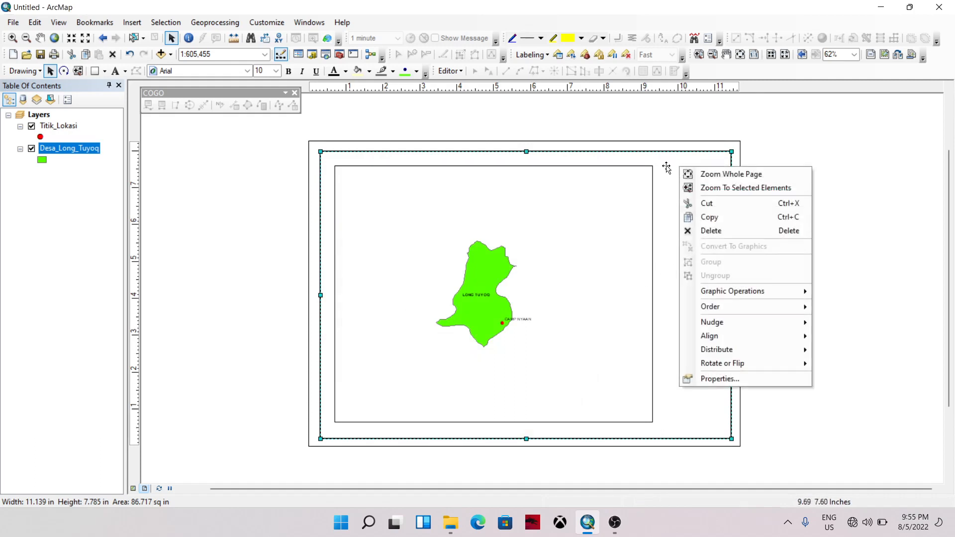
pyautogui.moveTo(712, 338)
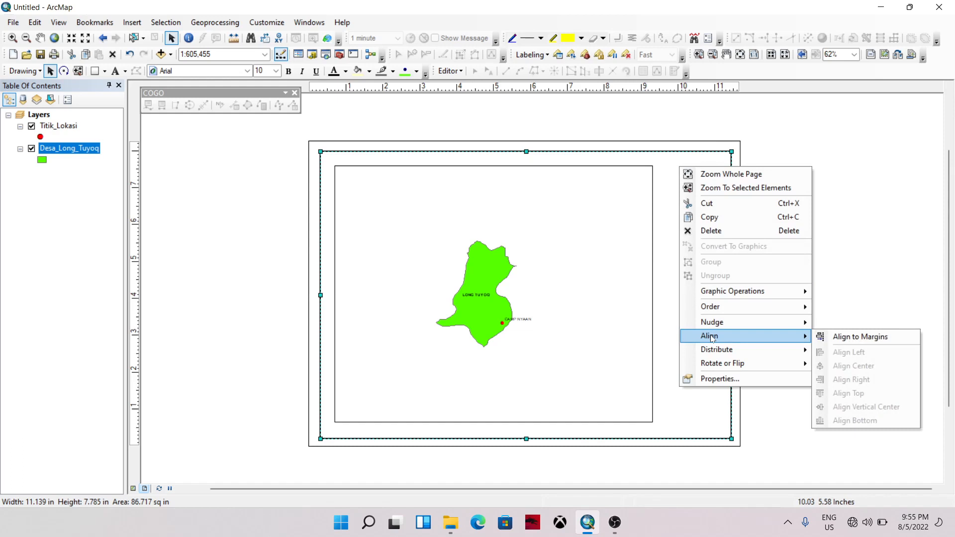
pyautogui.click(855, 337)
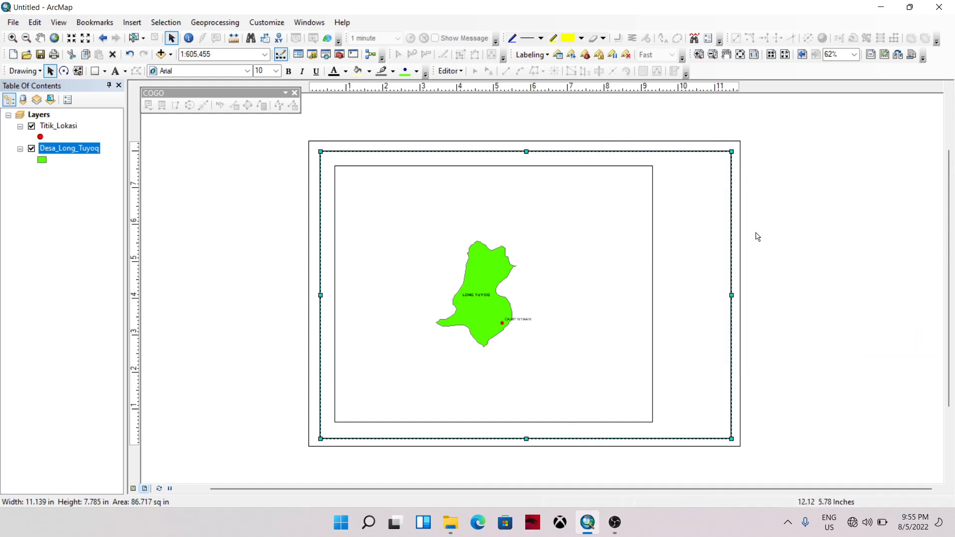
pyautogui.rightClick(486, 155)
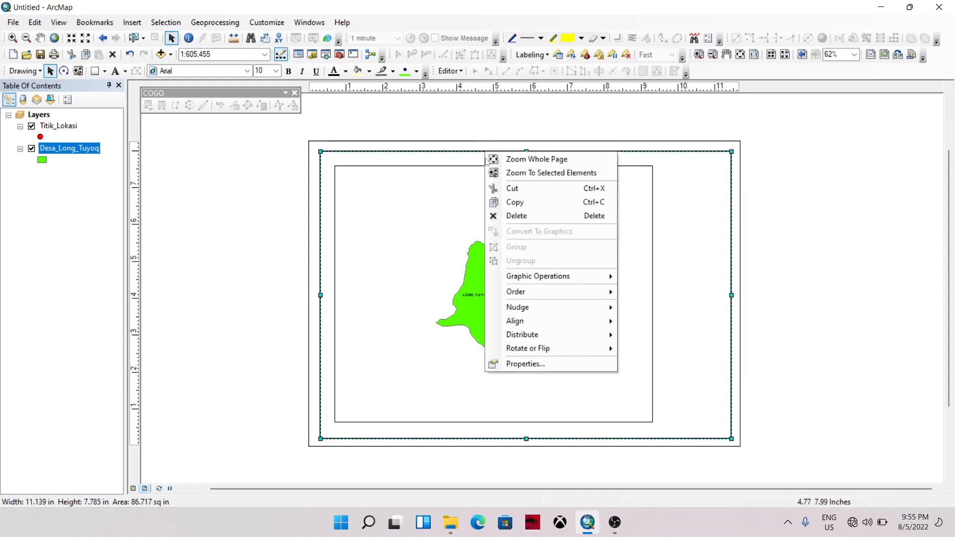
pyautogui.moveTo(510, 319)
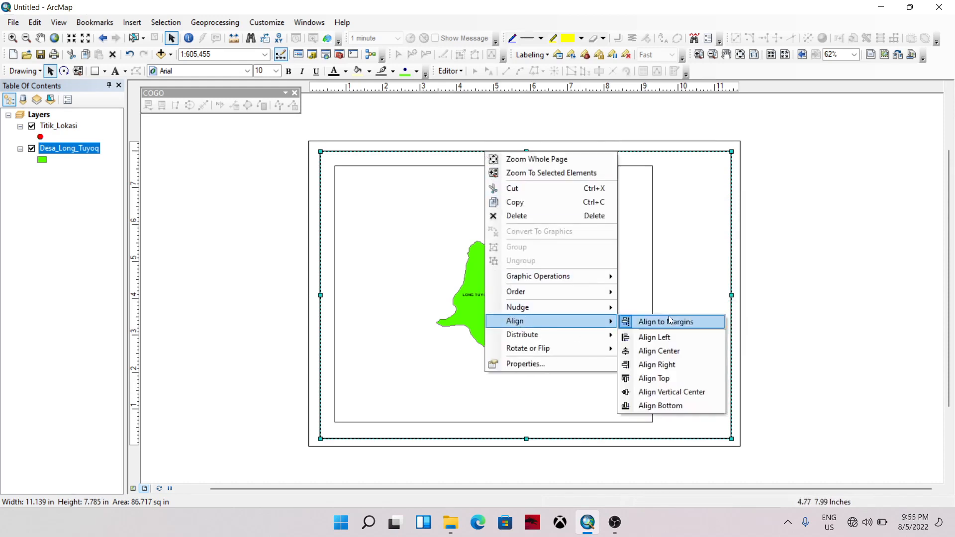
pyautogui.click(667, 353)
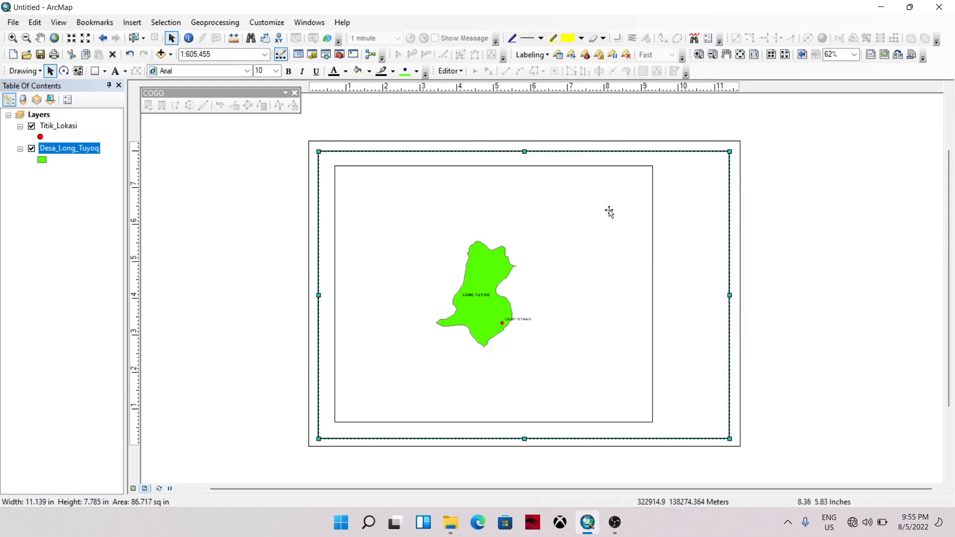
pyautogui.rightClick(589, 157)
pyautogui.moveTo(641, 324)
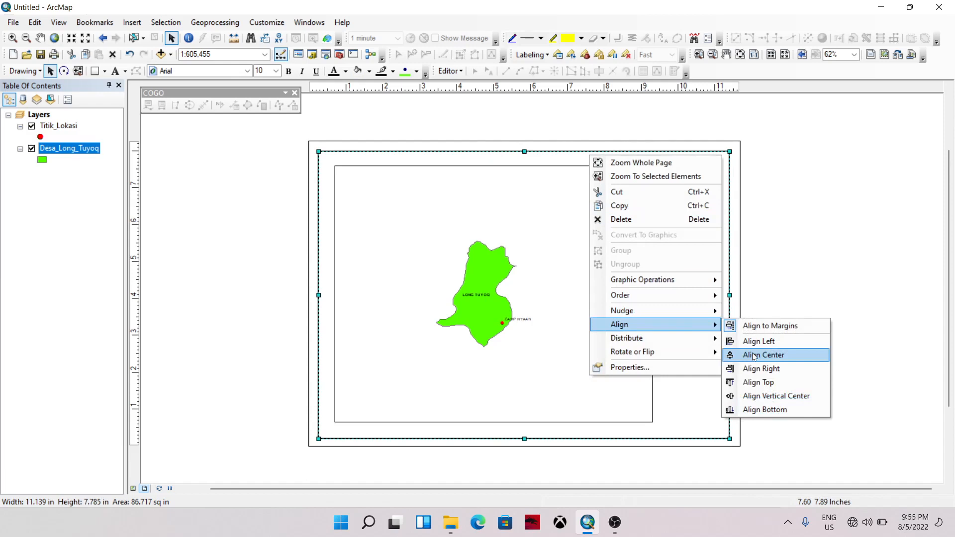
pyautogui.click(762, 396)
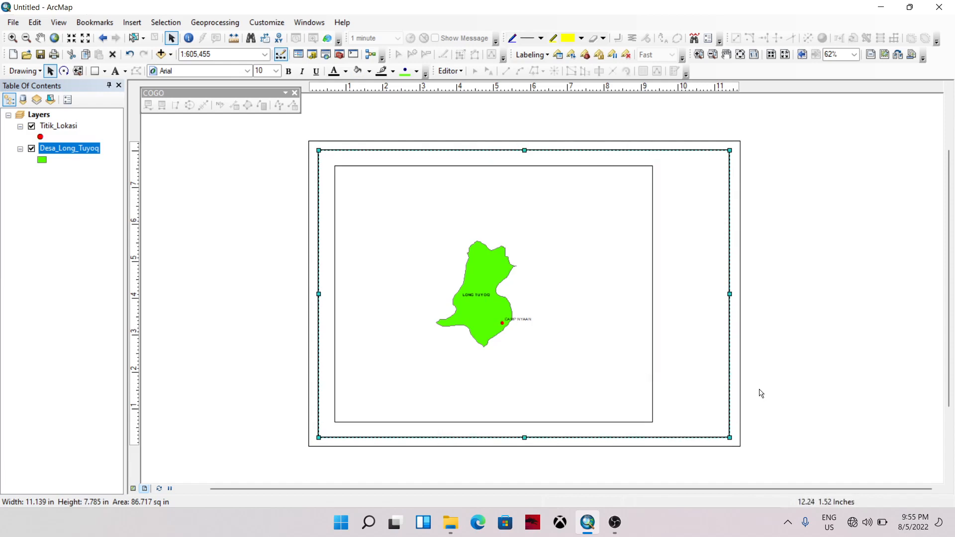
# Turn off Align to Margins for the border rectangle and clear the selection.
pyautogui.rightClick(553, 152)
pyautogui.moveTo(622, 317)
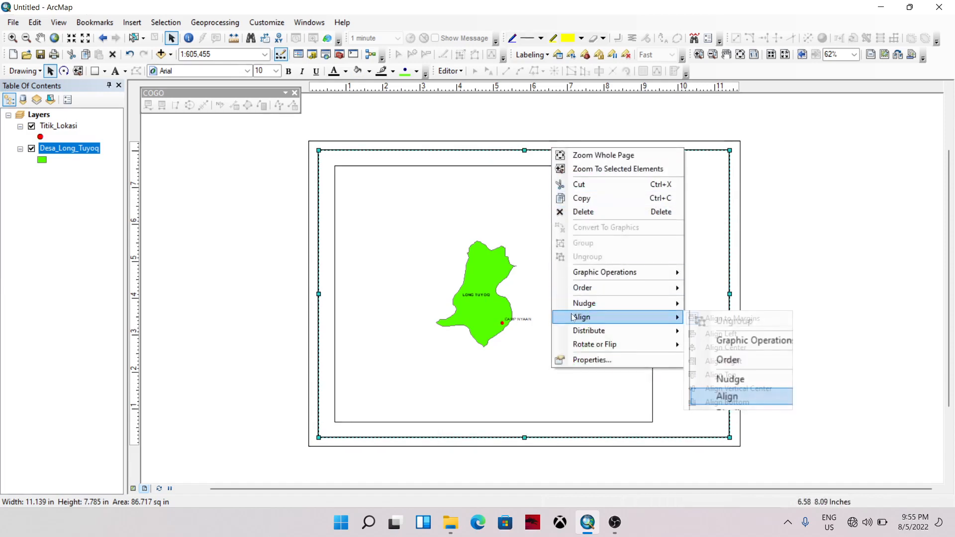
pyautogui.click(724, 319)
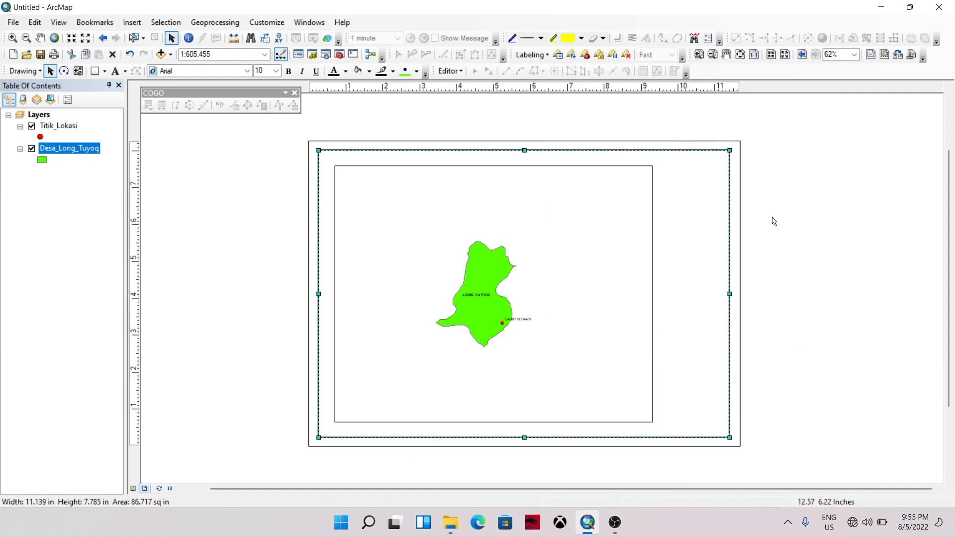
pyautogui.rightClick(513, 153)
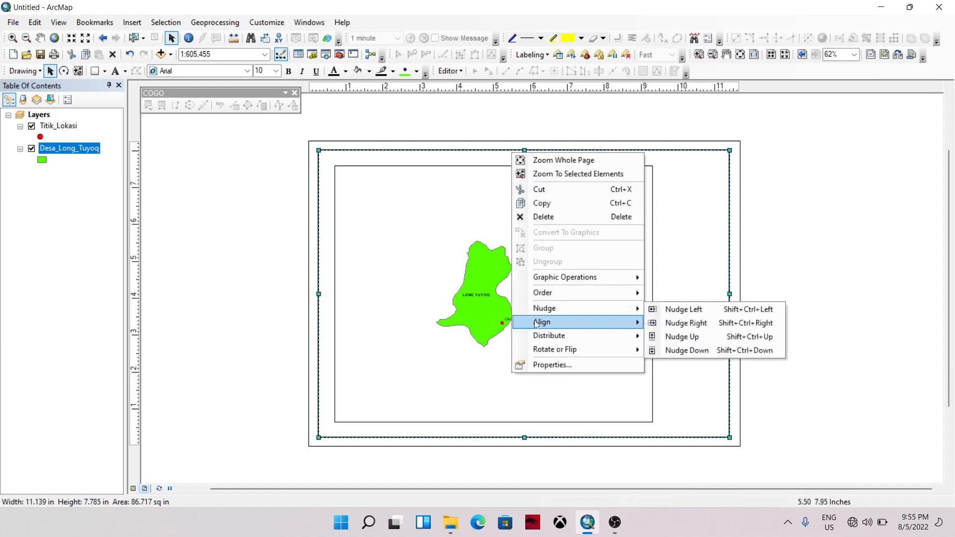
pyautogui.click(846, 299)
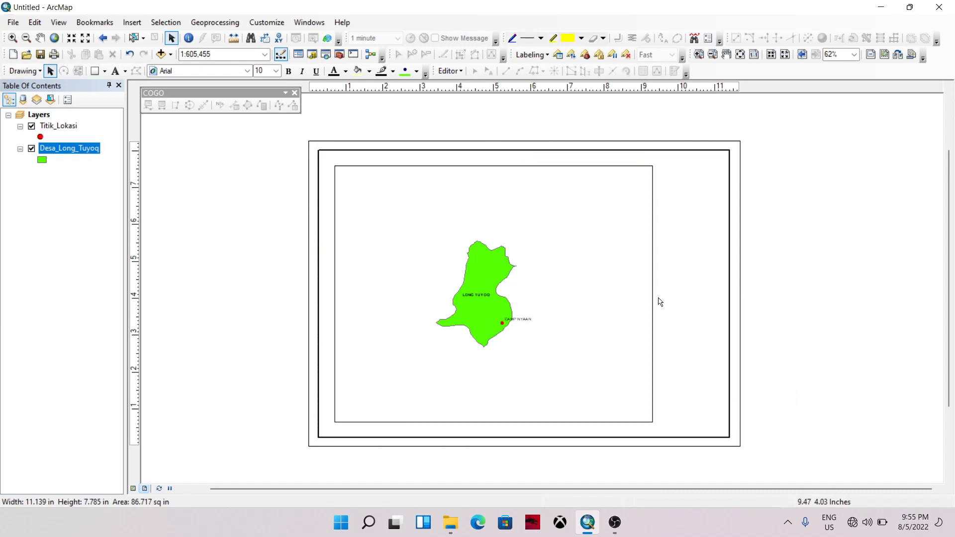
# Align the data frame to the border rectangle's vertical center and narrow it by moving its right edge inward about half an inch.
pyautogui.click(552, 290)
pyautogui.click(558, 292)
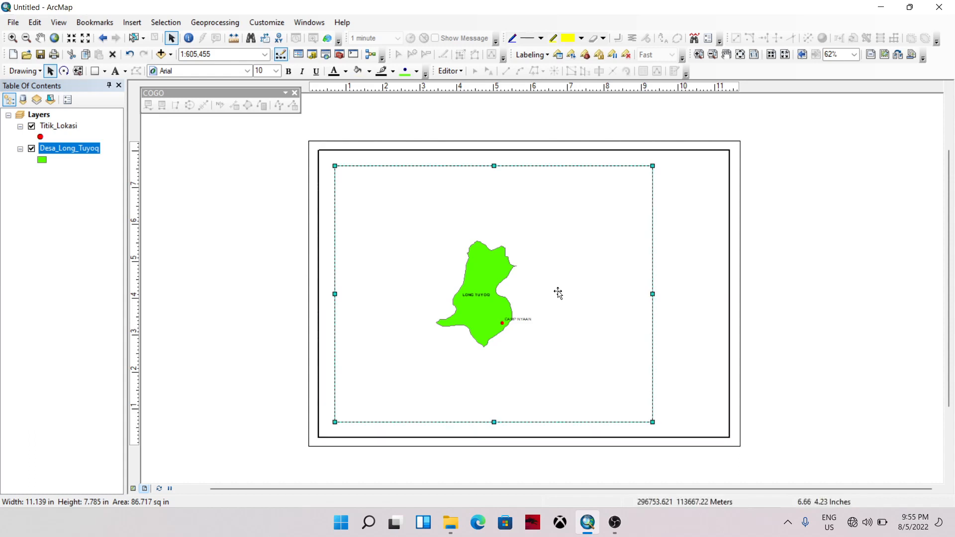
pyautogui.keyDown('shift'); pyautogui.click(674, 321); pyautogui.keyUp('shift')
pyautogui.rightClick(673, 319)
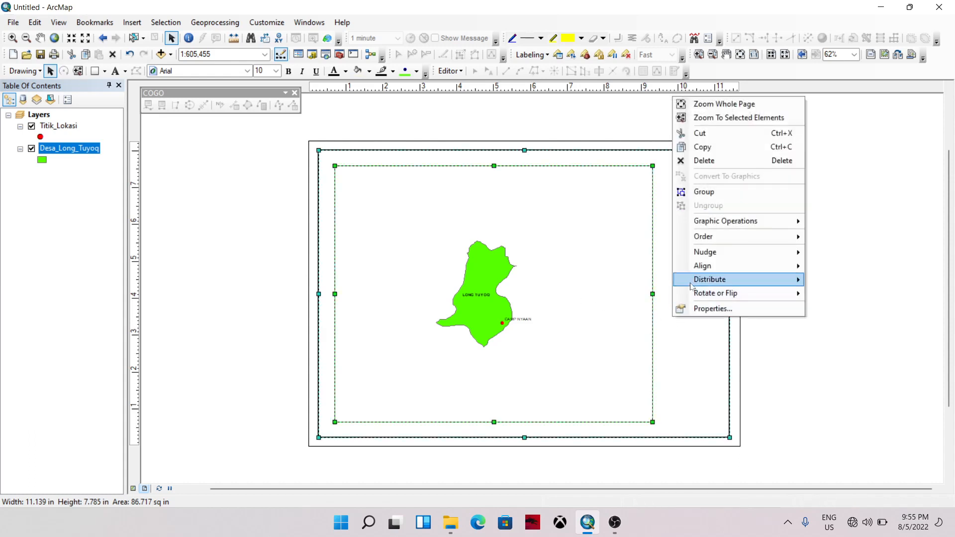
pyautogui.moveTo(694, 271)
pyautogui.click(858, 337)
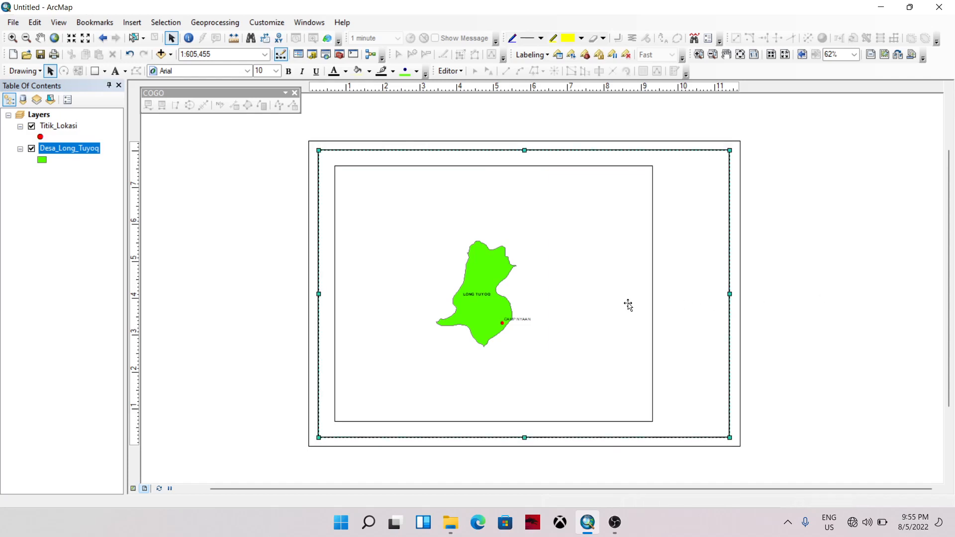
pyautogui.click(646, 294)
pyautogui.moveTo(650, 293); pyautogui.dragTo(632, 296)
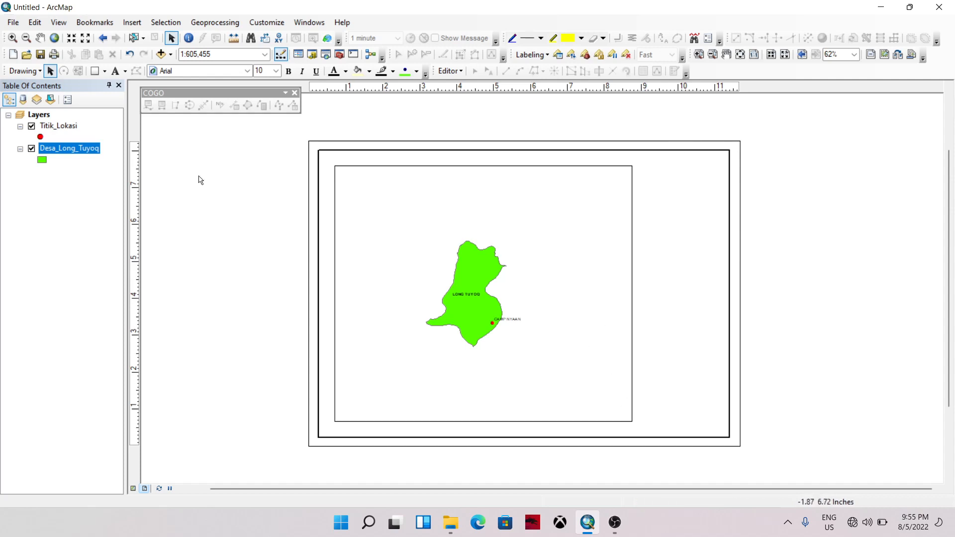
# Add a horizontal guide to the page and line it up with the data frame's top edge.
pyautogui.click(93, 72)
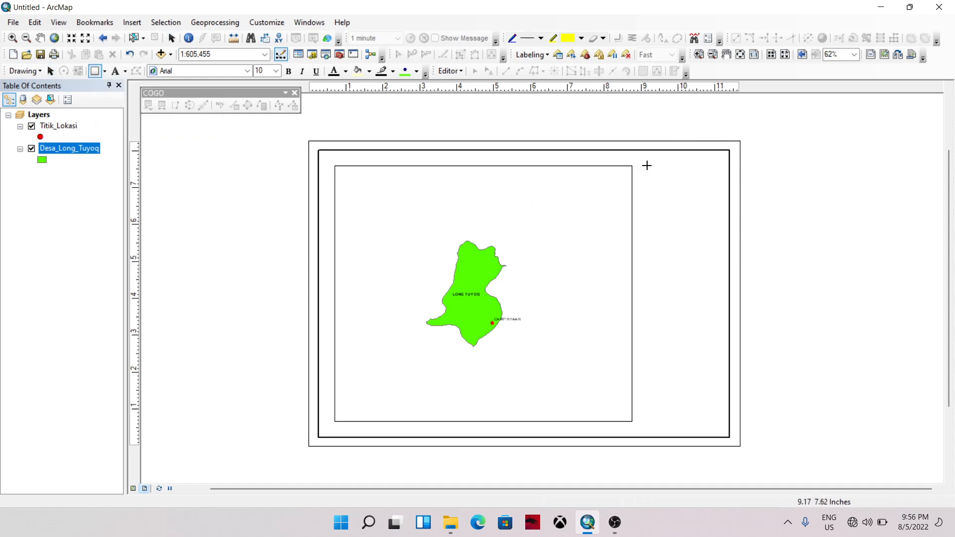
pyautogui.rightClick(135, 179)
pyautogui.click(147, 199)
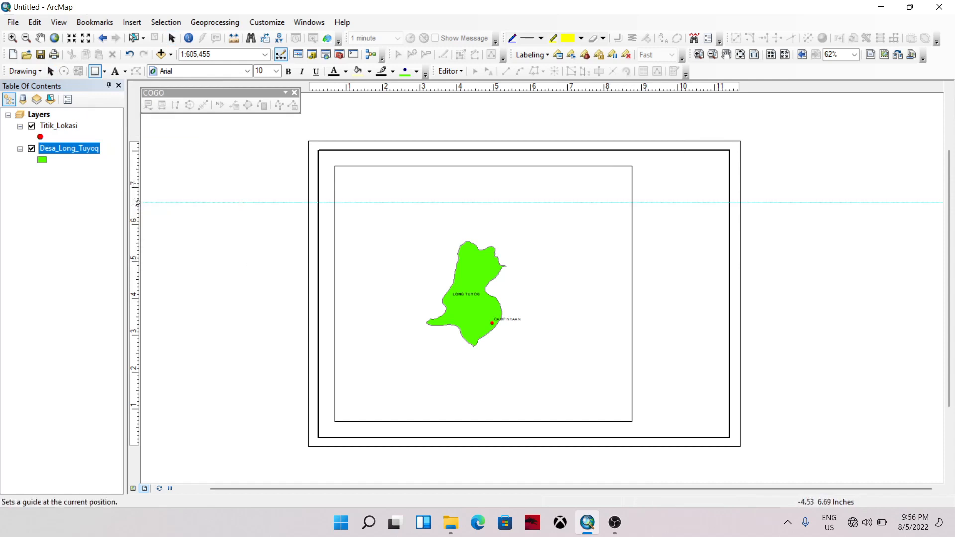
pyautogui.moveTo(133, 165); pyautogui.dragTo(136, 171)
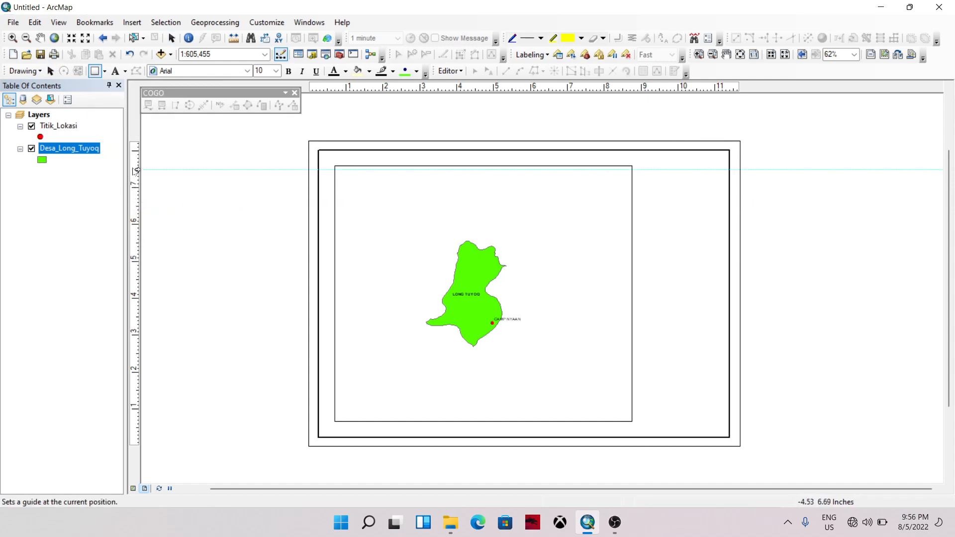
pyautogui.scroll(-5, 347, 160)
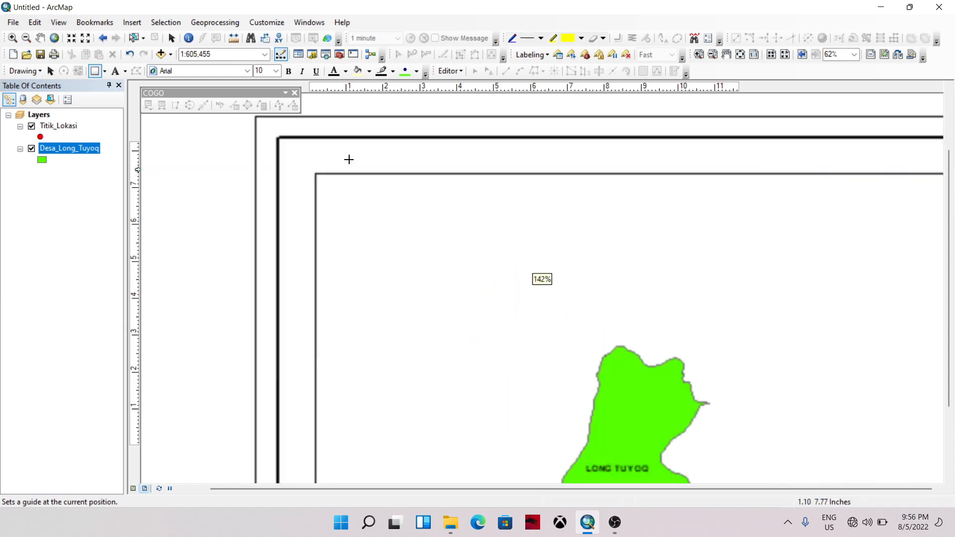
pyautogui.scroll(-3, 149, 199)
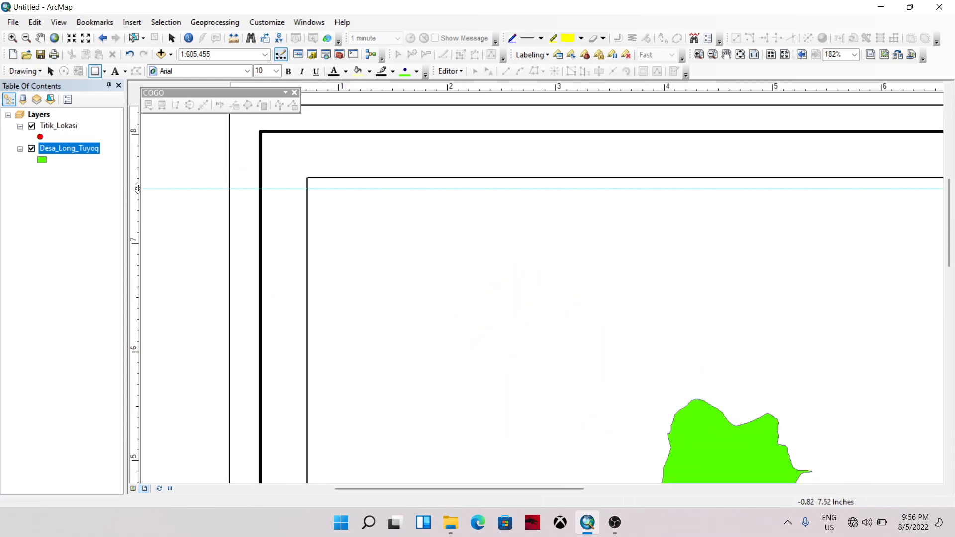
pyautogui.moveTo(137, 188); pyautogui.dragTo(138, 178)
# Draw a rectangle about 2.0 by 7.0 inches between the data frame and the border's right edge, starting at the guide.
pyautogui.scroll(3, 343, 245)
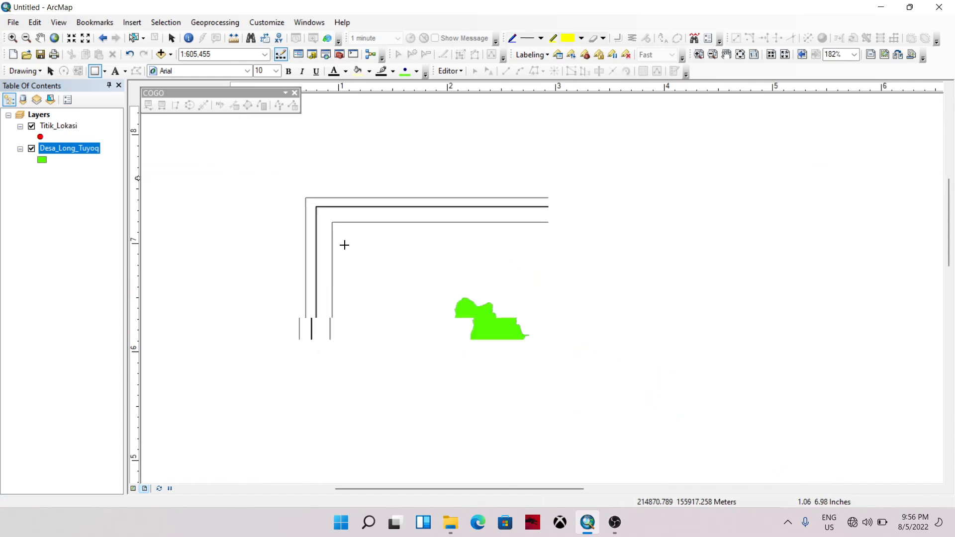
pyautogui.scroll(6, 450, 324)
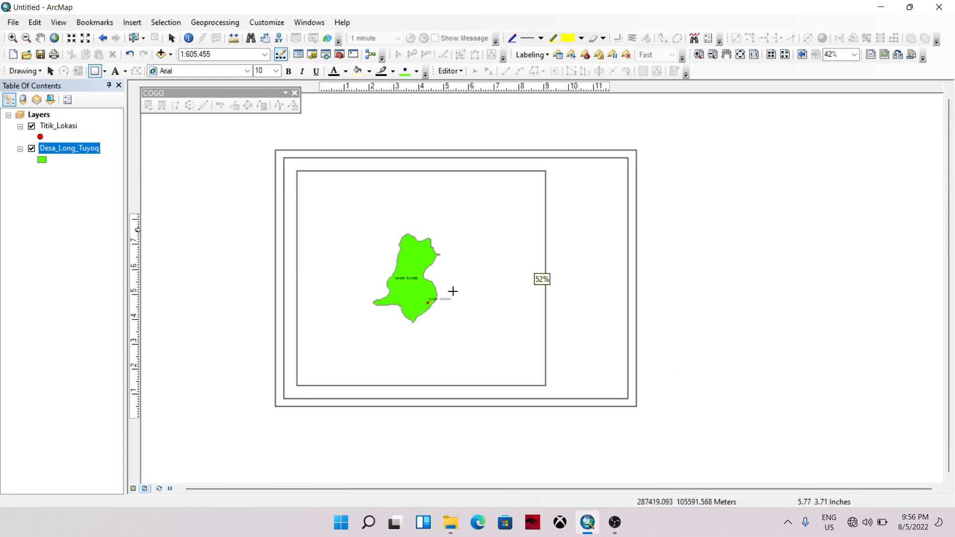
pyautogui.scroll(-1, 452, 291)
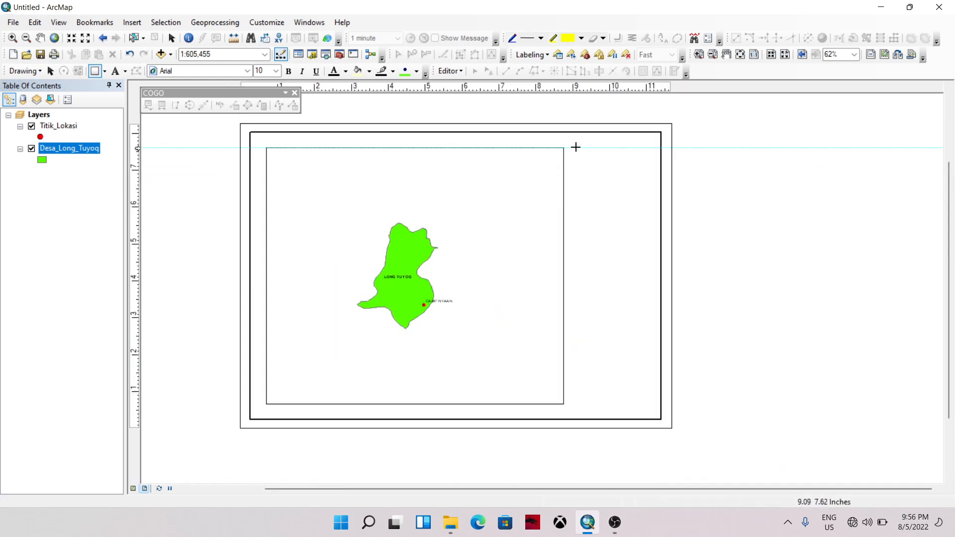
pyautogui.moveTo(576, 147); pyautogui.dragTo(649, 406)
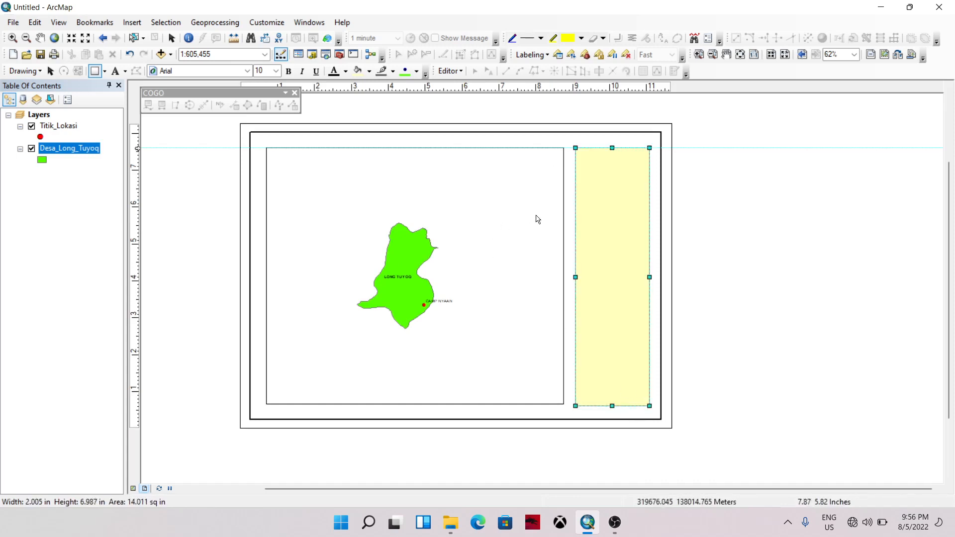
# Format the narrow side rectangle with no fill colour and a black outline.
pyautogui.rightClick(604, 284)
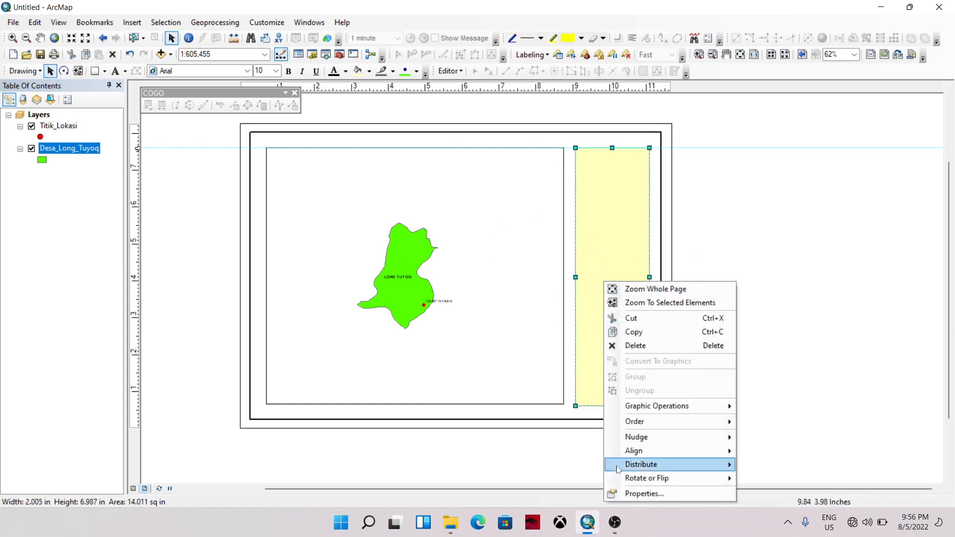
pyautogui.click(640, 493)
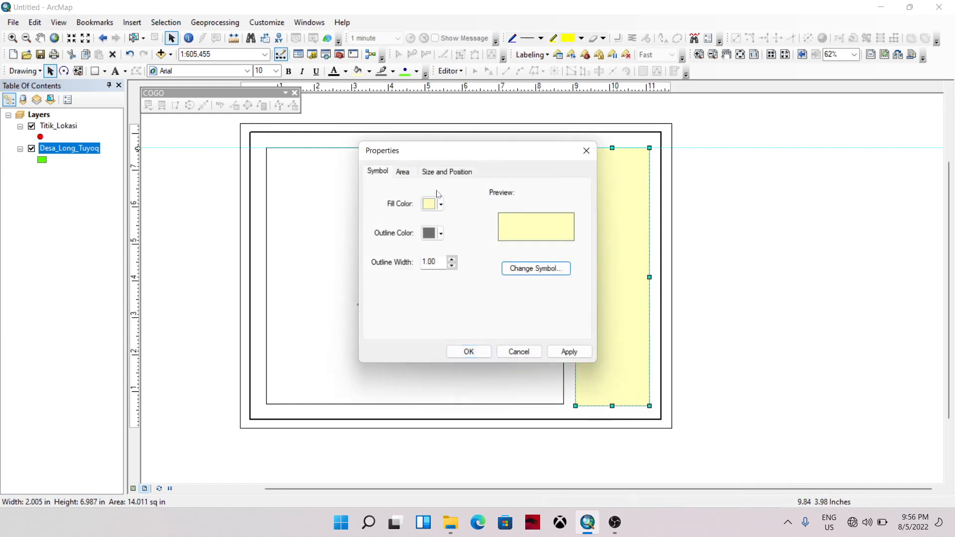
pyautogui.click(437, 204)
pyautogui.click(445, 222)
pyautogui.click(440, 234)
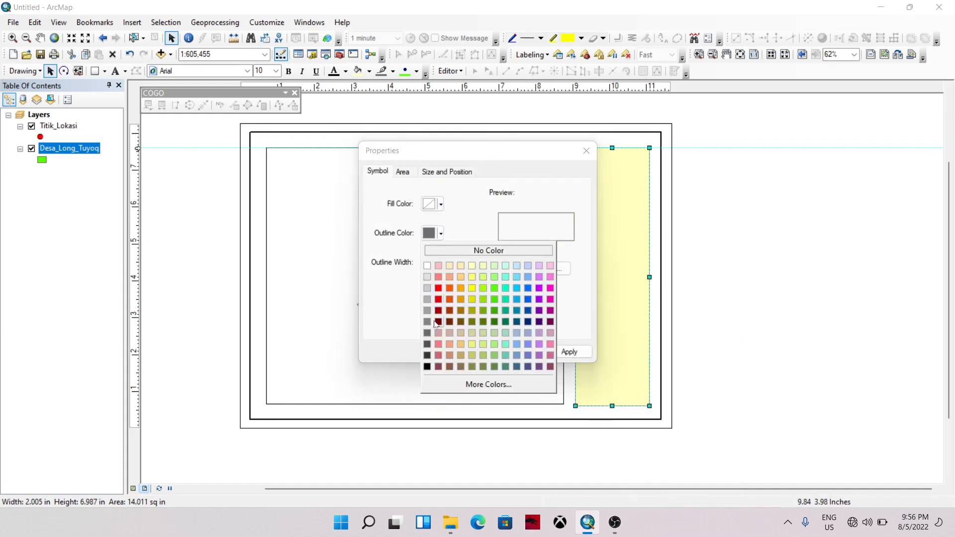
pyautogui.click(427, 366)
pyautogui.click(465, 353)
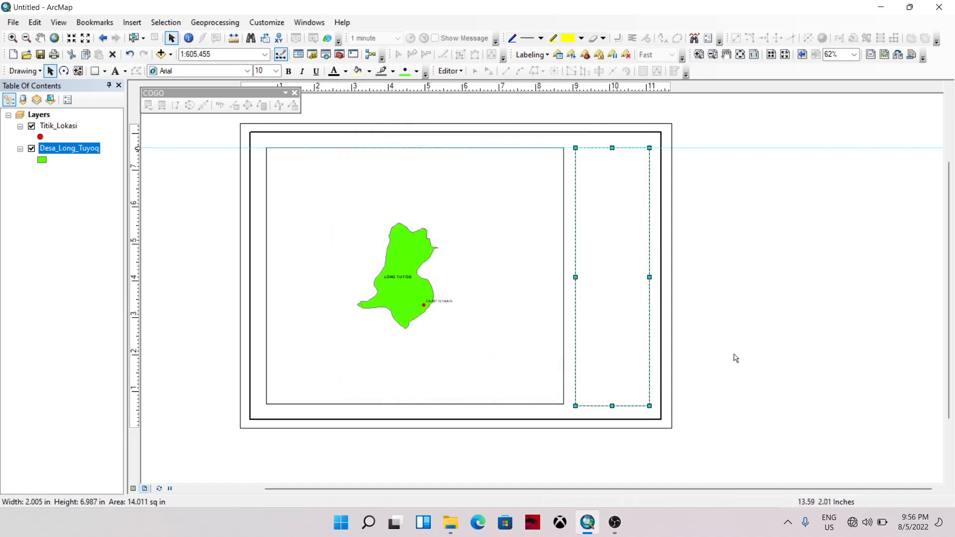
pyautogui.keyDown('shift'); pyautogui.click(381, 359); pyautogui.keyUp('shift')
pyautogui.click(761, 359)
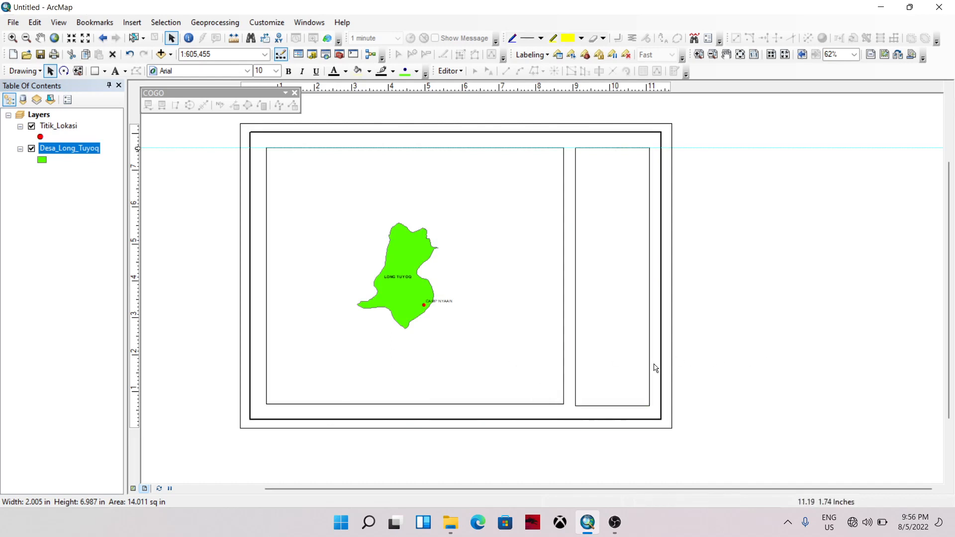
pyautogui.click(640, 364)
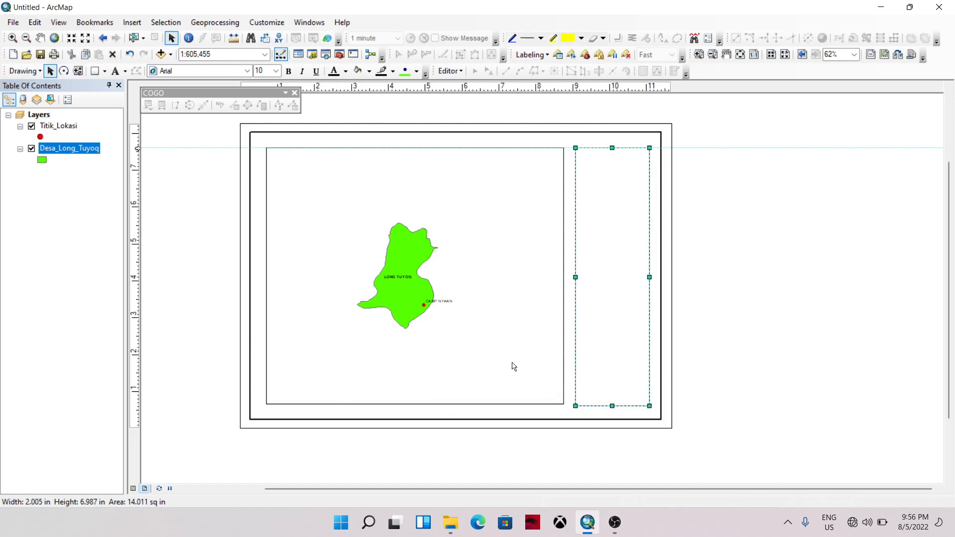
pyautogui.keyDown('shift'); pyautogui.click(513, 366); pyautogui.keyUp('shift')
pyautogui.click(691, 366)
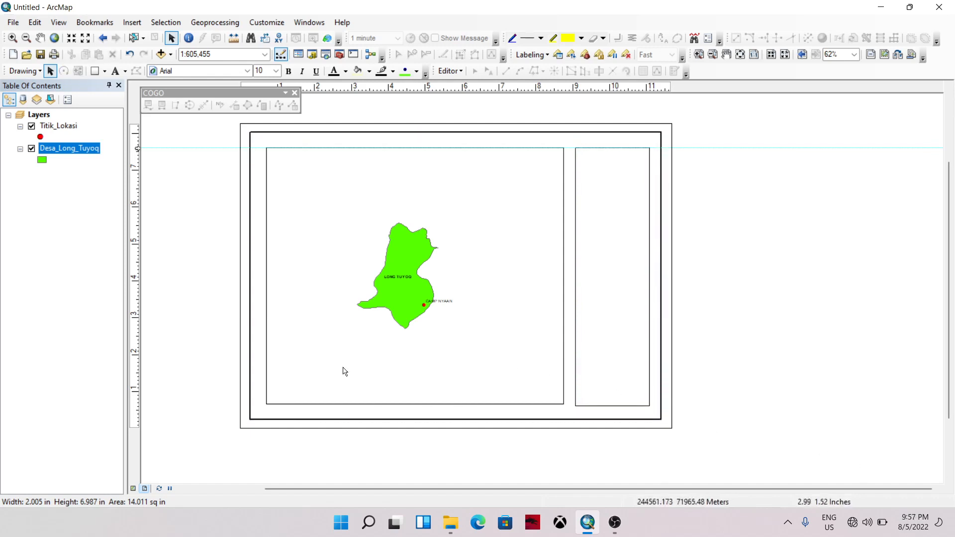
# Send the outer border rectangle backward in the drawing order.
pyautogui.click(600, 422)
pyautogui.rightClick(599, 420)
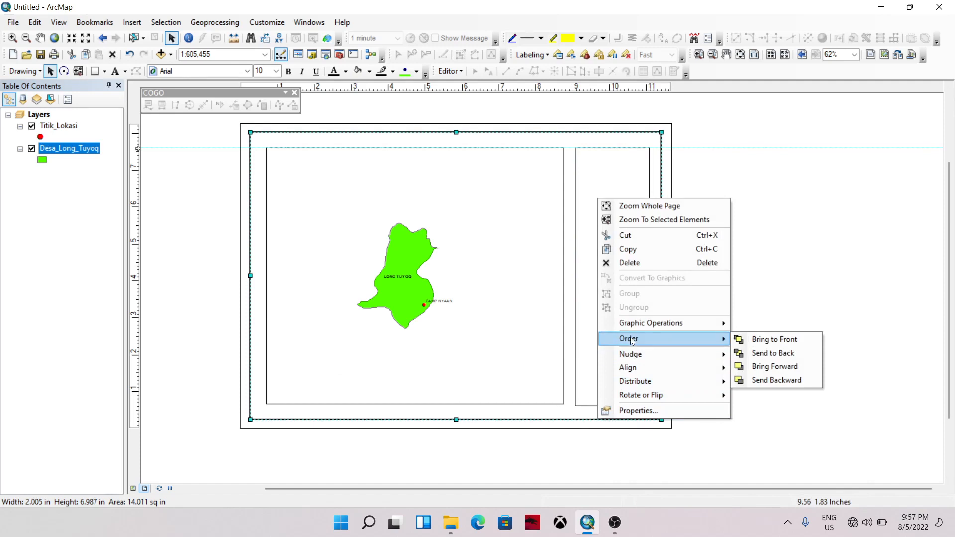
pyautogui.click(771, 381)
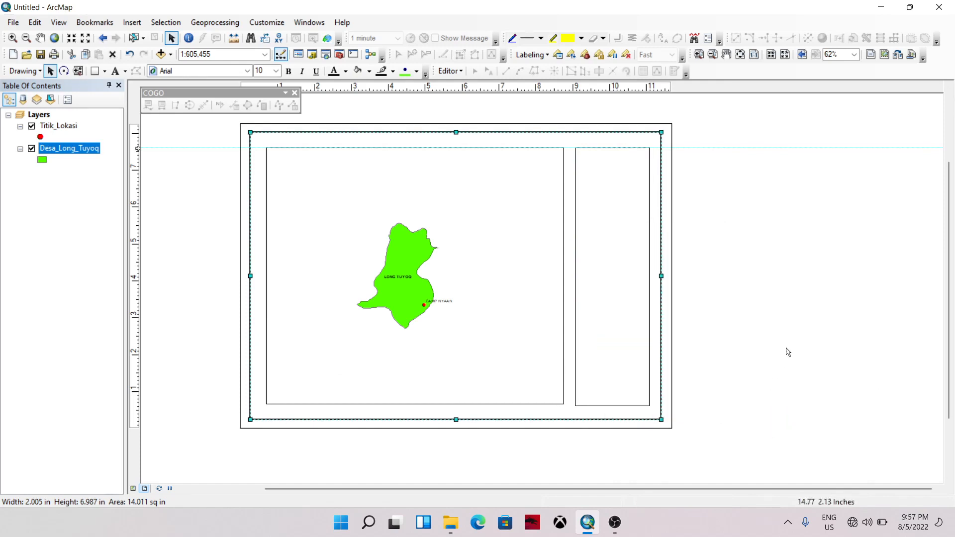
# Make the data frame and the narrow side rectangle the same height.
pyautogui.click(628, 375)
pyautogui.keyDown('shift'); pyautogui.click(513, 356); pyautogui.keyUp('shift')
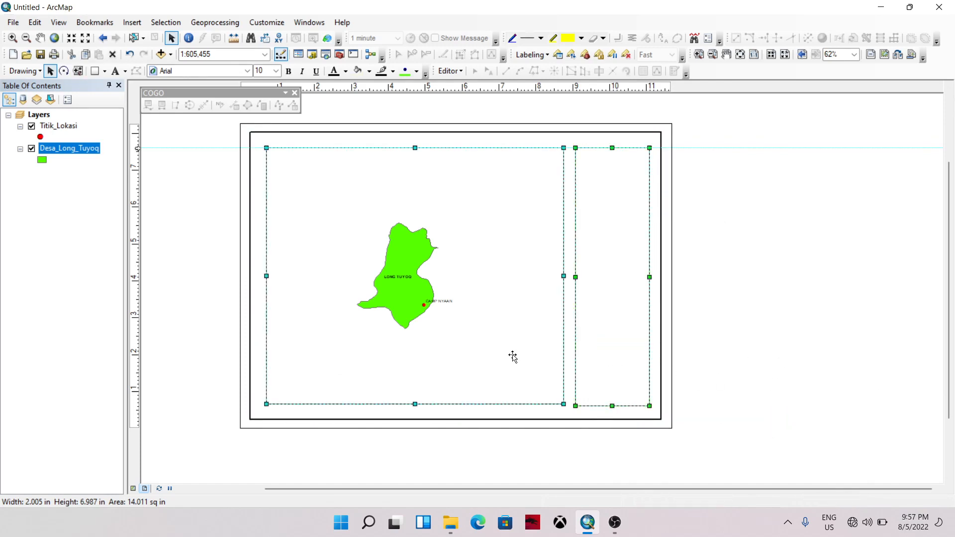
pyautogui.rightClick(513, 356)
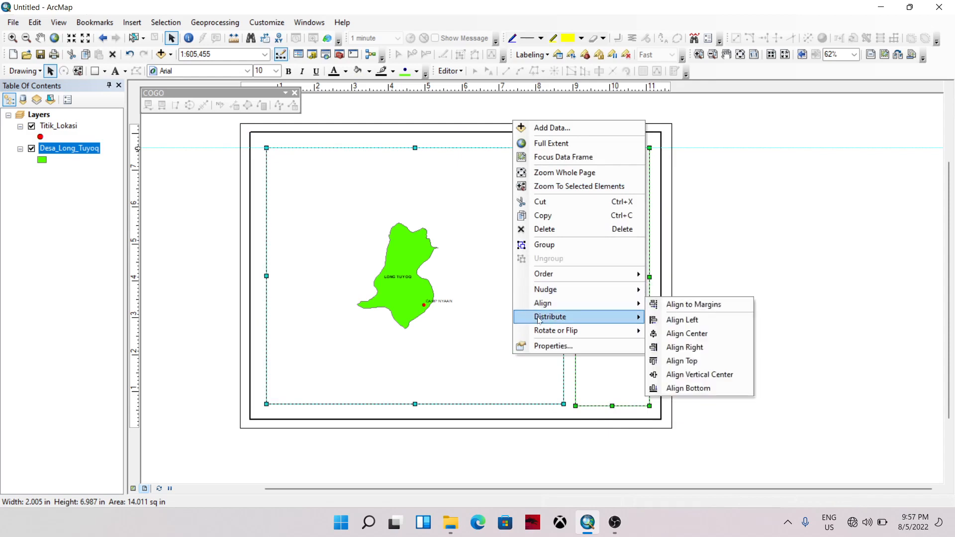
pyautogui.moveTo(547, 316)
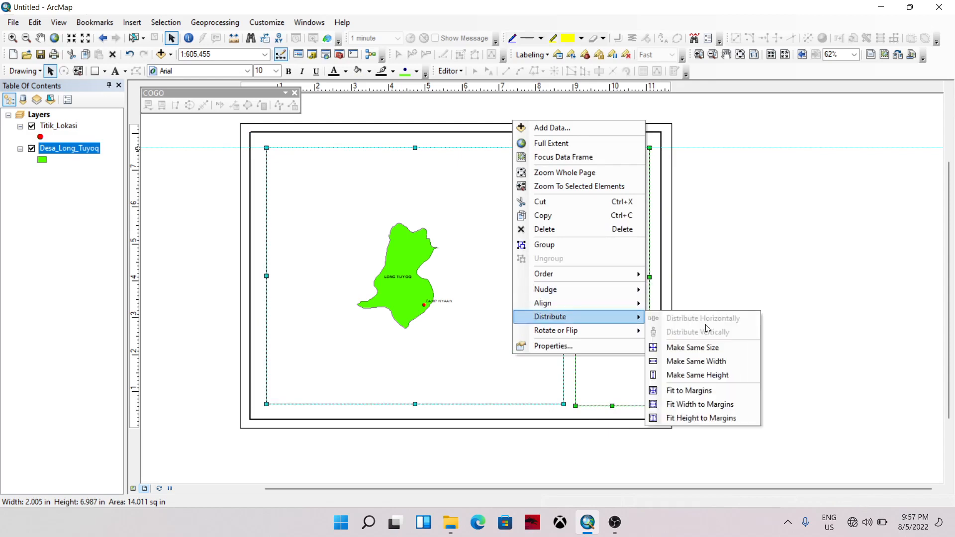
pyautogui.click(717, 375)
pyautogui.click(587, 423)
# Align the side rectangle with the data frame by their vertical centres.
pyautogui.scroll(-3, 587, 424)
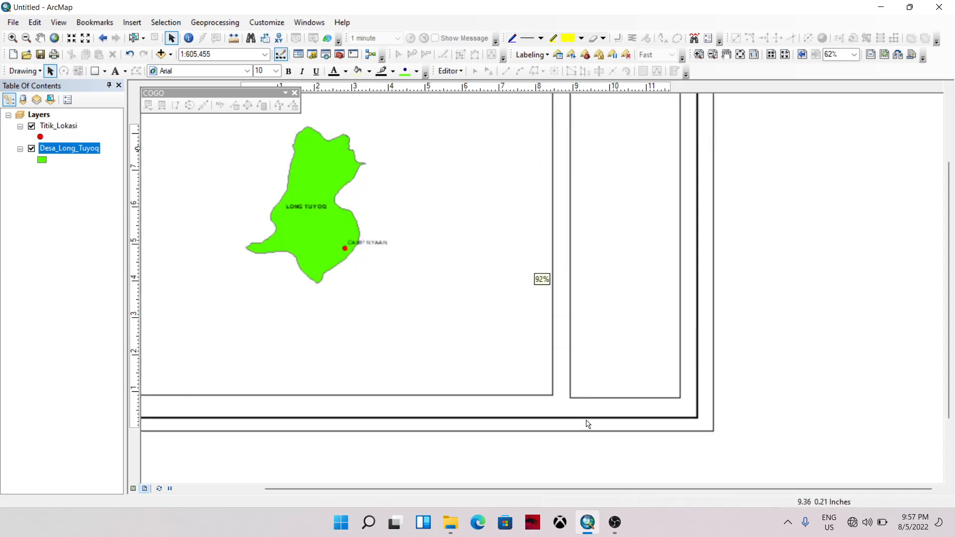
pyautogui.scroll(2, 720, 378)
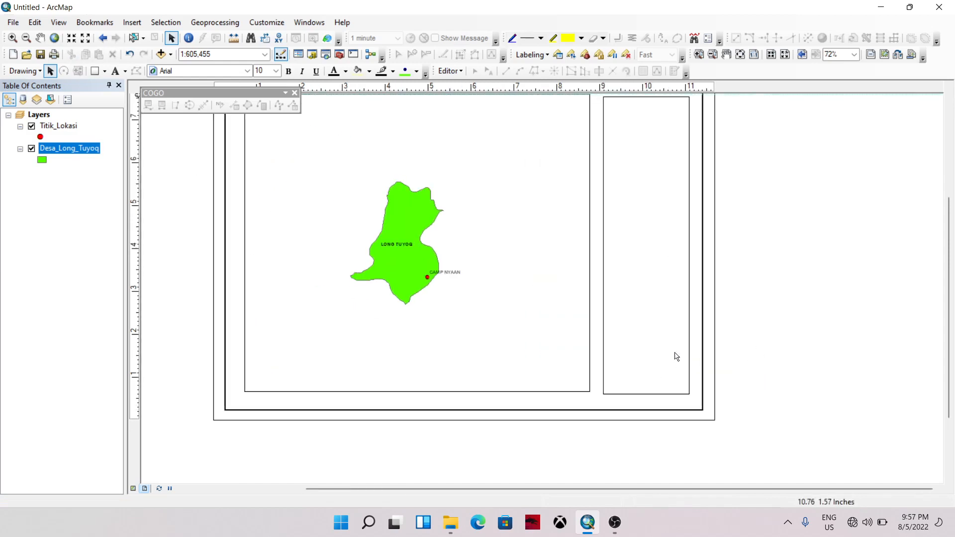
pyautogui.moveTo(683, 359); pyautogui.dragTo(684, 389)
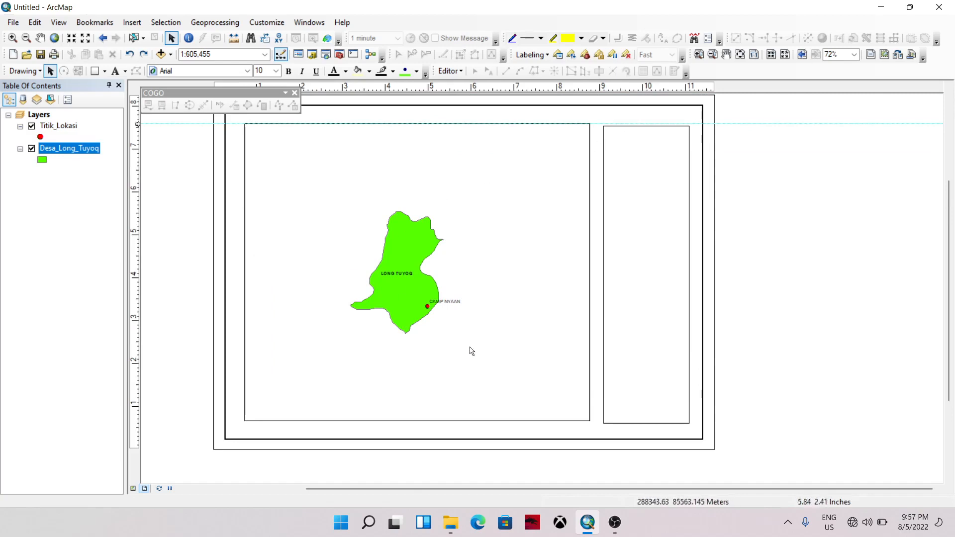
pyautogui.moveTo(580, 347); pyautogui.dragTo(607, 356)
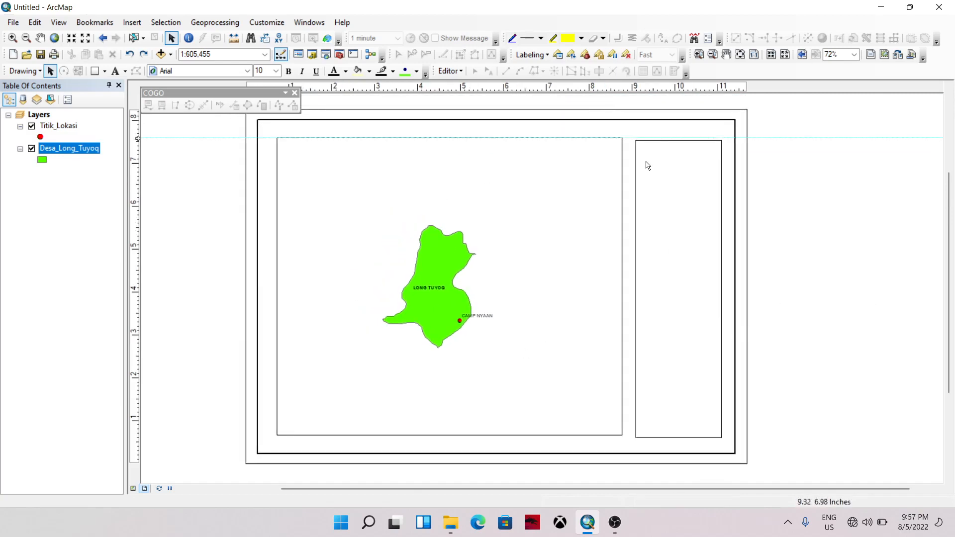
pyautogui.click(683, 337)
pyautogui.keyDown('shift'); pyautogui.click(537, 356); pyautogui.keyUp('shift')
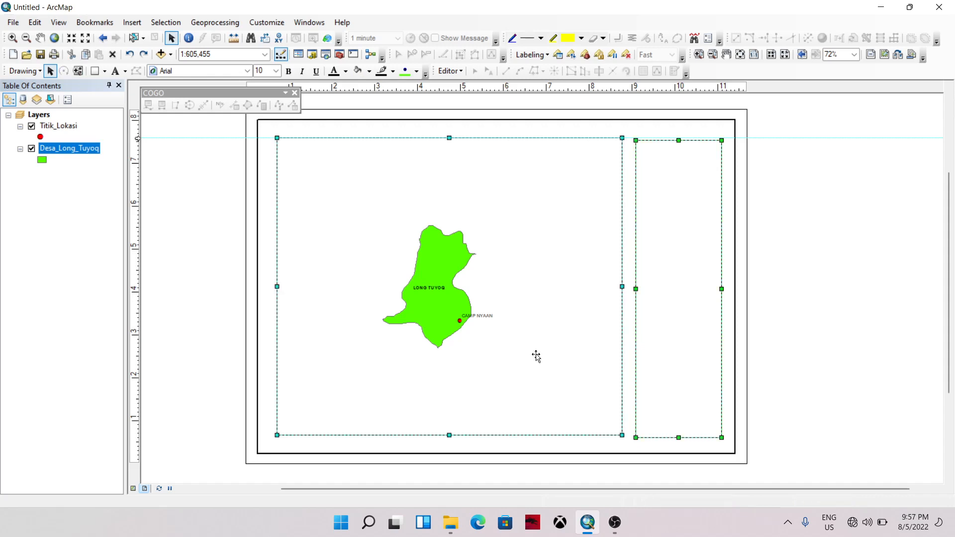
pyautogui.rightClick(537, 357)
pyautogui.moveTo(565, 309)
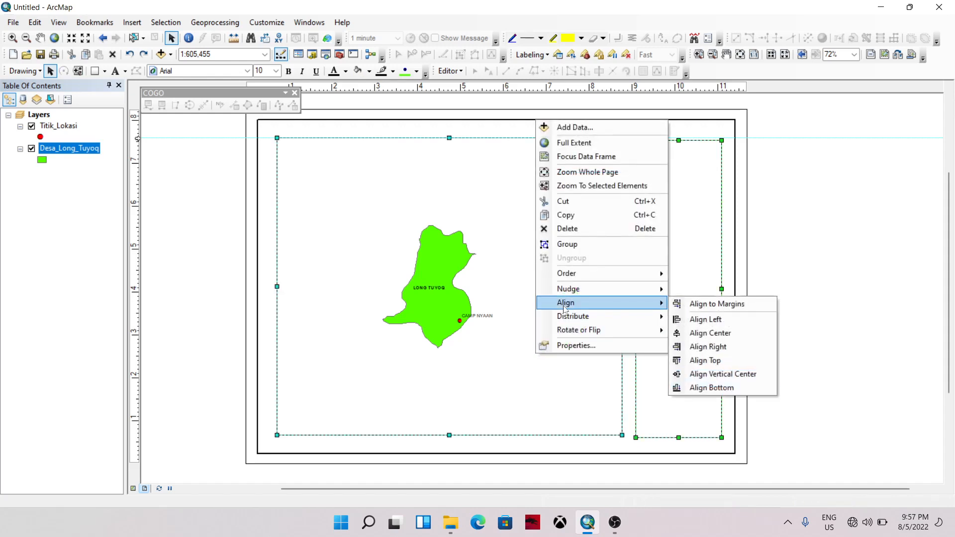
pyautogui.click(720, 376)
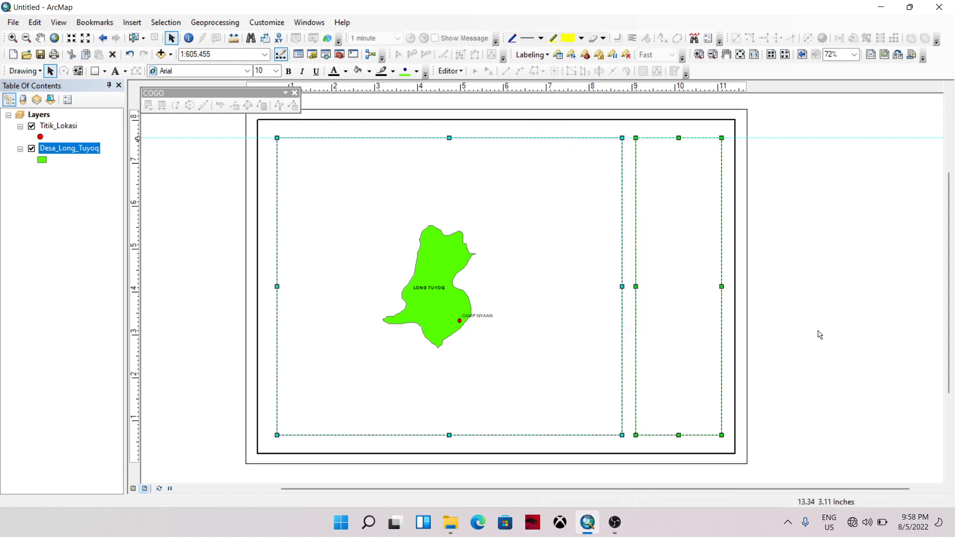
pyautogui.scroll(-3, 672, 470)
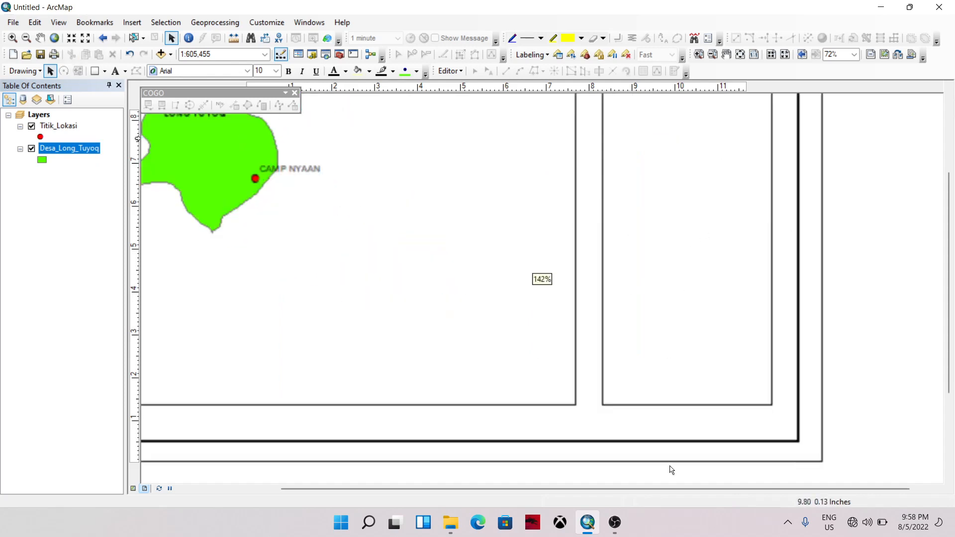
pyautogui.scroll(3, 672, 470)
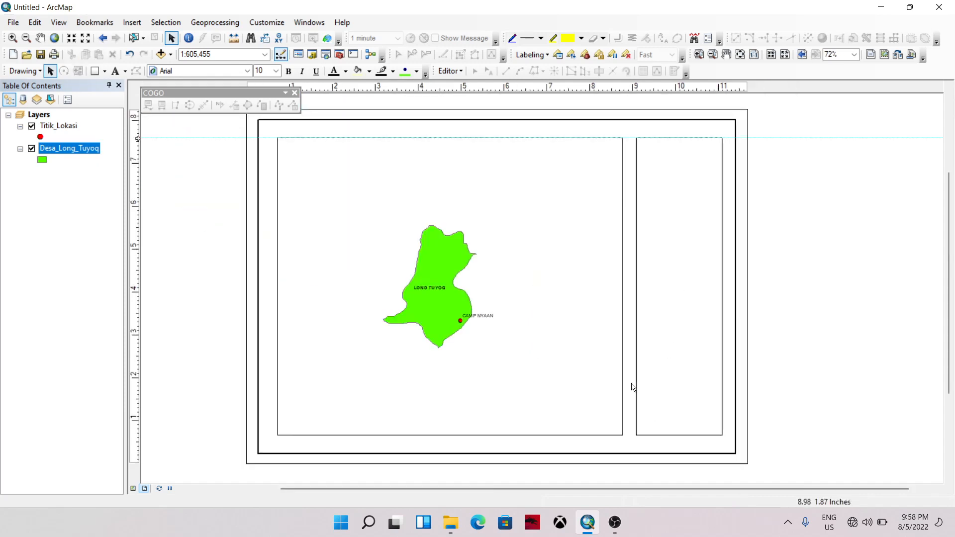
# Try the preset map scales 1:100,000, 1:500,000 and 1:250,000 on the data frame.
pyautogui.click(450, 353)
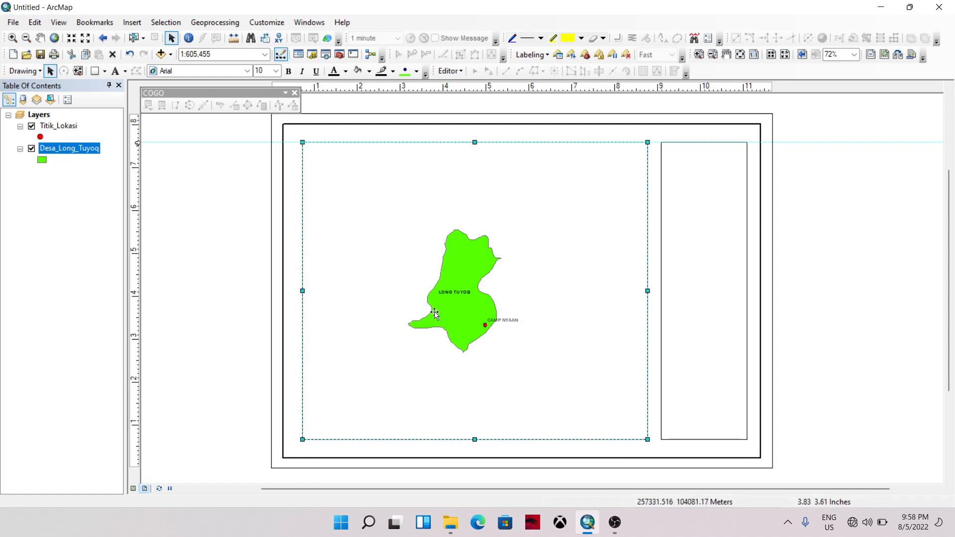
pyautogui.click(264, 57)
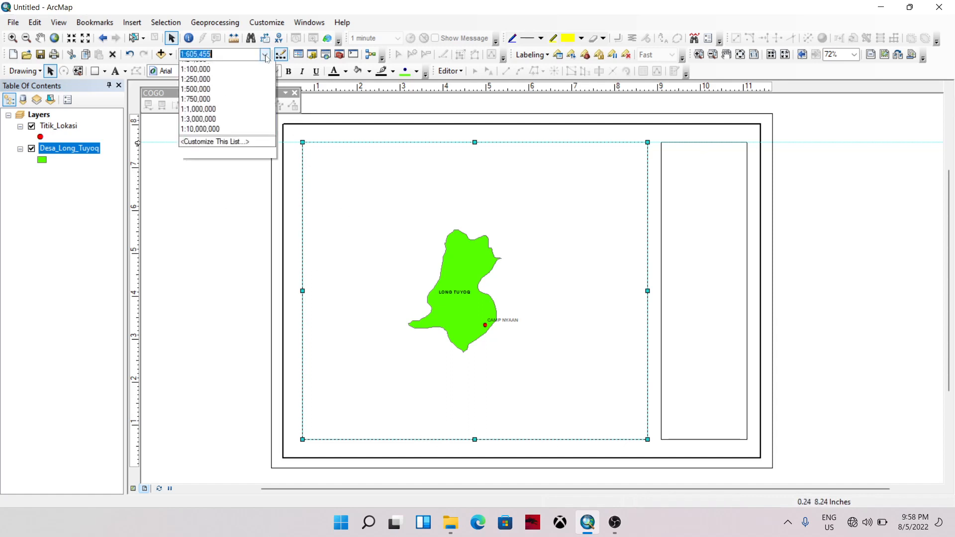
pyautogui.click(240, 100)
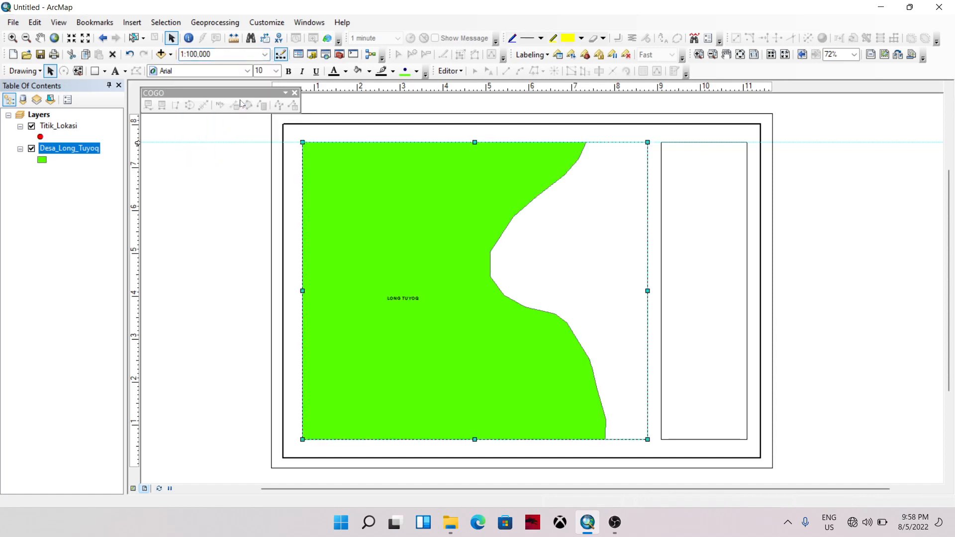
pyautogui.click(265, 55)
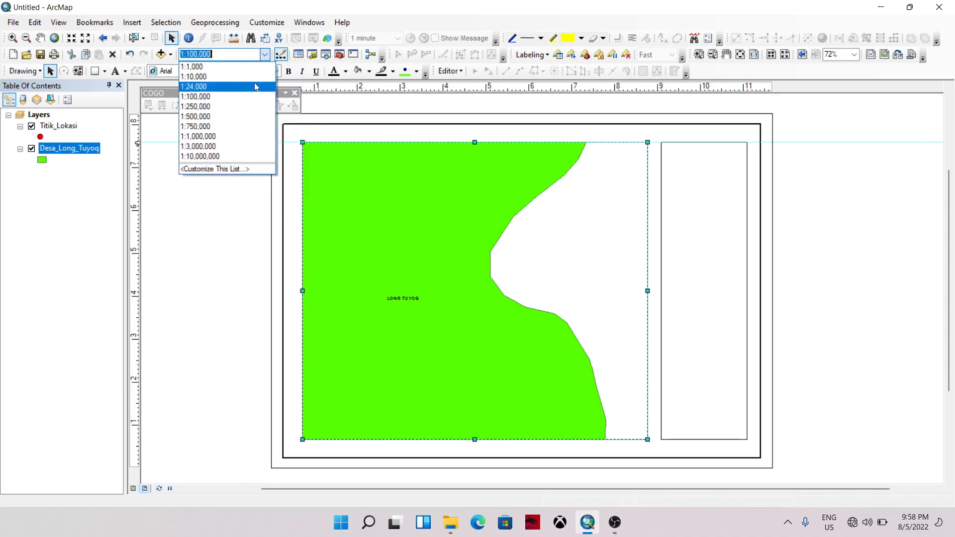
pyautogui.click(249, 117)
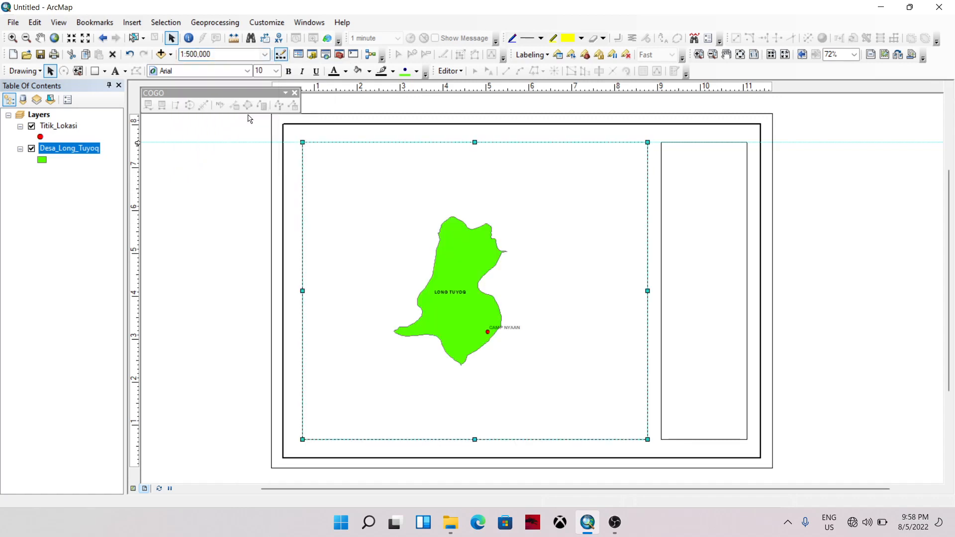
pyautogui.click(265, 54)
pyautogui.click(245, 109)
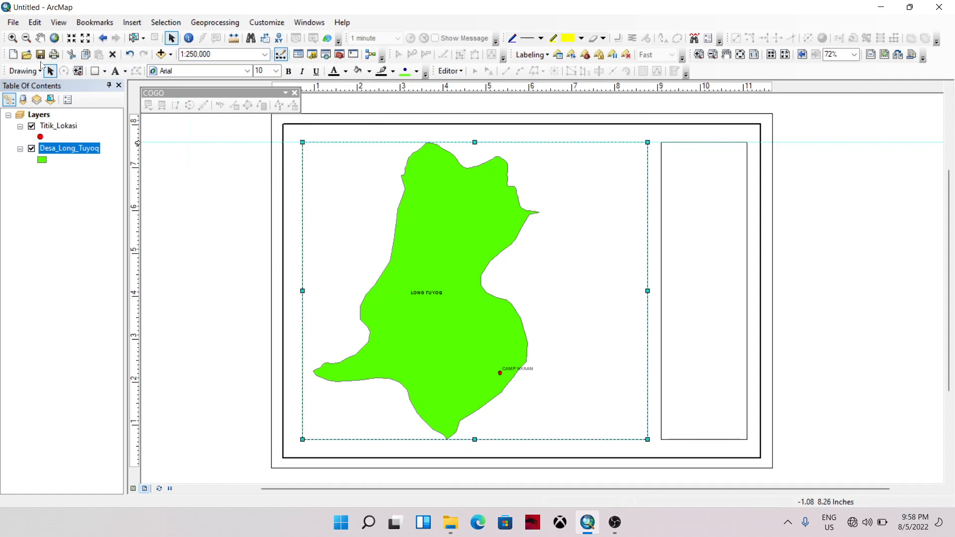
# Set the map scale to 1:300,000 and pan the village polygon to the middle of the data frame.
pyautogui.click(43, 41)
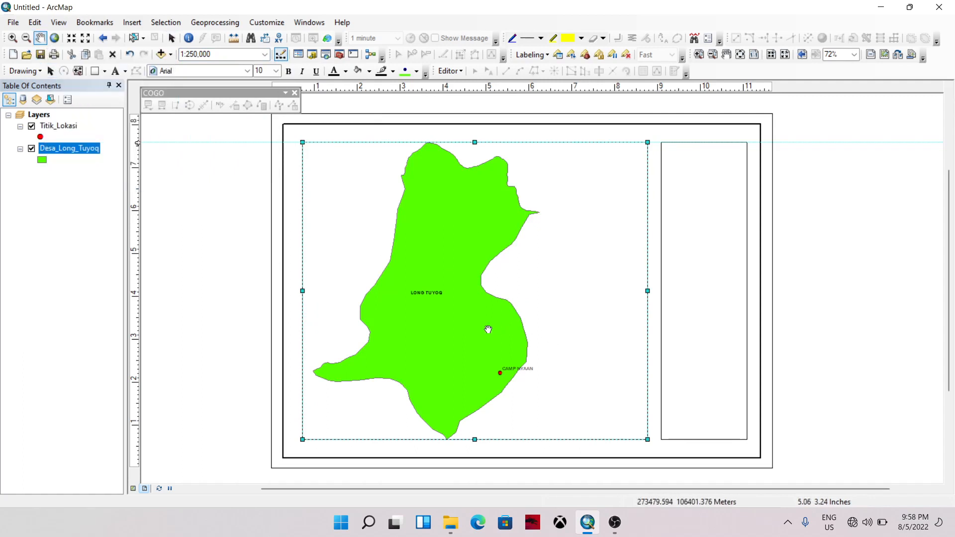
pyautogui.moveTo(486, 329); pyautogui.dragTo(517, 327)
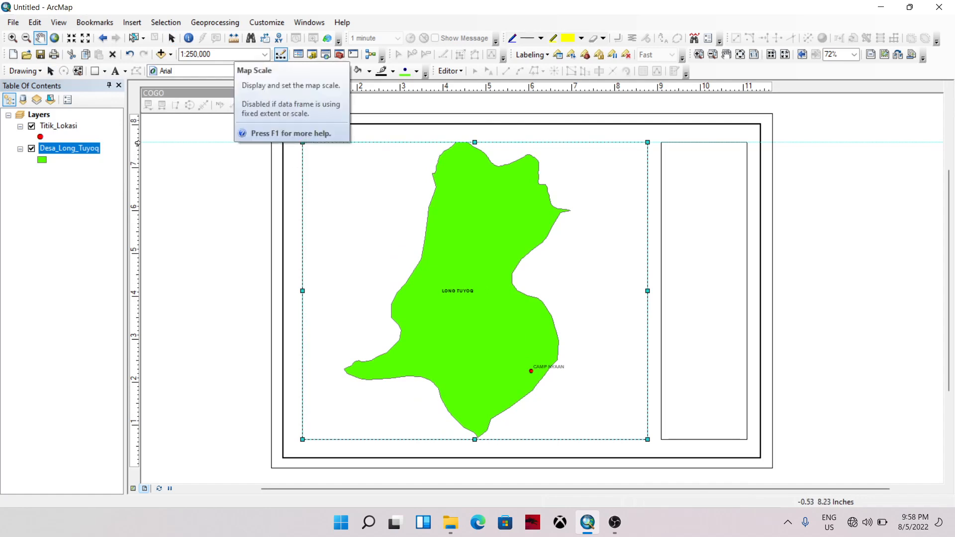
pyautogui.click(237, 54)
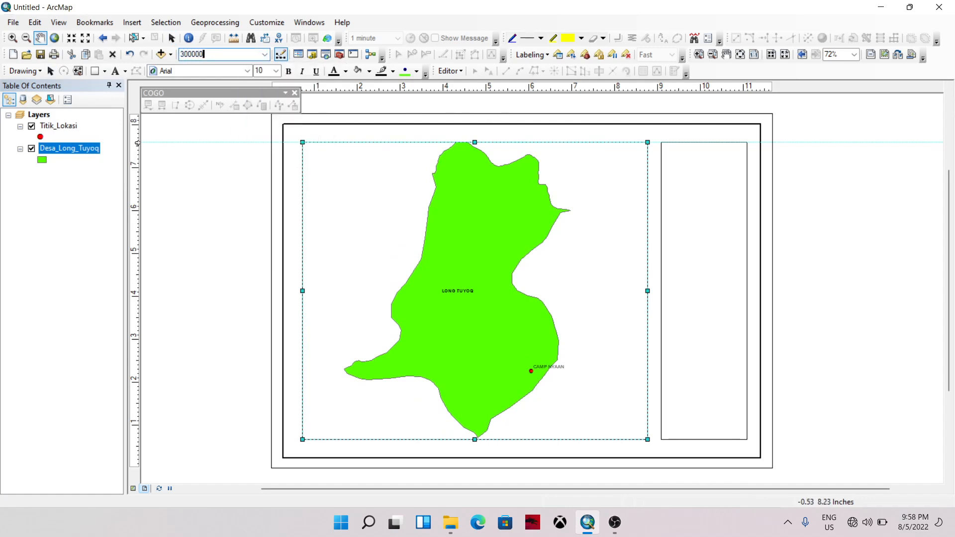
pyautogui.write('300000')
pyautogui.press('Return')
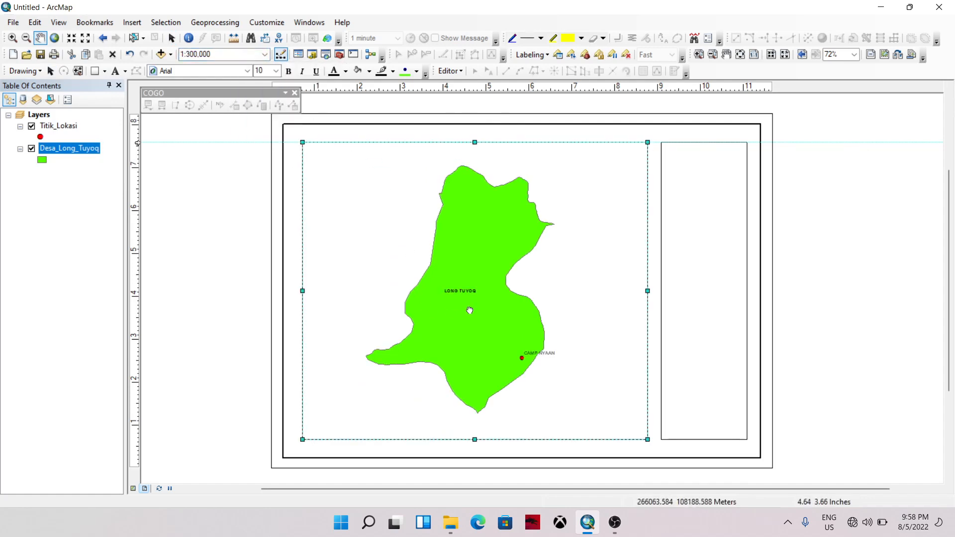
pyautogui.moveTo(467, 312); pyautogui.dragTo(472, 312)
pyautogui.click(171, 38)
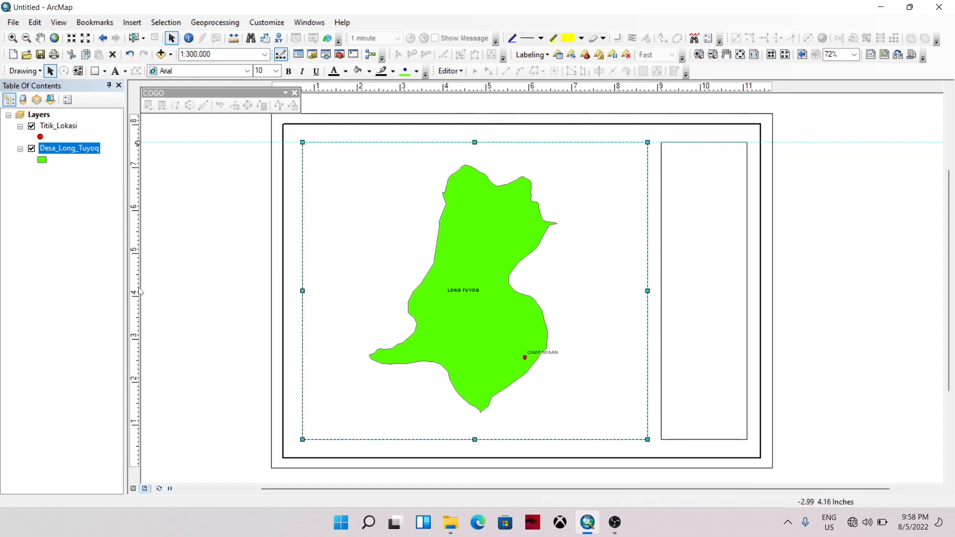
pyautogui.click(205, 304)
# Narrow the data frame slightly by moving its right edge inward, widening the gap to the side rectangle.
pyautogui.click(497, 320)
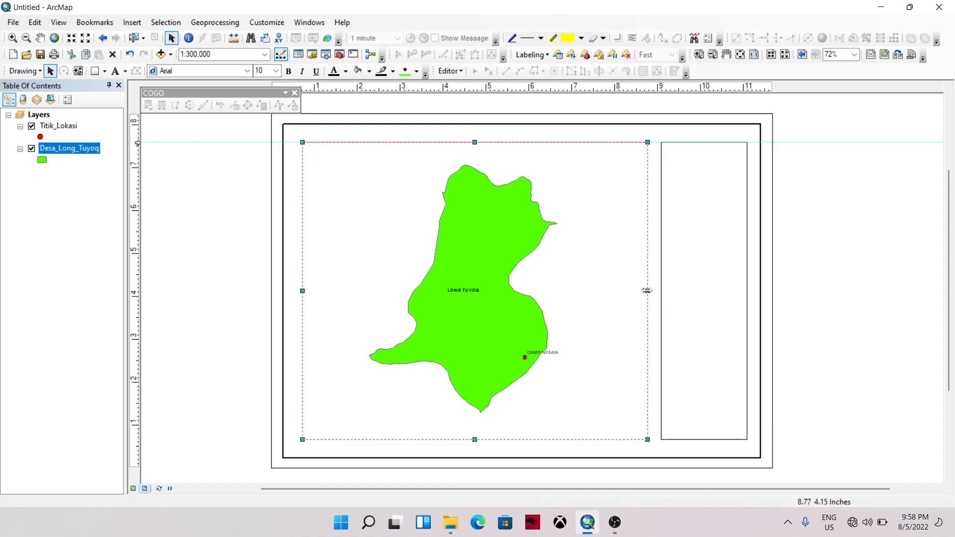
pyautogui.moveTo(648, 290); pyautogui.dragTo(643, 291)
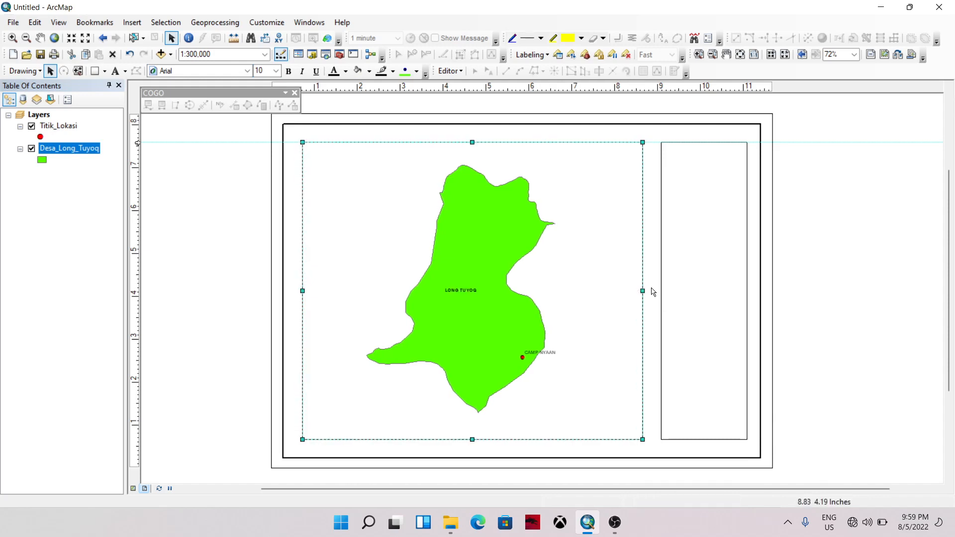
pyautogui.click(662, 291)
pyautogui.click(814, 307)
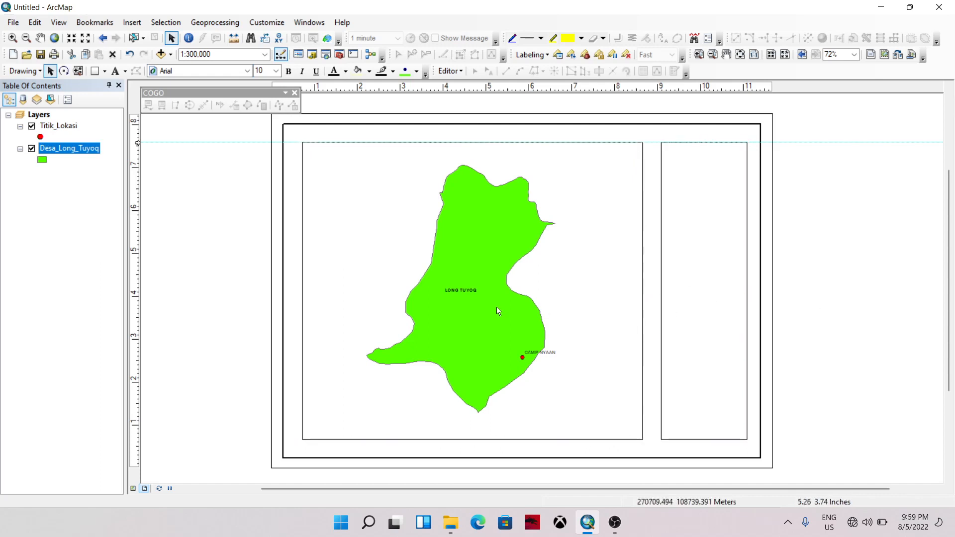
pyautogui.click(454, 314)
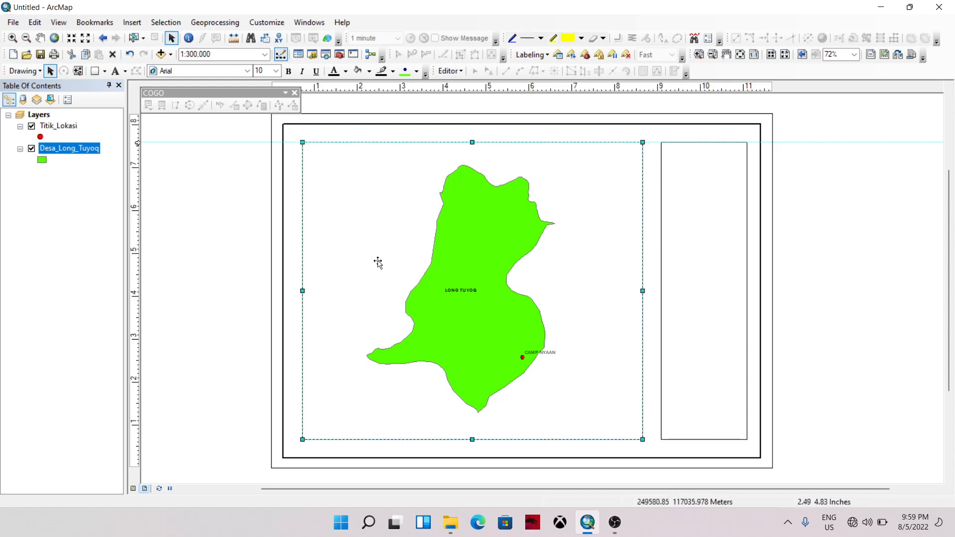
pyautogui.click(921, 324)
pyautogui.click(513, 318)
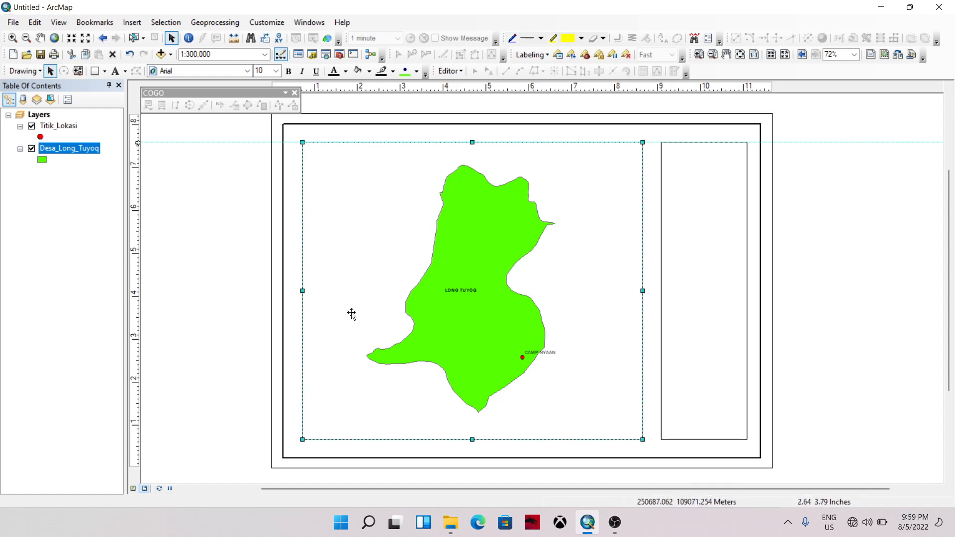
pyautogui.click(903, 292)
# Add a measured grid to the data frame with grid lines and labels at 10000-meter intervals on both axes.
pyautogui.click(480, 315)
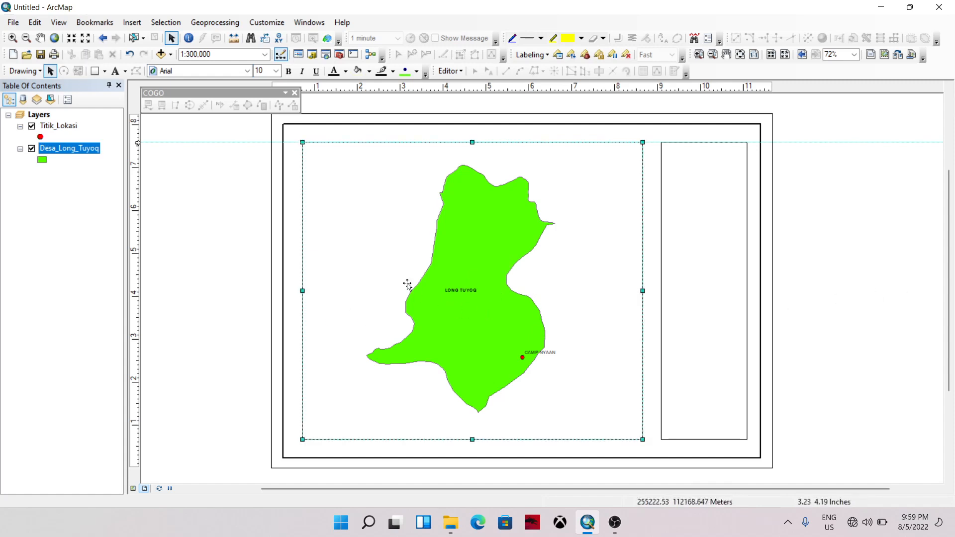
pyautogui.rightClick(404, 255)
pyautogui.click(441, 481)
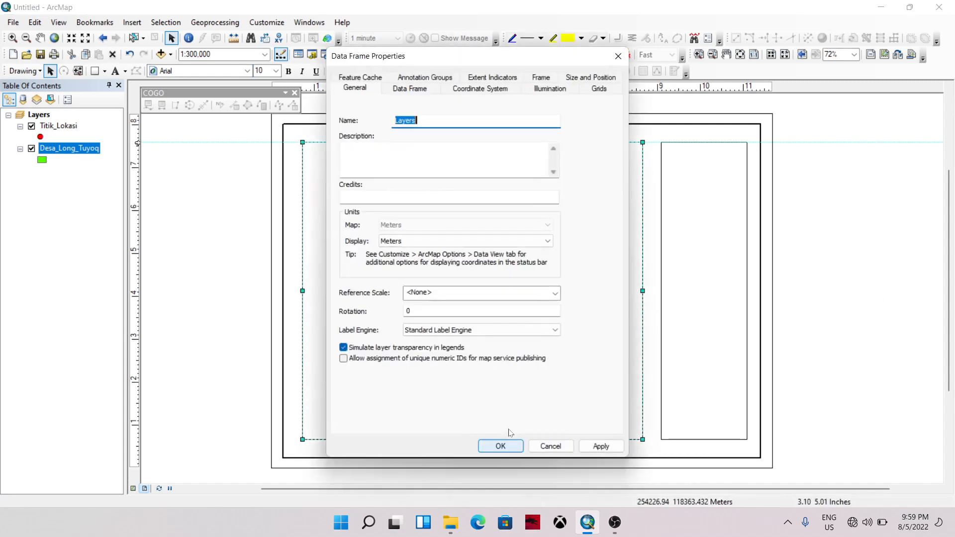
pyautogui.click(599, 89)
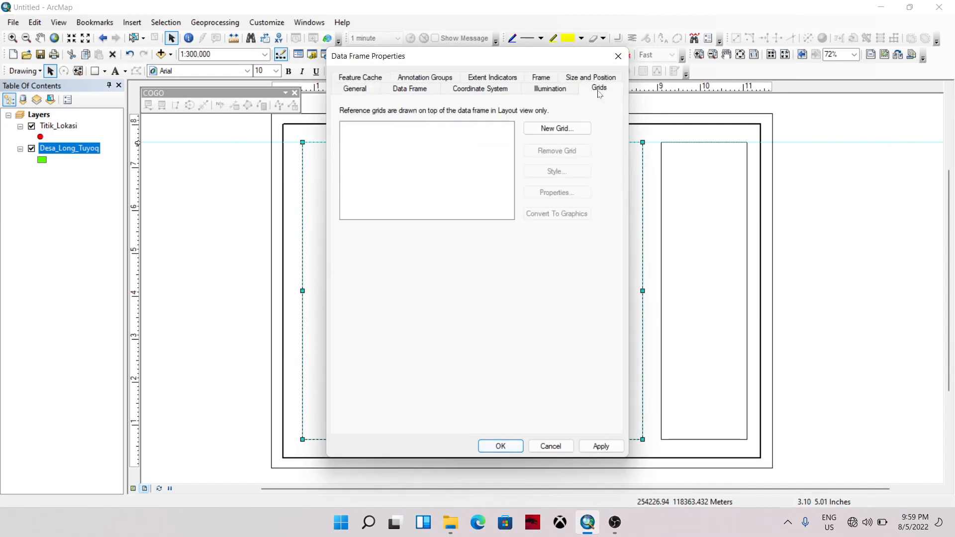
pyautogui.click(557, 129)
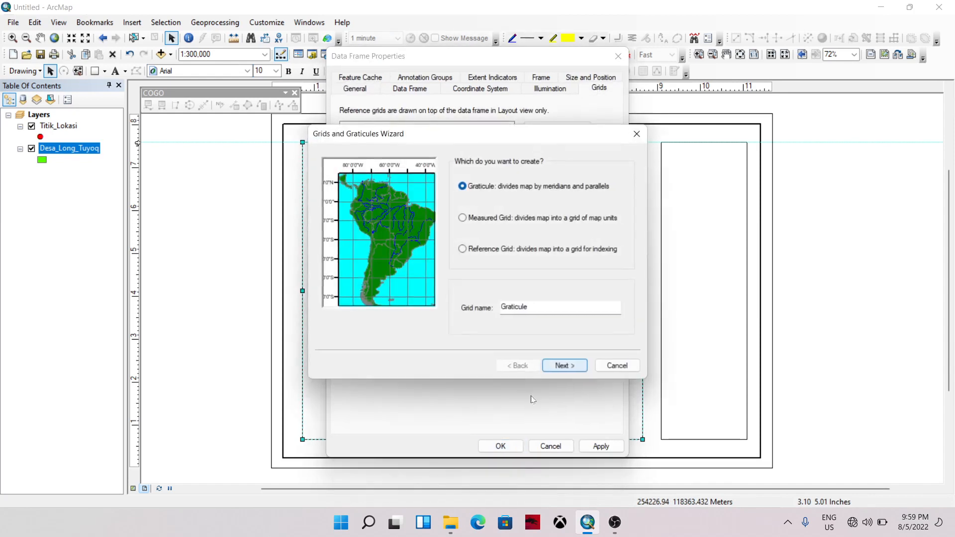
pyautogui.click(479, 219)
pyautogui.click(567, 367)
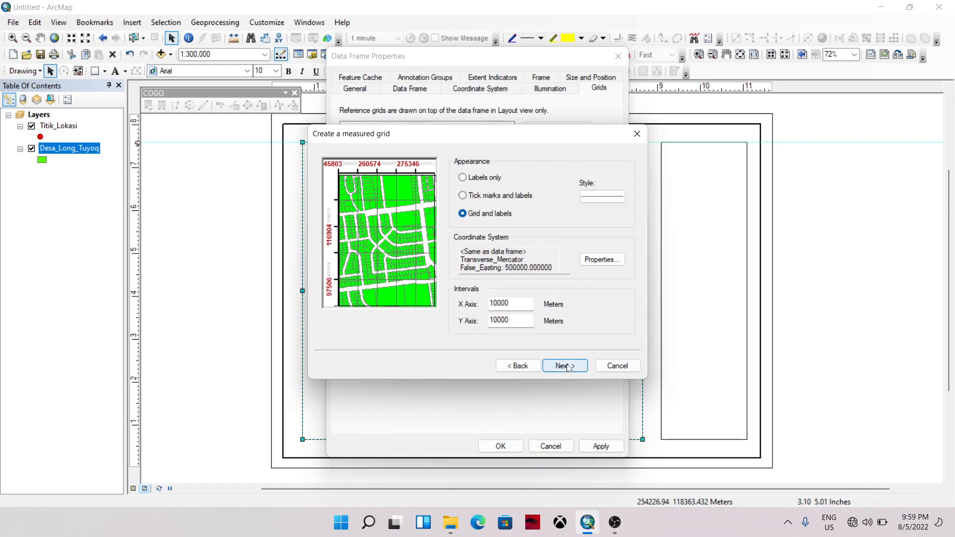
pyautogui.click(567, 367)
pyautogui.click(567, 367)
pyautogui.click(566, 366)
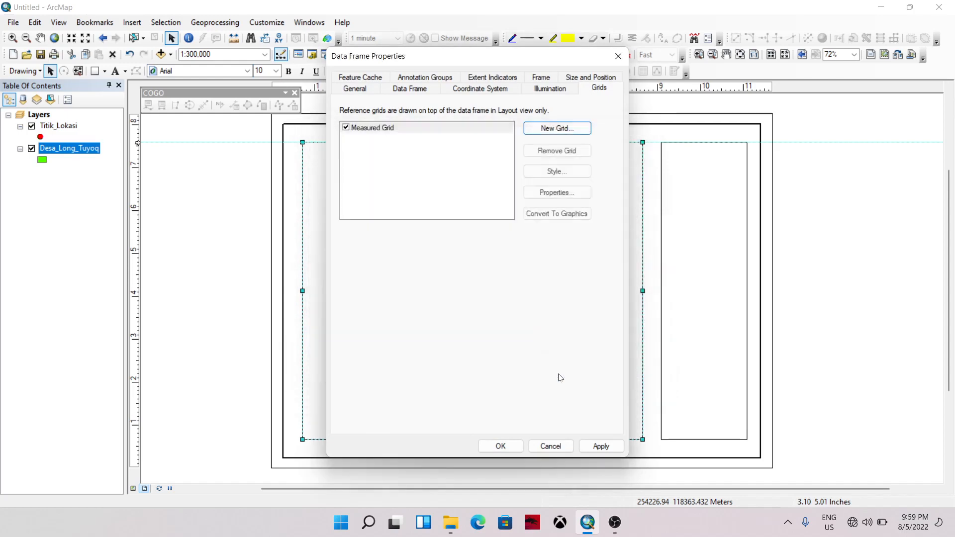
pyautogui.click(499, 446)
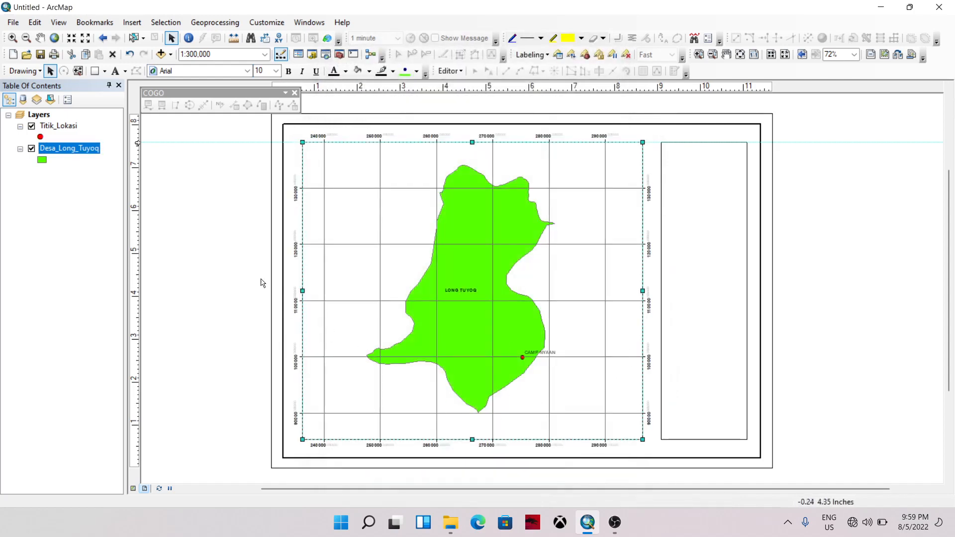
# Set the measured grid's labels to show zero decimal places in the number format.
pyautogui.rightClick(368, 347)
pyautogui.click(381, 338)
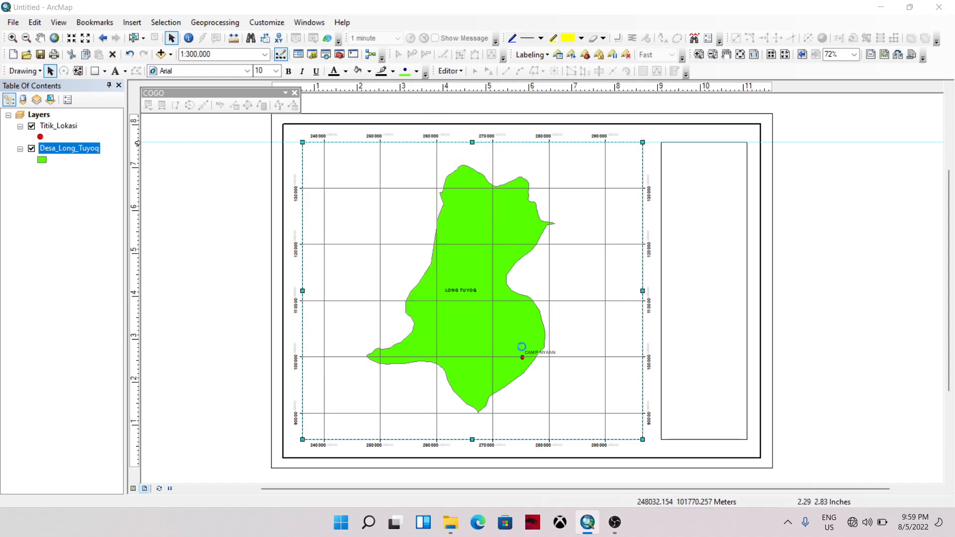
pyautogui.click(557, 203)
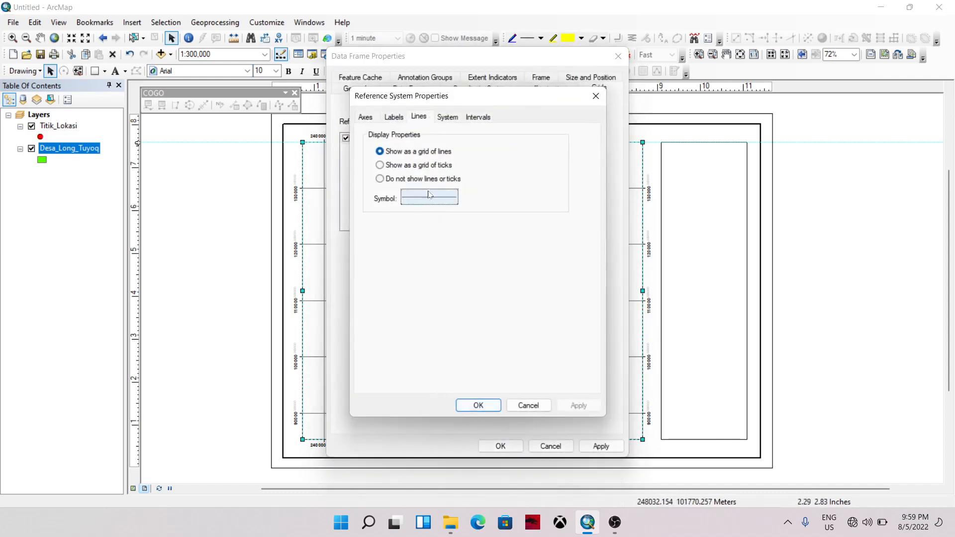
pyautogui.click(393, 117)
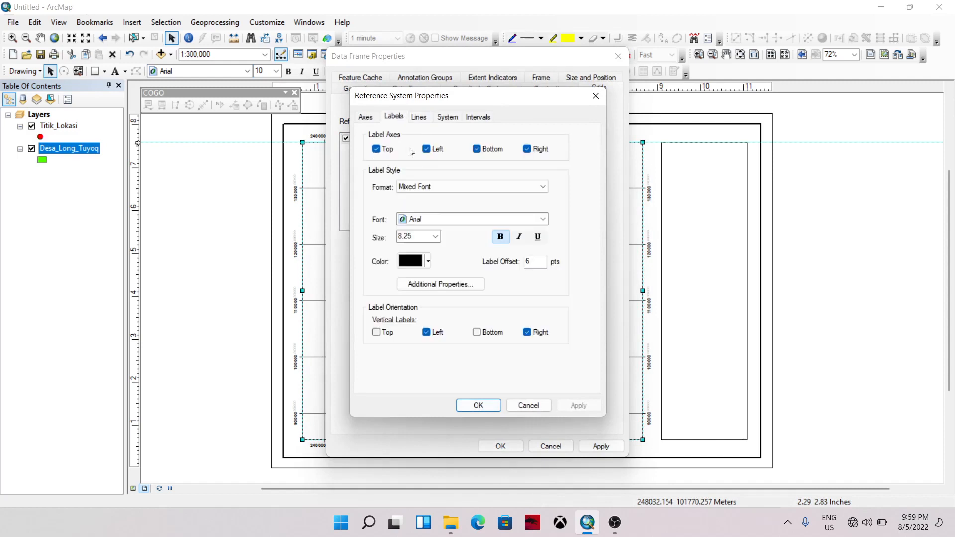
pyautogui.click(423, 288)
pyautogui.click(458, 315)
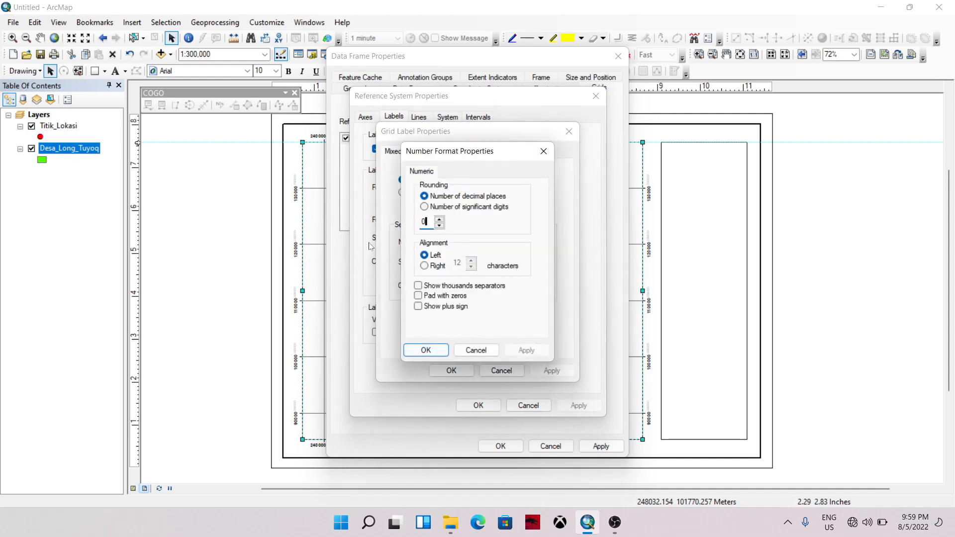
pyautogui.click(412, 353)
pyautogui.click(451, 371)
pyautogui.click(478, 406)
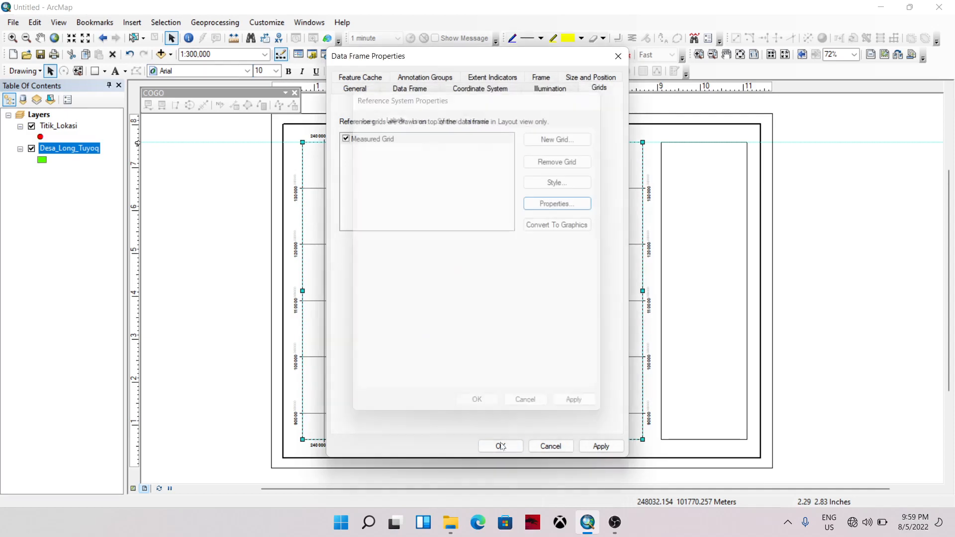
pyautogui.click(501, 447)
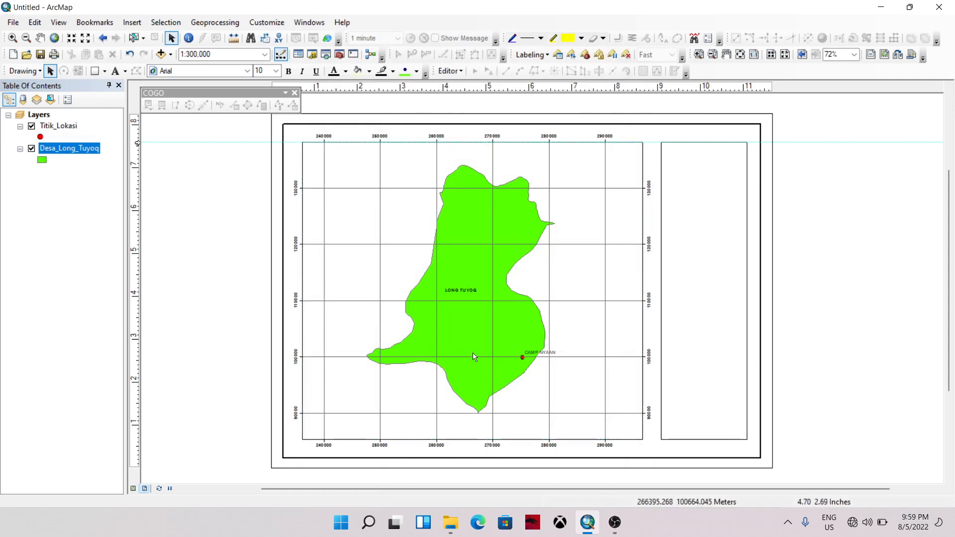
# Try showing the measured grid as a grid of ticks instead of lines.
pyautogui.rightClick(399, 305)
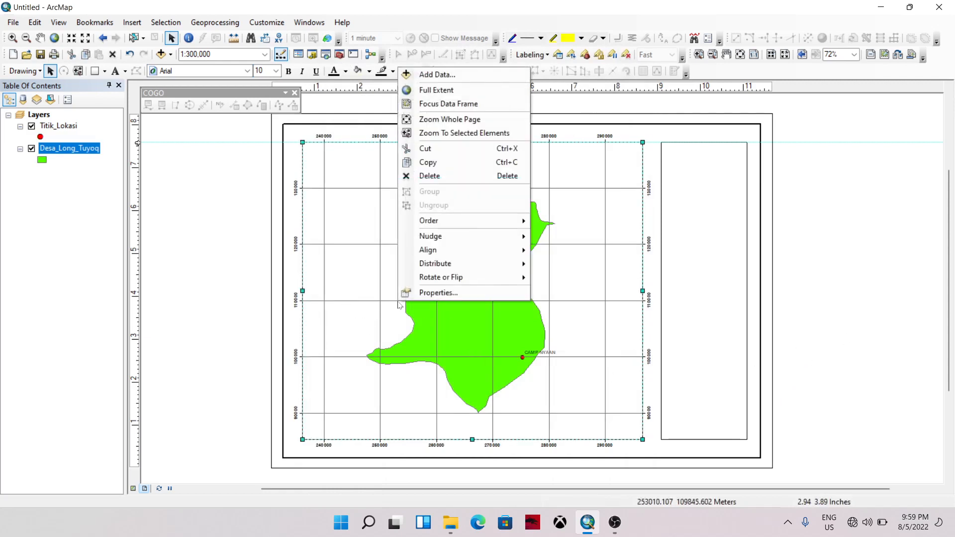
pyautogui.click(429, 293)
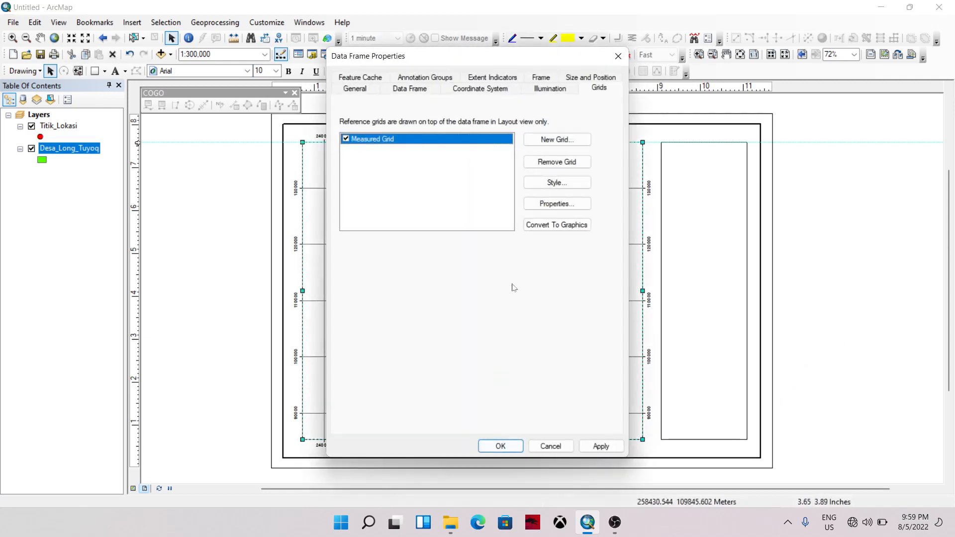
pyautogui.click(558, 202)
pyautogui.click(419, 118)
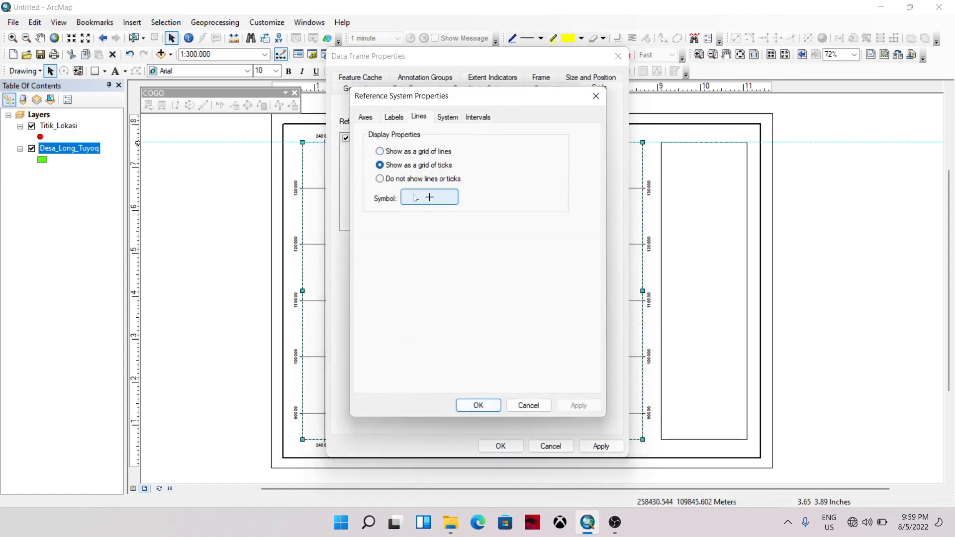
pyautogui.click(478, 405)
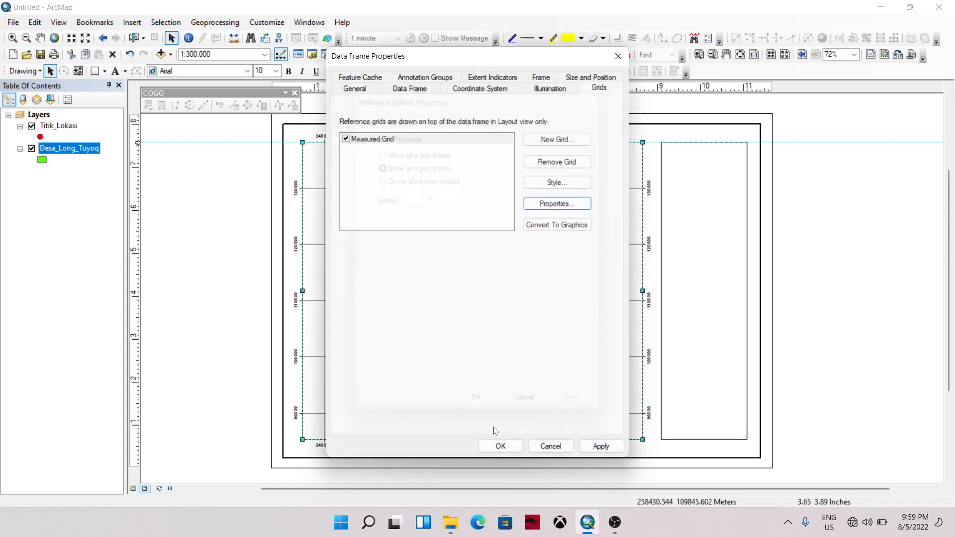
pyautogui.click(499, 446)
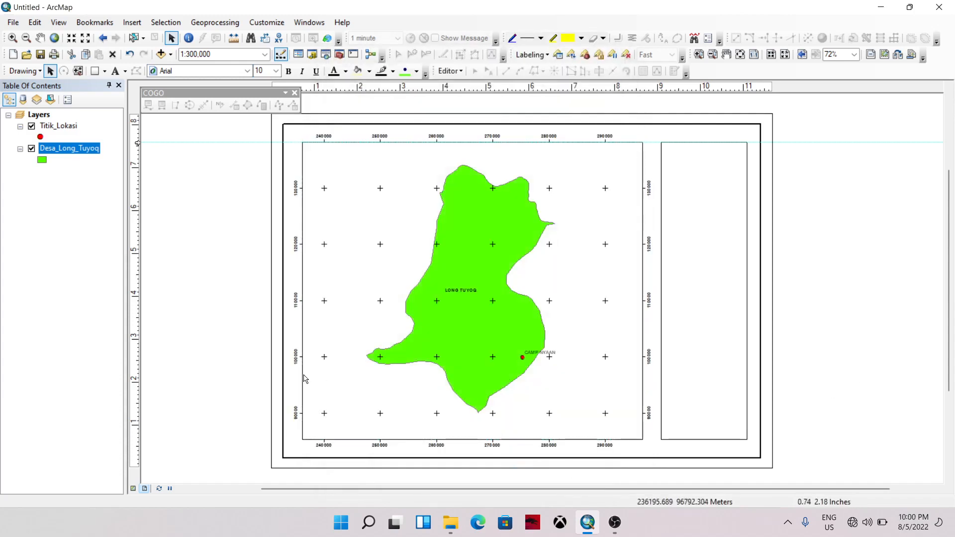
# Set the measured grid's X and Y axis intervals to 15000 meters and show it as a grid of lines.
pyautogui.rightClick(447, 373)
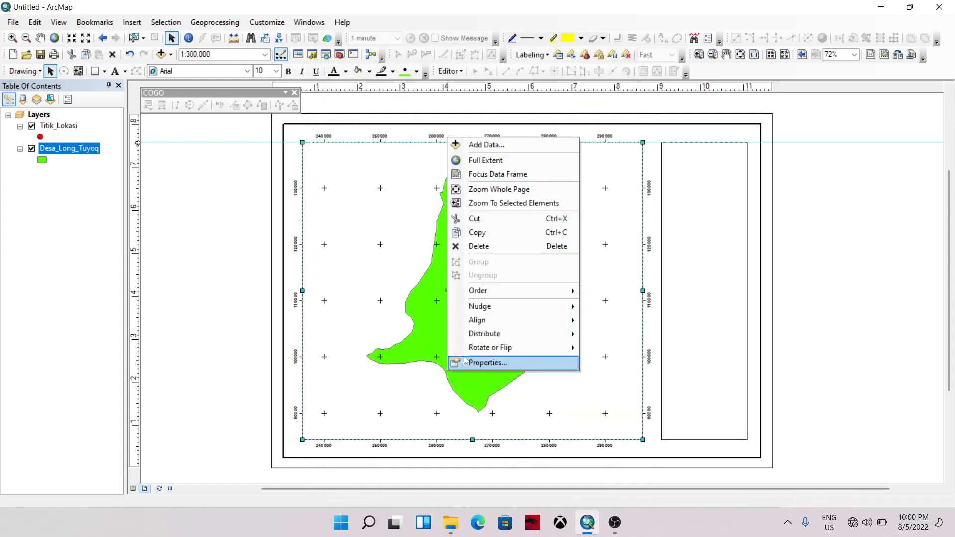
pyautogui.click(464, 362)
pyautogui.click(532, 205)
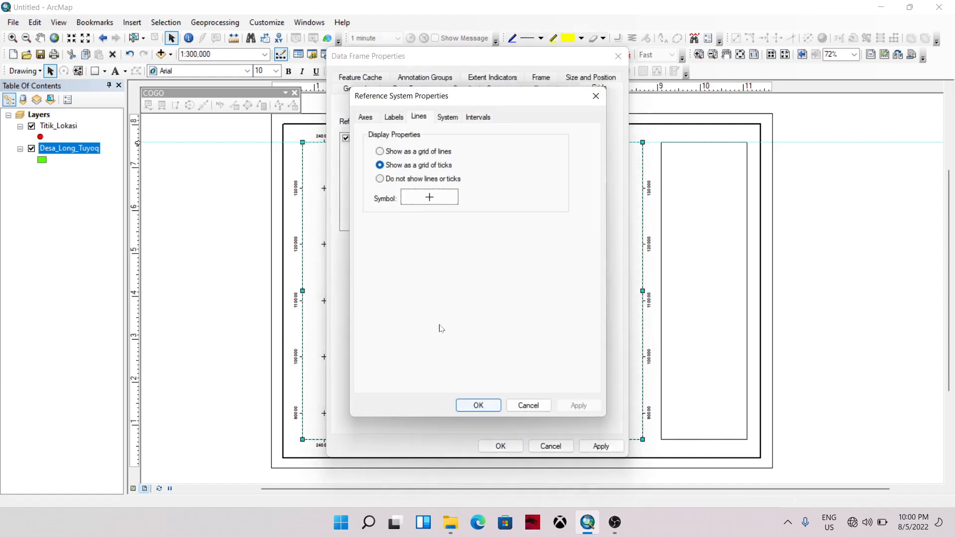
pyautogui.click(477, 118)
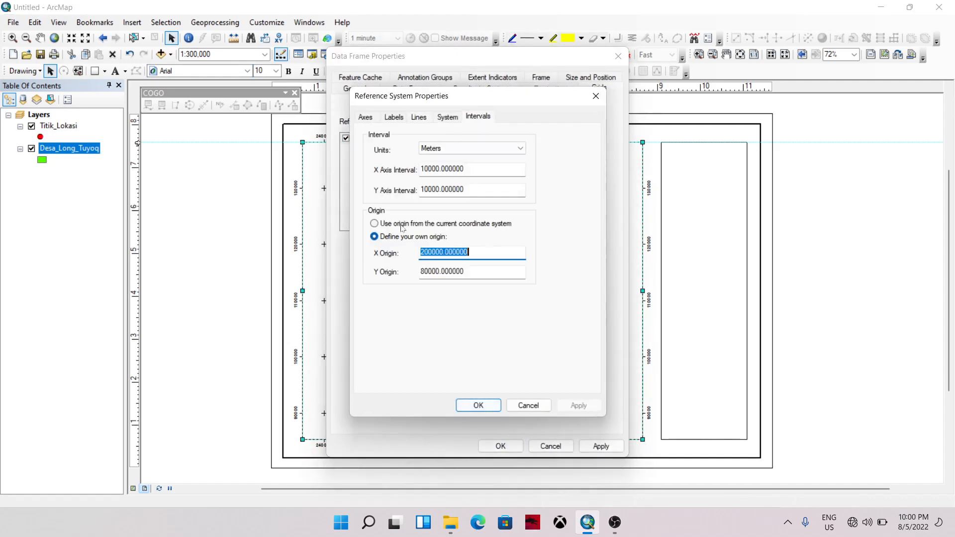
pyautogui.moveTo(476, 170); pyautogui.dragTo(326, 201)
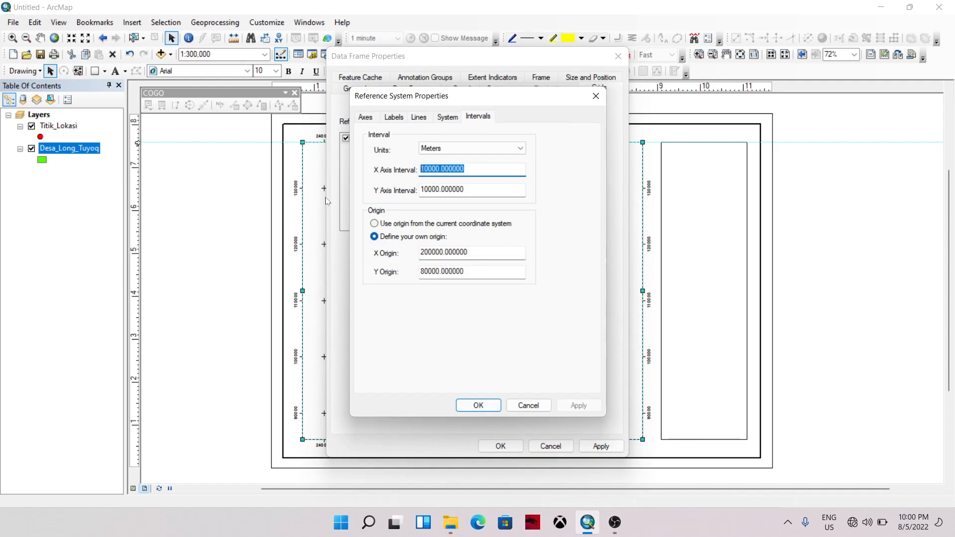
pyautogui.write('15000')
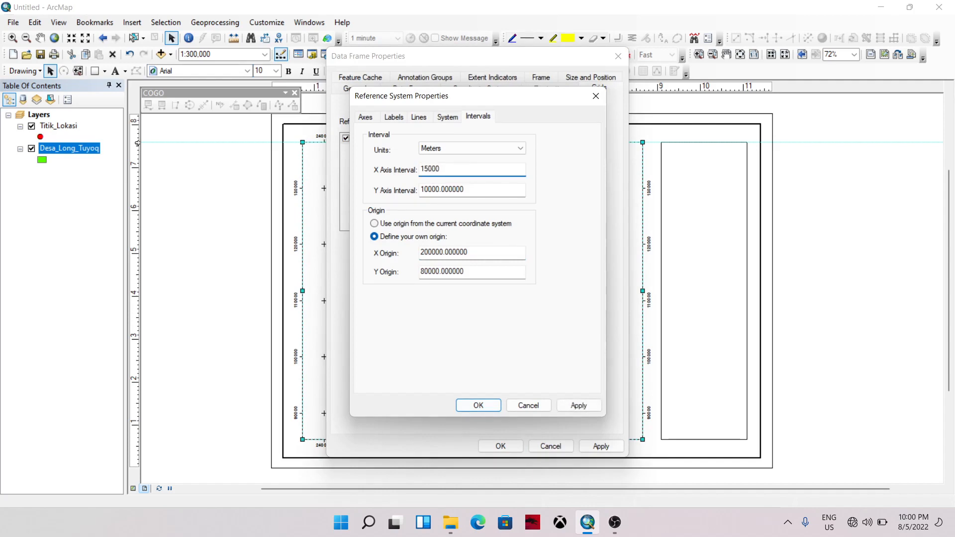
pyautogui.press('Tab')
pyautogui.write('1')
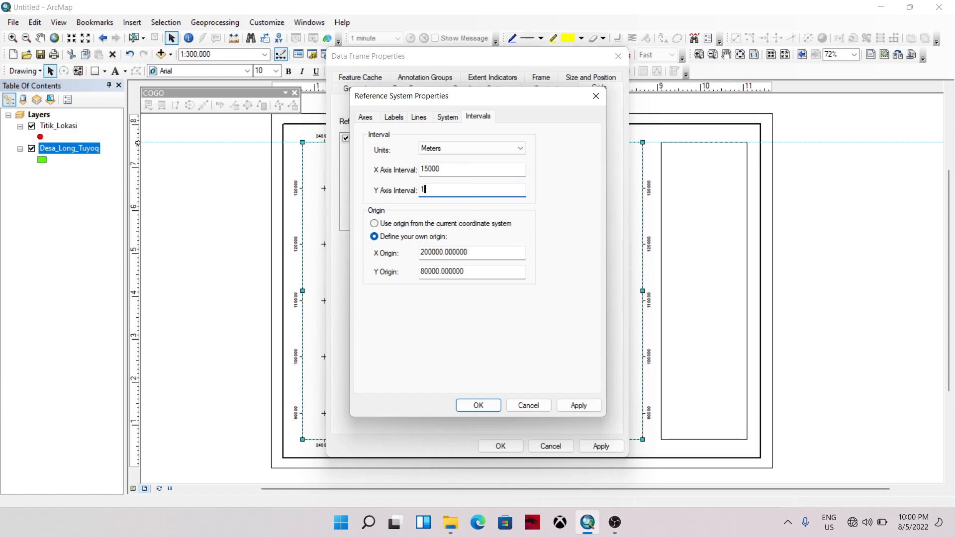
pyautogui.click(473, 404)
pyautogui.click(500, 447)
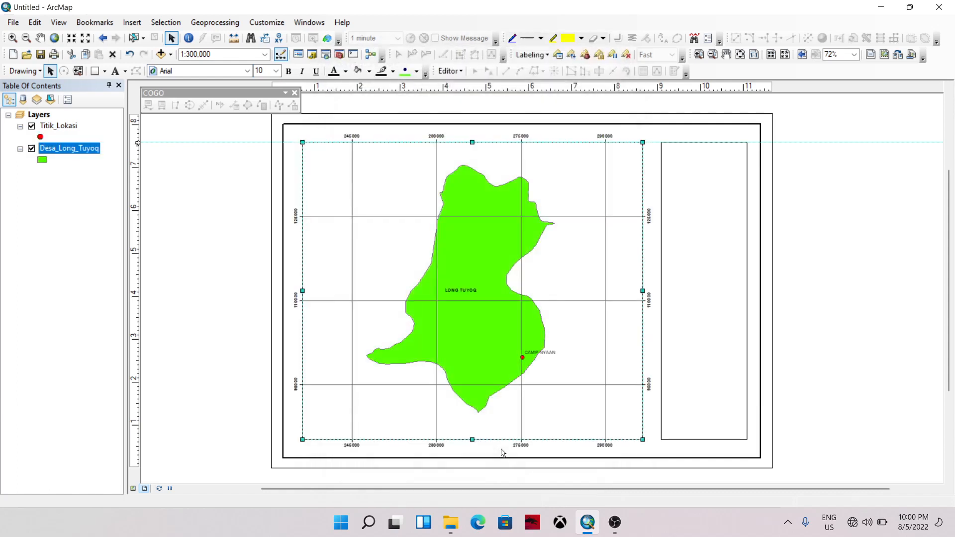
pyautogui.click(784, 370)
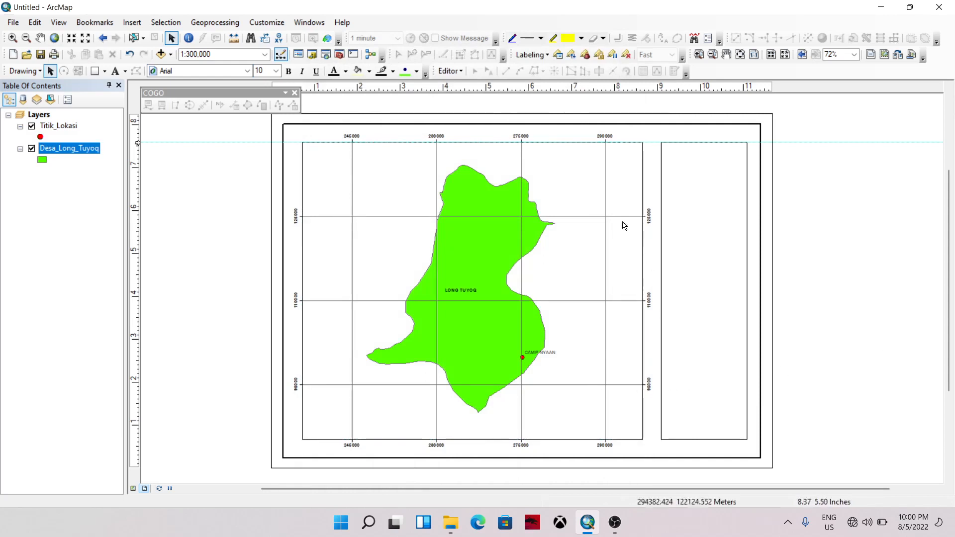
# Add the text "PETA LOKASI" near the upper edge of the side rectangle.
pyautogui.click(113, 73)
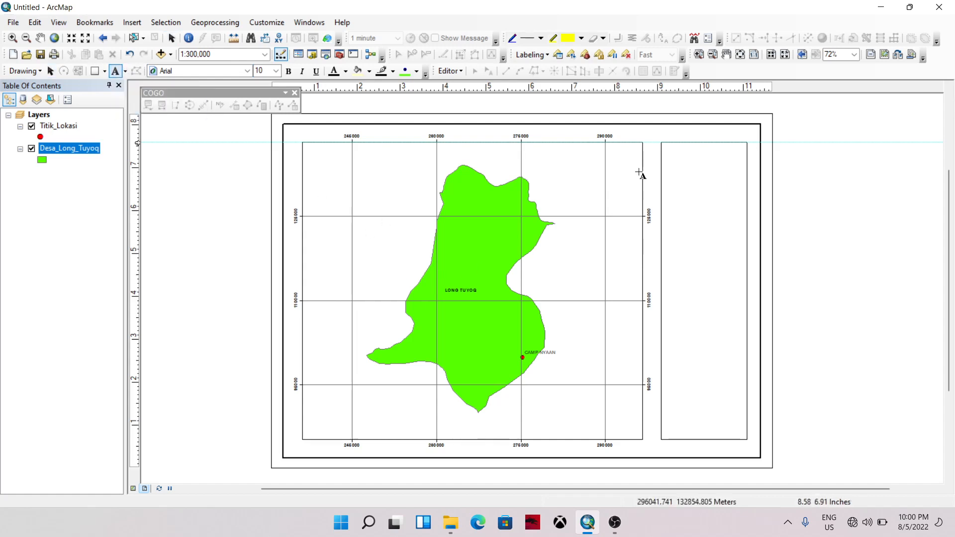
pyautogui.click(675, 157)
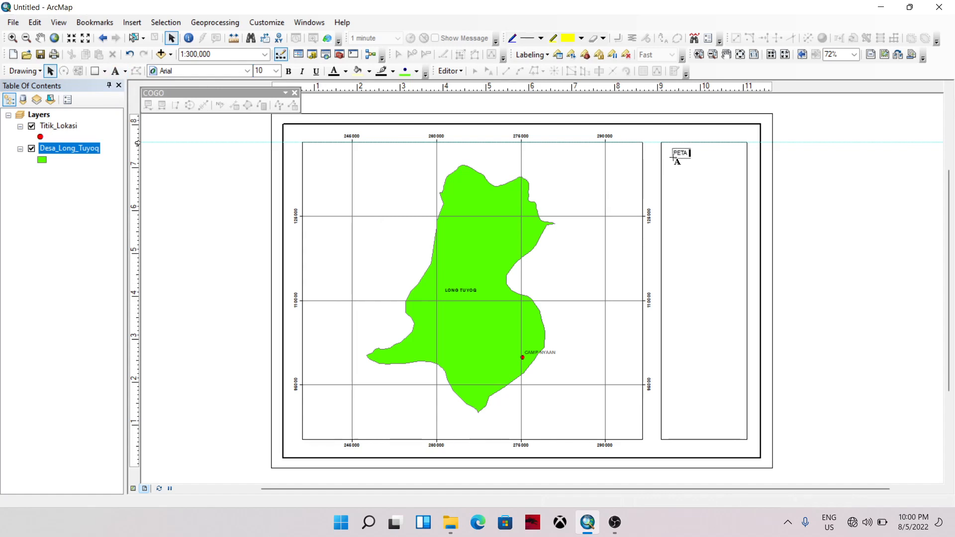
pyautogui.write('PETA LOKASI')
pyautogui.press('Return')
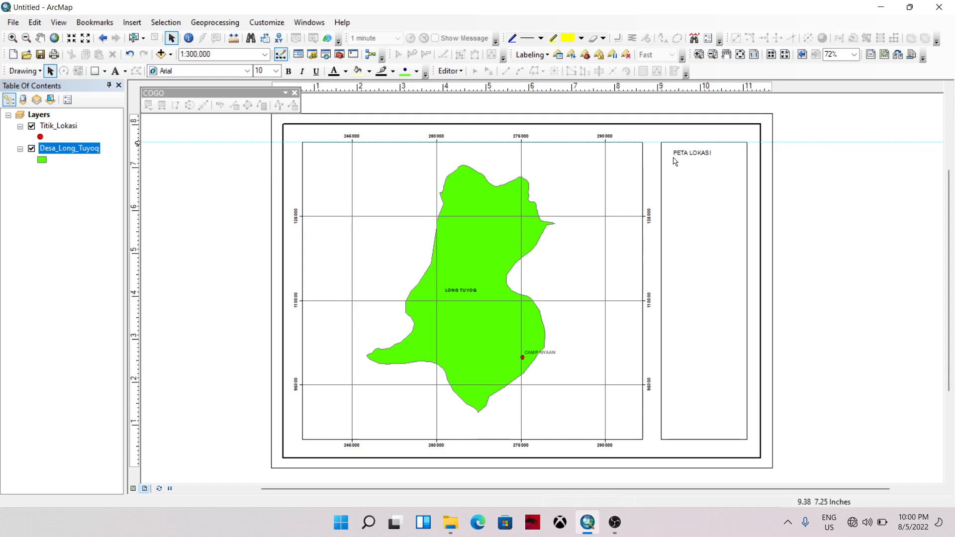
# Add "CAMP NYAAN" as a second line to the "PETA LOKASI" text.
pyautogui.doubleClick(694, 153)
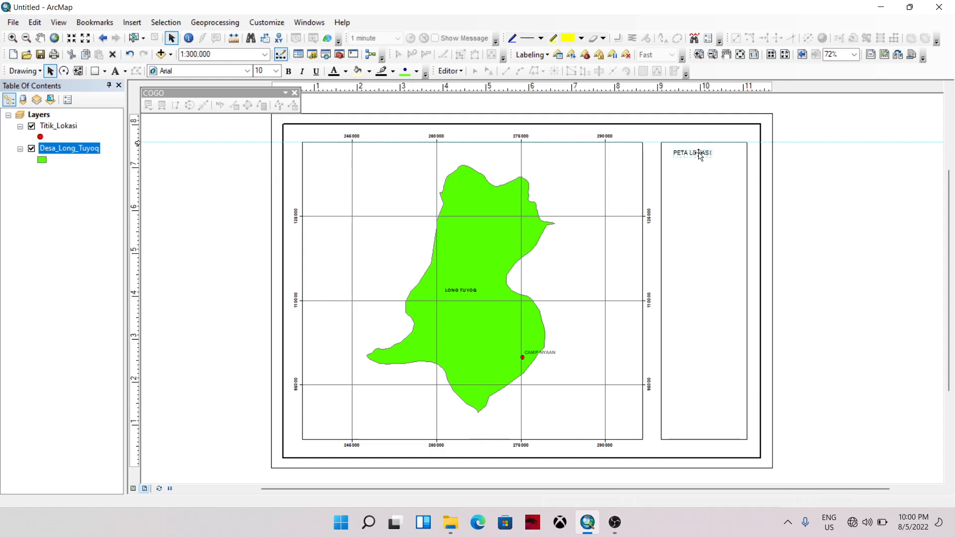
pyautogui.click(587, 139)
pyautogui.doubleClick(704, 153)
pyautogui.click(428, 189)
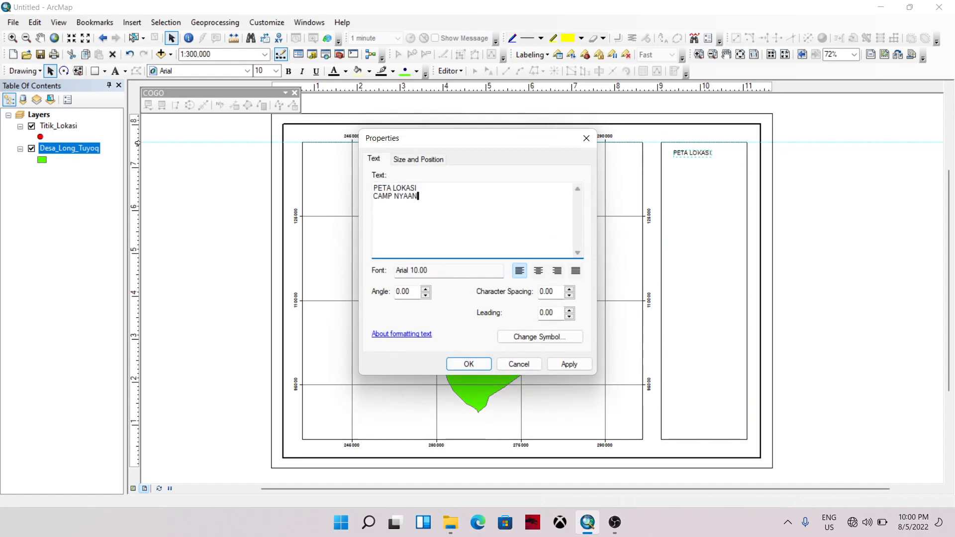
pyautogui.click(469, 364)
# Move the title text to the upper middle of the side rectangle and clear all layout guides.
pyautogui.moveTo(695, 154); pyautogui.dragTo(706, 164)
pyautogui.rightClick(138, 142)
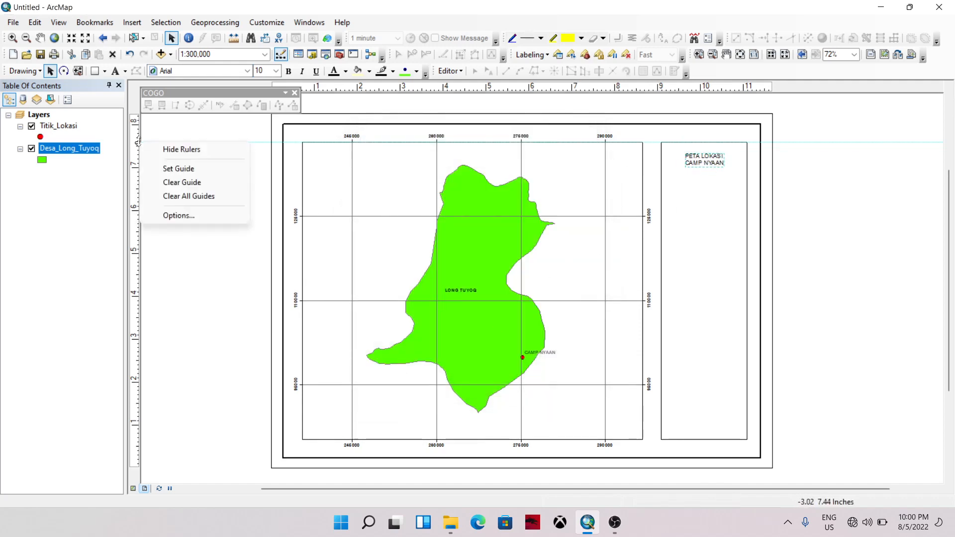
pyautogui.click(162, 201)
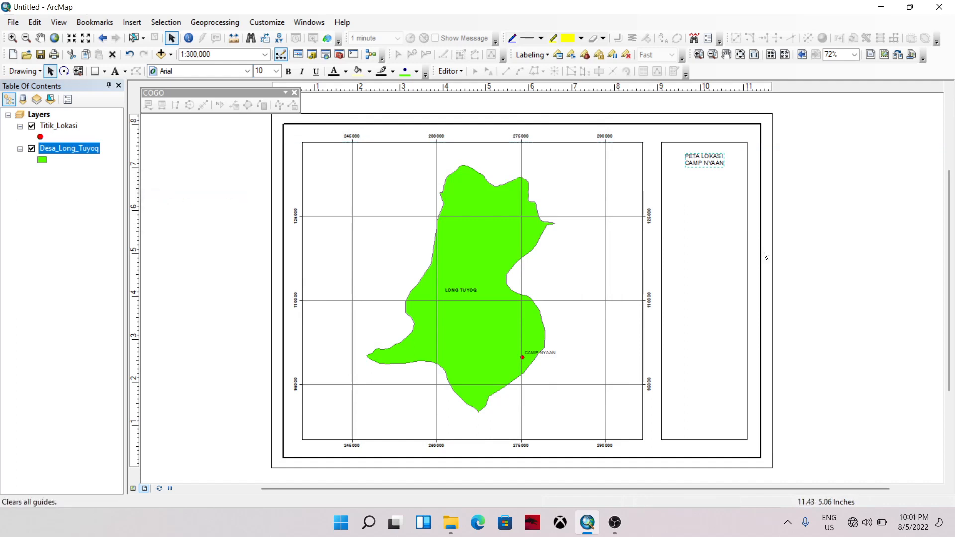
pyautogui.moveTo(704, 162); pyautogui.dragTo(706, 159)
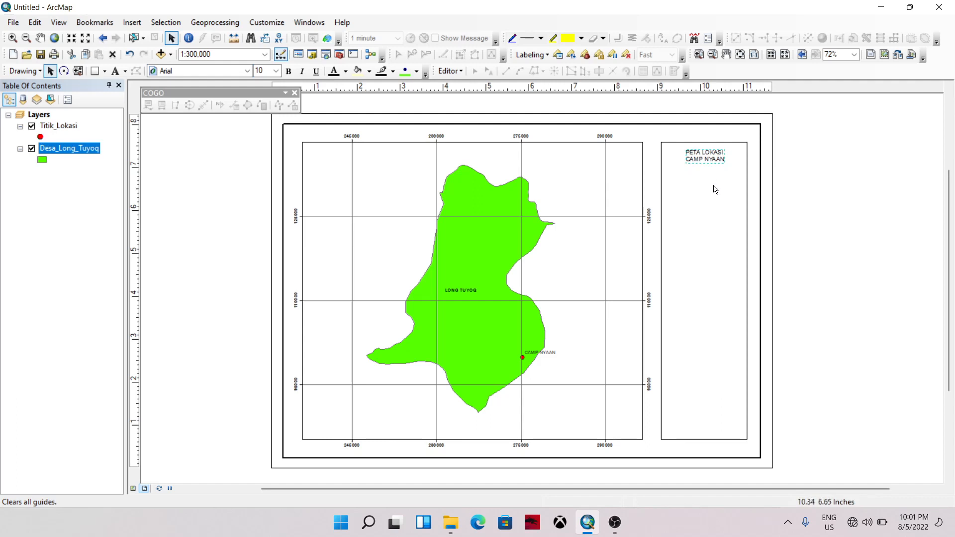
pyautogui.click(919, 205)
# Align the title text and the side rectangle on their horizontal centers with Align Center.
pyautogui.click(696, 156)
pyautogui.click(695, 234)
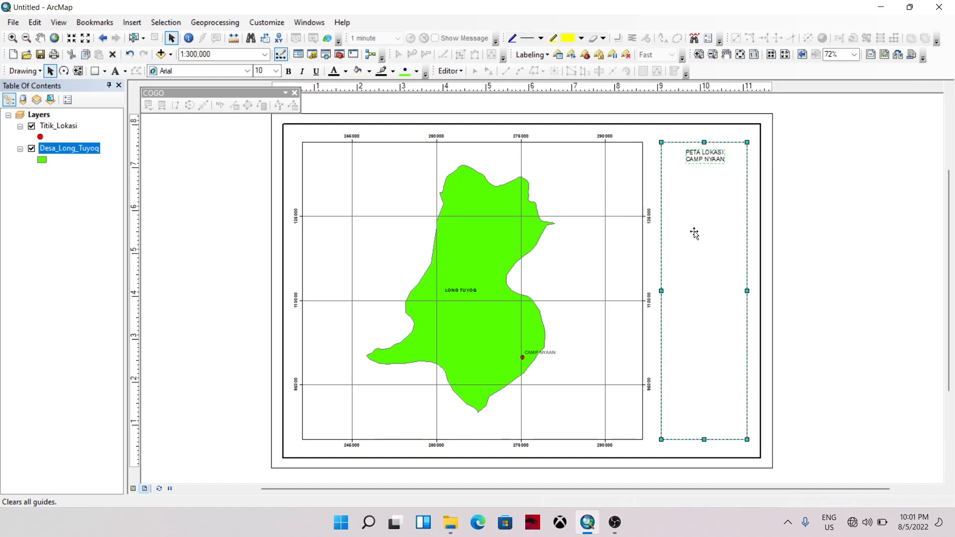
pyautogui.rightClick(695, 234)
pyautogui.moveTo(736, 401)
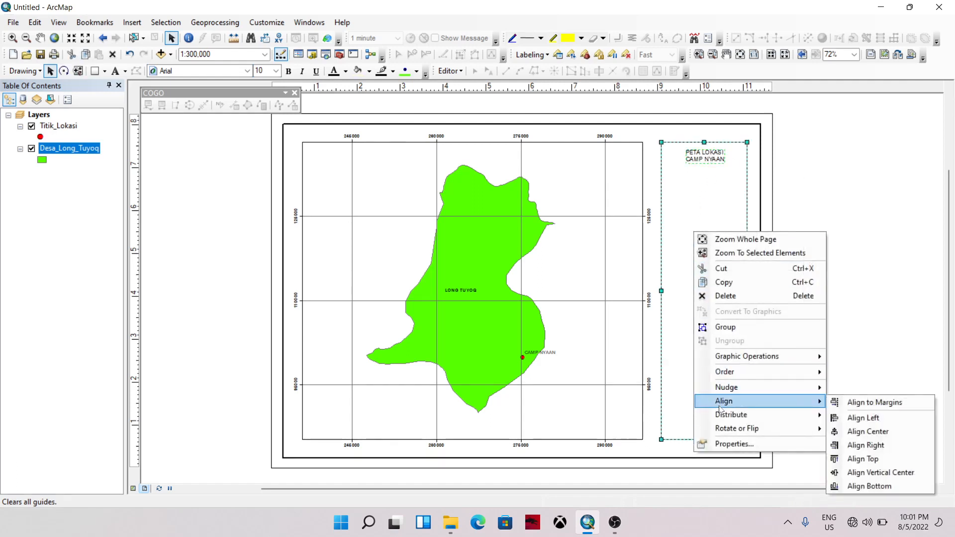
pyautogui.click(858, 421)
pyautogui.click(850, 285)
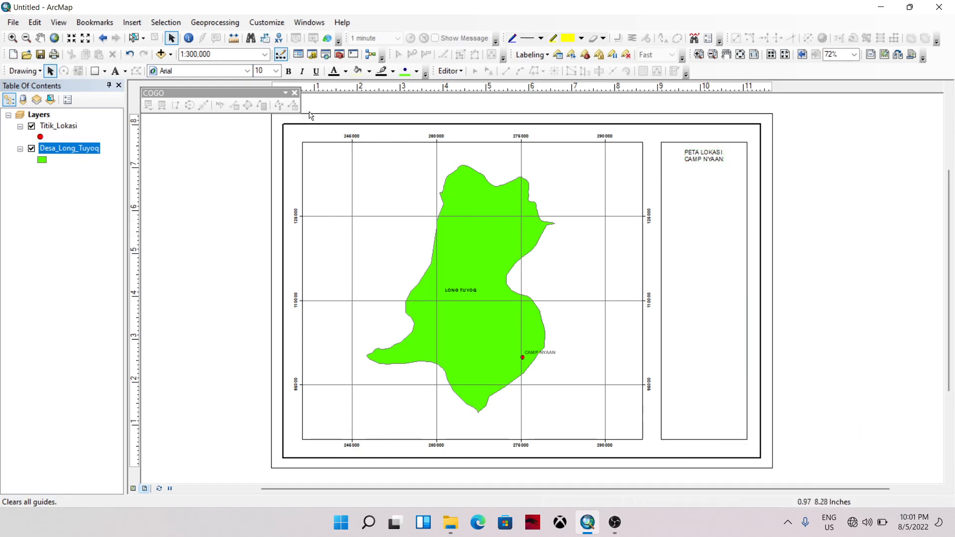
# Insert a north arrow in the ESRI North 3 style into the layout.
pyautogui.click(131, 23)
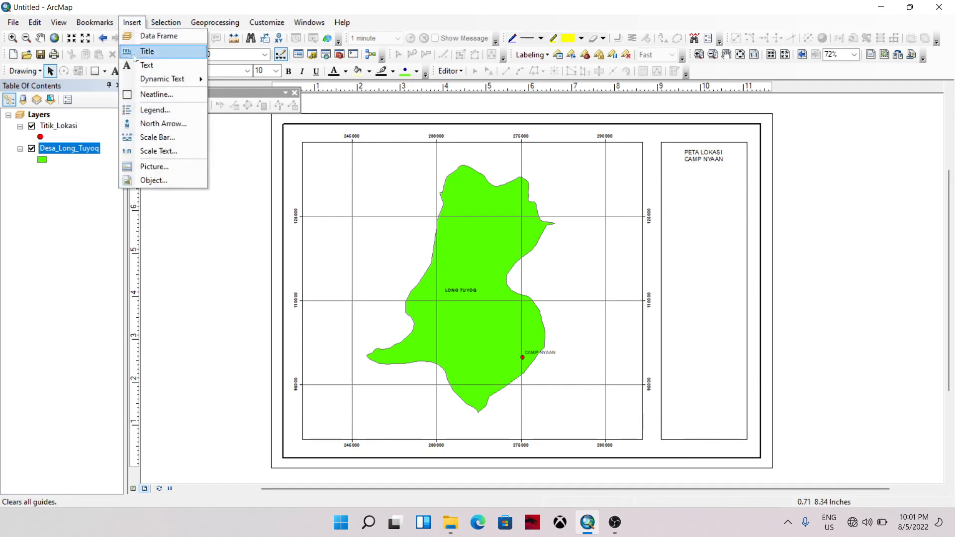
pyautogui.click(146, 124)
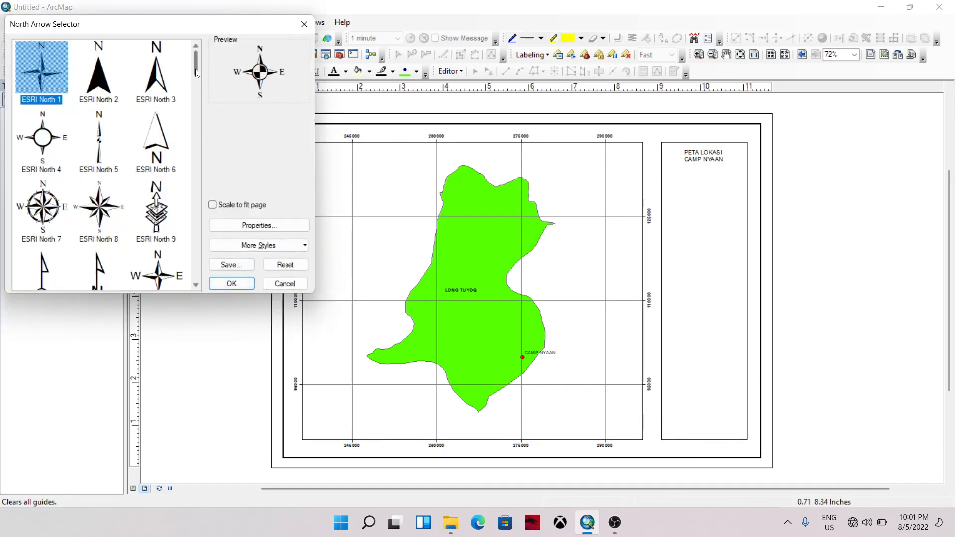
pyautogui.moveTo(195, 69); pyautogui.dragTo(207, 54)
pyautogui.click(152, 76)
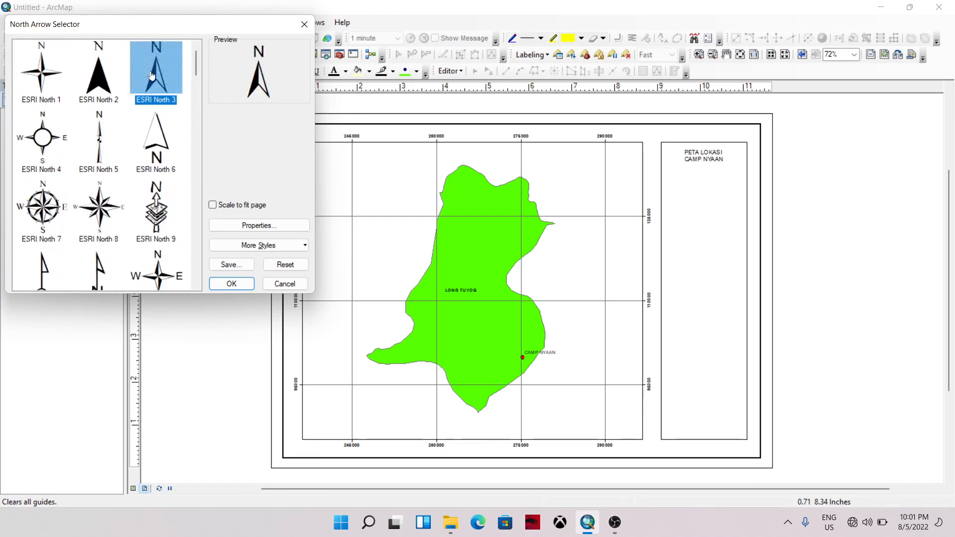
pyautogui.click(232, 284)
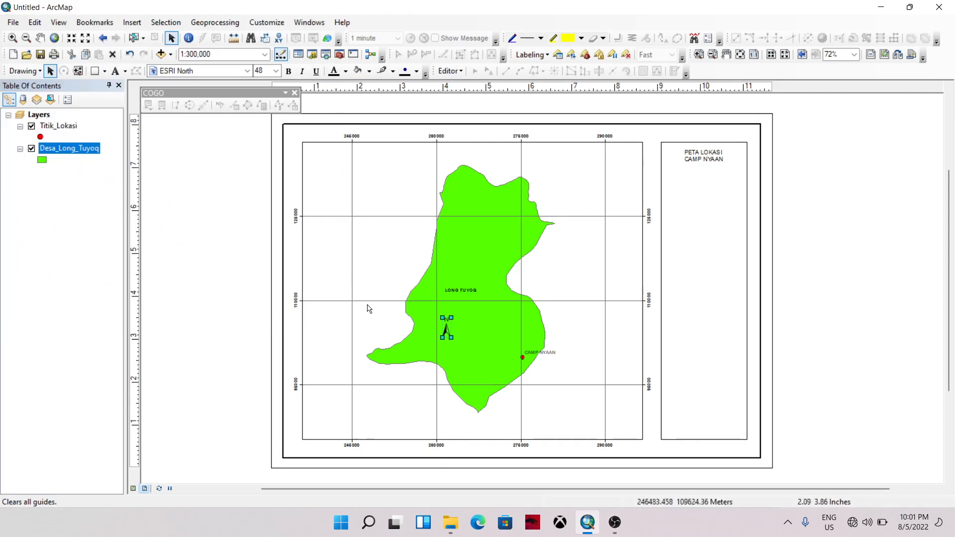
# Move the north arrow into the side rectangle, directly below the "CAMP NYAAN" title line, keeping its original size.
pyautogui.moveTo(443, 328); pyautogui.dragTo(700, 189)
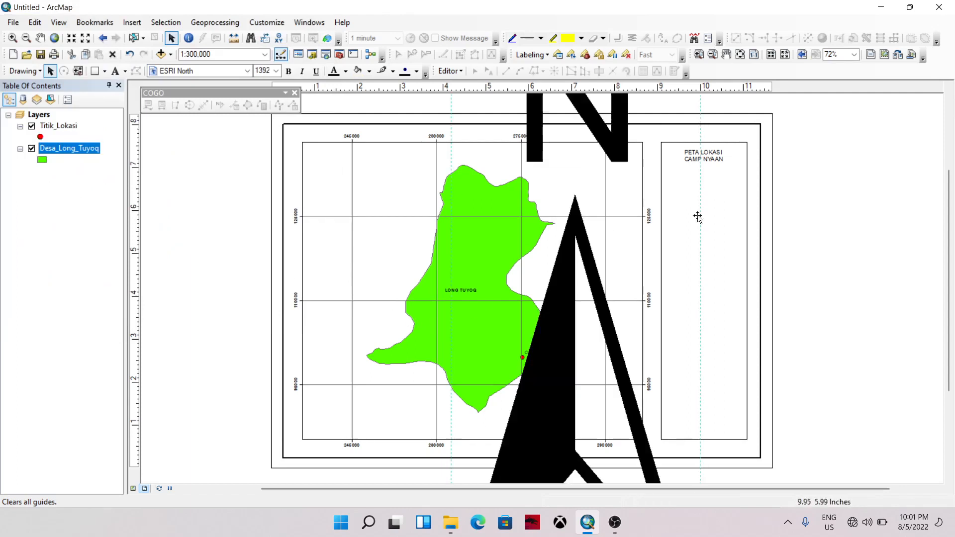
pyautogui.hotkey('ctrl', 'z')
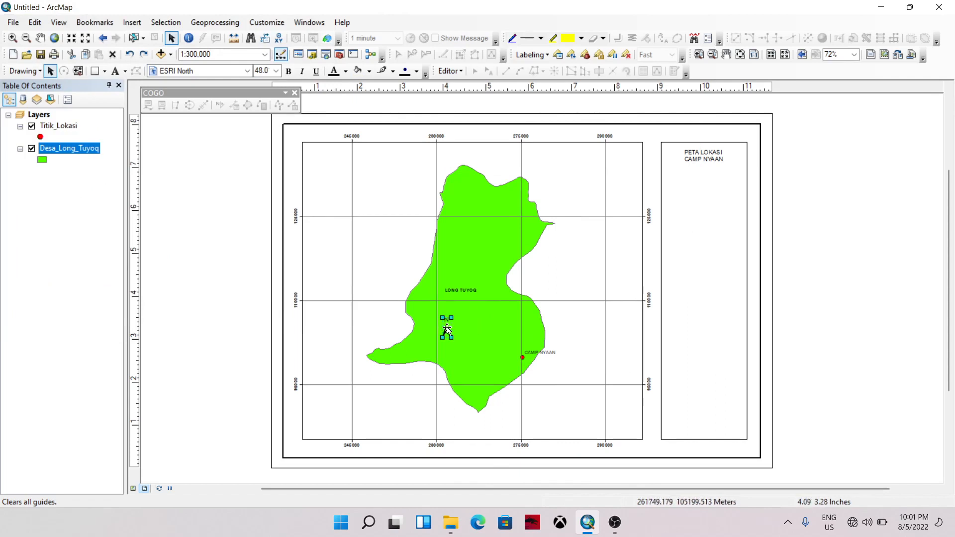
pyautogui.moveTo(448, 329); pyautogui.dragTo(705, 180)
pyautogui.click(850, 210)
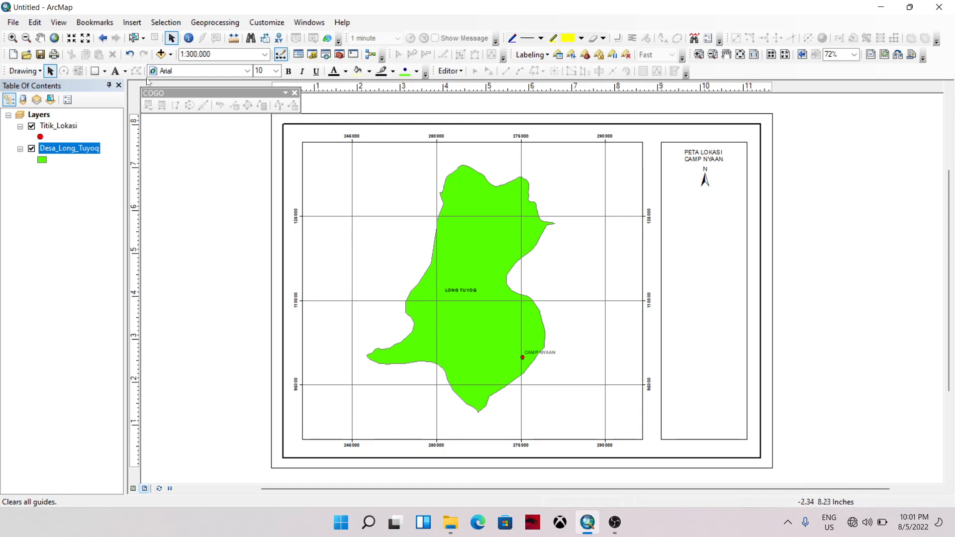
# Insert an Alternating Scale Bar 2 scale bar and move it below the north arrow.
pyautogui.click(134, 23)
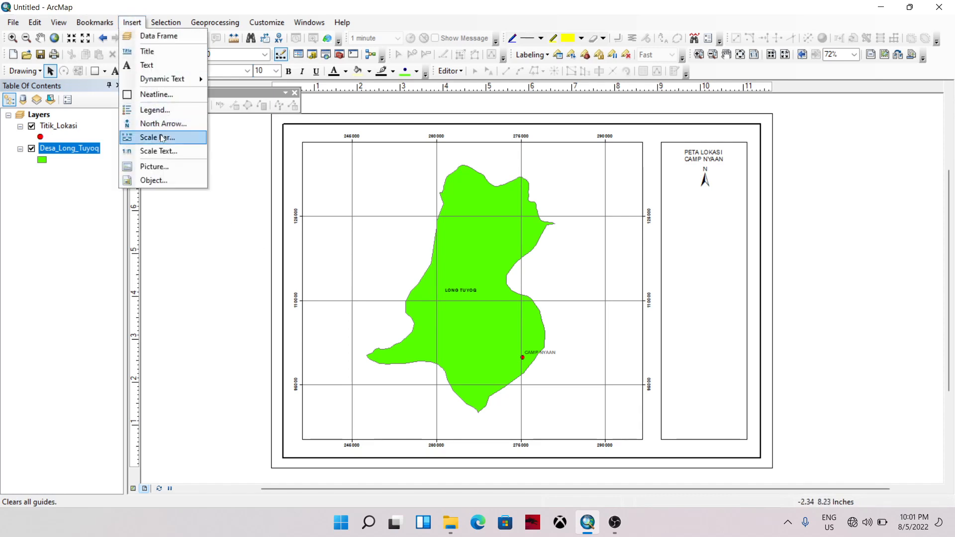
pyautogui.click(194, 262)
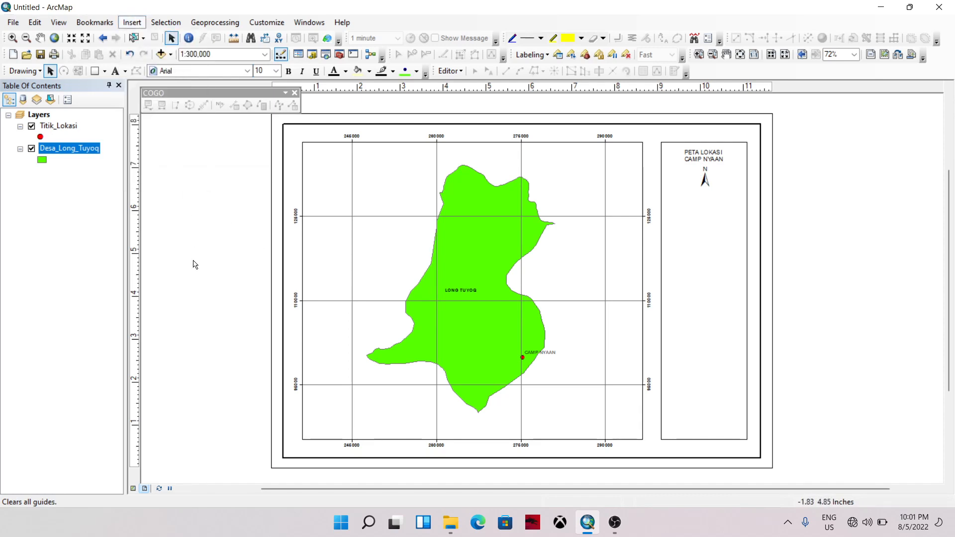
pyautogui.click(133, 24)
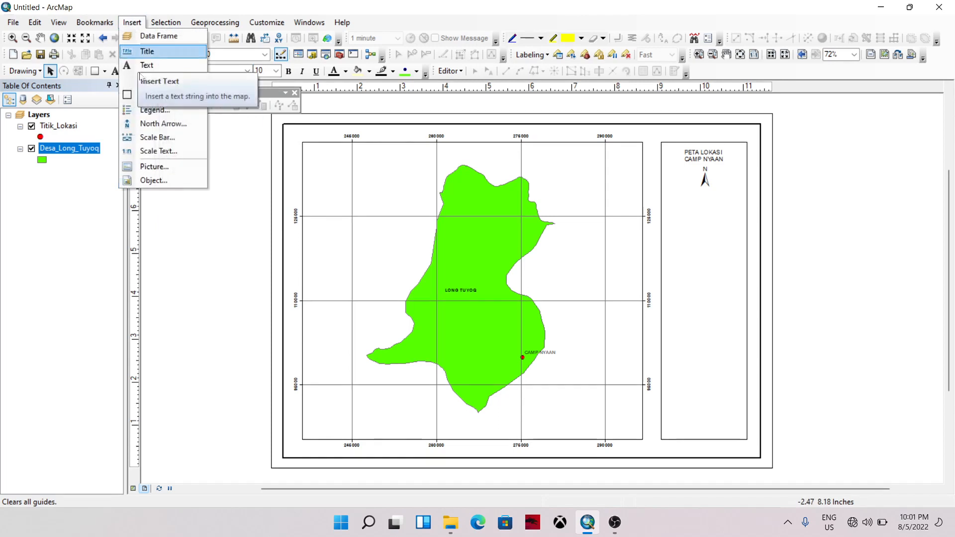
pyautogui.click(150, 137)
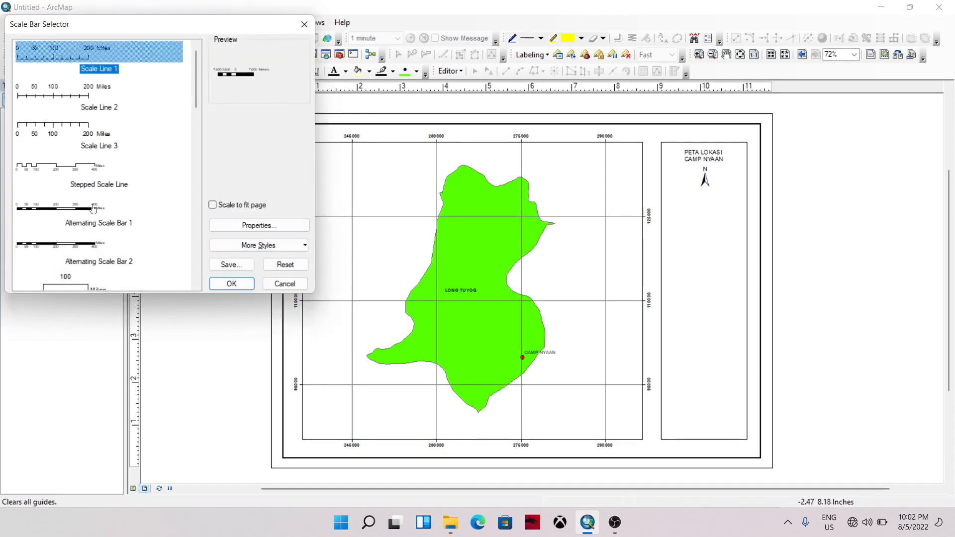
pyautogui.click(89, 248)
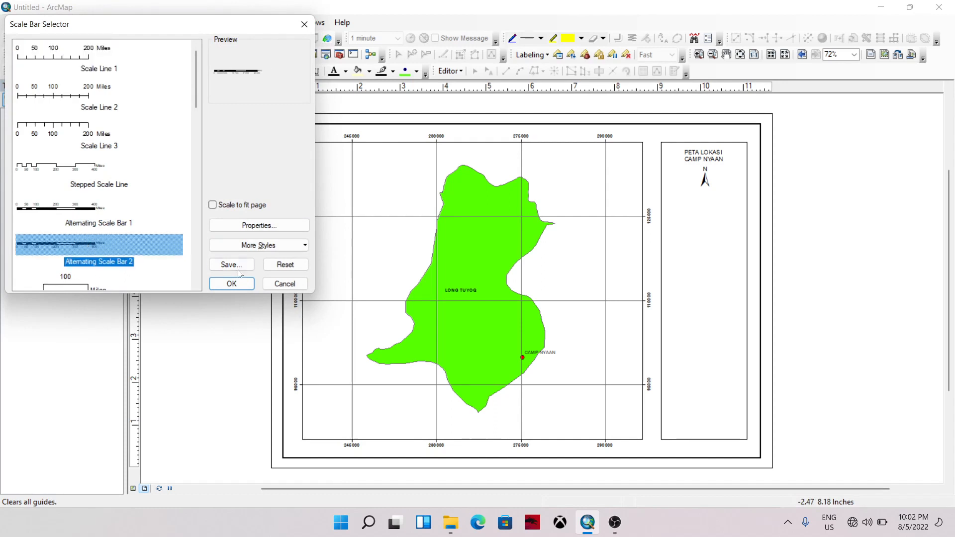
pyautogui.click(232, 284)
pyautogui.moveTo(511, 287); pyautogui.dragTo(703, 221)
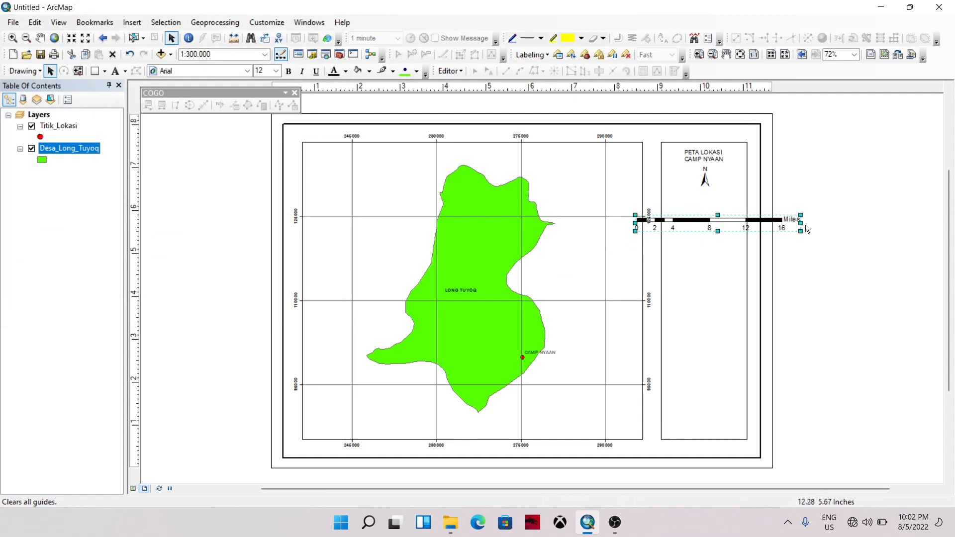
pyautogui.rightClick(727, 222)
pyautogui.click(757, 437)
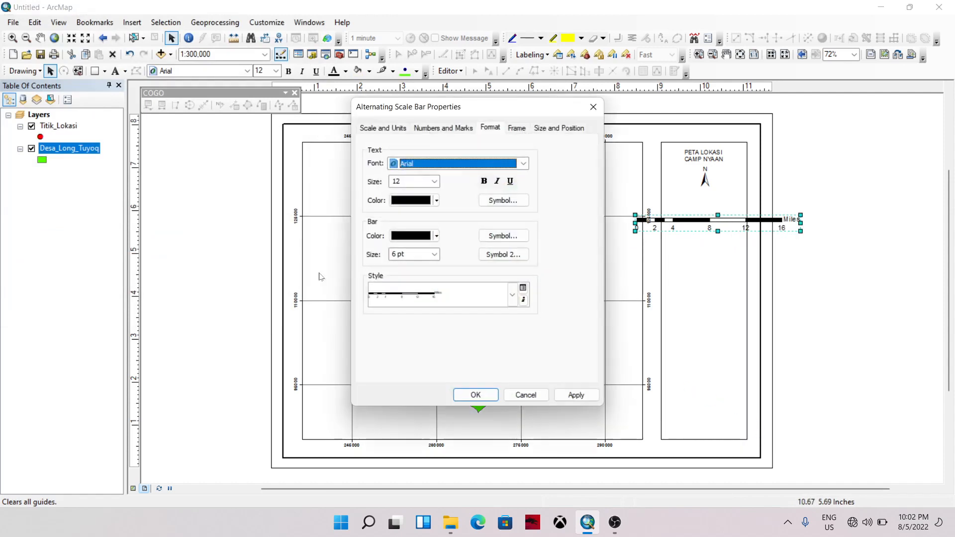
pyautogui.click(594, 107)
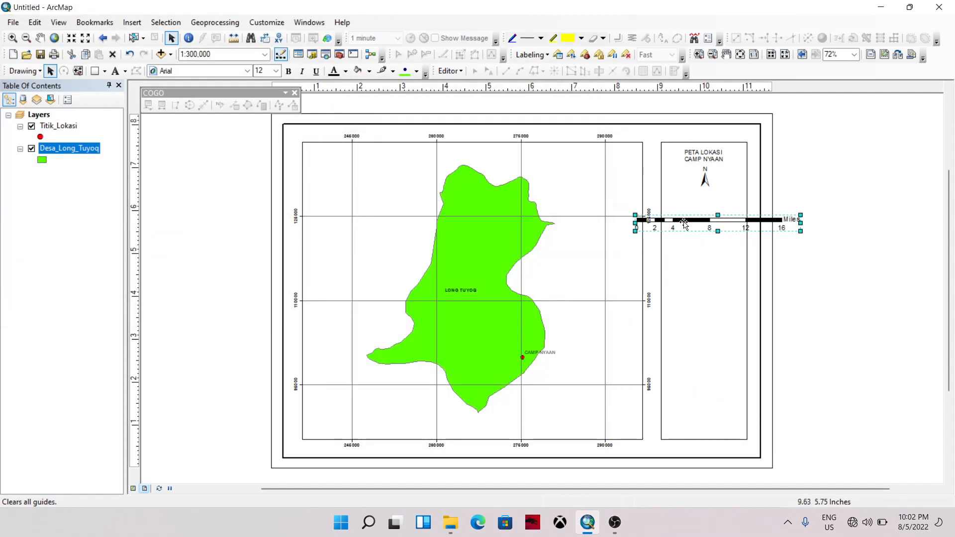
# Set the scale bar's division units to Kilometers and its unit label to "Km.".
pyautogui.rightClick(685, 223)
pyautogui.click(714, 435)
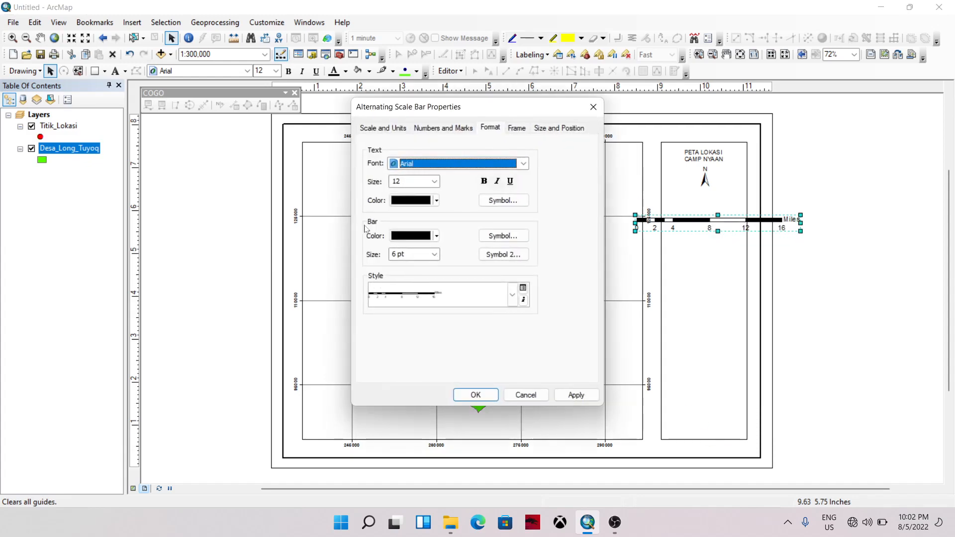
pyautogui.click(425, 129)
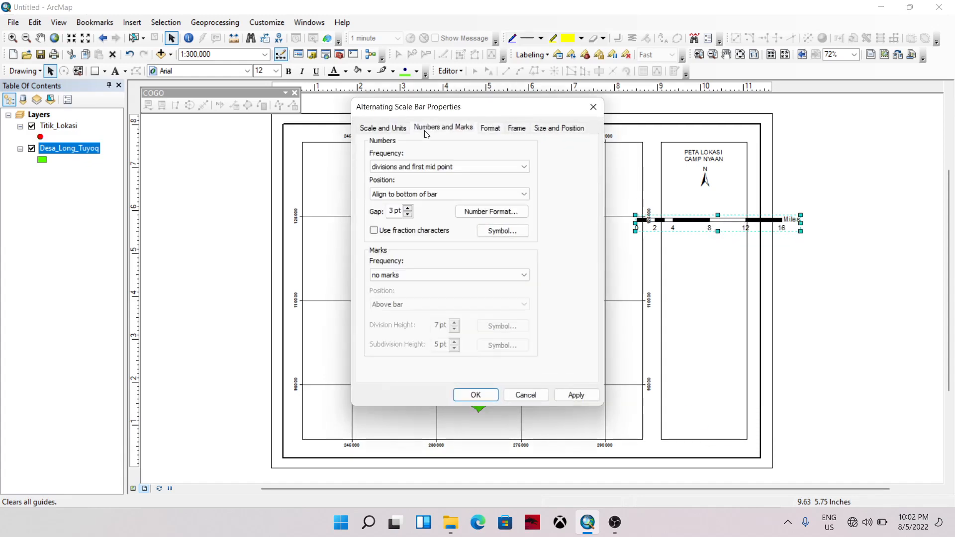
pyautogui.click(393, 129)
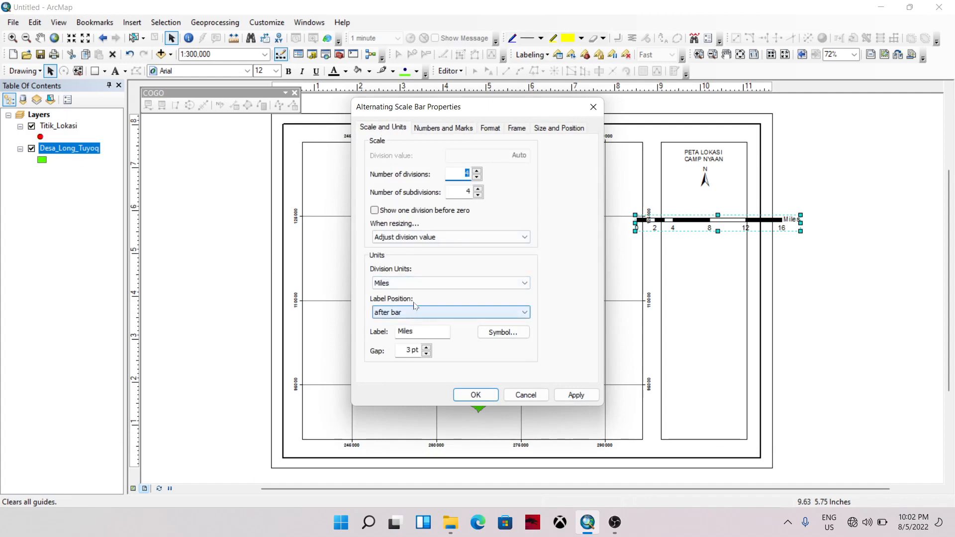
pyautogui.click(415, 283)
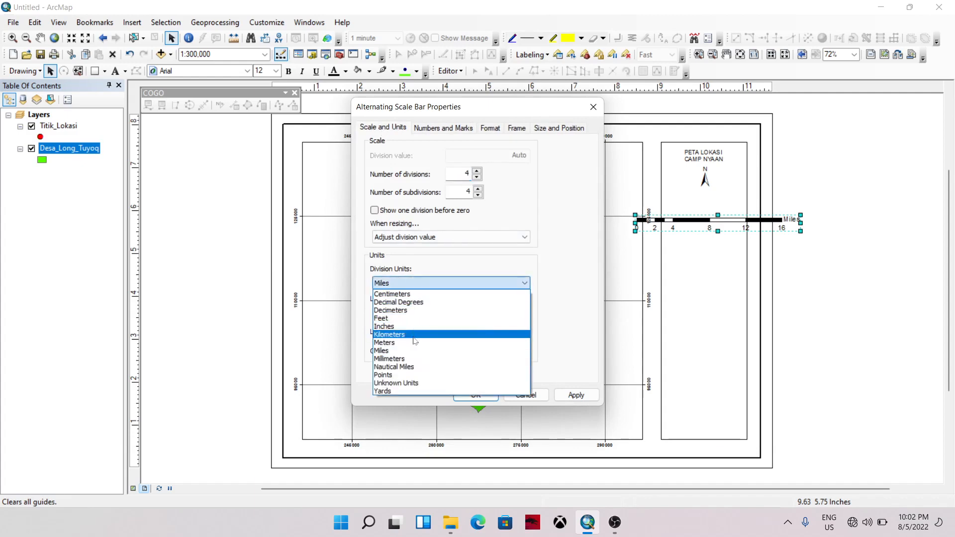
pyautogui.click(415, 334)
pyautogui.doubleClick(399, 332)
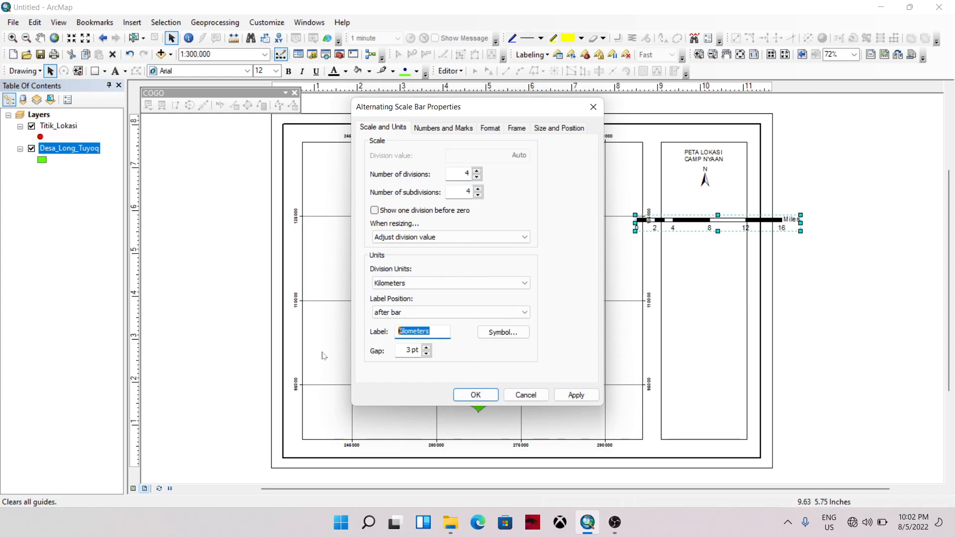
pyautogui.write('Km.')
pyautogui.click(460, 396)
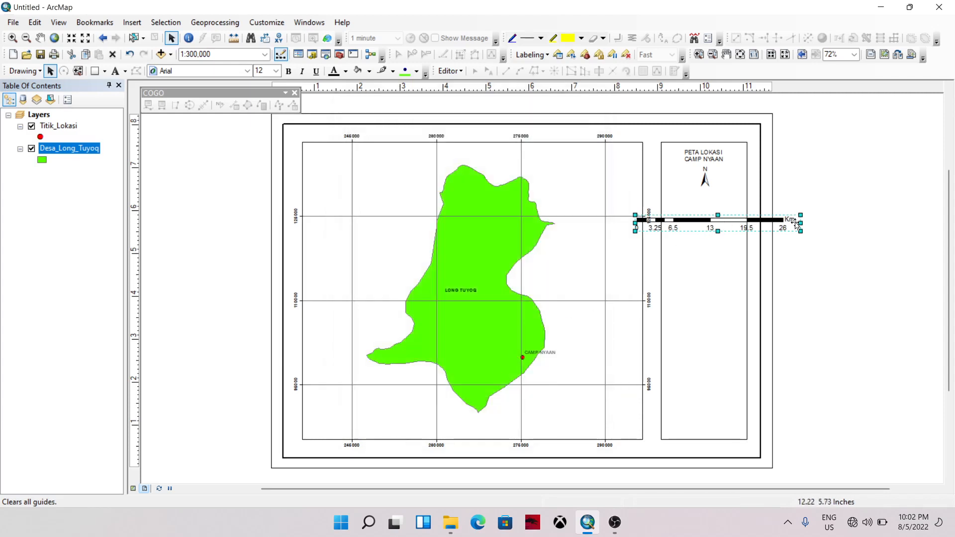
# Shrink the scale bar to a 10 km span and place it inside the side rectangle just below the north arrow.
pyautogui.moveTo(802, 222); pyautogui.dragTo(708, 202)
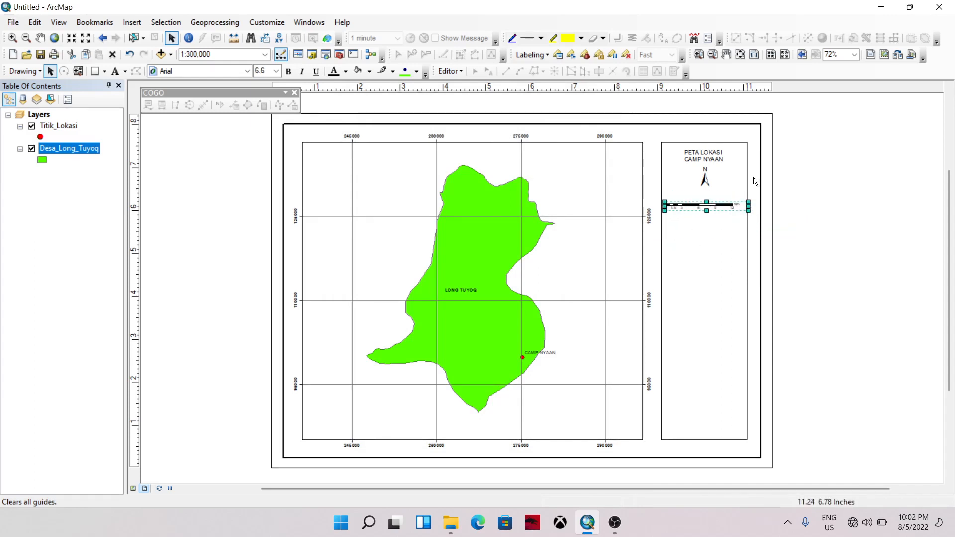
pyautogui.scroll(4, 755, 182)
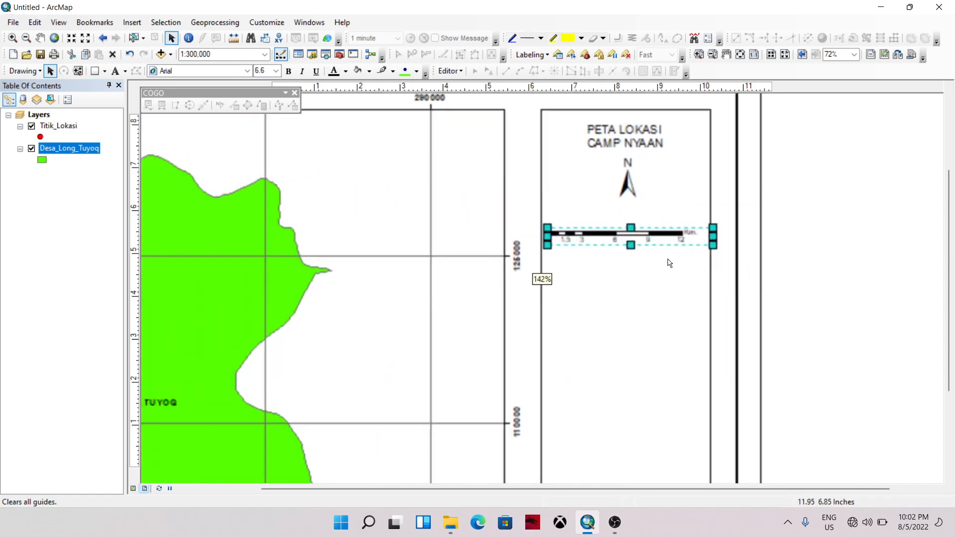
pyautogui.moveTo(711, 235); pyautogui.dragTo(699, 236)
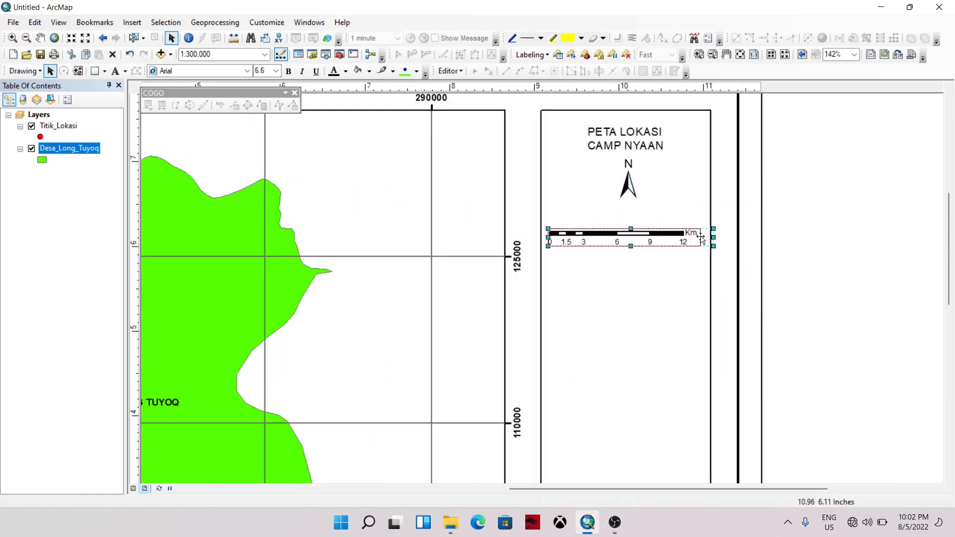
pyautogui.moveTo(625, 230); pyautogui.dragTo(625, 235)
pyautogui.moveTo(696, 240)
pyautogui.mouseDown()
pyautogui.moveTo(660, 227)
pyautogui.moveTo(710, 228)
pyautogui.moveTo(690, 227)
pyautogui.mouseUp()
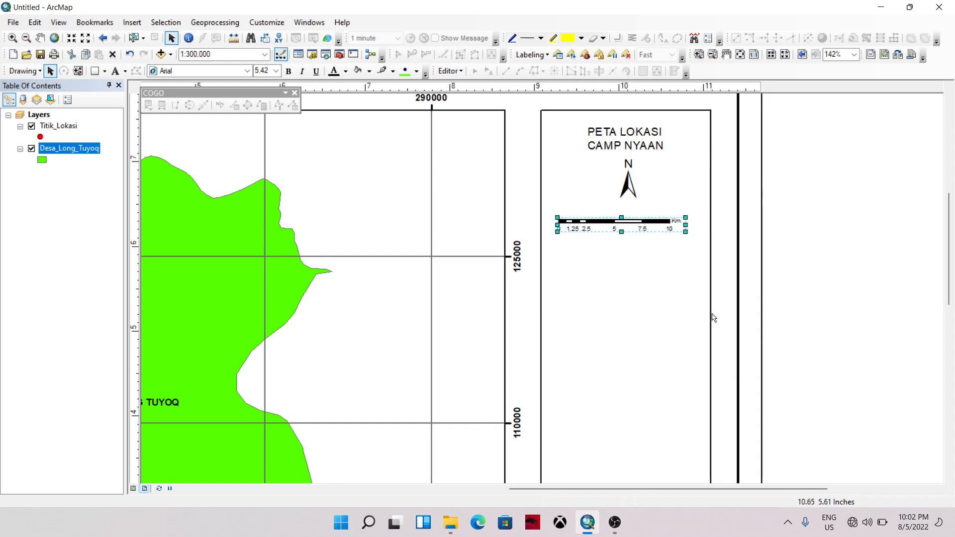
pyautogui.click(829, 295)
# Align the scale bar and the side rectangle on their horizontal centers with Align Center.
pyautogui.click(622, 224)
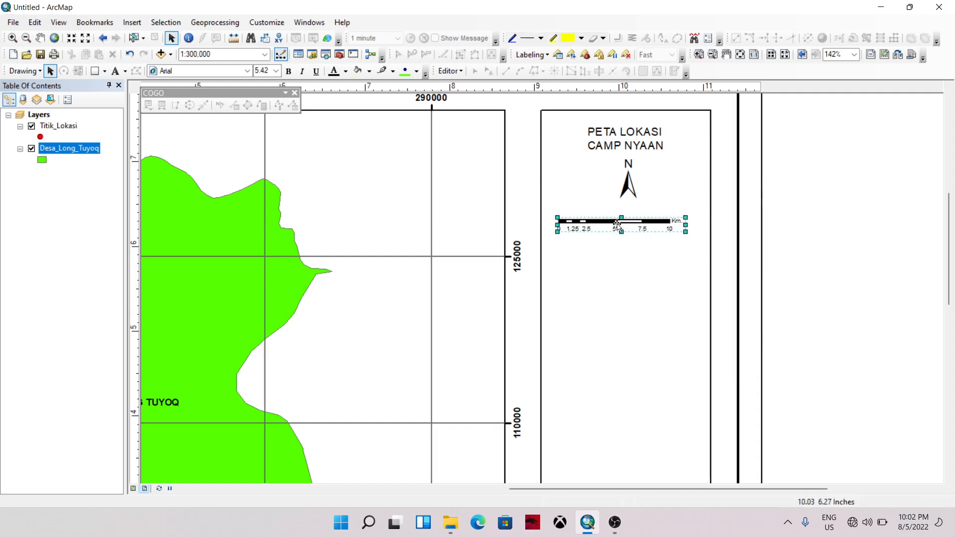
pyautogui.keyDown('shift'); pyautogui.click(627, 269); pyautogui.keyUp('shift')
pyautogui.rightClick(627, 268)
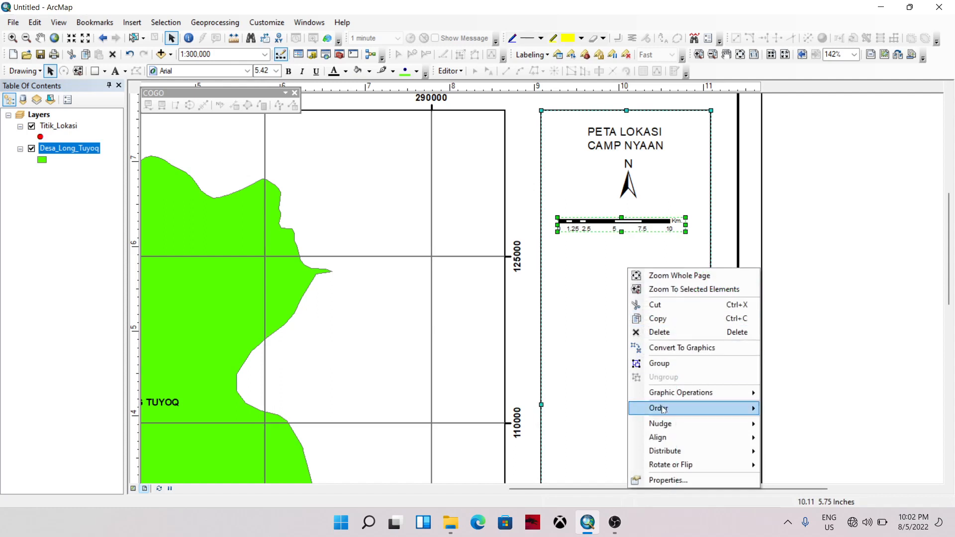
pyautogui.click(806, 439)
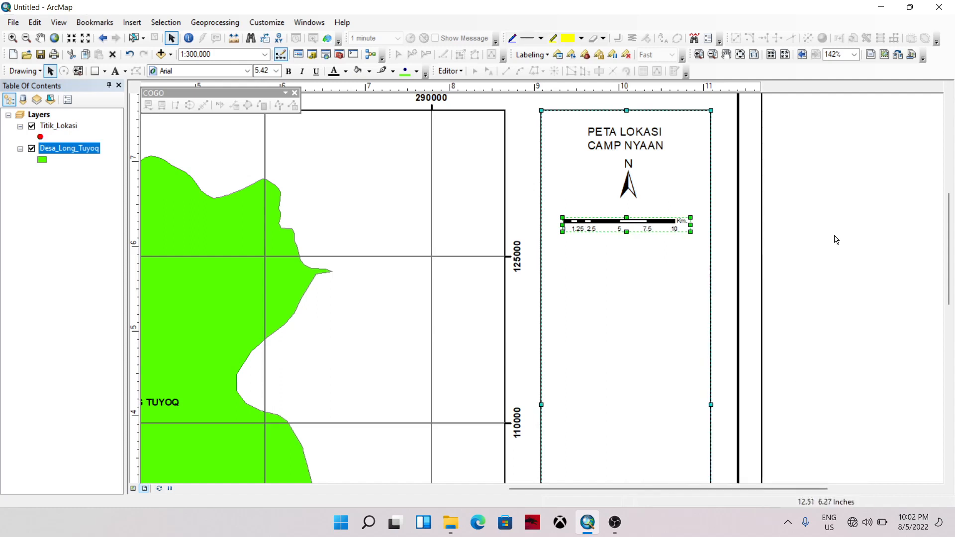
pyautogui.click(836, 239)
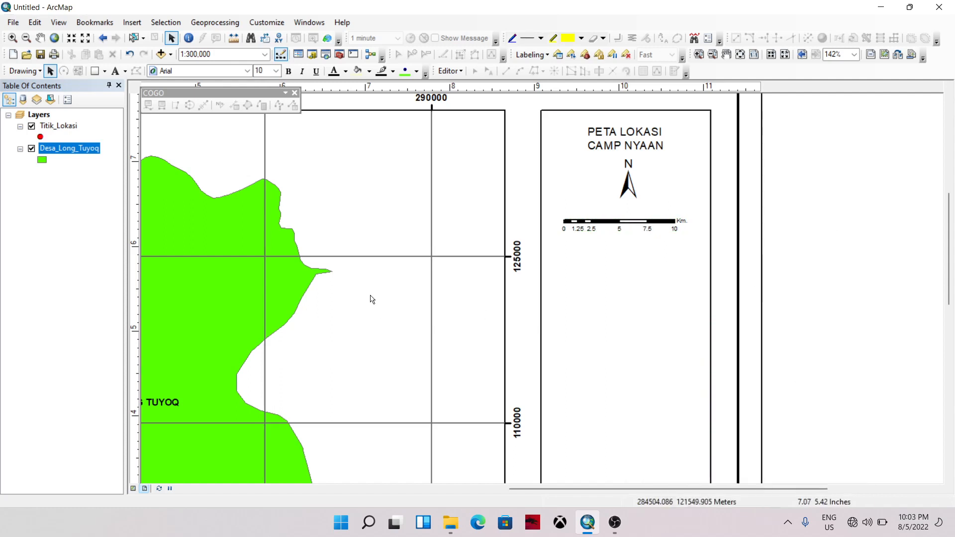
# Insert a scale text into the layout and set its style to Absolute so it reads 1:300,000.
pyautogui.click(132, 22)
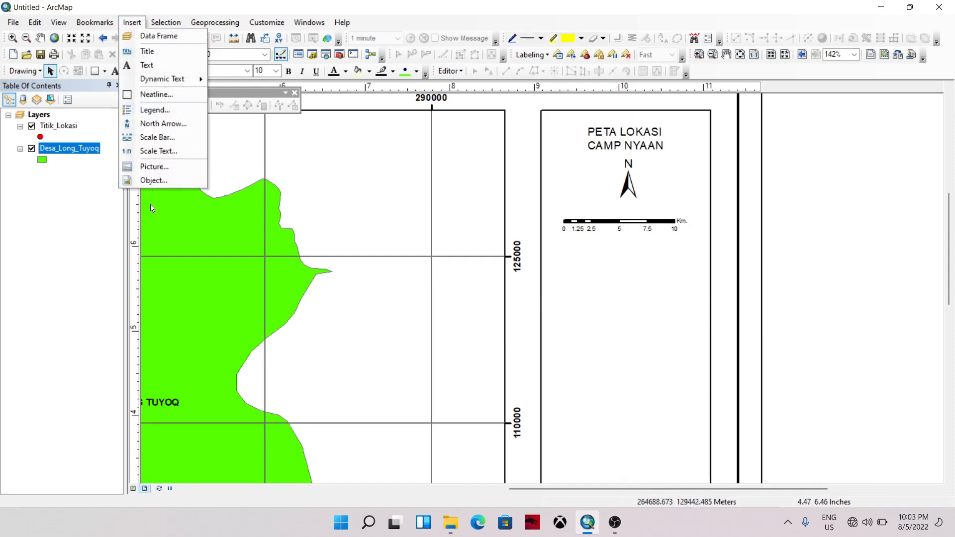
pyautogui.click(157, 151)
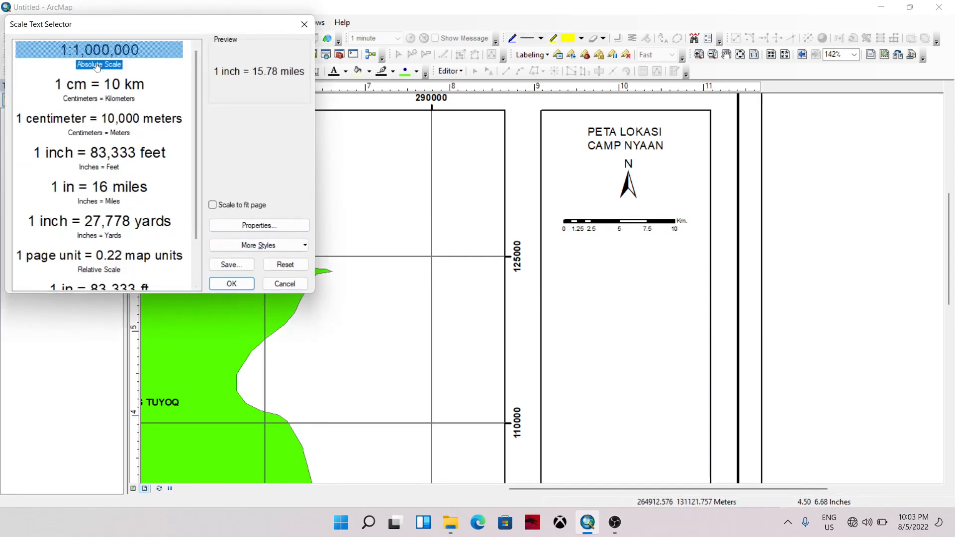
pyautogui.click(233, 287)
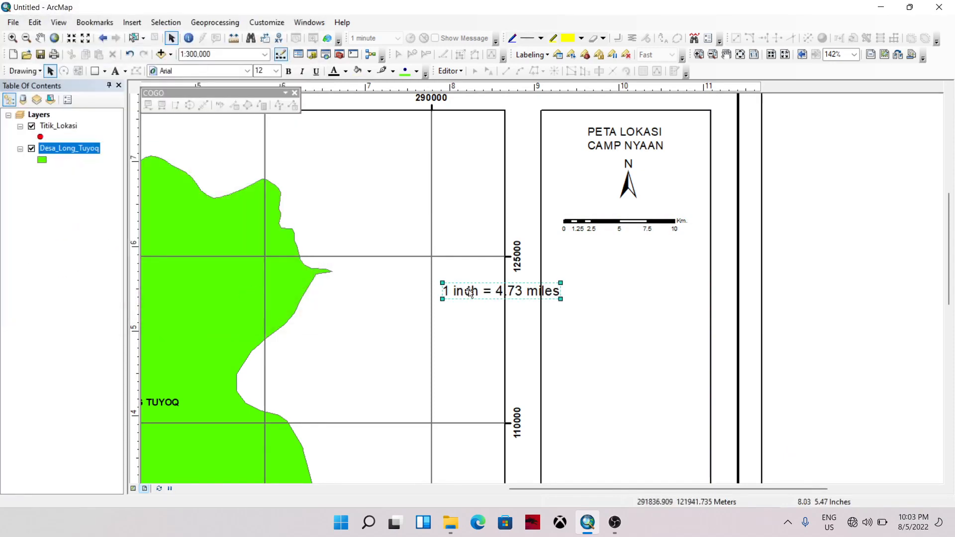
pyautogui.rightClick(515, 293)
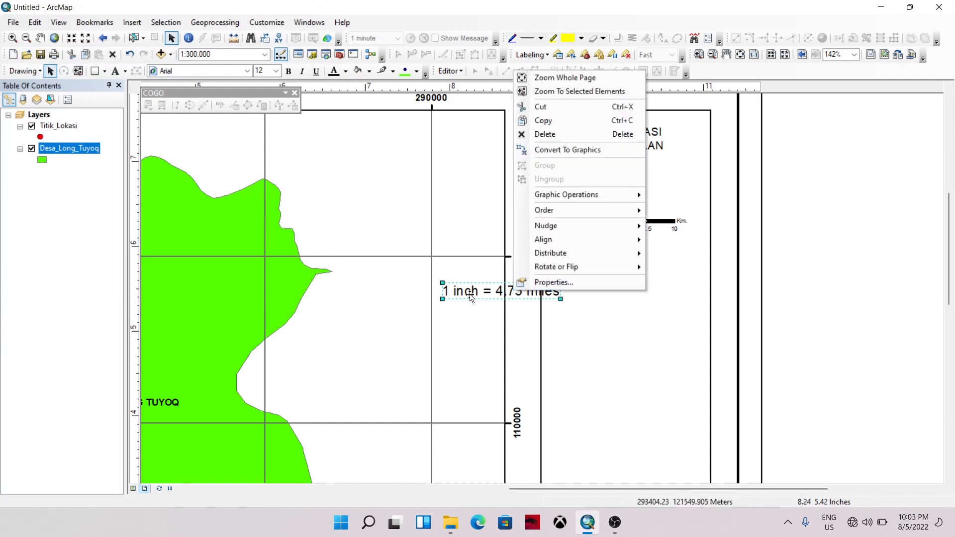
pyautogui.click(551, 278)
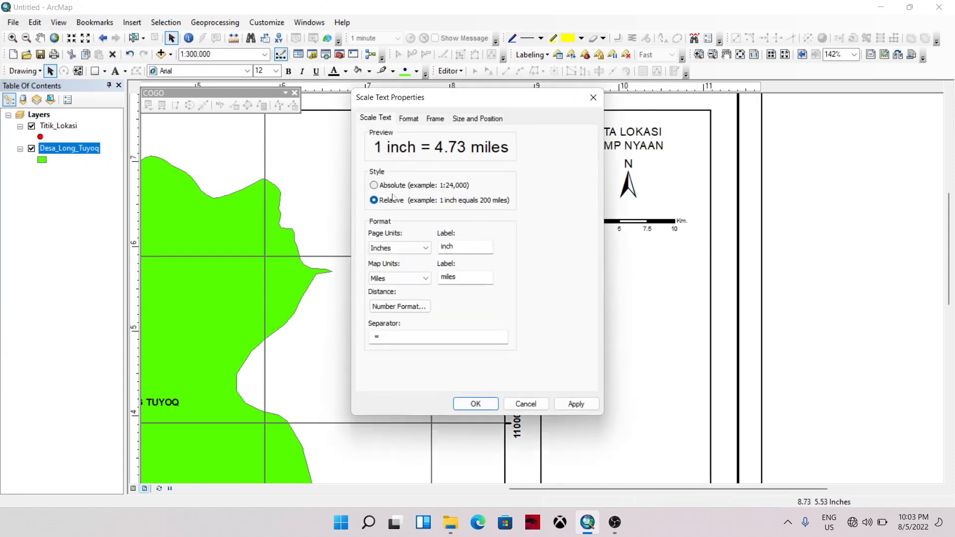
pyautogui.click(394, 187)
pyautogui.click(476, 403)
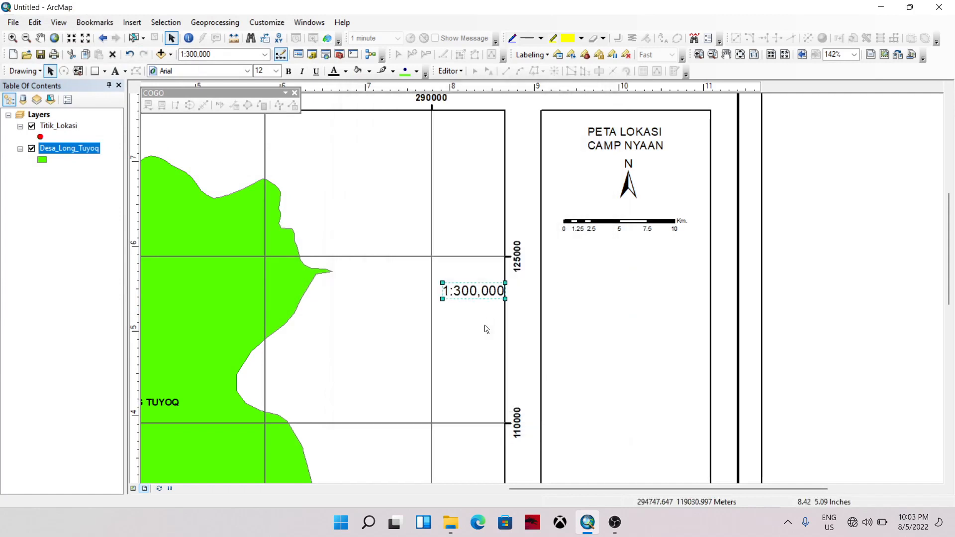
# Move the 1:300,000 scale text into the side rectangle below the scale bar and add the text SKALA beside it.
pyautogui.moveTo(485, 291); pyautogui.dragTo(635, 263)
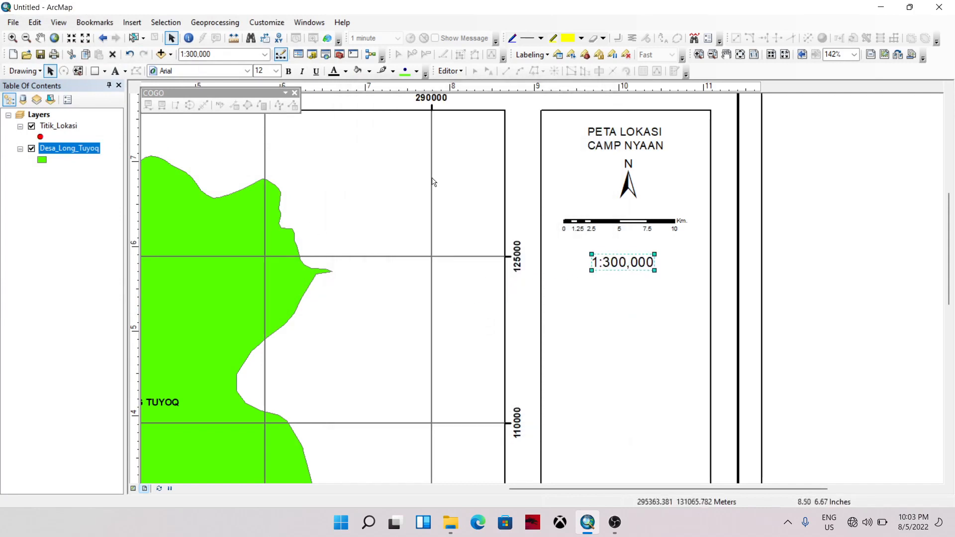
pyautogui.click(116, 71)
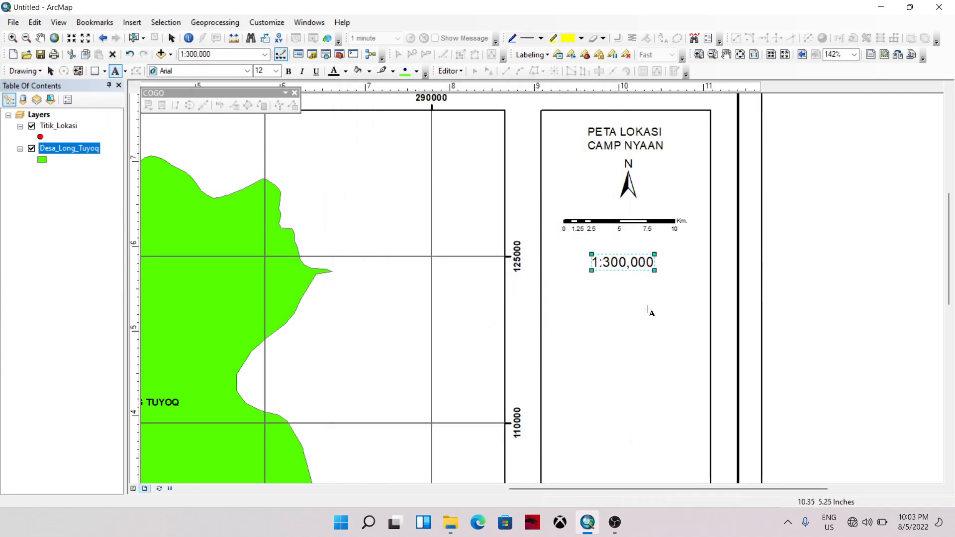
pyautogui.click(561, 262)
pyautogui.write('SKALA')
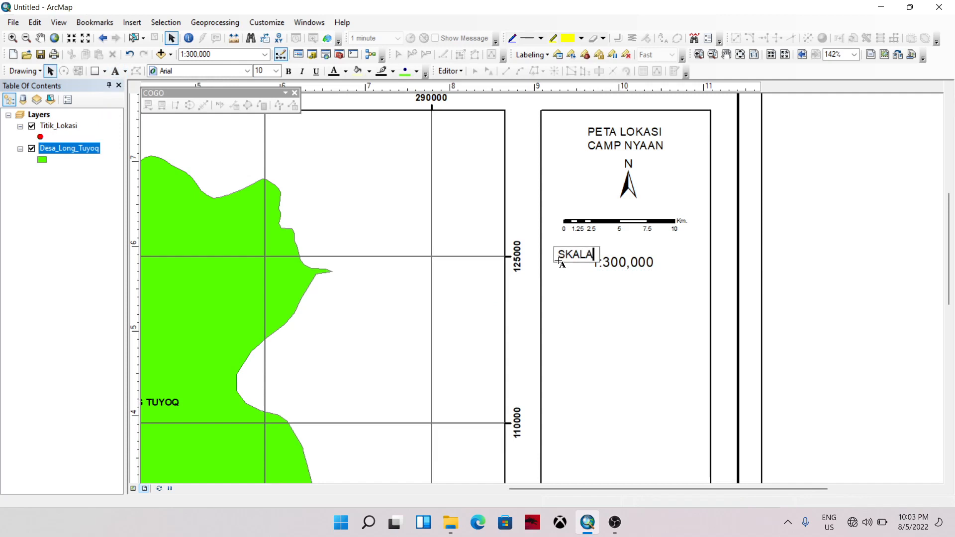
pyautogui.click(861, 275)
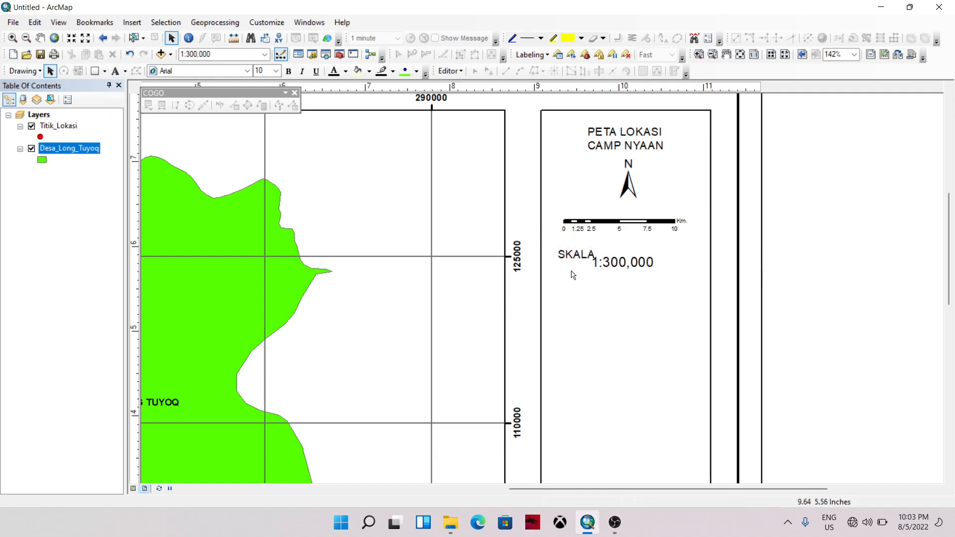
pyautogui.moveTo(577, 257); pyautogui.dragTo(574, 264)
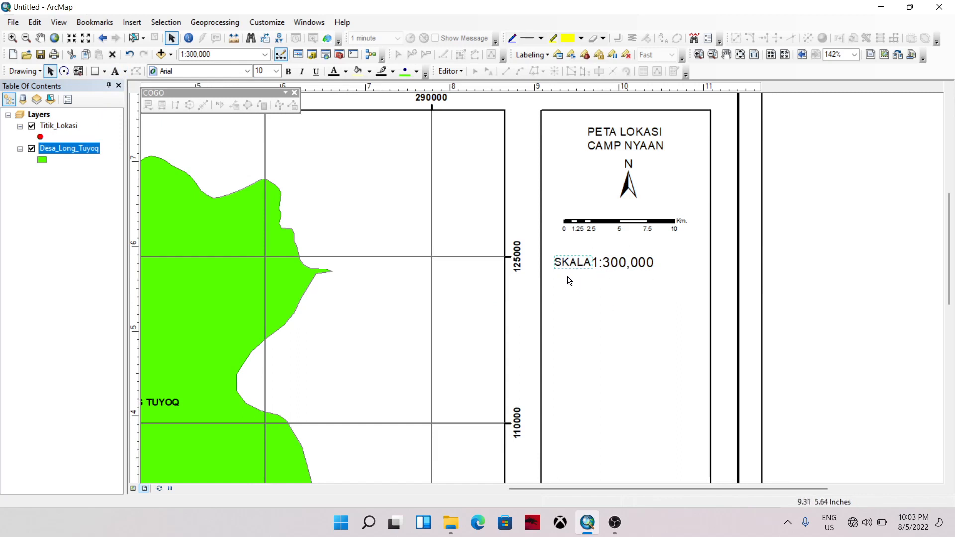
# Set the scale text's font size to 10 and arrange it just after the word SKALA on one line.
pyautogui.click(626, 264)
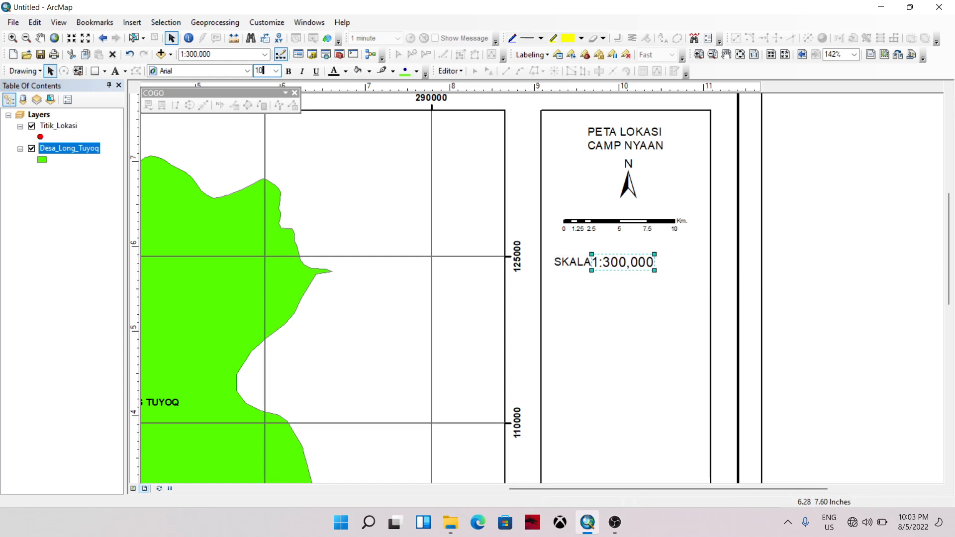
pyautogui.press('Return')
pyautogui.click(568, 261)
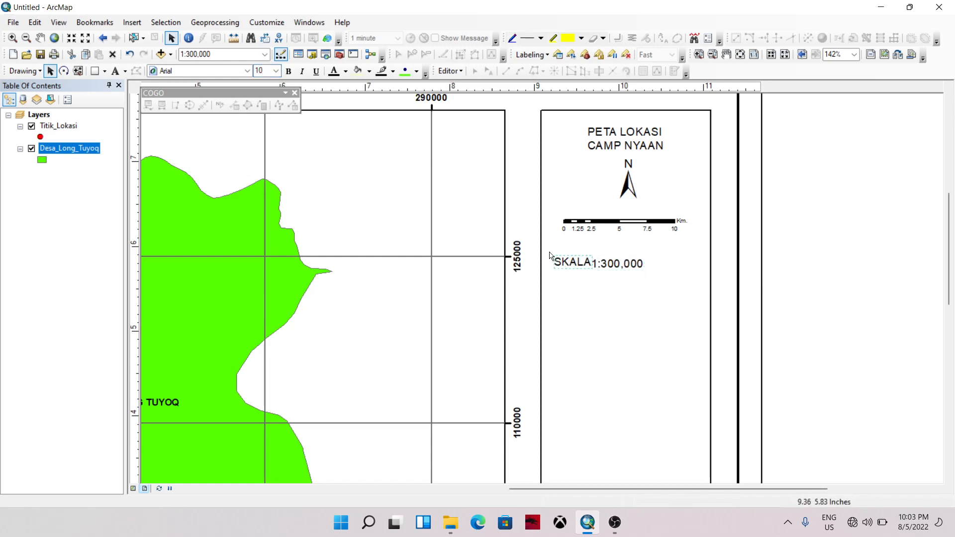
pyautogui.click(632, 269)
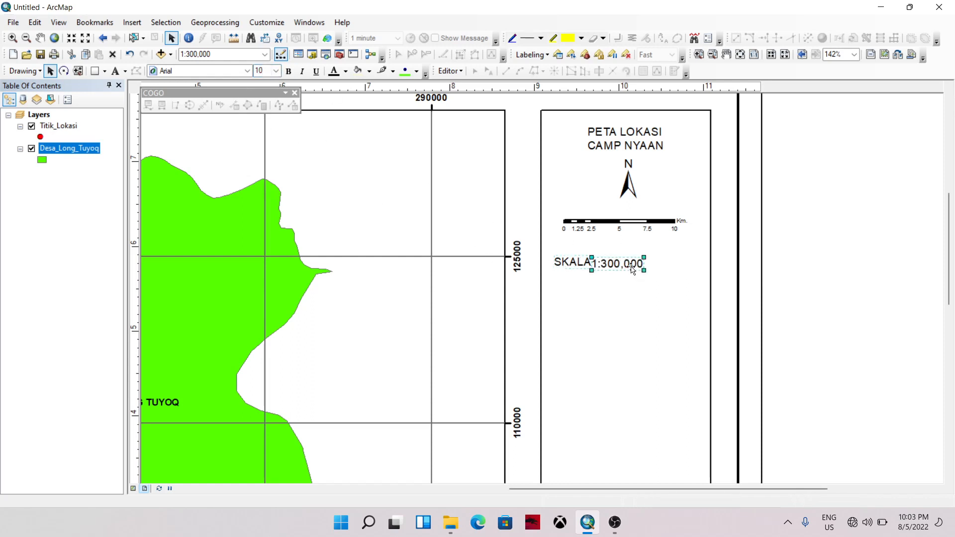
pyautogui.click(580, 268)
pyautogui.click(276, 71)
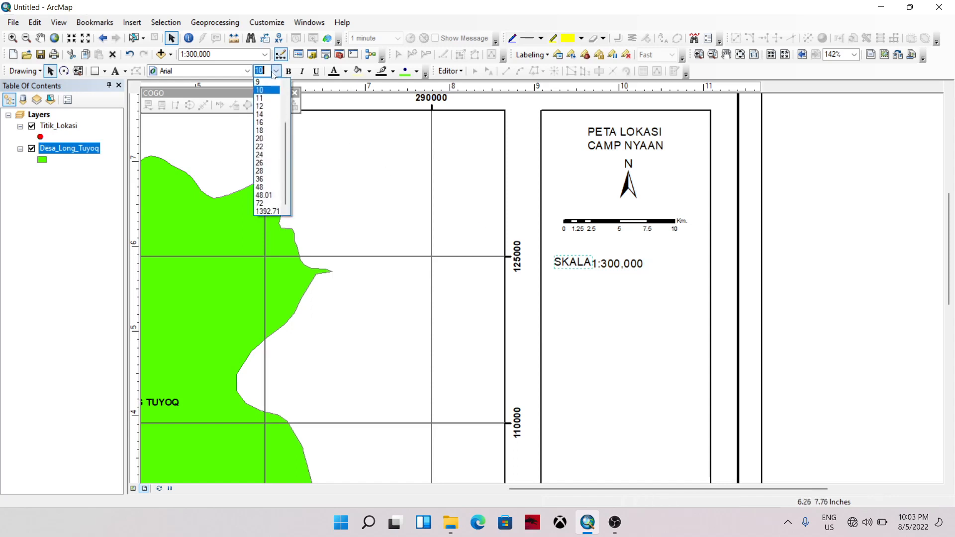
pyautogui.click(270, 90)
pyautogui.click(627, 265)
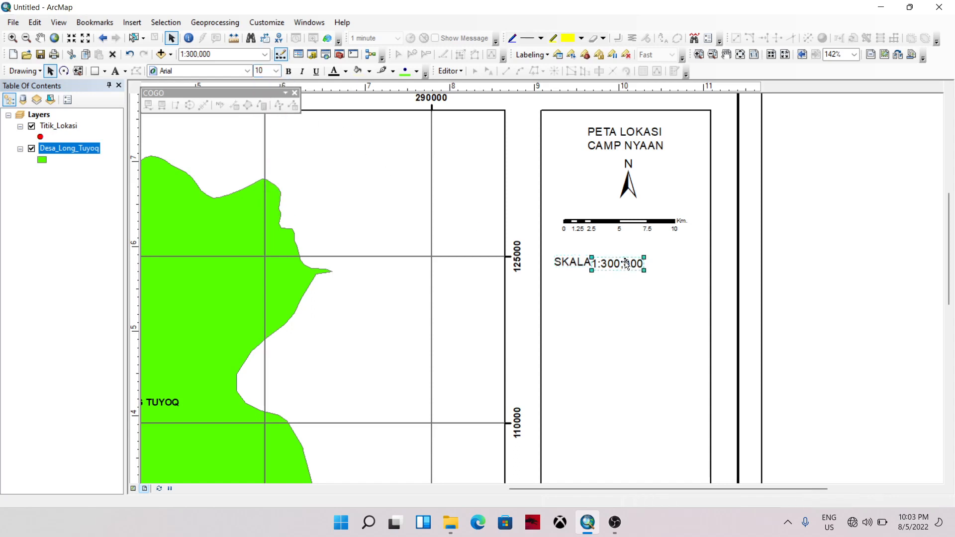
pyautogui.moveTo(614, 264)
pyautogui.mouseDown()
pyautogui.moveTo(624, 261)
pyautogui.moveTo(573, 266)
pyautogui.moveTo(581, 263)
pyautogui.mouseUp()
pyautogui.click(613, 270)
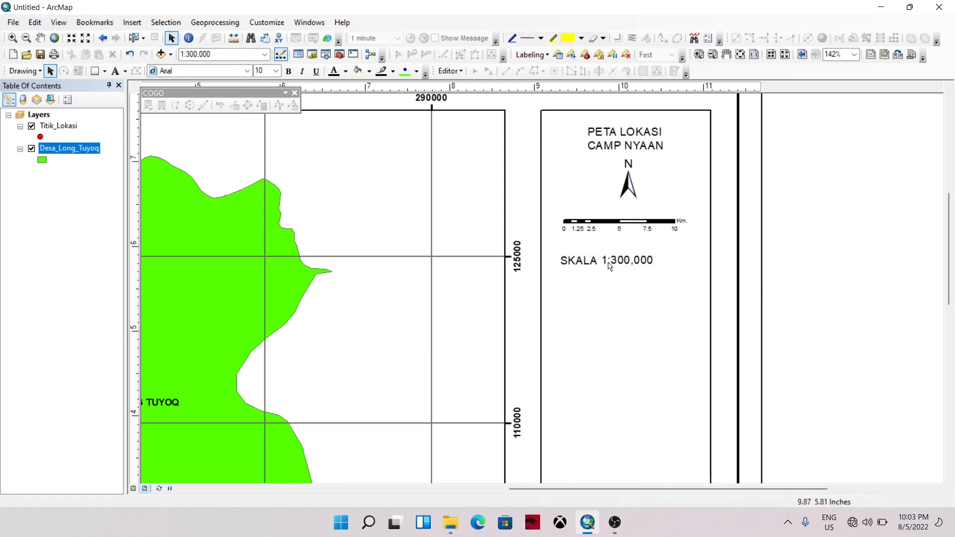
# Align SKALA and the scale text with Align Vertical Center.
pyautogui.click(611, 267)
pyautogui.keyDown('shift'); pyautogui.click(596, 264); pyautogui.keyUp('shift')
pyautogui.rightClick(586, 262)
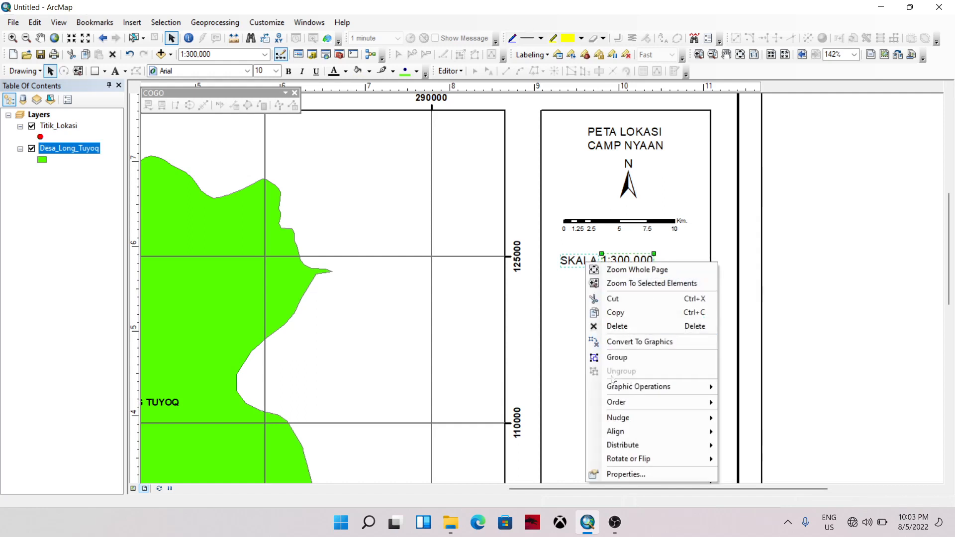
pyautogui.moveTo(647, 431)
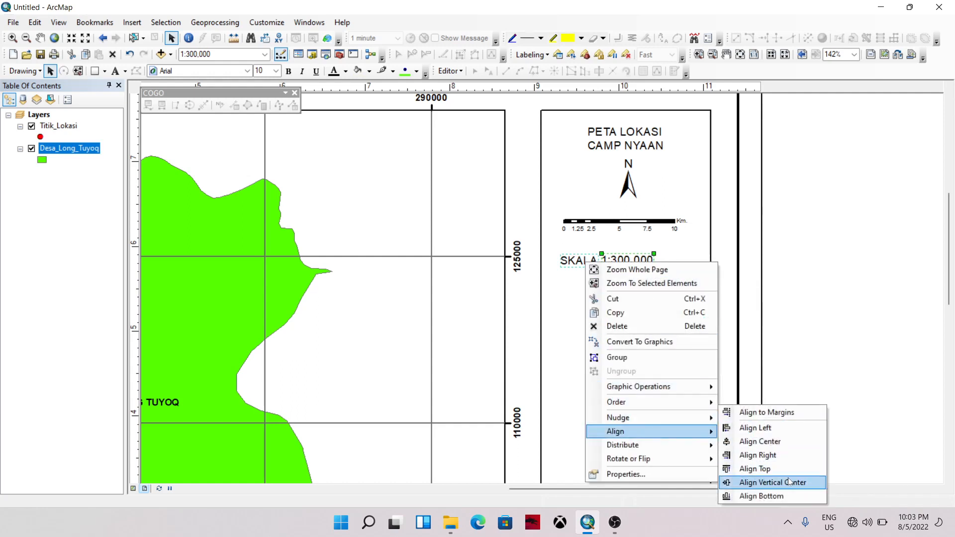
pyautogui.click(772, 482)
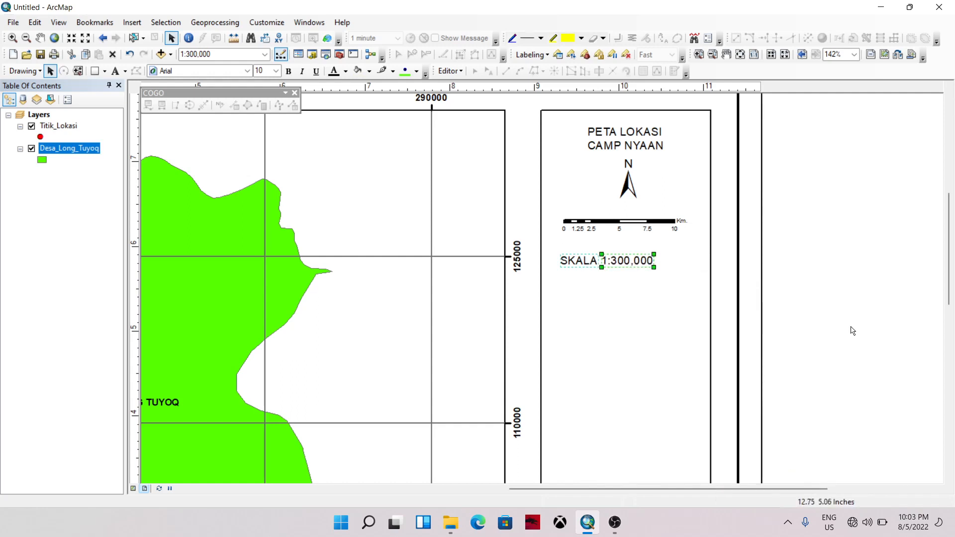
# Group SKALA with the scale text and move the group up to sit centrally just below the scale bar.
pyautogui.rightClick(616, 262)
pyautogui.click(646, 357)
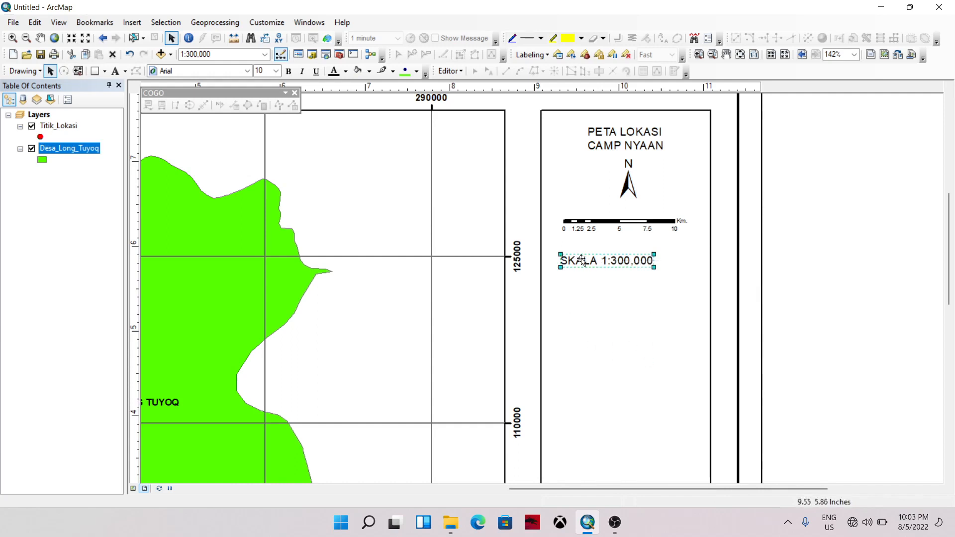
pyautogui.moveTo(582, 260); pyautogui.dragTo(607, 250)
pyautogui.click(784, 298)
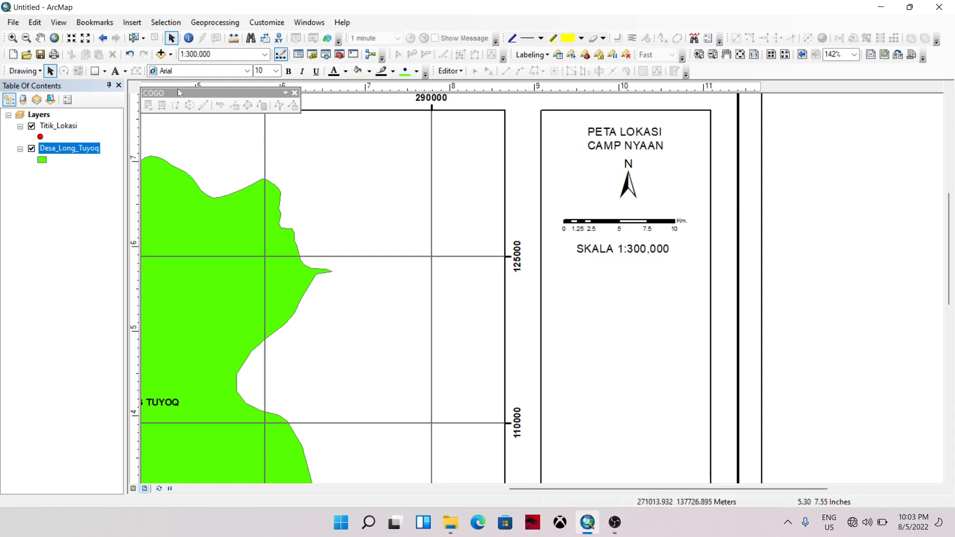
# Add the text "Proyeksi : Tranverse Mercator" below the SKALA 1:300,000 line.
pyautogui.click(115, 70)
pyautogui.click(567, 277)
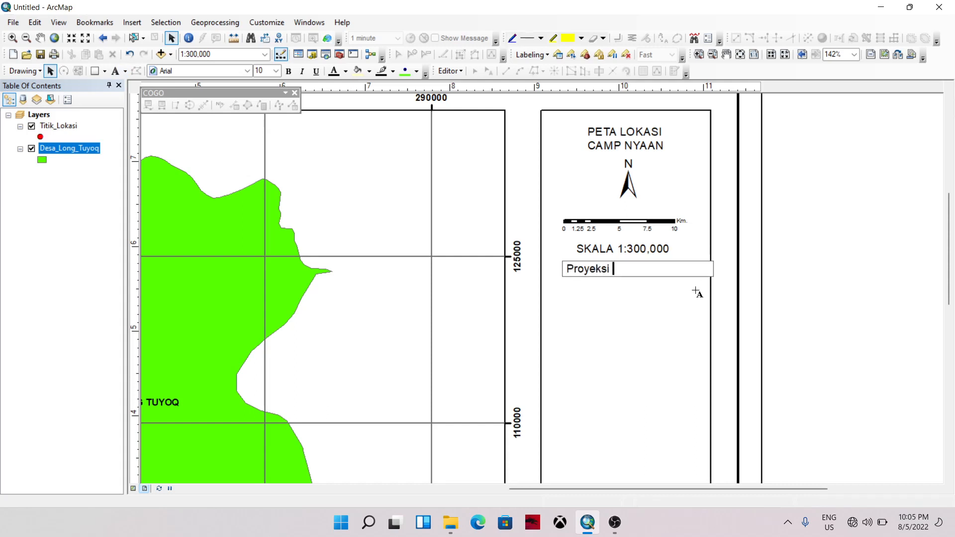
pyautogui.write('ranverse Mercator')
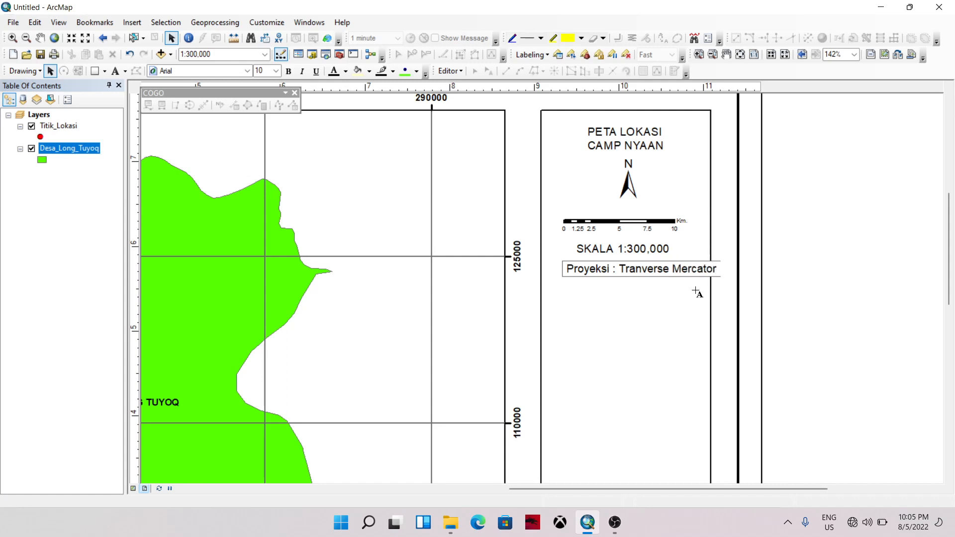
pyautogui.press('Return')
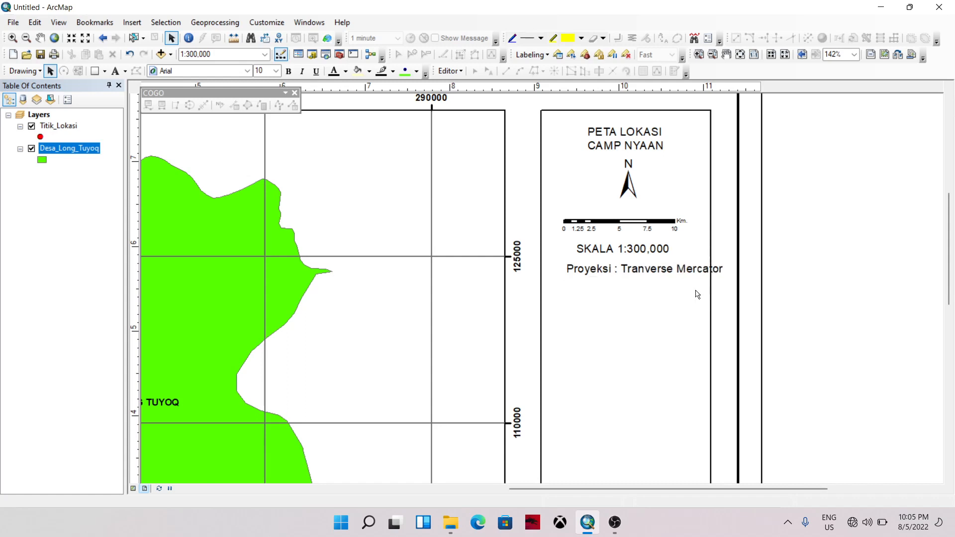
# Add the lines "Datum : WGS 84" and "Zona : 50 N" to the projection text and move it below the scale line.
pyautogui.doubleClick(694, 273)
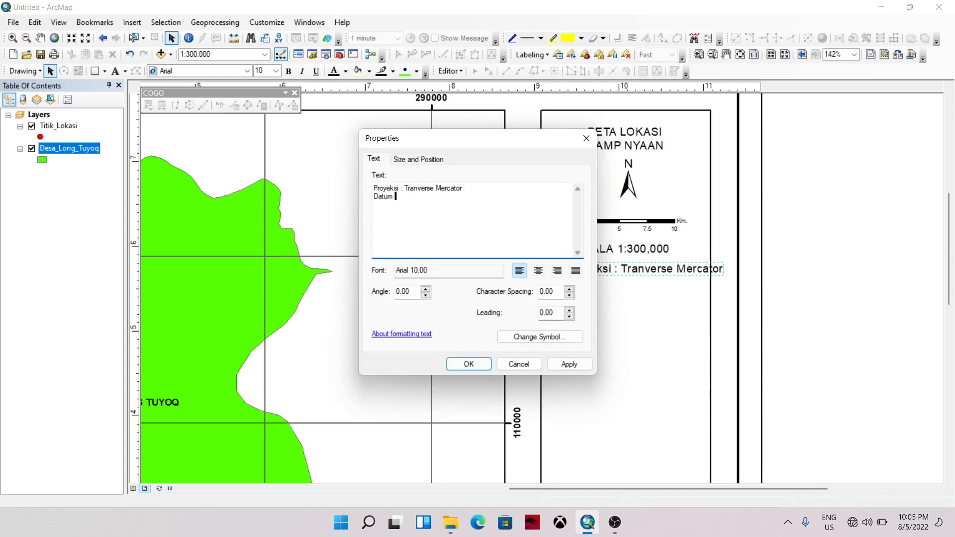
pyautogui.write(': WGS 84')
pyautogui.click(469, 365)
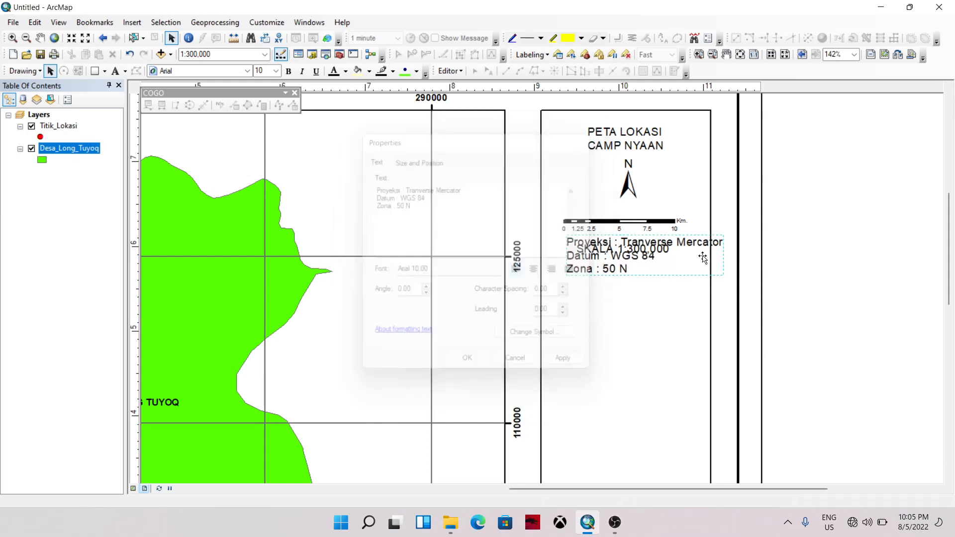
pyautogui.moveTo(624, 269); pyautogui.dragTo(609, 303)
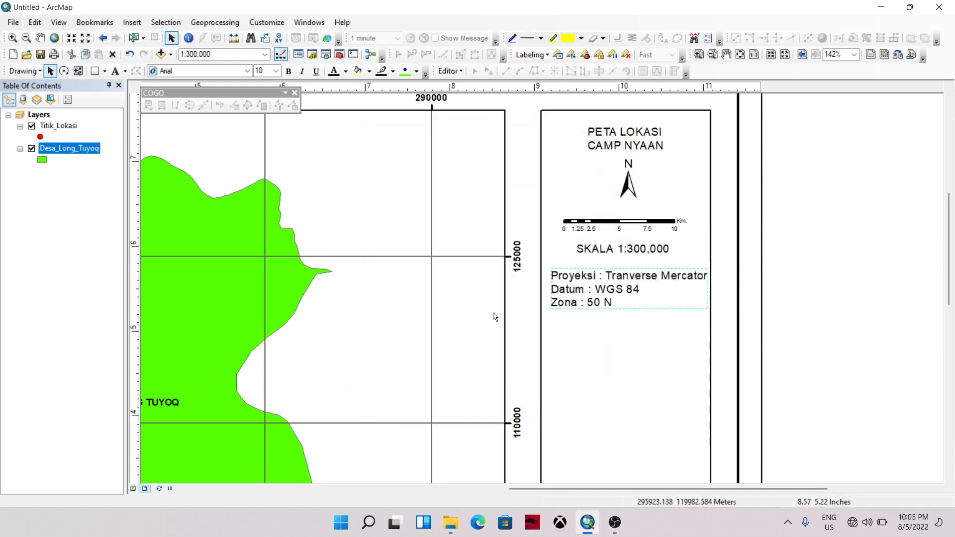
# Set the projection text's font size to 8 and shift the block slightly up toward the scale line.
pyautogui.click(263, 71)
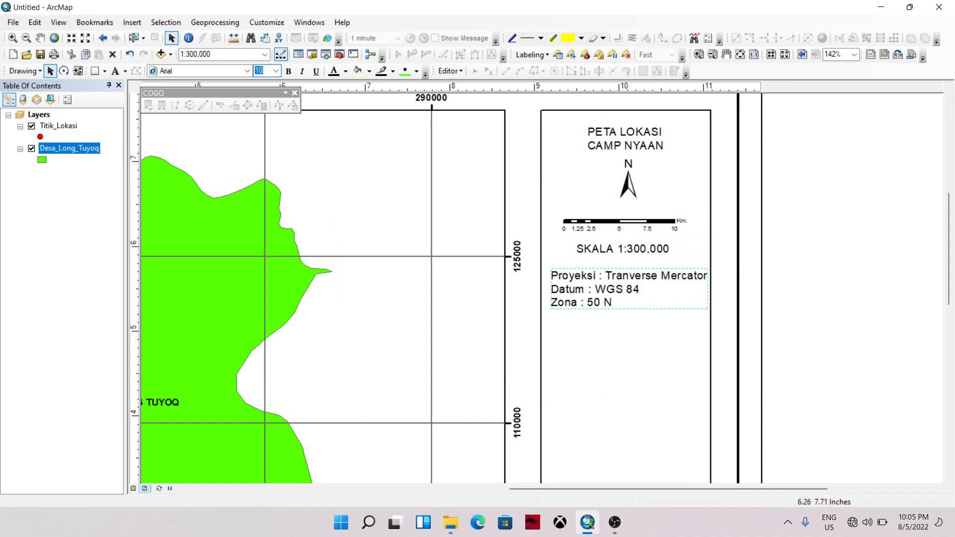
pyautogui.write('8')
pyautogui.press('Return')
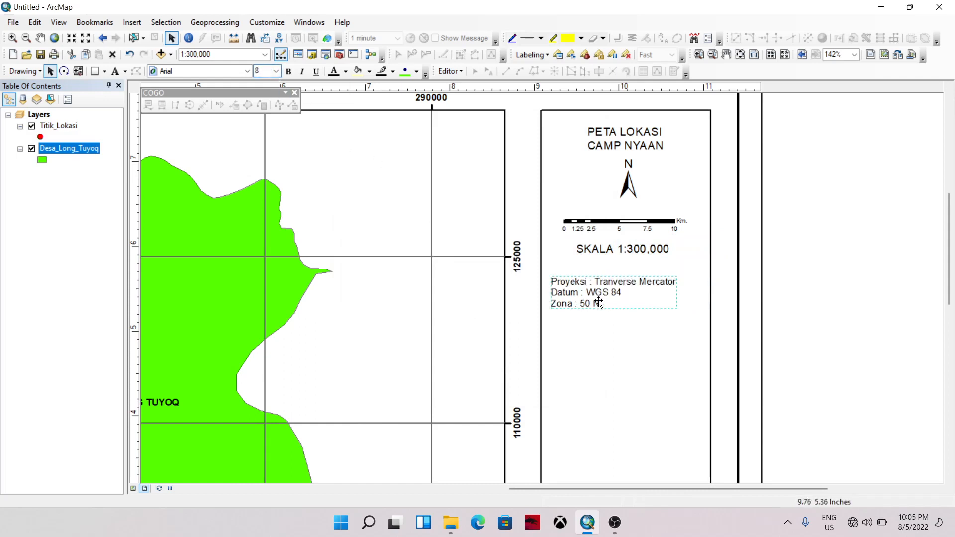
pyautogui.doubleClick(601, 297)
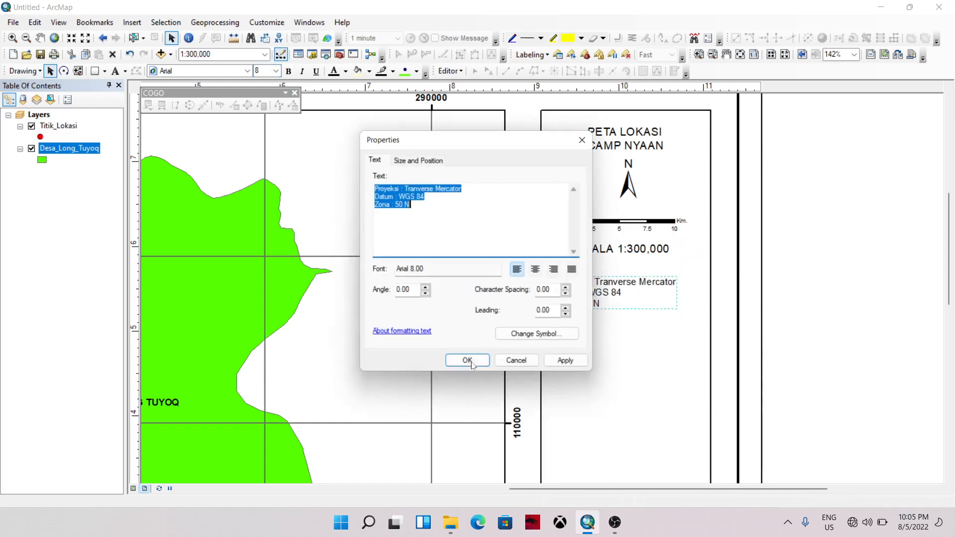
pyautogui.click(586, 139)
pyautogui.moveTo(594, 295); pyautogui.dragTo(596, 285)
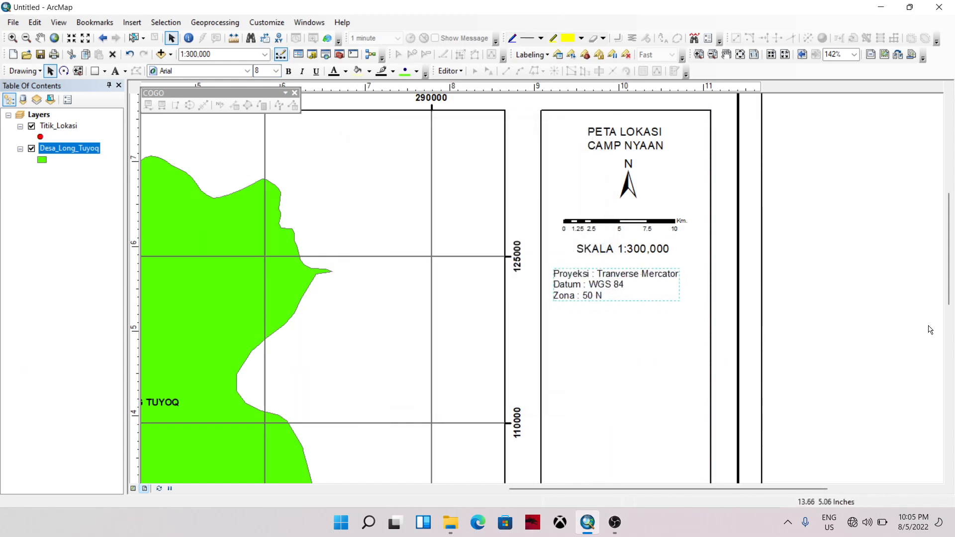
pyautogui.click(846, 303)
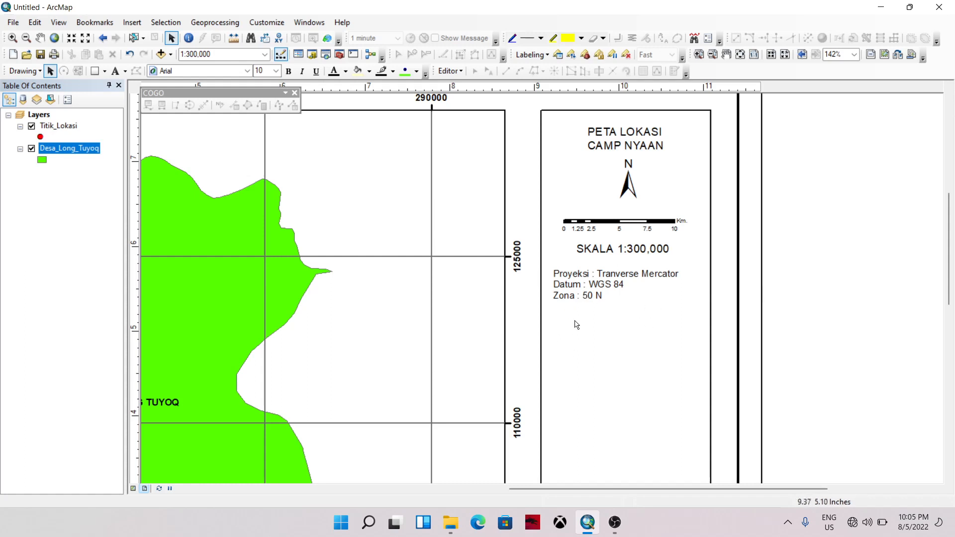
# Set a horizontal guide below the projection text and draw a line about 2.01 in long along it across the side rectangle.
pyautogui.click(106, 73)
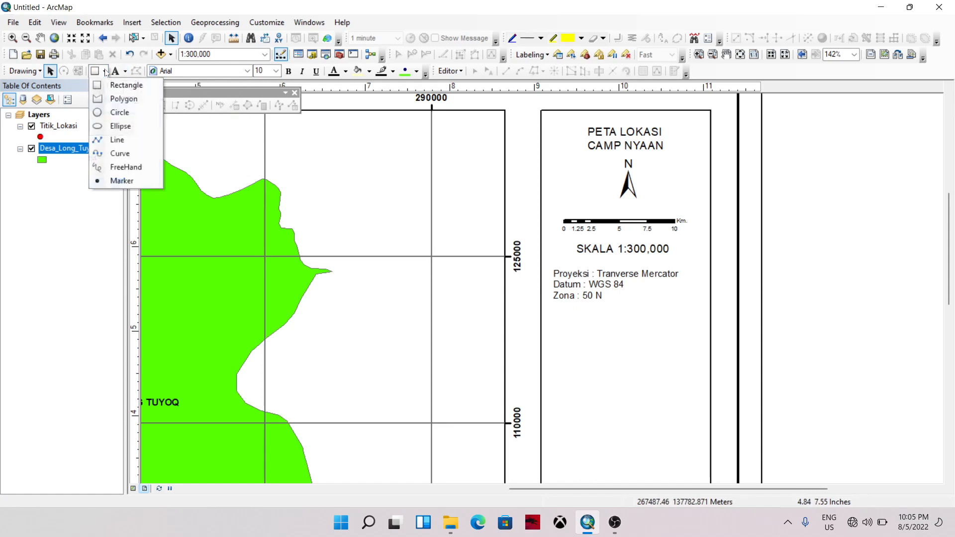
pyautogui.click(115, 140)
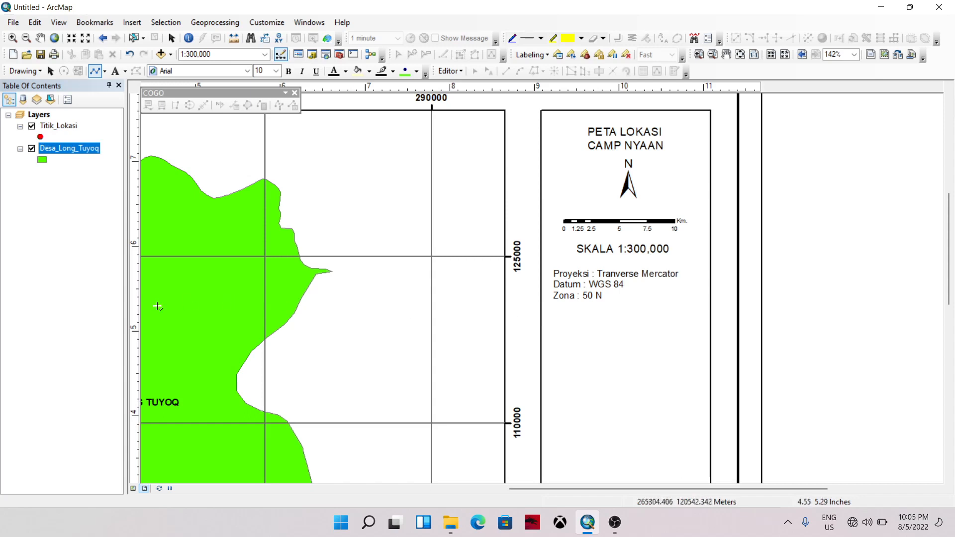
pyautogui.rightClick(136, 312)
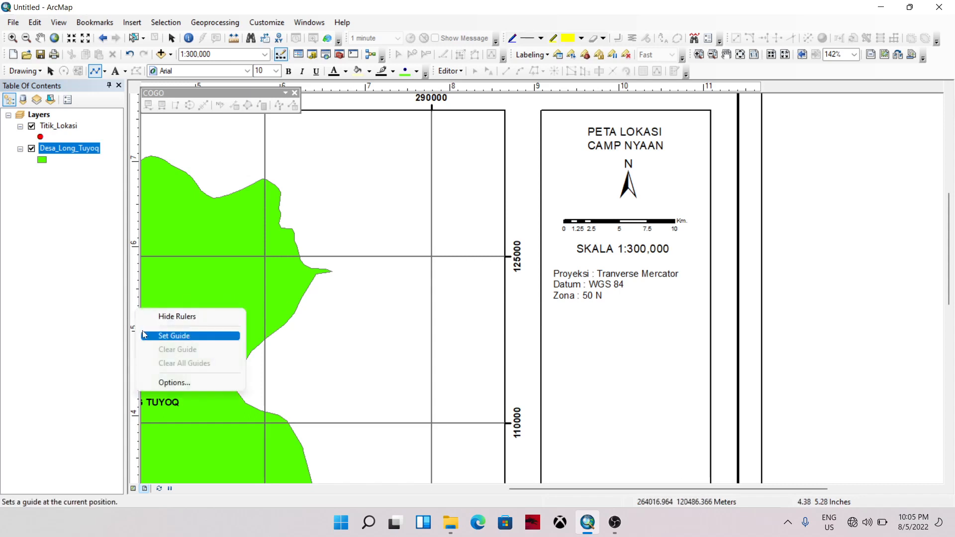
pyautogui.click(164, 332)
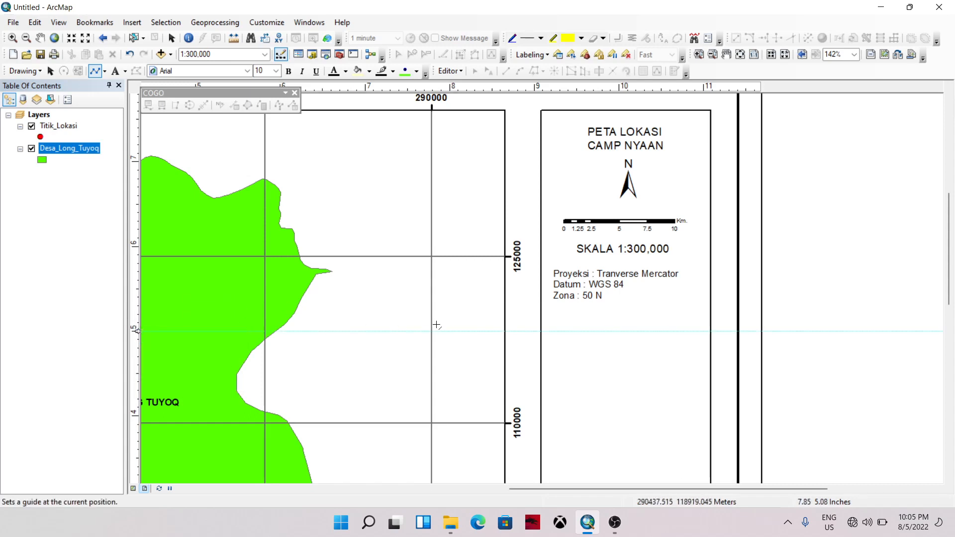
pyautogui.click(540, 333)
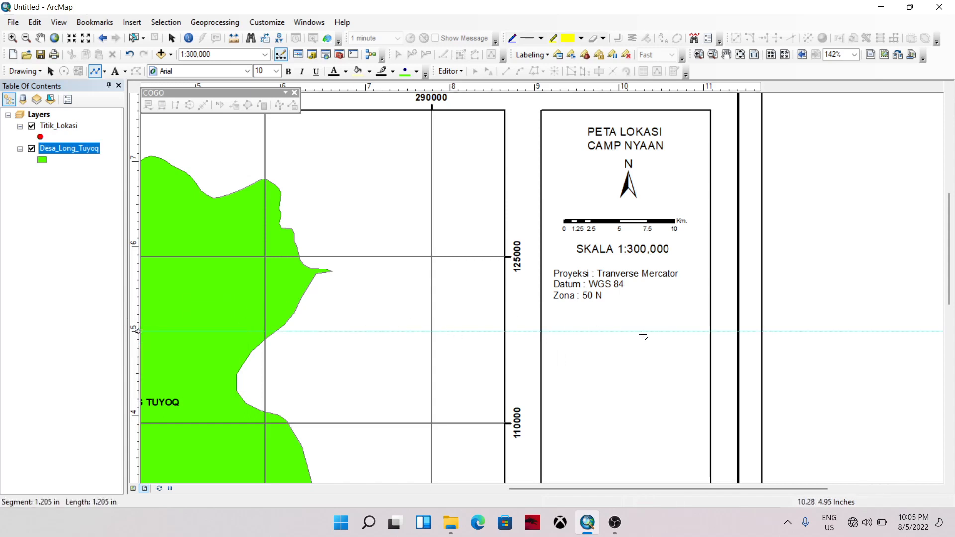
pyautogui.doubleClick(711, 332)
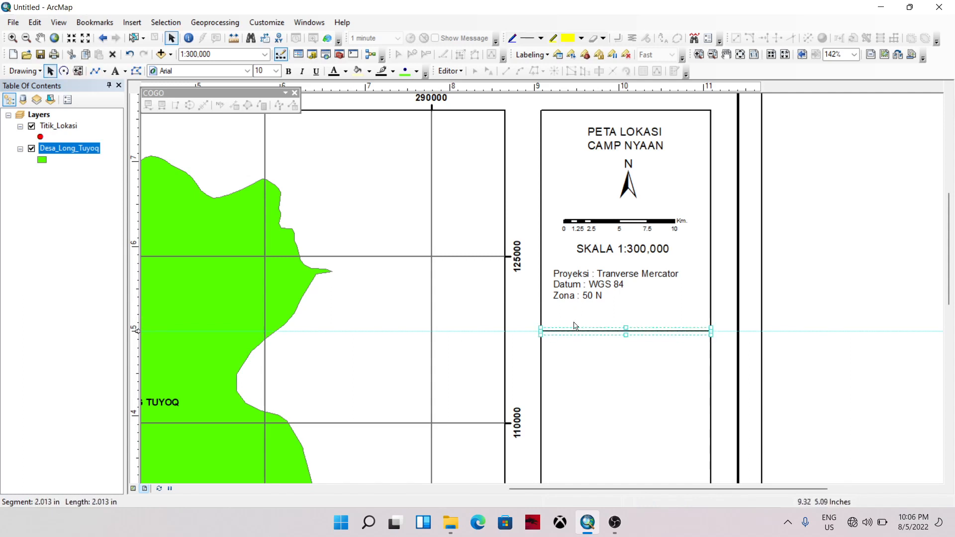
pyautogui.moveTo(608, 332); pyautogui.dragTo(607, 331)
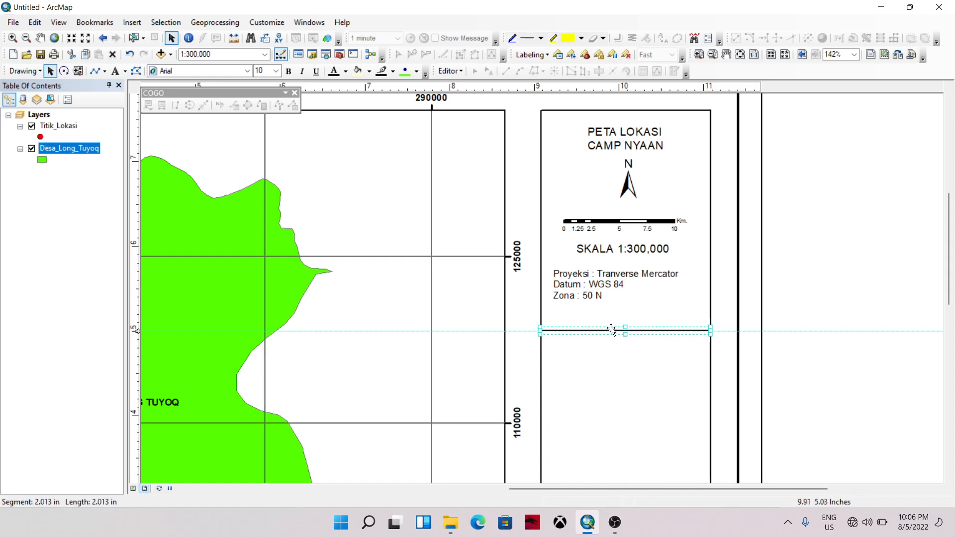
pyautogui.rightClick(608, 354)
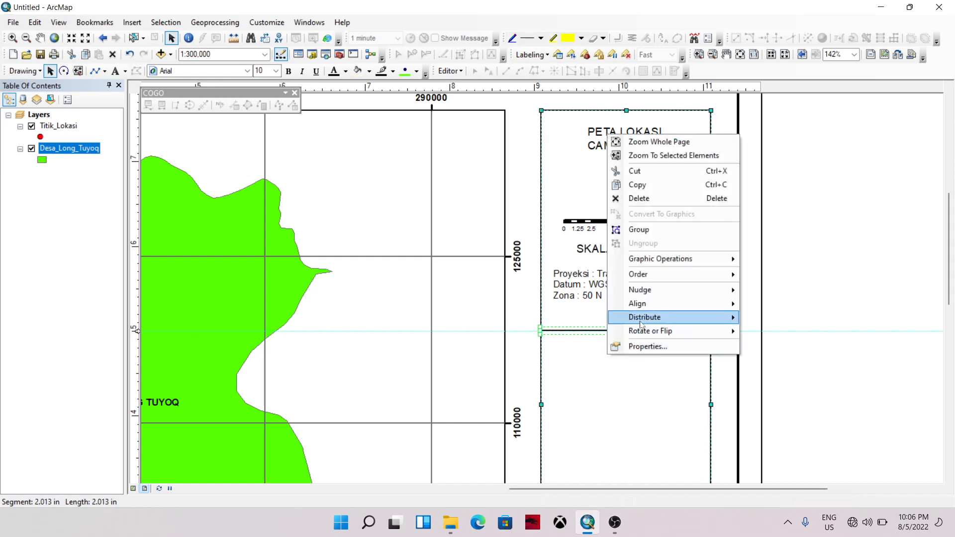
pyautogui.moveTo(641, 306)
pyautogui.click(801, 333)
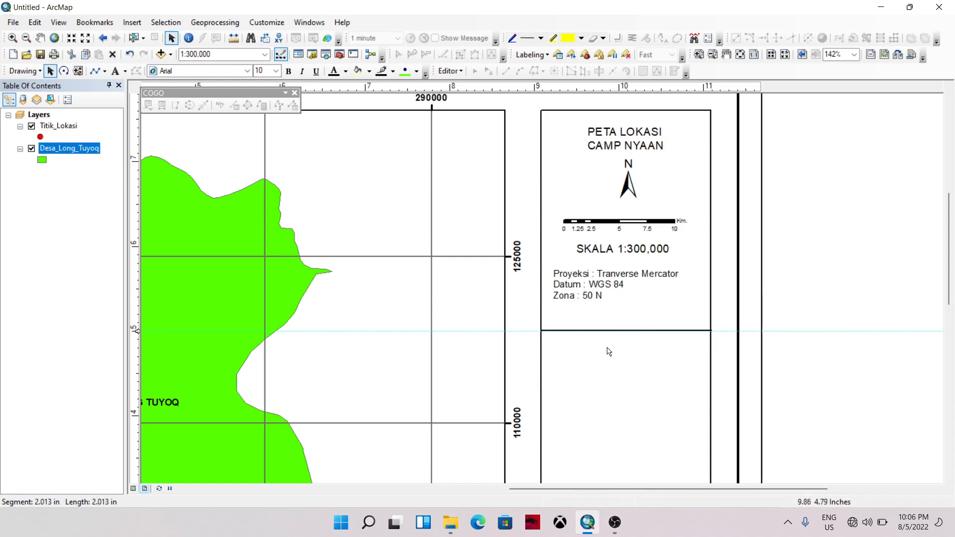
# Move the horizontal divider line up so it sits just below the "Zona : 50 N" line of the projection text.
pyautogui.click(618, 330)
pyautogui.press('Up')
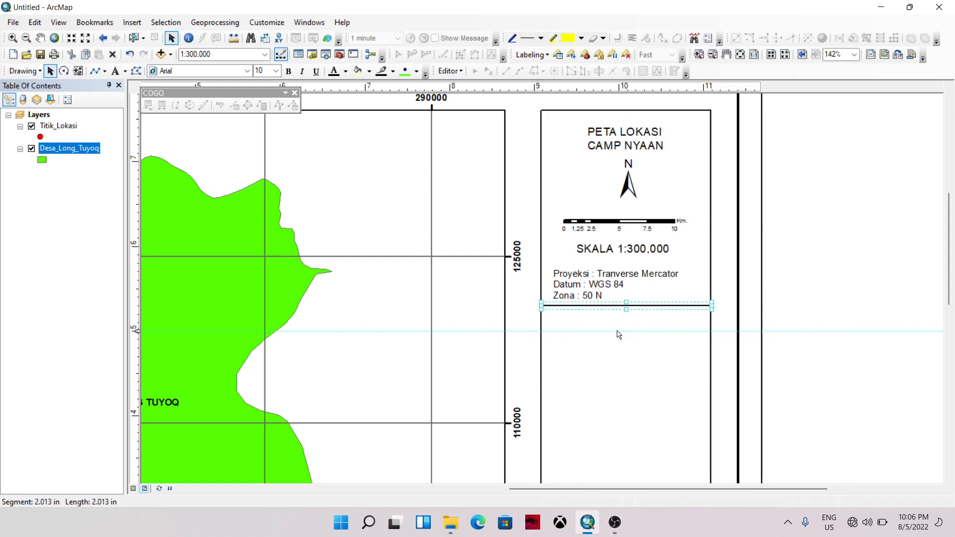
pyautogui.press('Down')
pyautogui.press('Down')
pyautogui.press('Down')
pyautogui.press('Down')
pyautogui.press('Down')
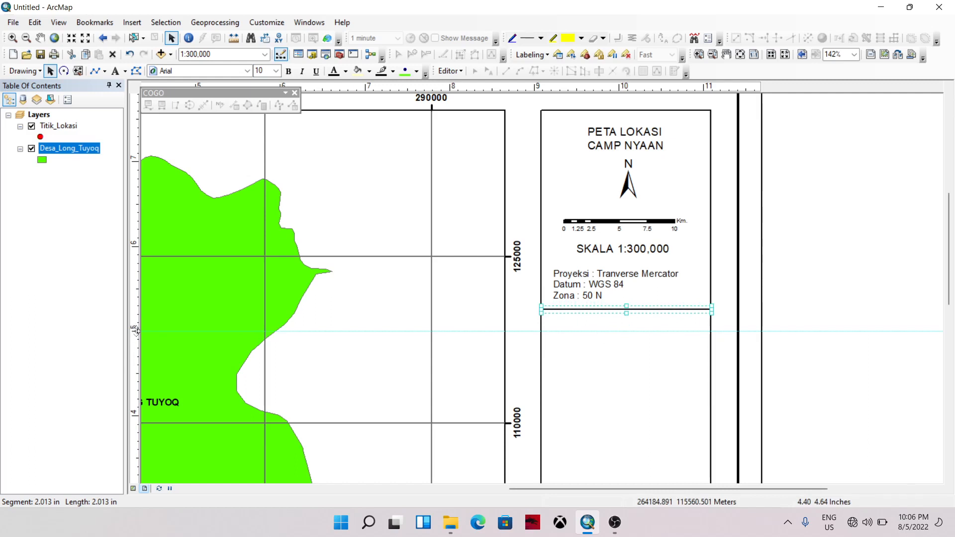
# Clear the horizontal guide and fine-tune the divider line's position so it fits between the side rectangle's edges.
pyautogui.rightClick(136, 331)
pyautogui.click(161, 374)
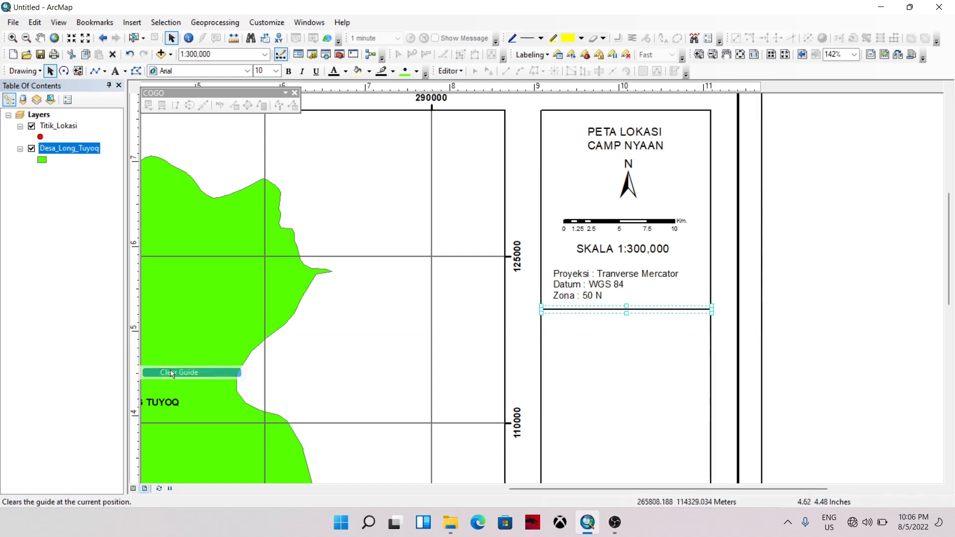
pyautogui.click(640, 416)
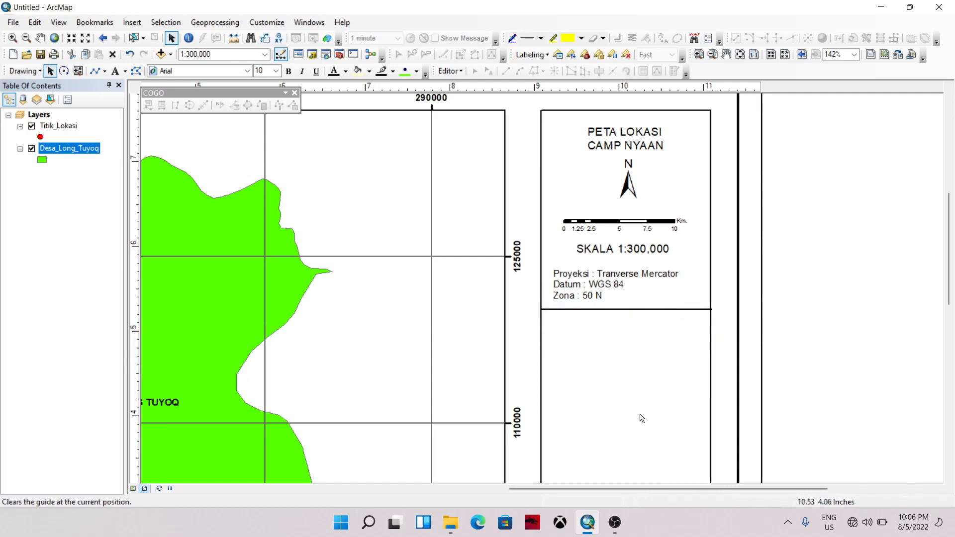
pyautogui.click(614, 311)
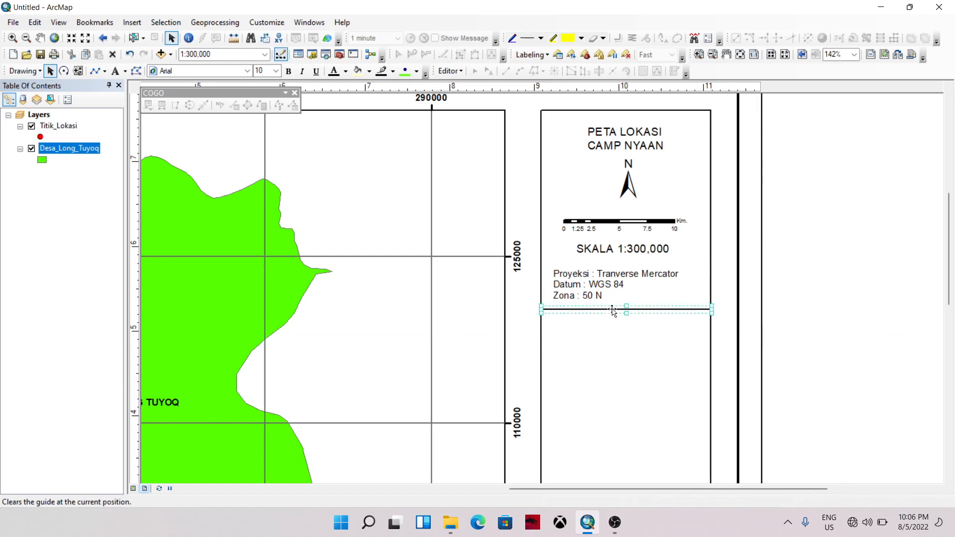
pyautogui.click(834, 329)
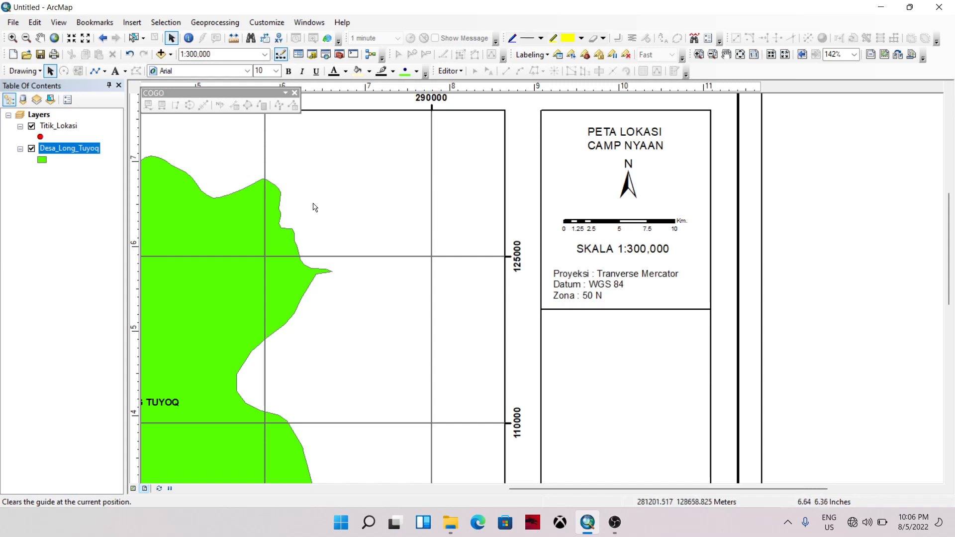
# Start inserting a legend for the Titik_Lokasi and Desa_Long_Tuyoq layers.
pyautogui.click(134, 26)
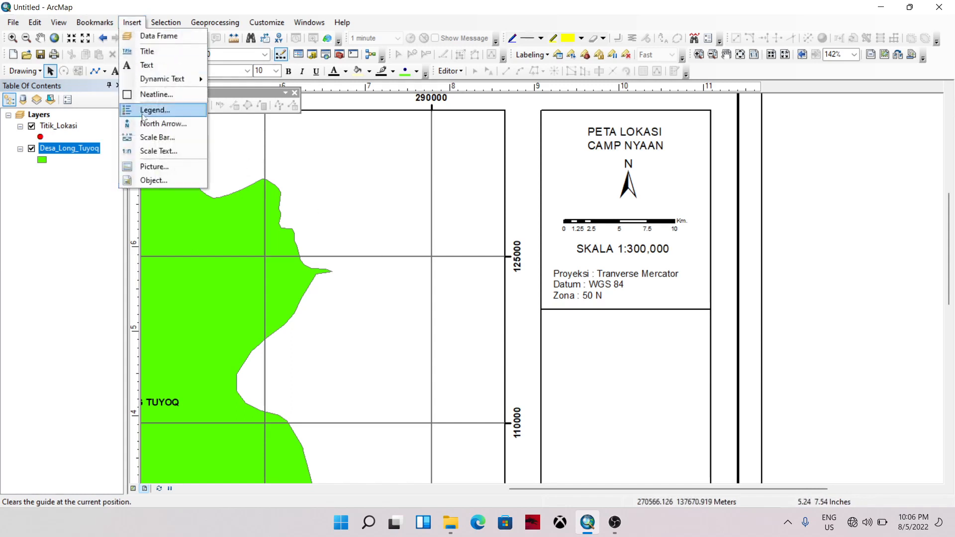
pyautogui.click(160, 123)
pyautogui.click(314, 27)
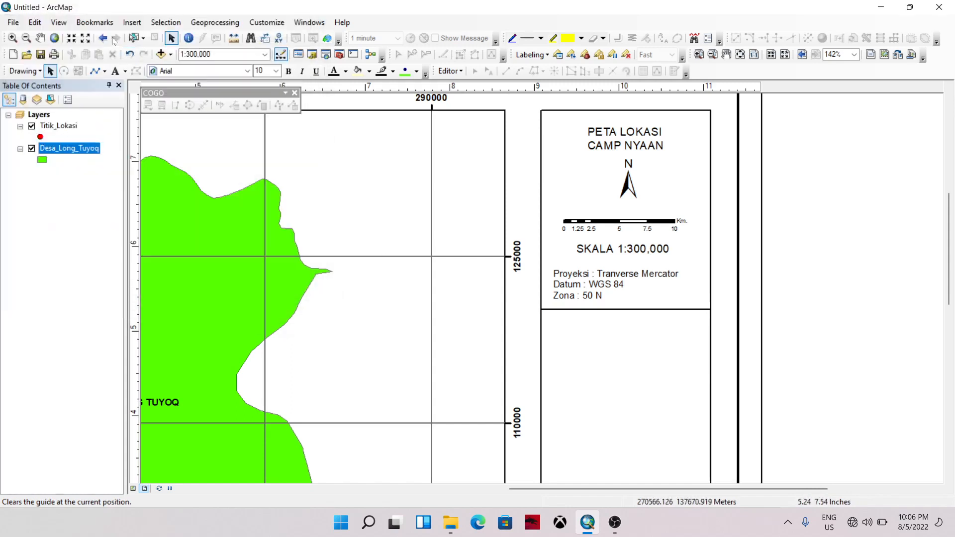
pyautogui.click(131, 22)
pyautogui.click(152, 108)
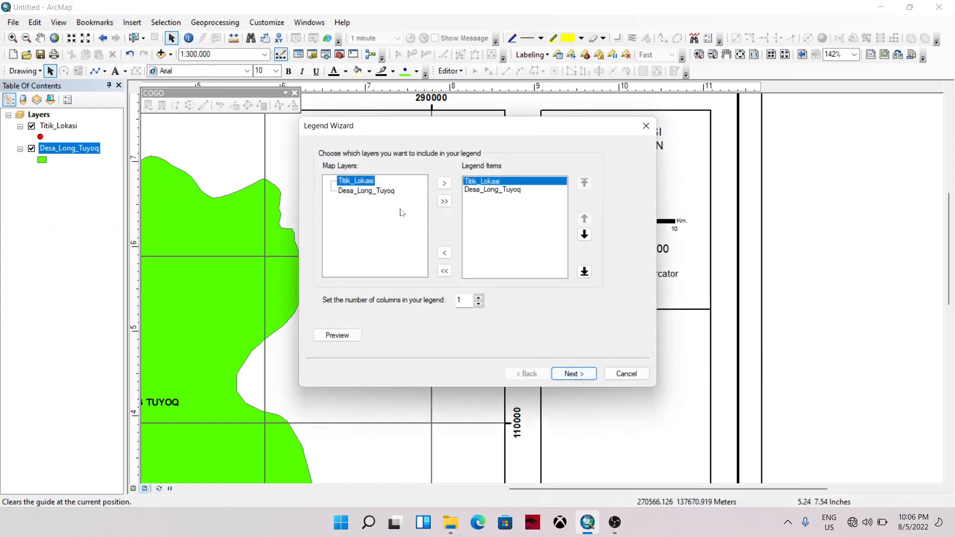
# Create a legend containing Titik_Lokasi and Desa_Long_Tuyoq, titled "Legenda", keeping the default frame and spacing settings.
pyautogui.click(517, 191)
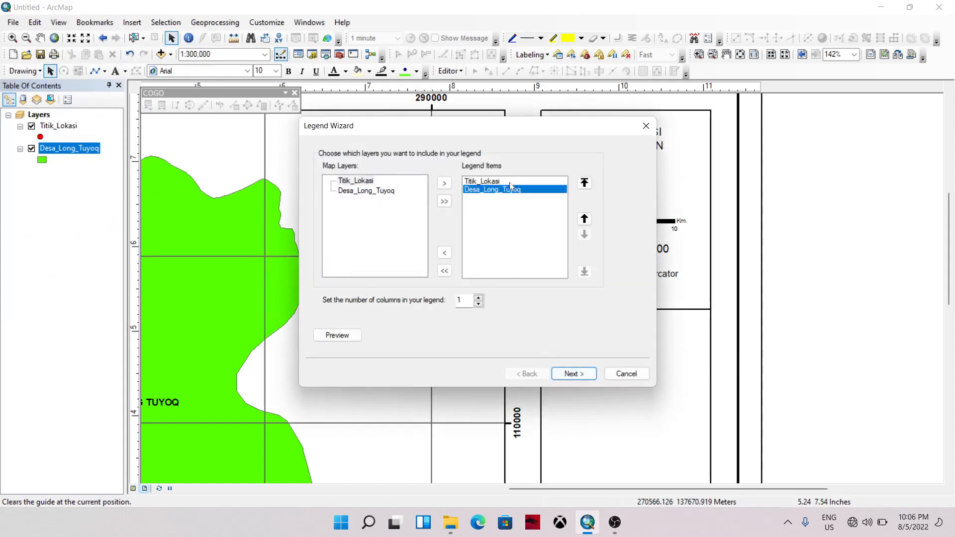
pyautogui.click(508, 182)
pyautogui.click(570, 373)
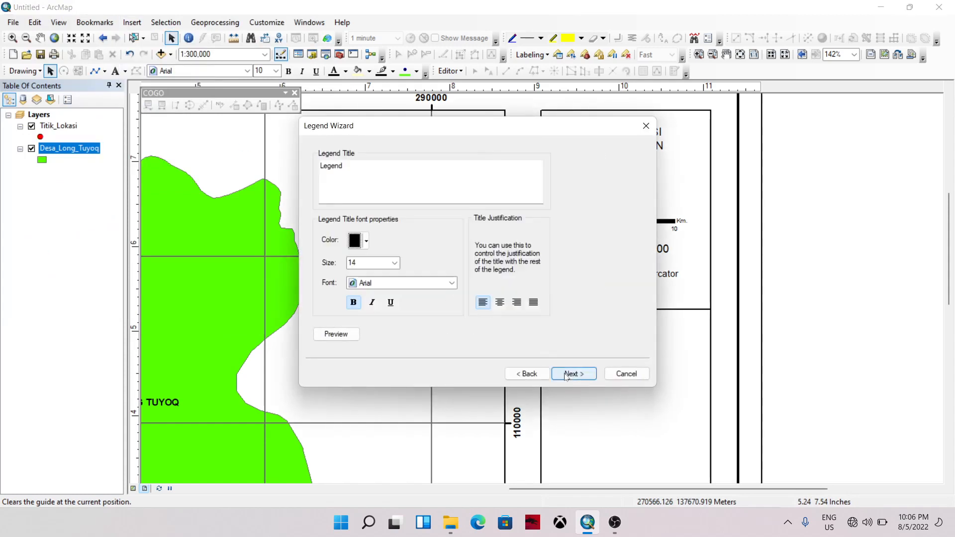
pyautogui.click(343, 167)
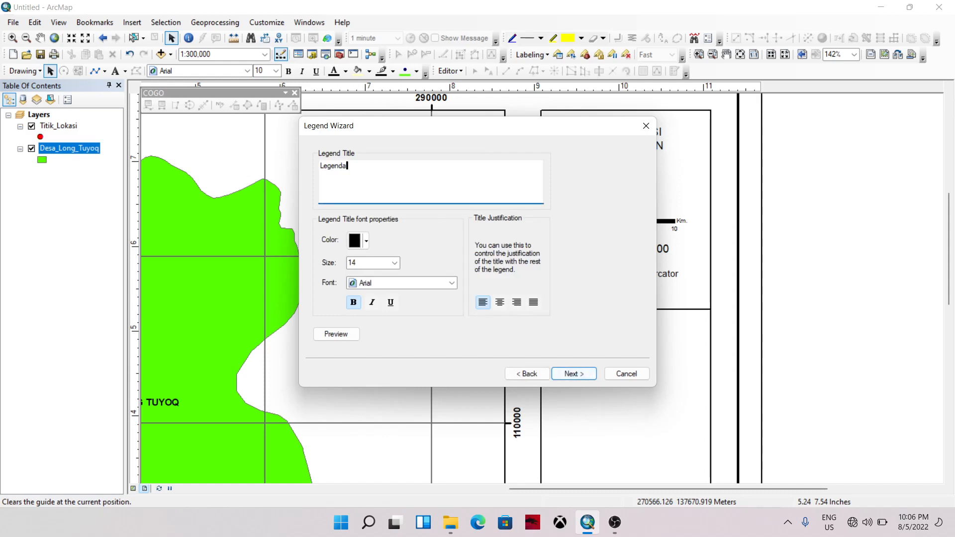
pyautogui.click(571, 374)
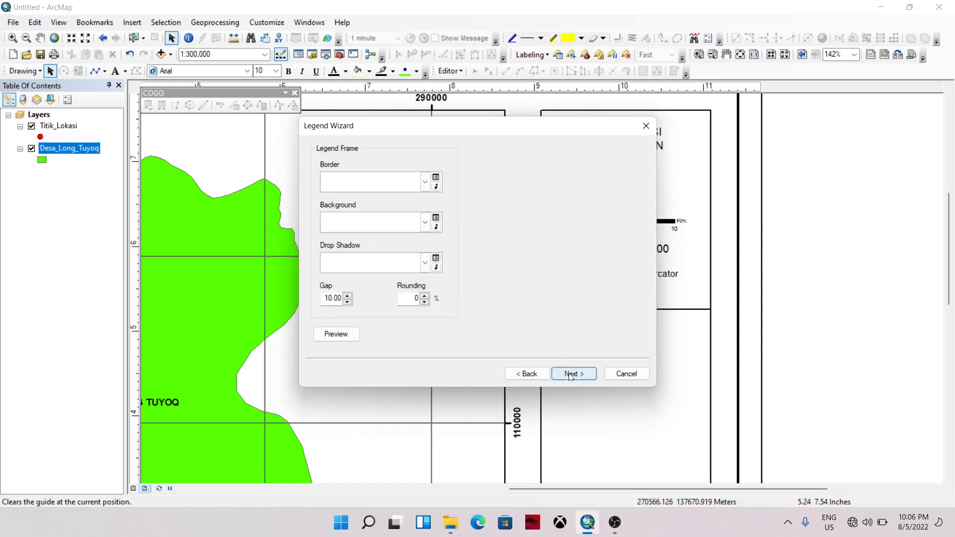
pyautogui.click(571, 374)
pyautogui.click(572, 374)
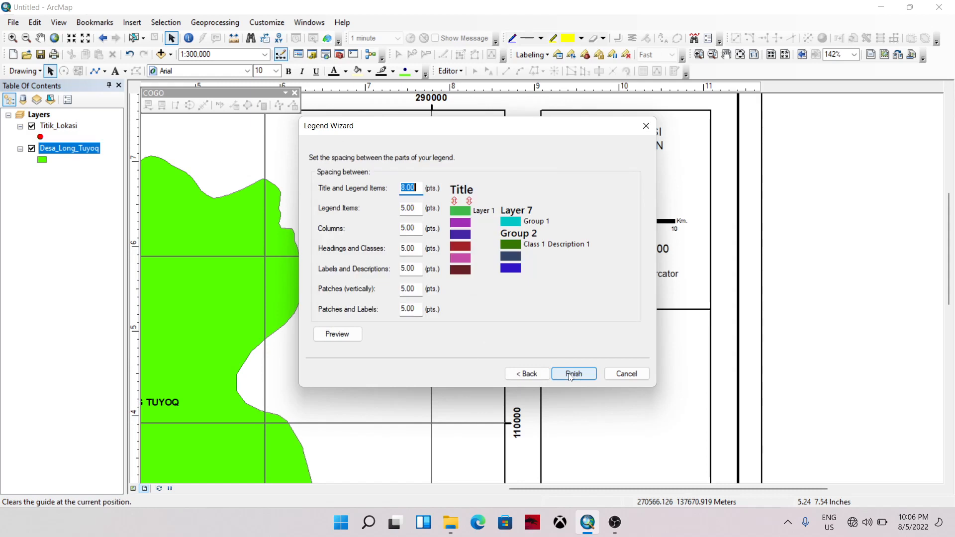
pyautogui.click(571, 374)
# Move the legend into the side panel, just below the divider line under the projection text.
pyautogui.moveTo(512, 314); pyautogui.dragTo(621, 373)
pyautogui.click(524, 448)
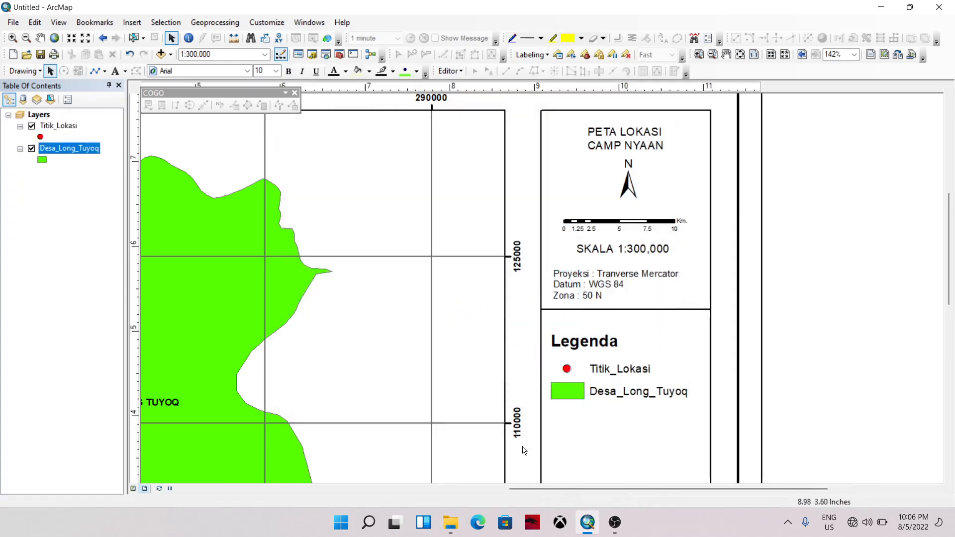
pyautogui.click(617, 396)
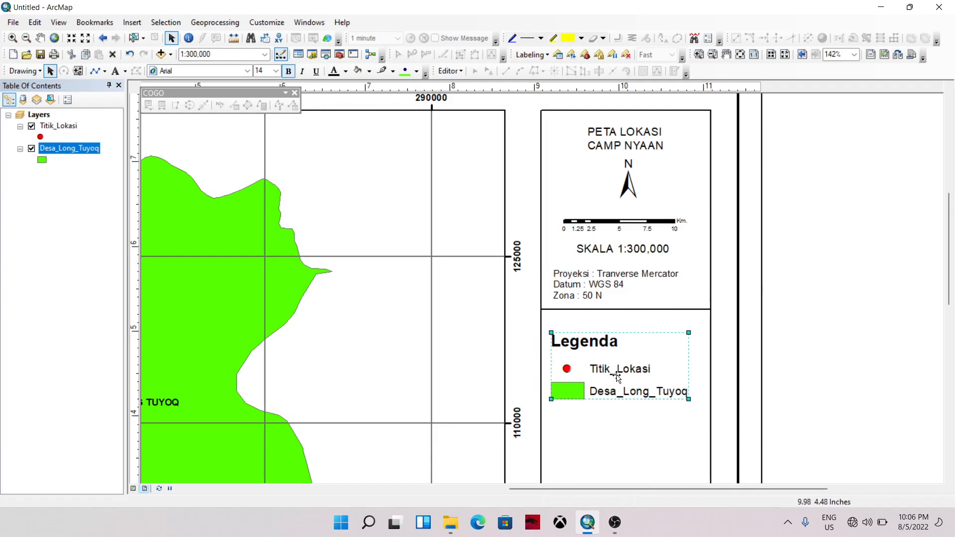
# Rename the Titik_Lokasi layer to "Titik Lokasi", replacing the underscore with a space.
pyautogui.click(61, 127)
pyautogui.click(68, 127)
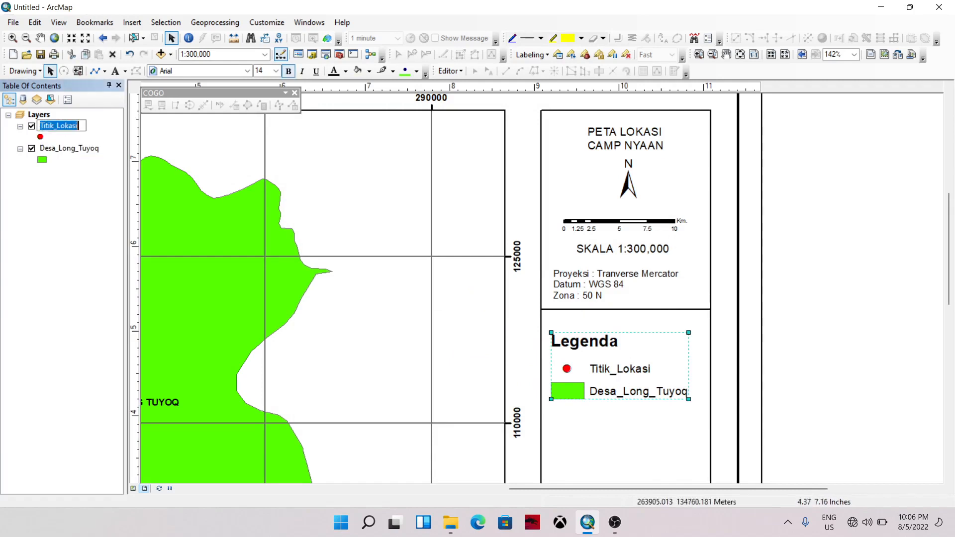
pyautogui.click(57, 126)
pyautogui.press('BackSpace')
pyautogui.press('Return')
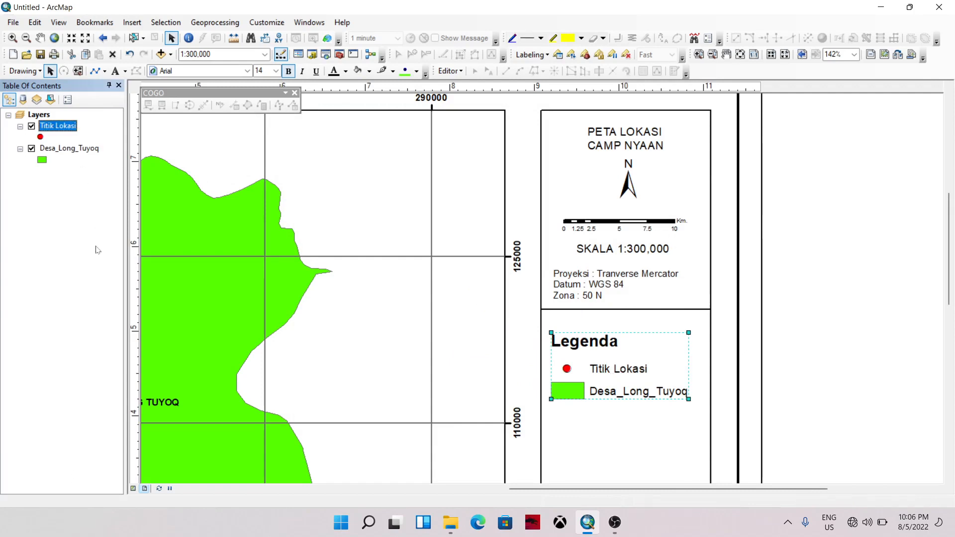
# Rename the Desa_Long_Tuyoq layer to "Desa Long Tuyoq", replacing the underscores with spaces.
pyautogui.click(64, 149)
pyautogui.click(62, 148)
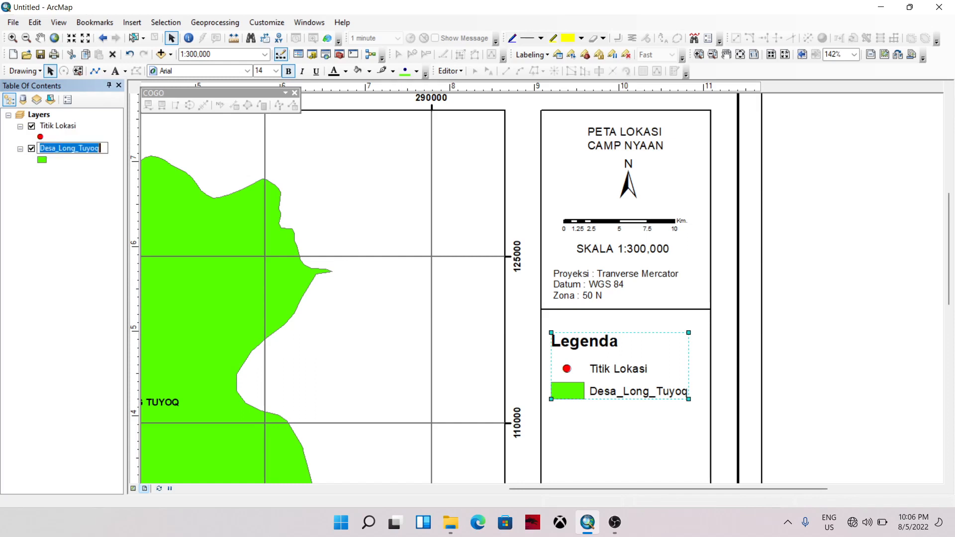
pyautogui.click(59, 148)
pyautogui.press('BackSpace')
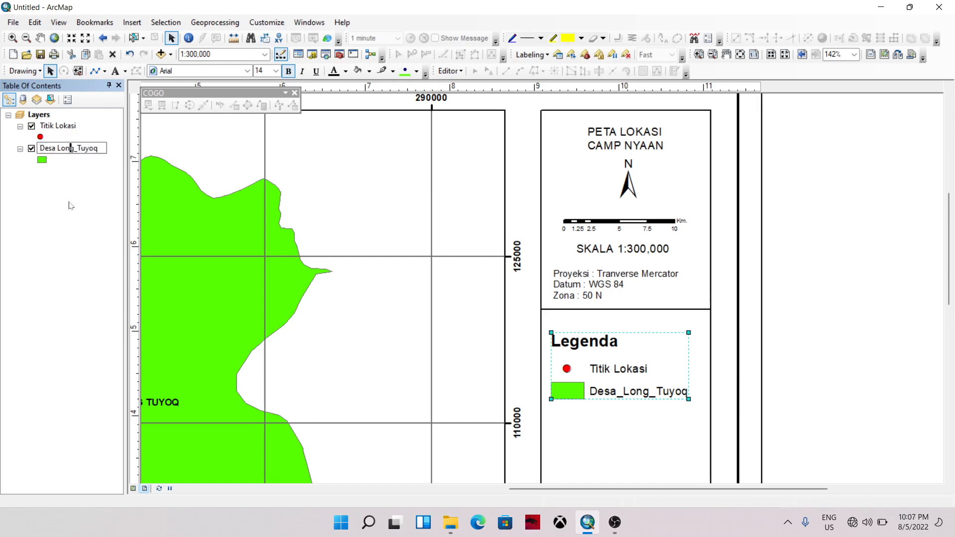
pyautogui.press('BackSpace')
pyautogui.press('Return')
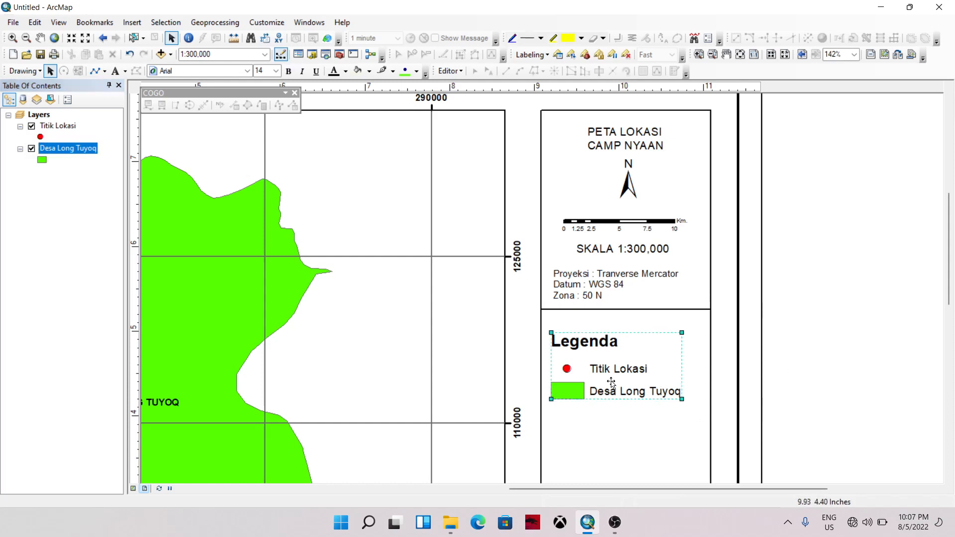
# Shift the legend slightly right and up so it sits more centrally in the side panel.
pyautogui.moveTo(611, 379); pyautogui.dragTo(622, 376)
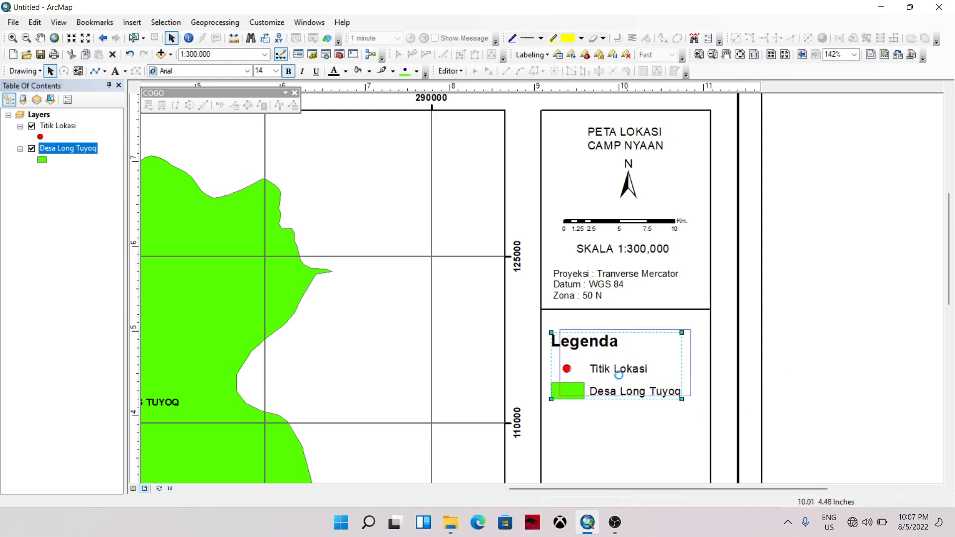
pyautogui.scroll(4, 655, 407)
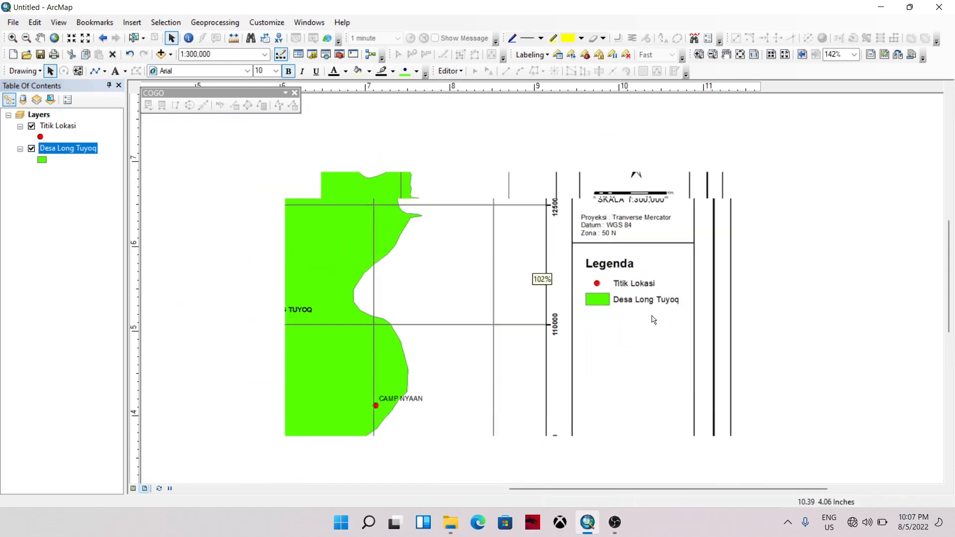
pyautogui.moveTo(645, 405); pyautogui.dragTo(639, 323)
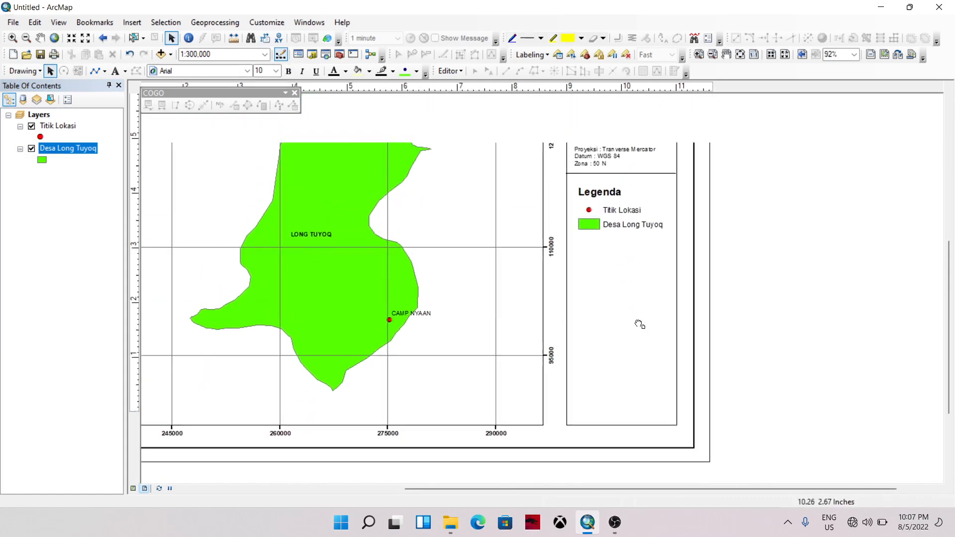
# Duplicate the horizontal divider line above the legend and place the copy below the legend.
pyautogui.click(621, 178)
pyautogui.click(623, 175)
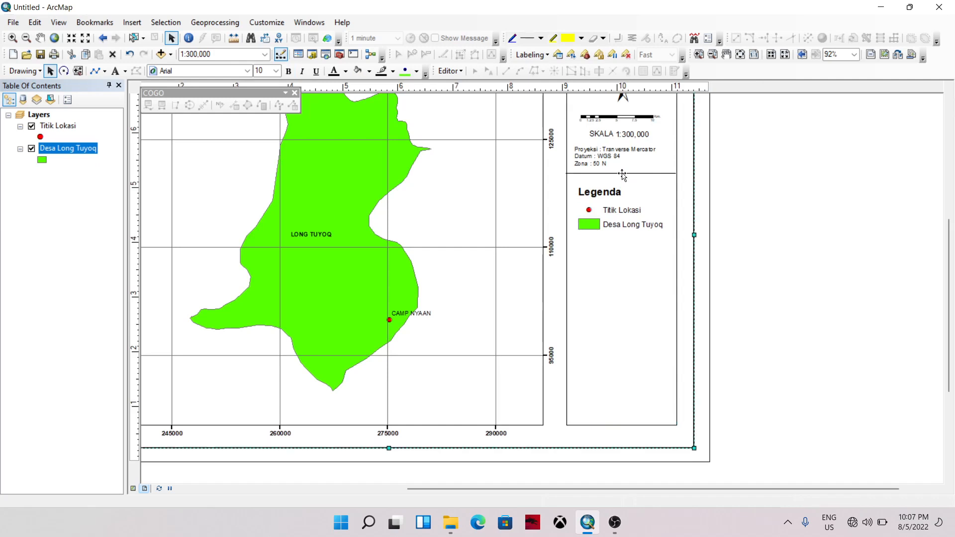
pyautogui.click(623, 174)
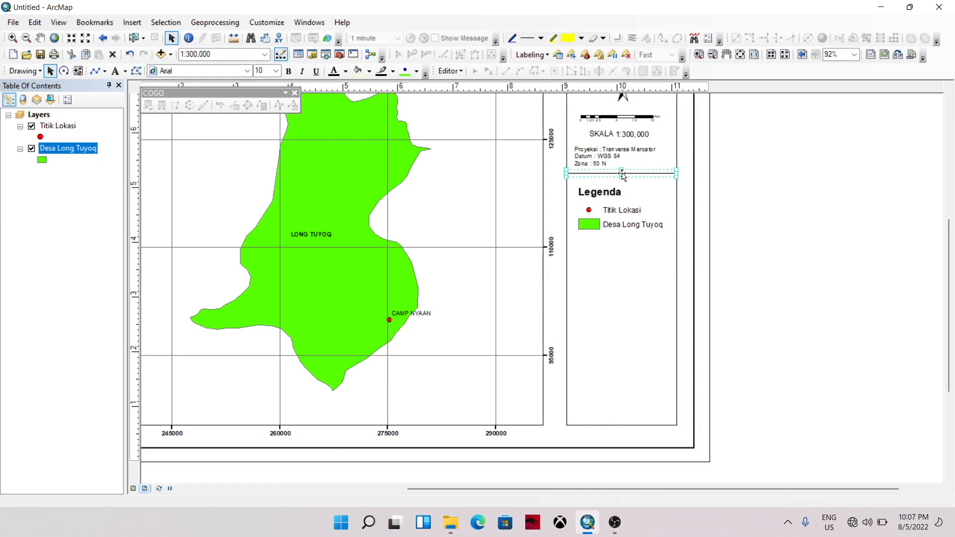
pyautogui.moveTo(623, 174); pyautogui.dragTo(630, 297)
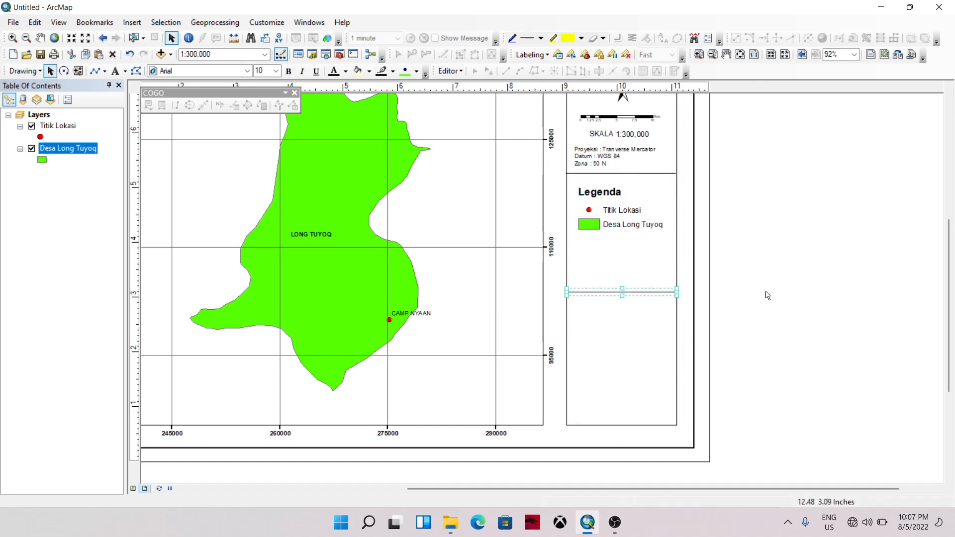
# Right-align the copied divider line with the side panel's rectangular frame and deselect both.
pyautogui.keyDown('shift'); pyautogui.click(627, 357); pyautogui.keyUp('shift')
pyautogui.rightClick(628, 356)
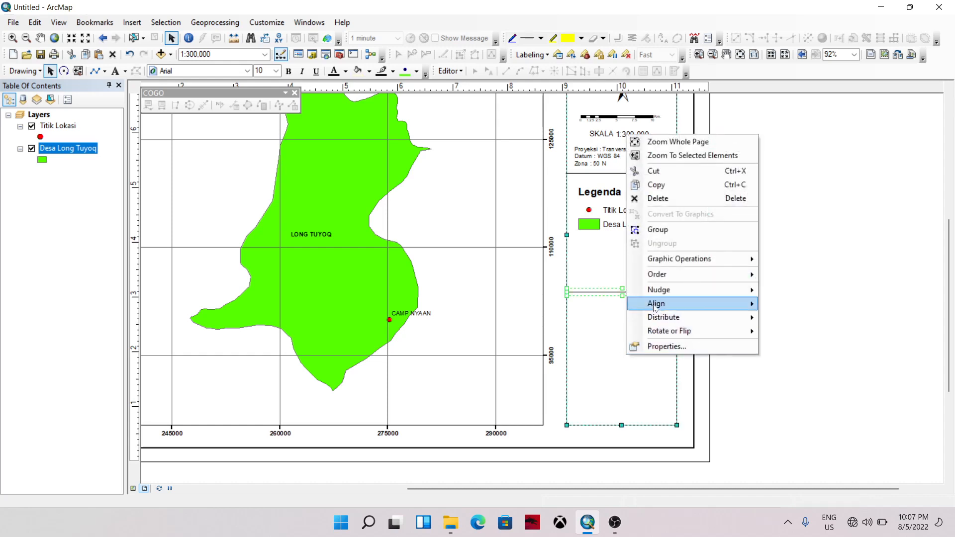
pyautogui.moveTo(655, 305)
pyautogui.click(796, 347)
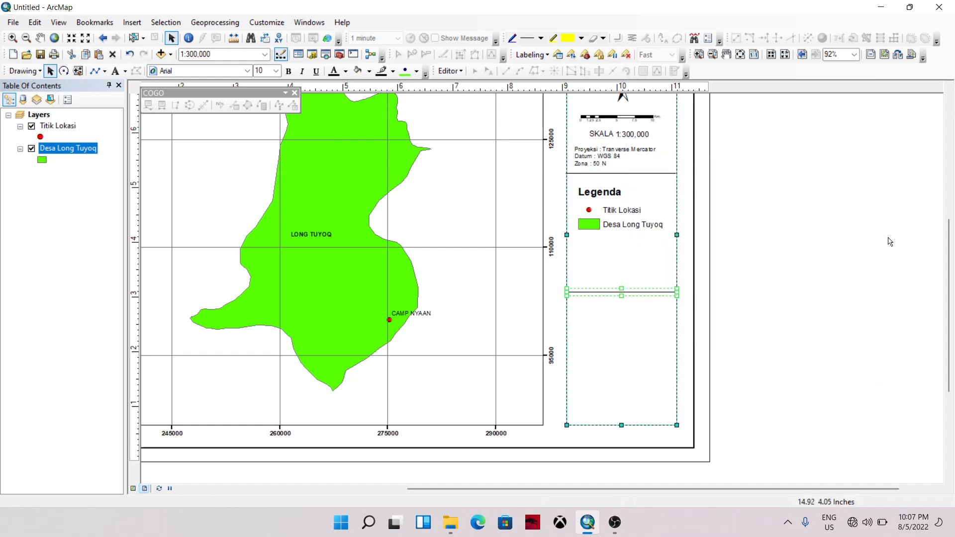
pyautogui.click(890, 242)
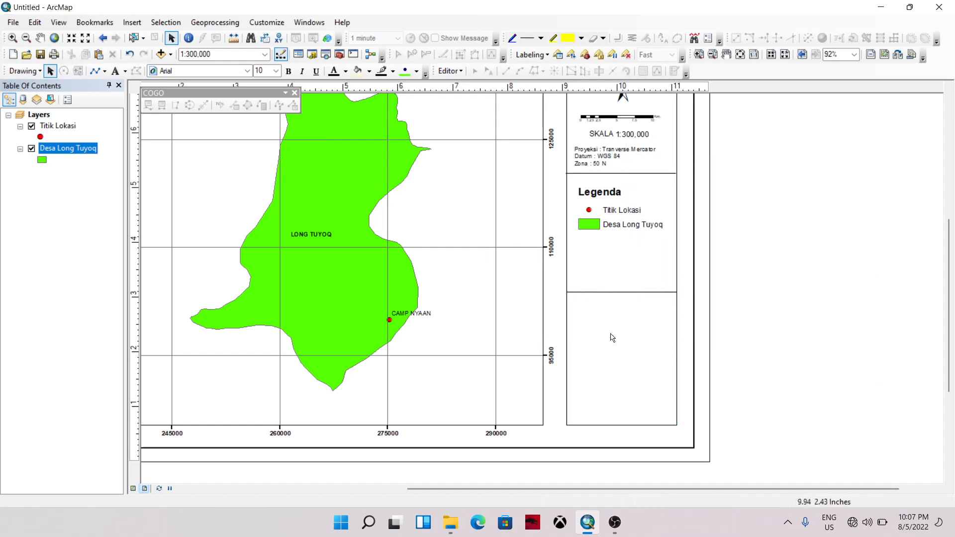
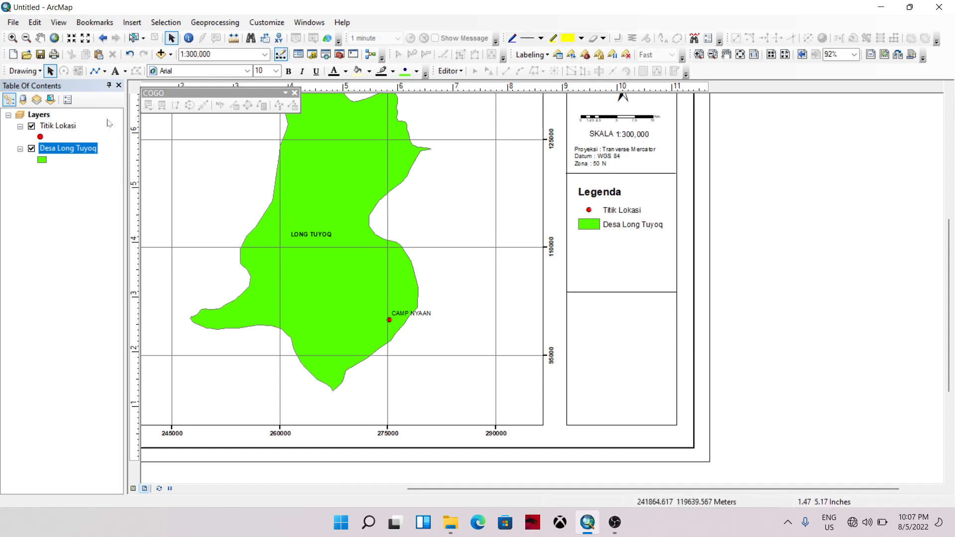
# Insert a new data frame, shrink it and place it in the side panel below the lower divider line.
pyautogui.click(132, 22)
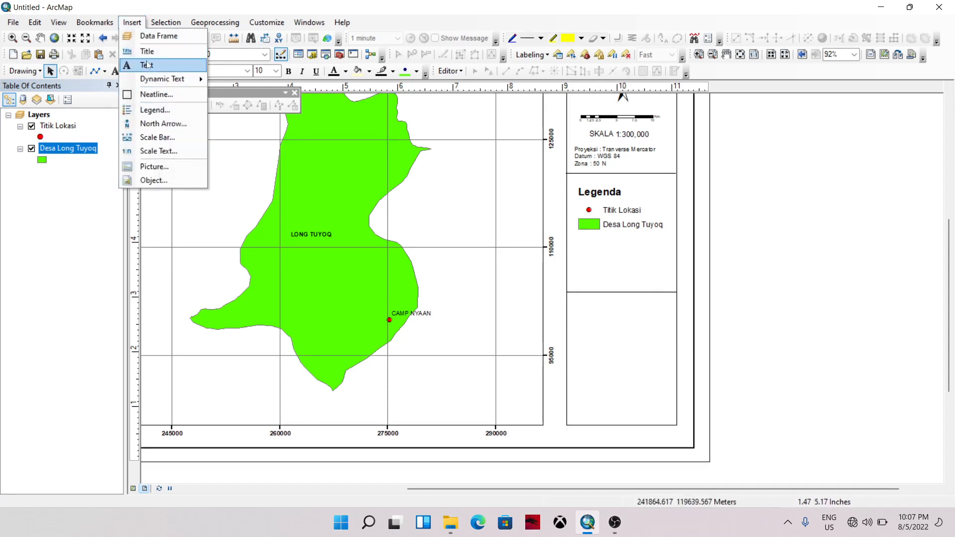
pyautogui.click(149, 36)
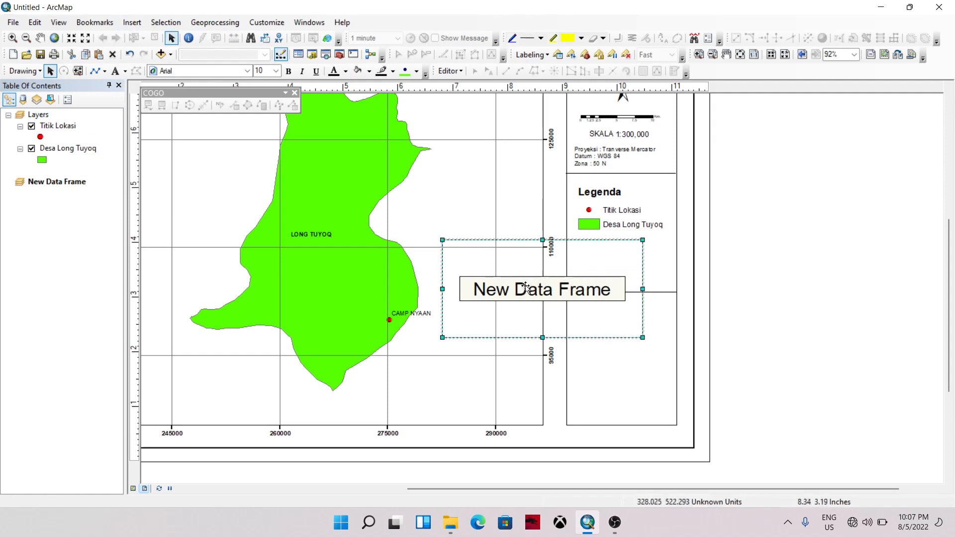
pyautogui.moveTo(594, 324); pyautogui.dragTo(626, 354)
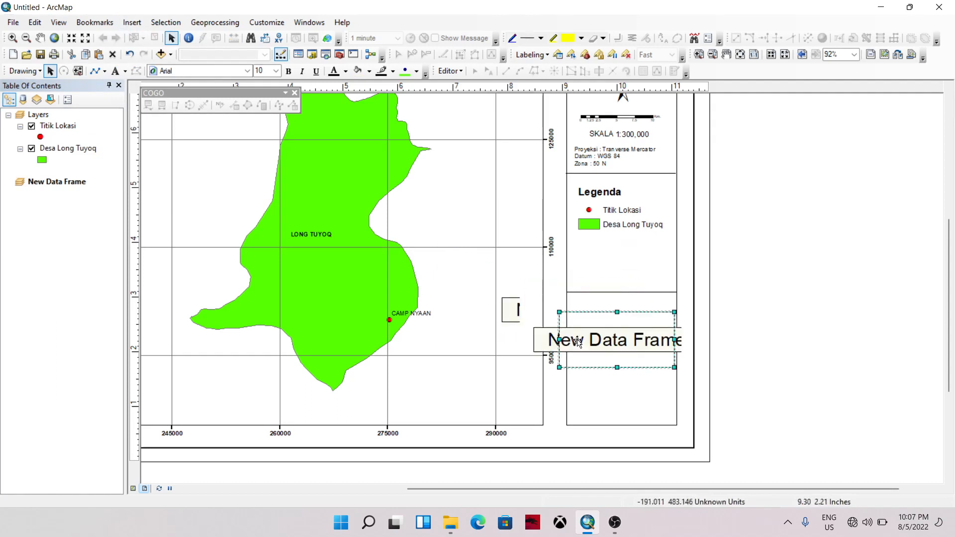
pyautogui.moveTo(560, 313); pyautogui.dragTo(582, 311)
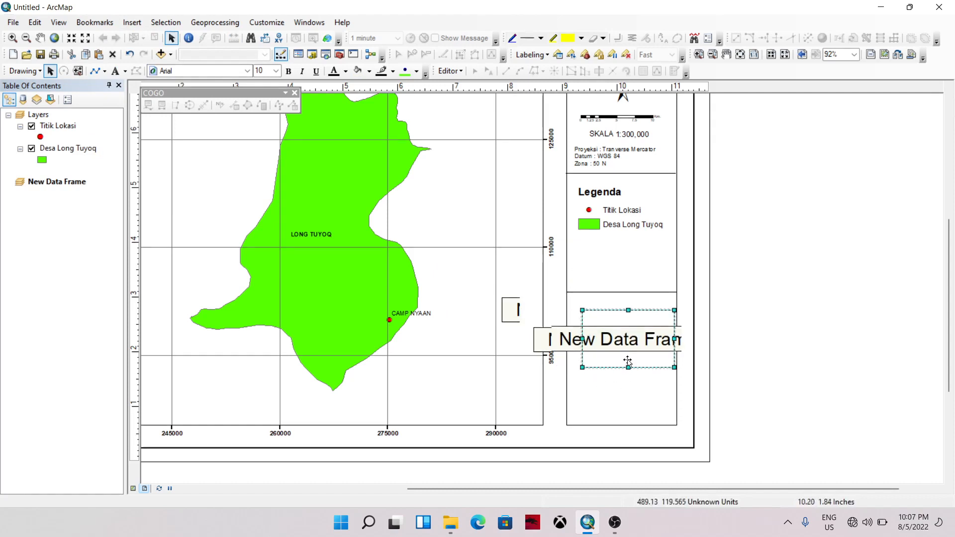
# Center-align the new data frame horizontally with the side panel's rectangular frame.
pyautogui.keyDown('shift'); pyautogui.click(619, 396); pyautogui.keyUp('shift')
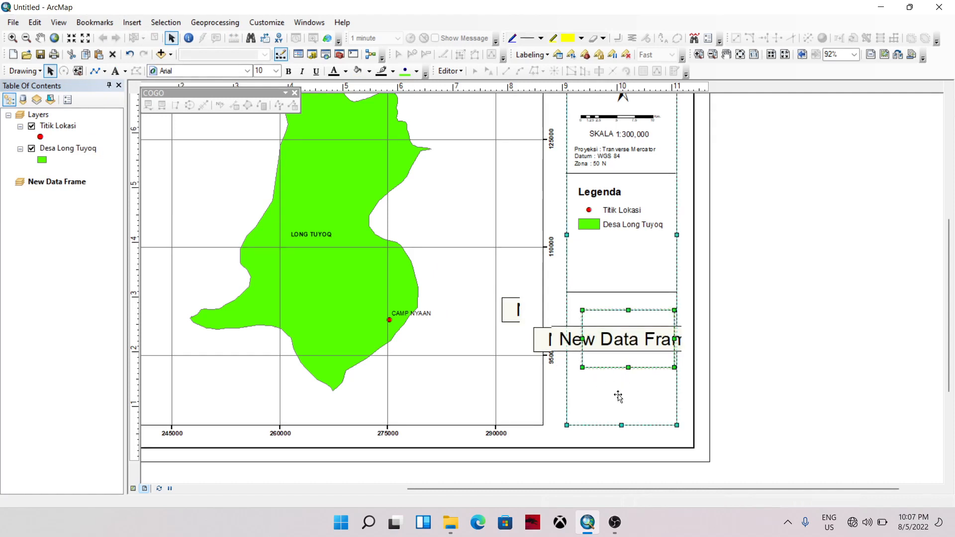
pyautogui.keyDown('shift'); pyautogui.click(664, 387); pyautogui.keyUp('shift')
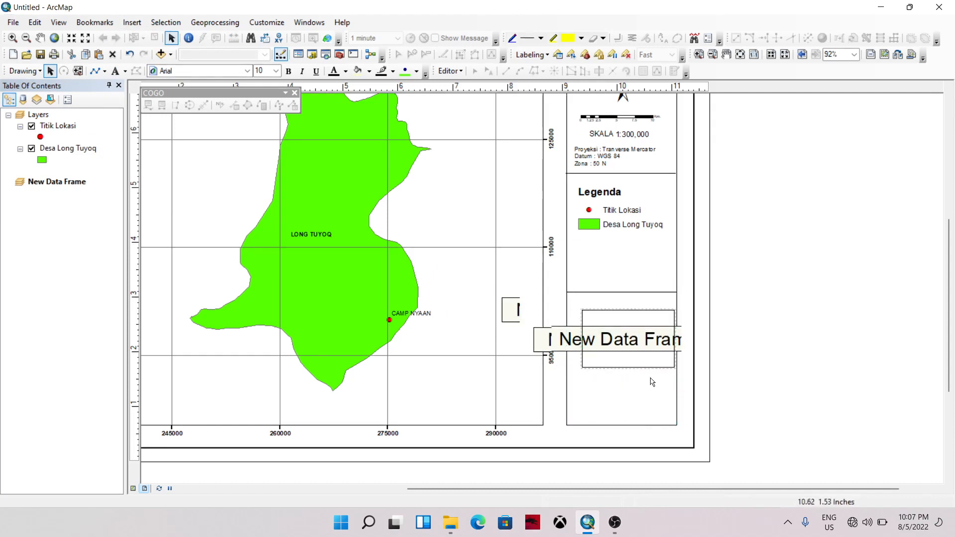
pyautogui.keyDown('shift'); pyautogui.click(622, 395); pyautogui.keyUp('shift')
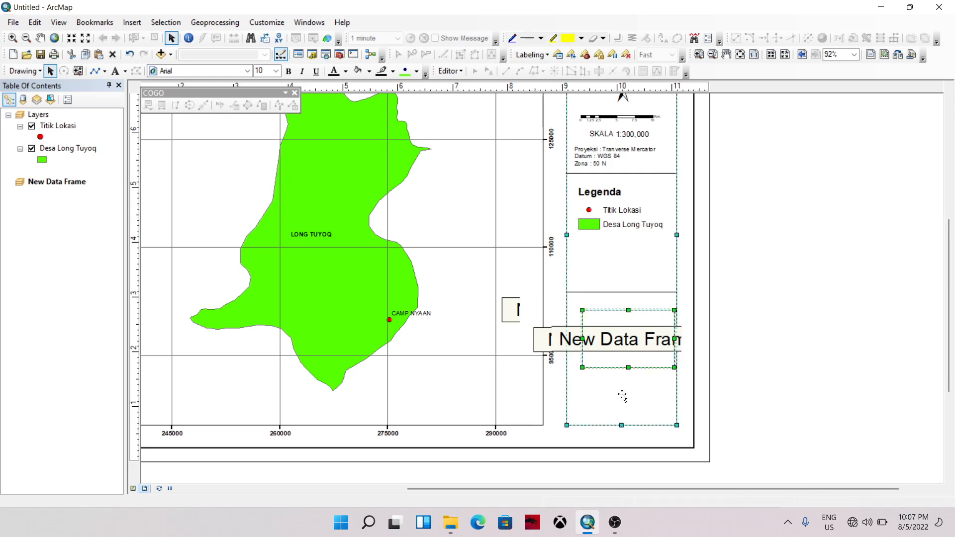
pyautogui.rightClick(622, 396)
pyautogui.moveTo(691, 343)
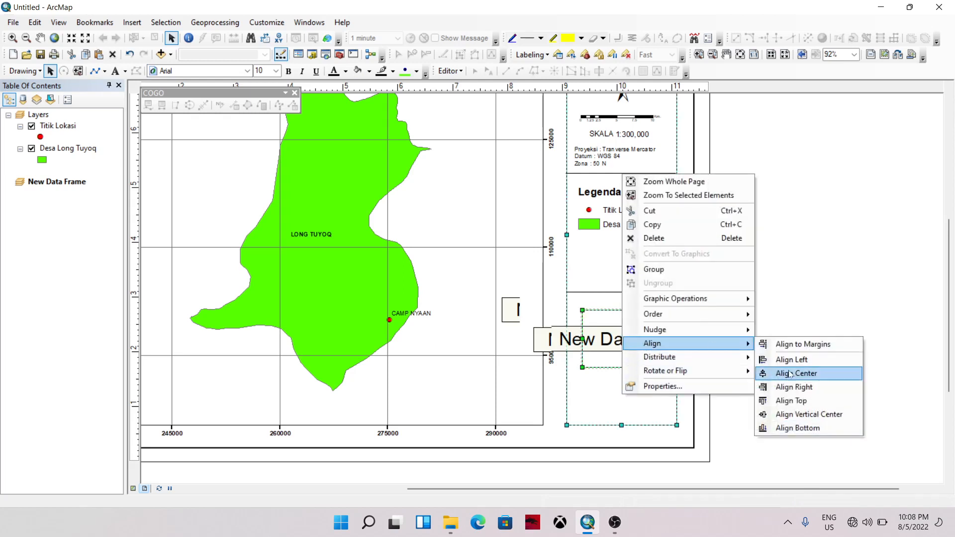
pyautogui.click(801, 373)
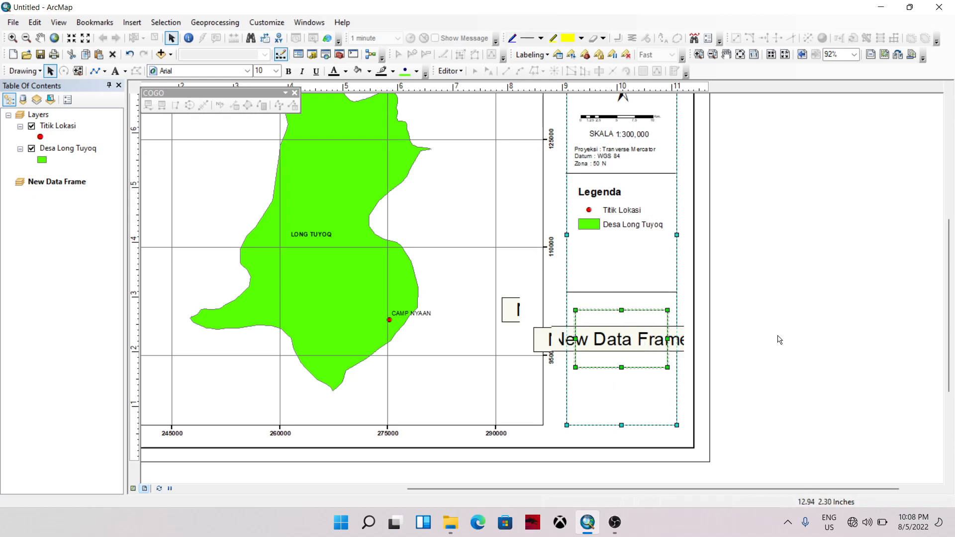
# Nudge the new data frame upward until it sits just below the lower divider line.
pyautogui.click(648, 338)
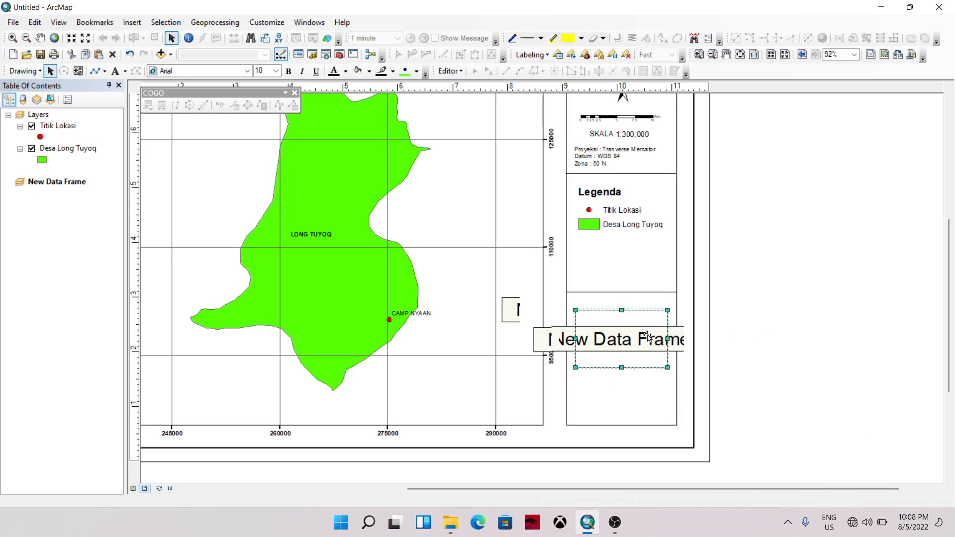
pyautogui.press('Up')
pyautogui.press('Up')
pyautogui.press('Up')
pyautogui.press('Up')
pyautogui.press('Up')
pyautogui.press('Up')
pyautogui.press('Up')
pyautogui.press('Up')
pyautogui.press('Up')
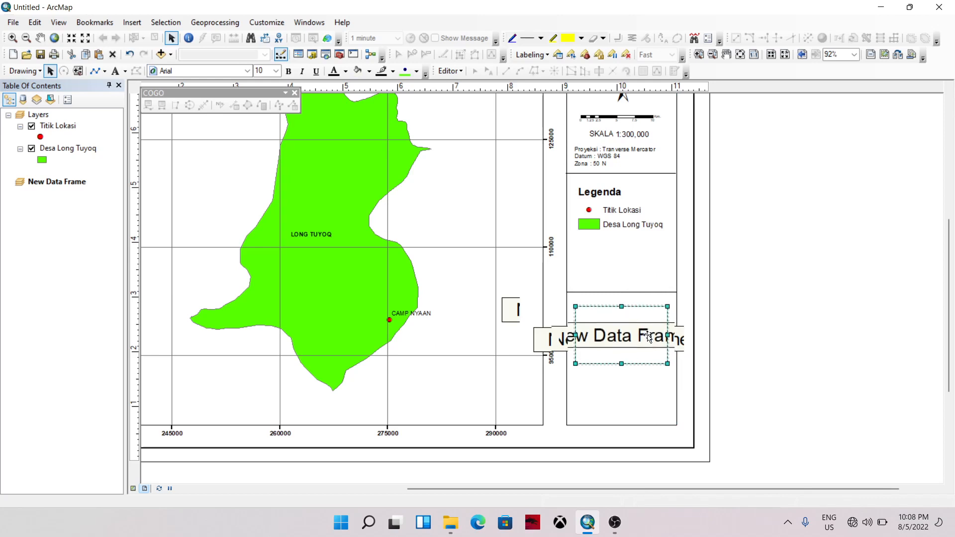
pyautogui.press('Up')
pyautogui.press('Up')
pyautogui.press('Up')
pyautogui.press('Up')
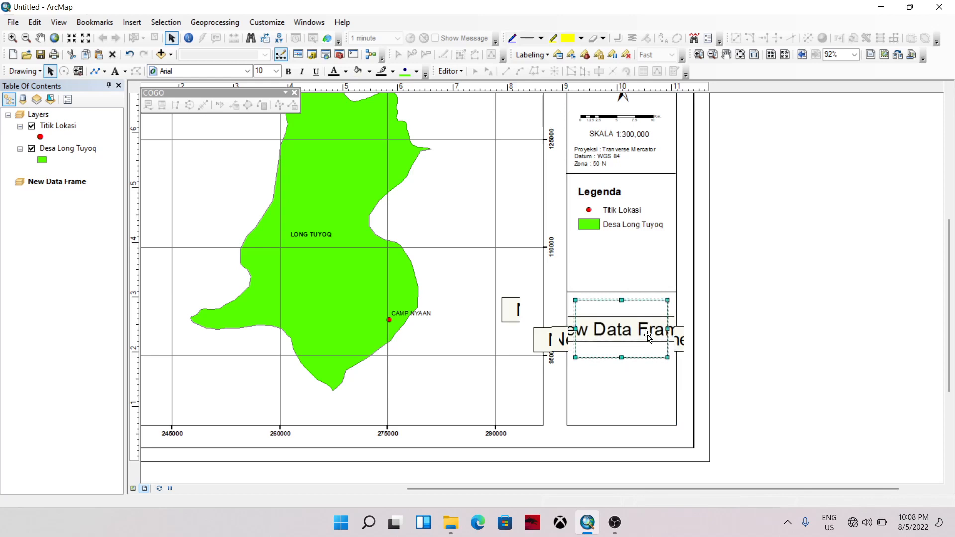
pyautogui.press('Down')
pyautogui.press('Up')
pyautogui.click(743, 337)
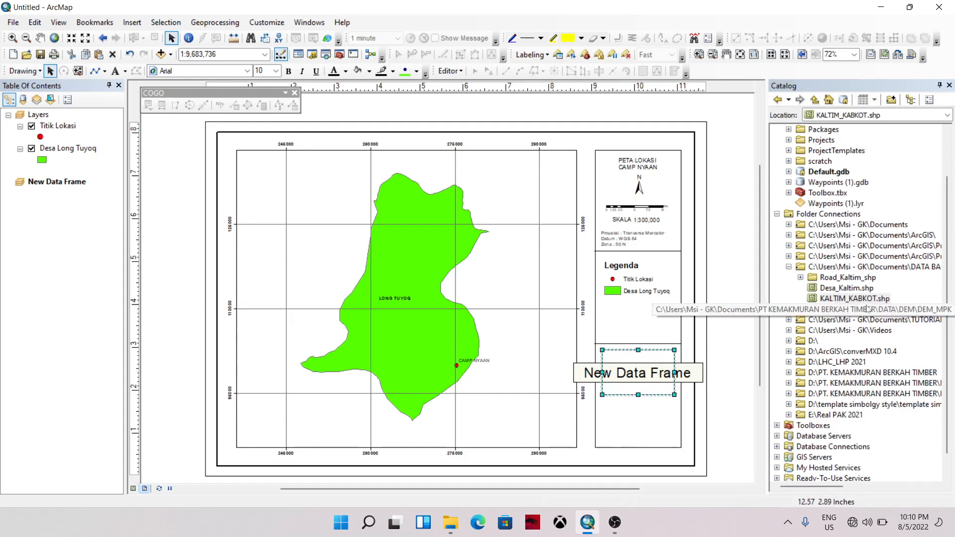
# Add the Desa_Kaltim.shp shapefile to the new data frame.
pyautogui.click(834, 289)
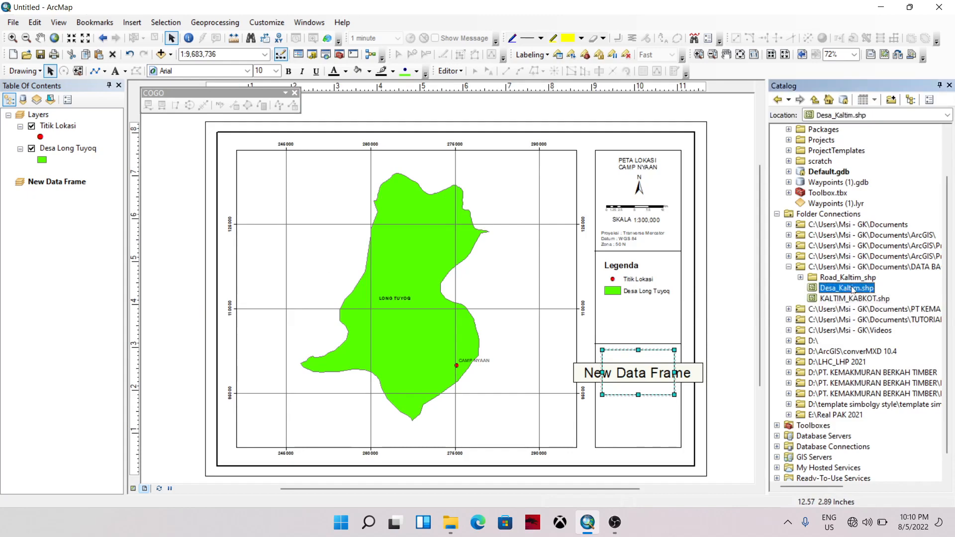
pyautogui.moveTo(855, 291); pyautogui.dragTo(288, 241)
pyautogui.moveTo(43, 233); pyautogui.dragTo(44, 229)
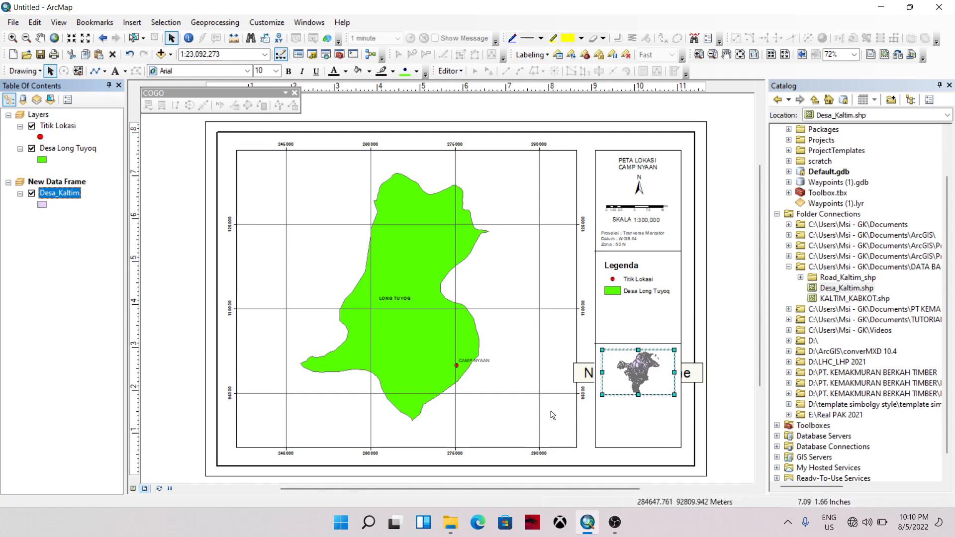
# Activate the new data frame and switch from layout view to data view to inspect the western Desa_Kaltim villages.
pyautogui.rightClick(57, 184)
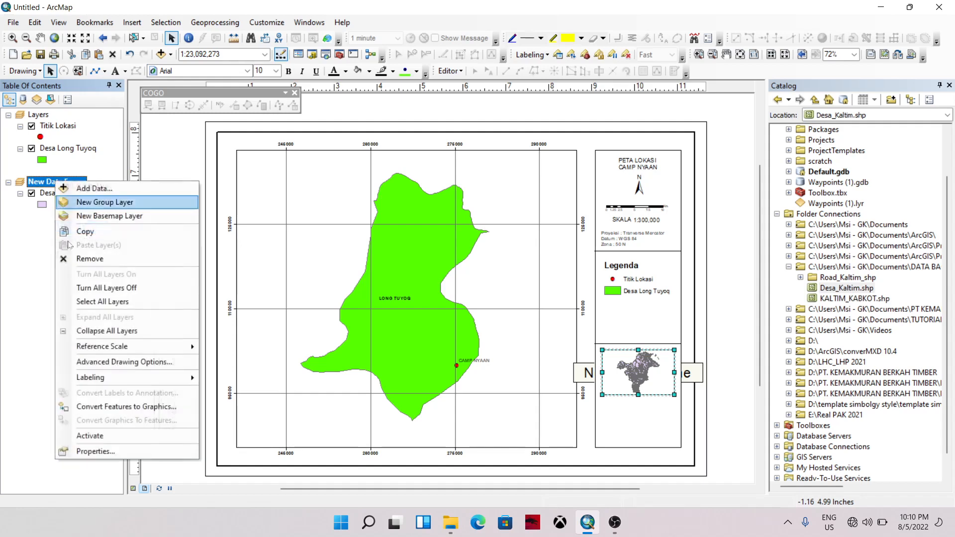
pyautogui.click(95, 436)
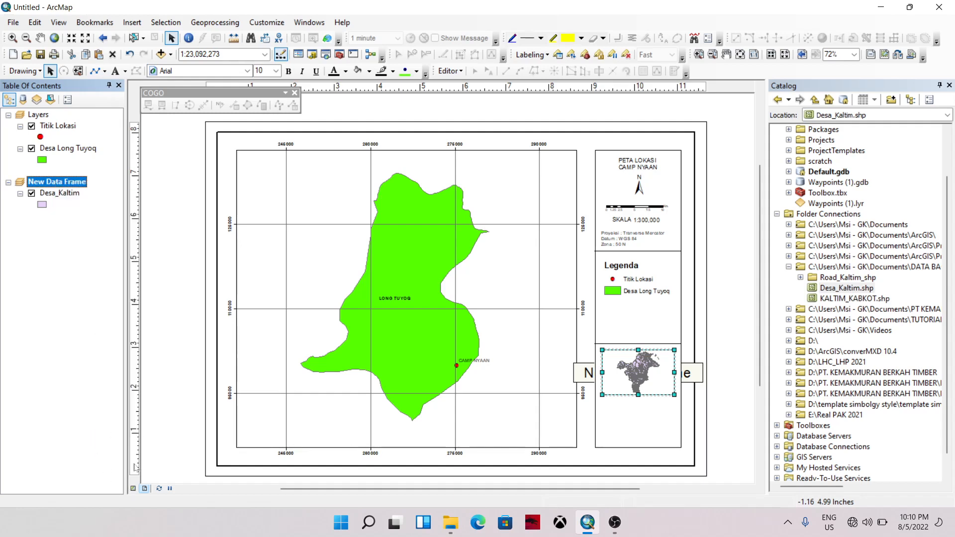
pyautogui.click(133, 488)
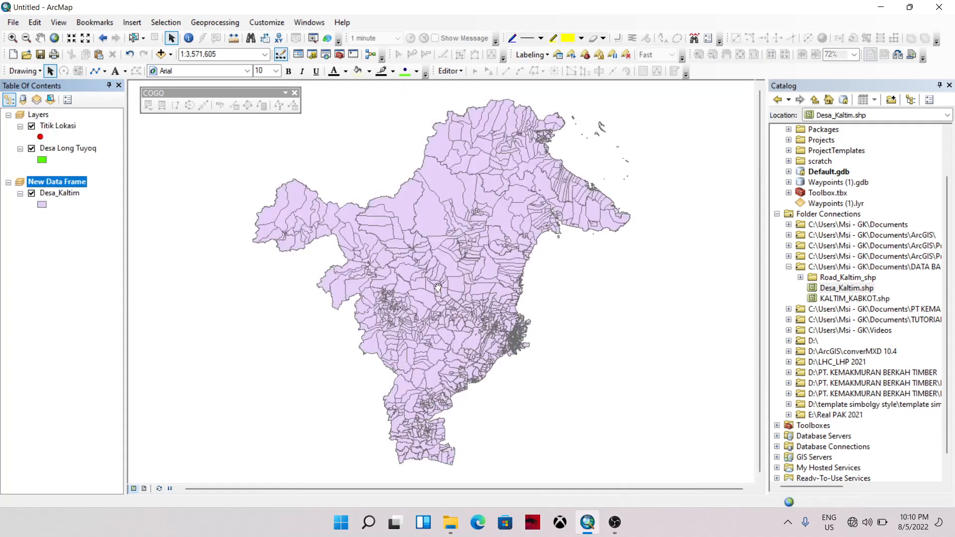
pyautogui.scroll(4, 331, 217)
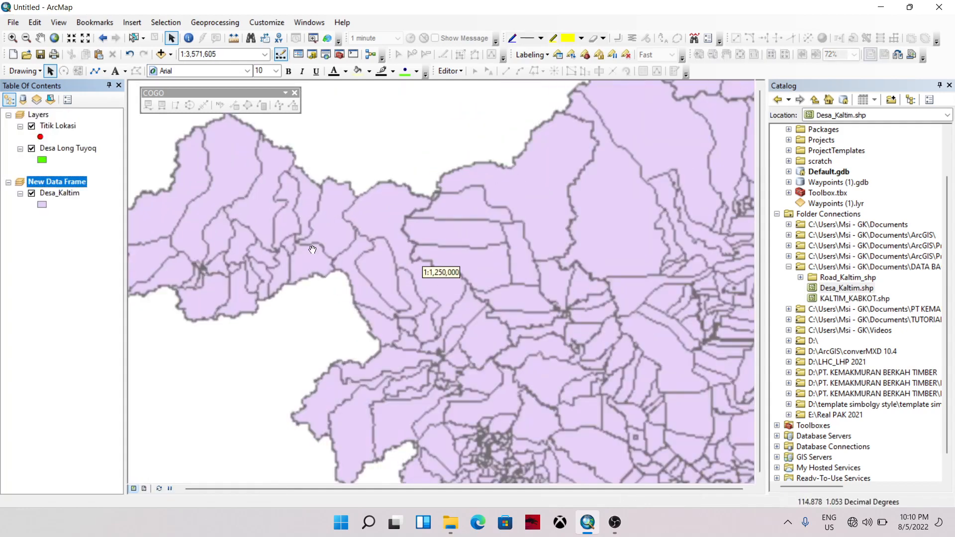
pyautogui.scroll(-2, 417, 296)
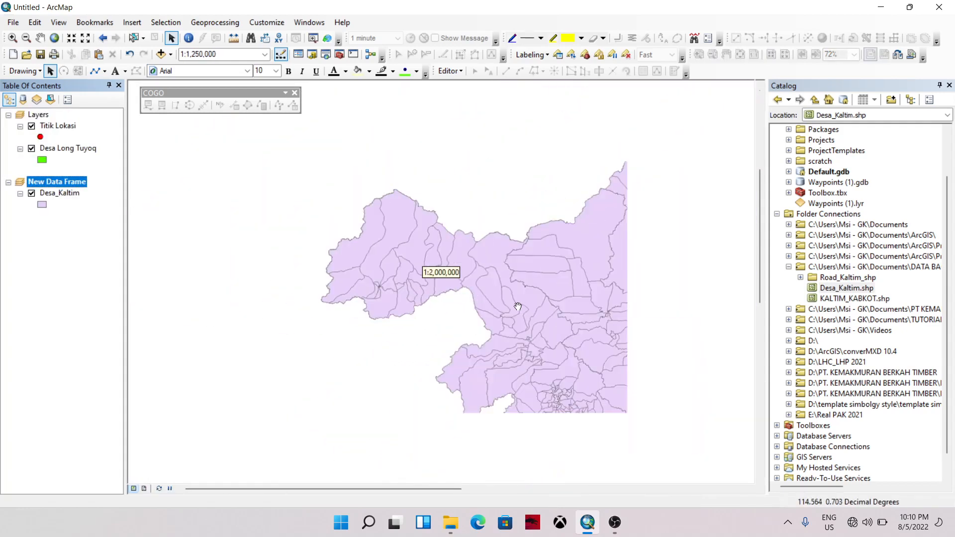
pyautogui.moveTo(517, 307); pyautogui.dragTo(358, 275)
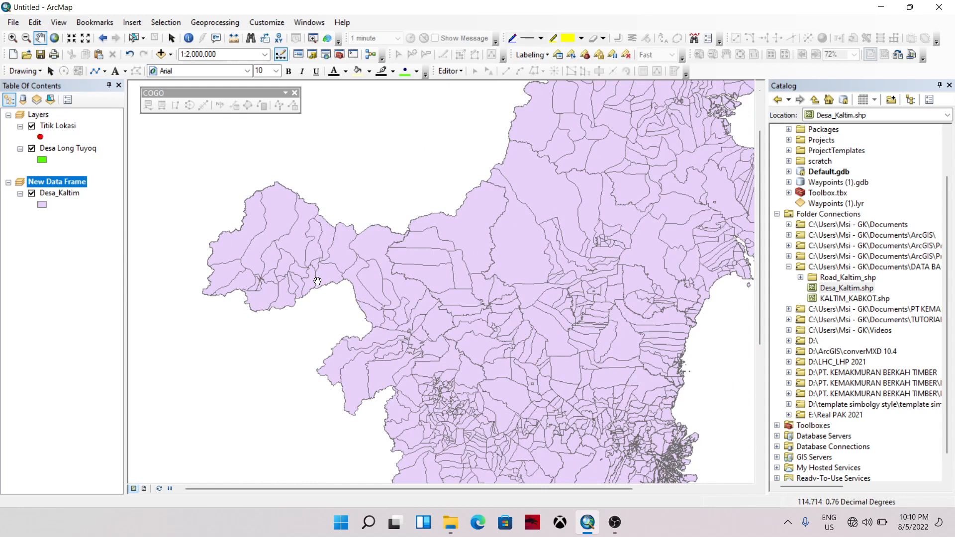
pyautogui.moveTo(339, 272); pyautogui.dragTo(267, 285)
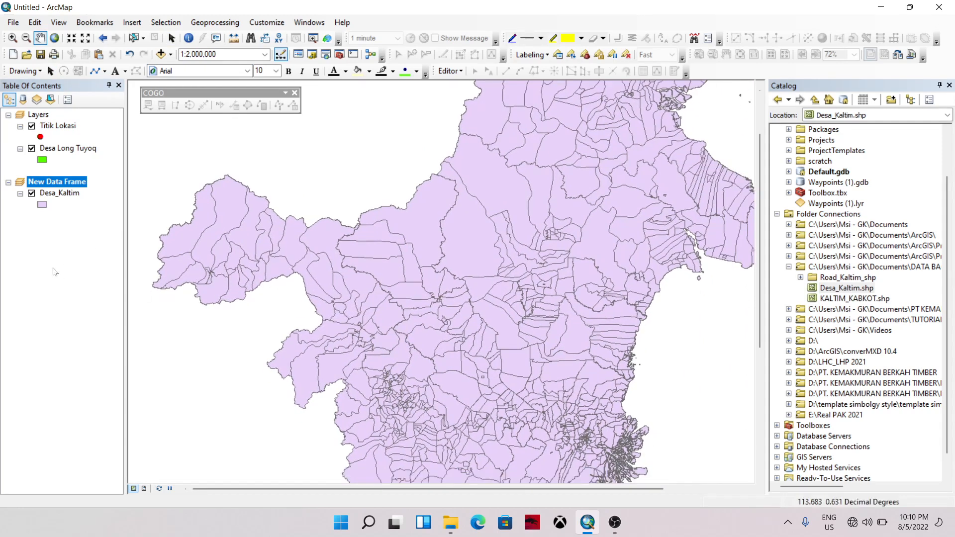
# Limit the Desa_Kaltim layer with the definition query "kabkot" = 'MAHAKAM ULU'.
pyautogui.rightClick(58, 194)
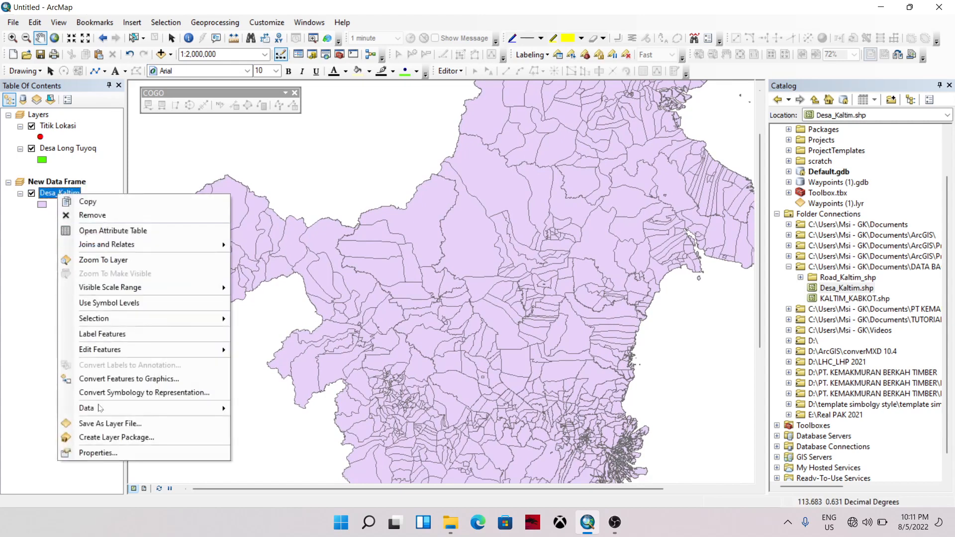
pyautogui.click(99, 453)
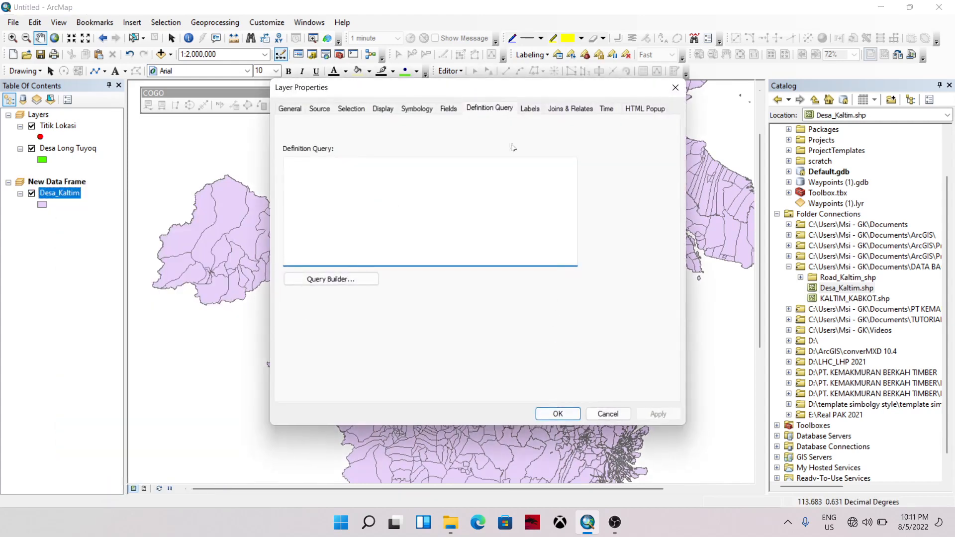
pyautogui.click(363, 279)
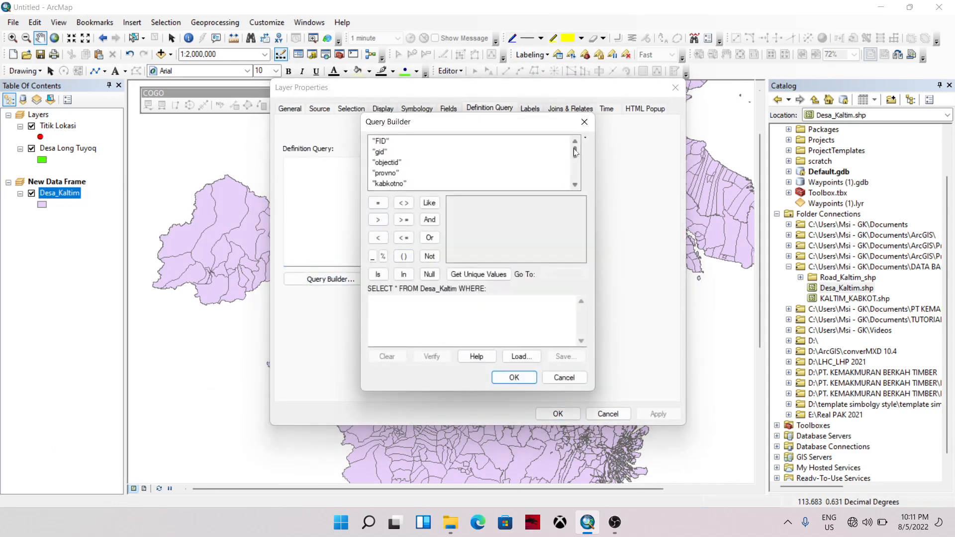
pyautogui.moveTo(575, 152); pyautogui.dragTo(575, 165)
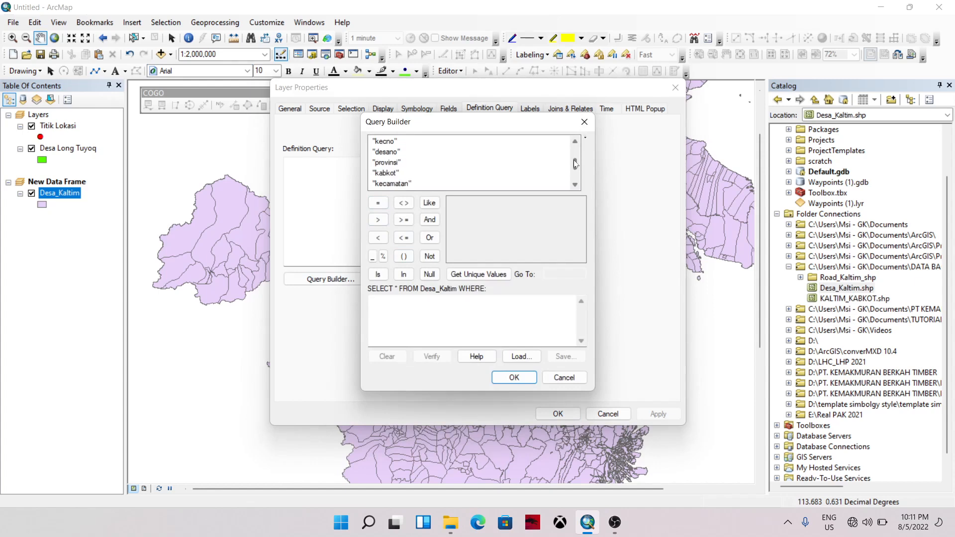
pyautogui.doubleClick(384, 173)
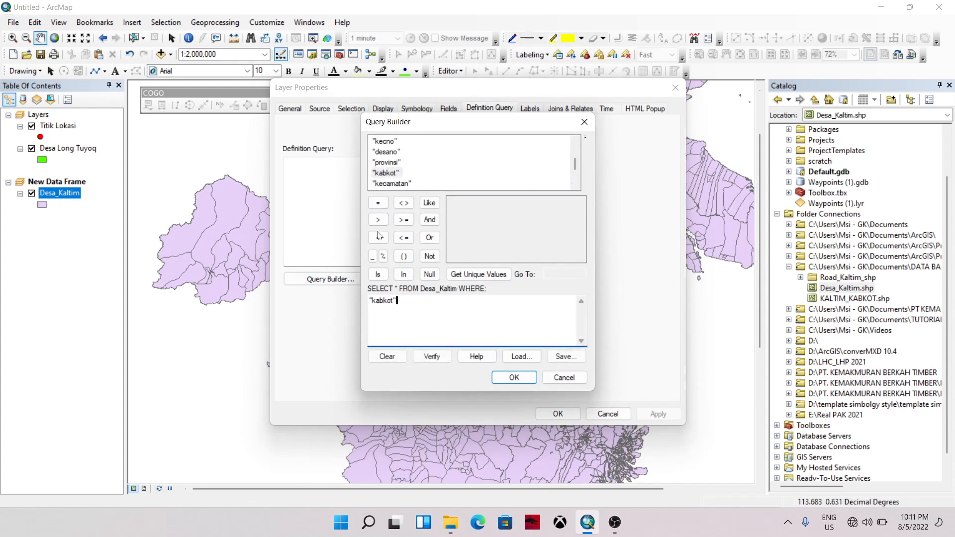
pyautogui.click(378, 203)
pyautogui.click(471, 278)
pyautogui.scroll(-2, 477, 249)
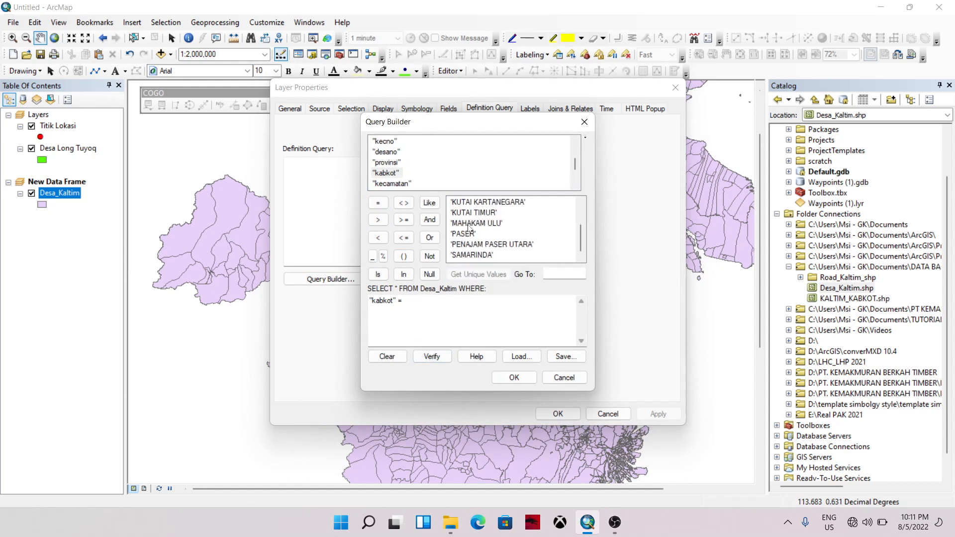
pyautogui.doubleClick(470, 225)
pyautogui.click(514, 378)
pyautogui.click(558, 414)
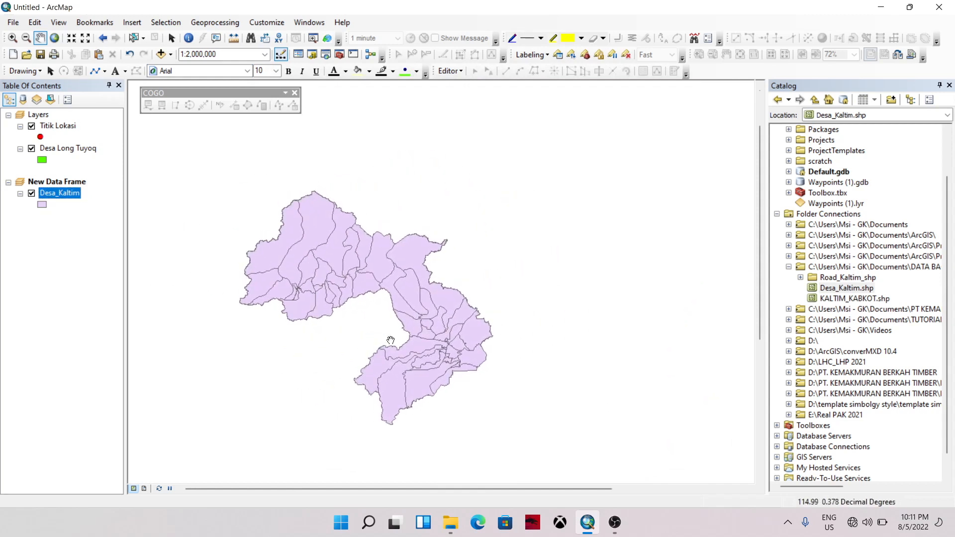
pyautogui.moveTo(393, 324); pyautogui.dragTo(433, 338)
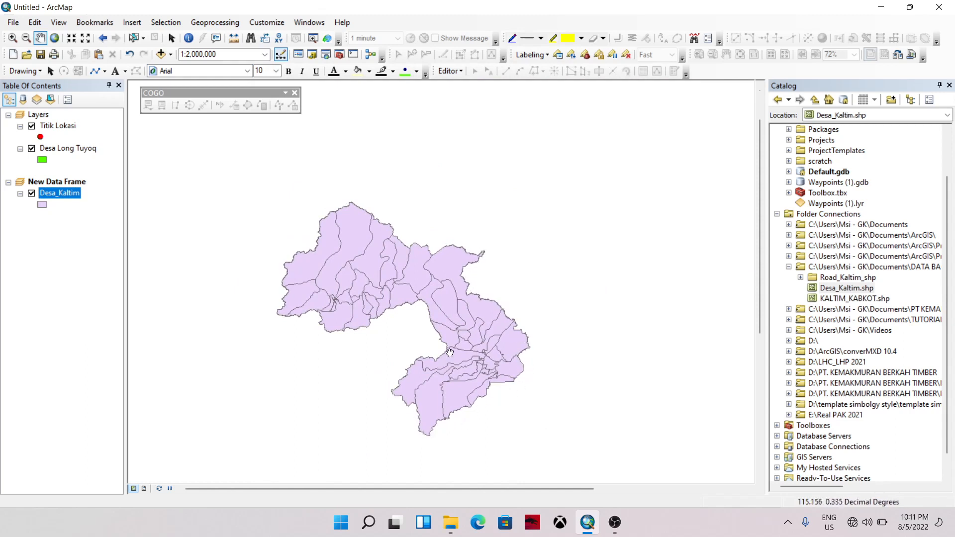
pyautogui.moveTo(353, 289)
pyautogui.mouseDown()
pyautogui.moveTo(348, 276)
pyautogui.moveTo(369, 295)
pyautogui.mouseUp()
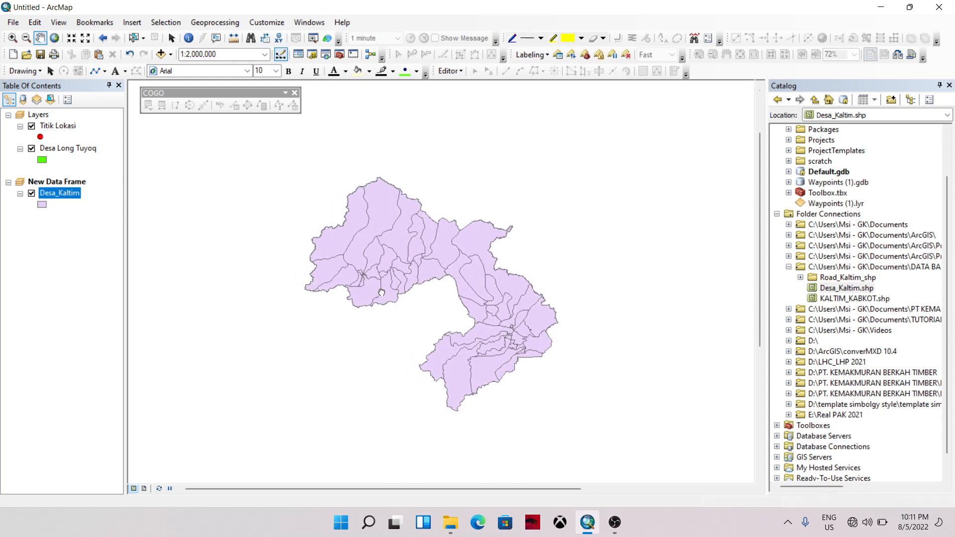
pyautogui.moveTo(424, 283); pyautogui.dragTo(400, 293)
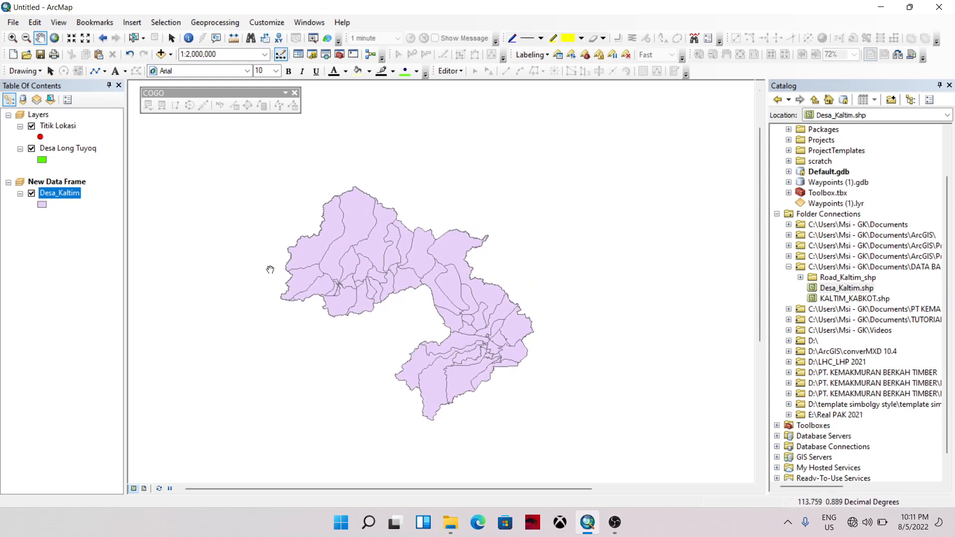
pyautogui.moveTo(282, 270); pyautogui.dragTo(278, 255)
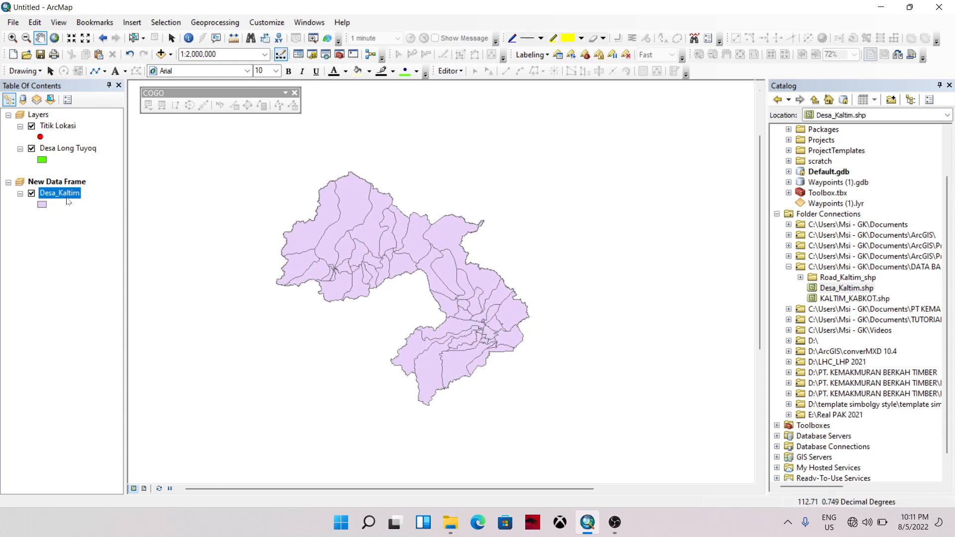
pyautogui.moveTo(338, 269); pyautogui.dragTo(333, 273)
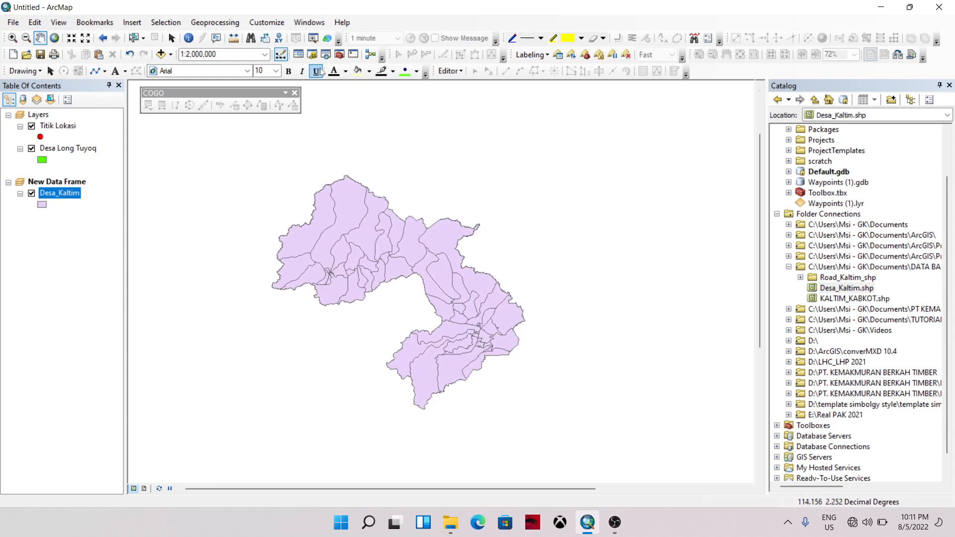
# Search for Dissolve and open the Dissolve (Data Management) tool.
pyautogui.click(326, 54)
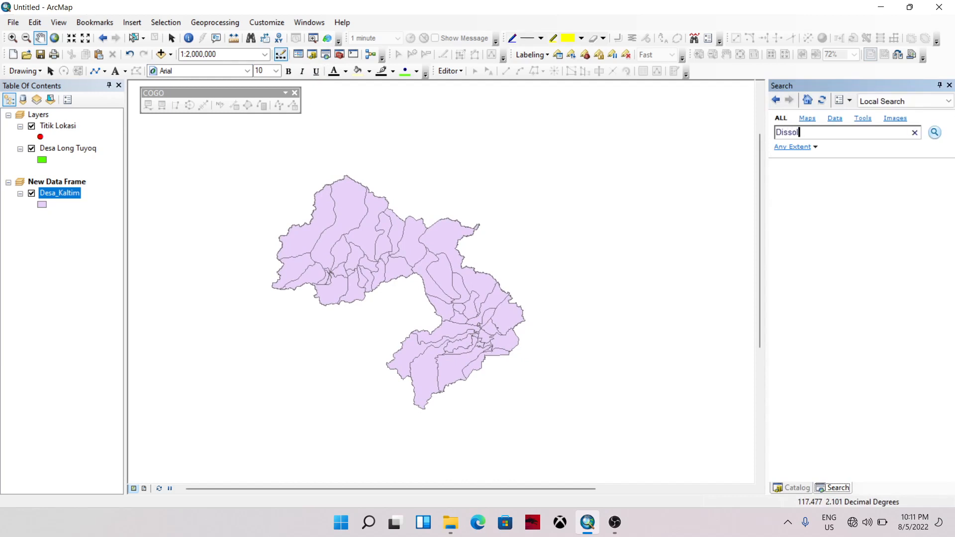
pyautogui.press('Return')
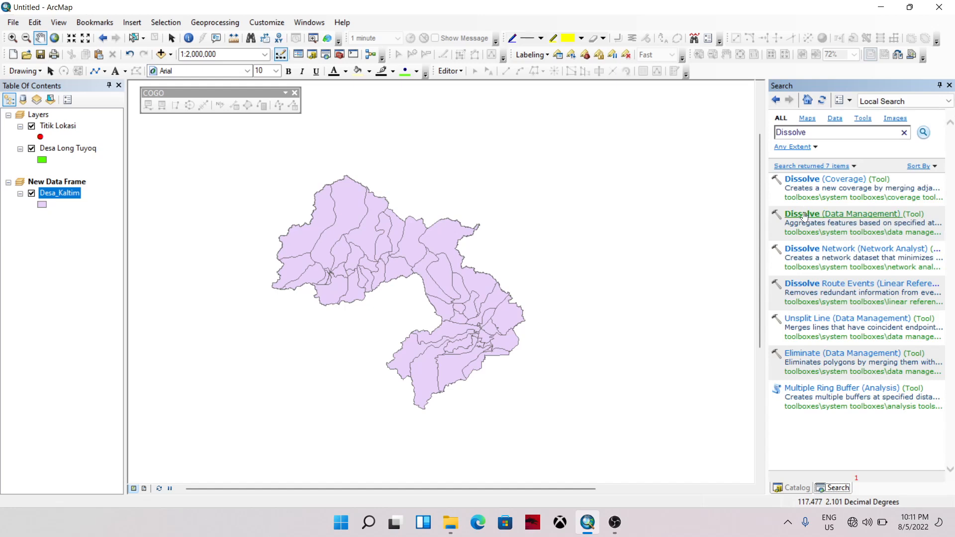
pyautogui.click(804, 214)
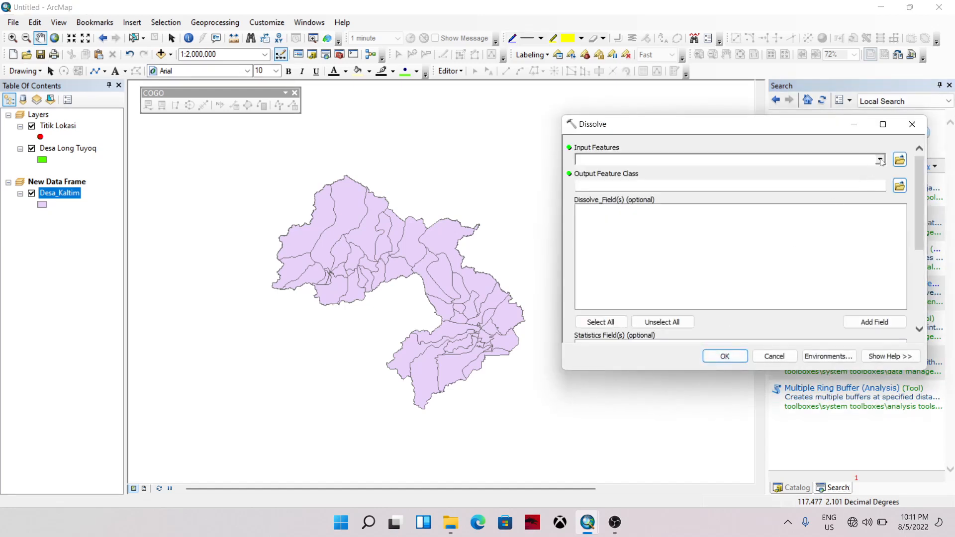
# Dissolve the Desa_Kaltim layer by the kecamatan field, keeping the default output feature class.
pyautogui.click(880, 160)
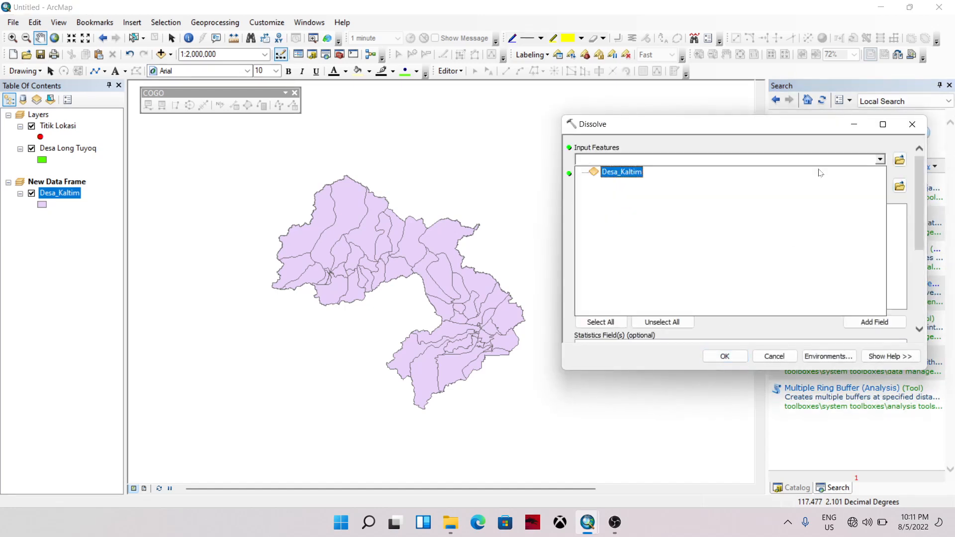
pyautogui.click(627, 174)
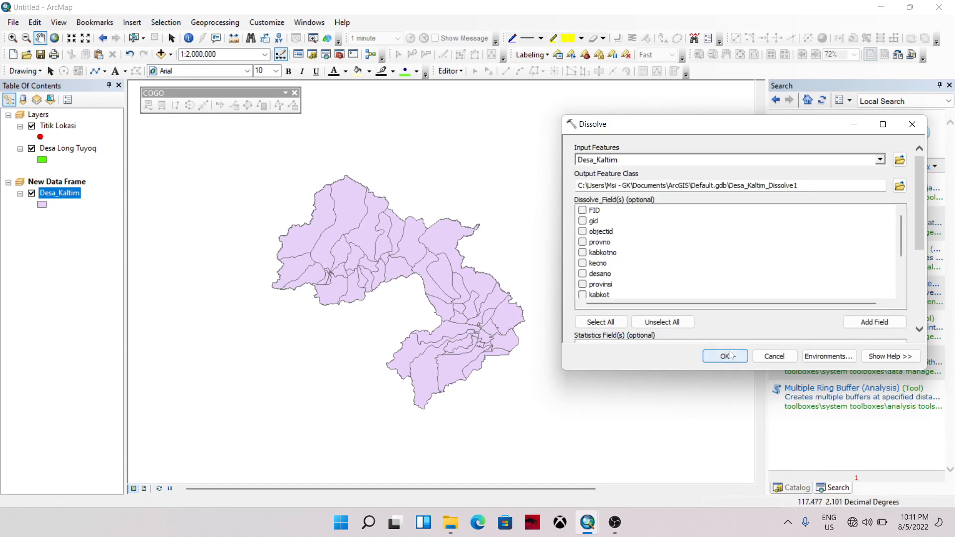
pyautogui.moveTo(902, 241); pyautogui.dragTo(904, 253)
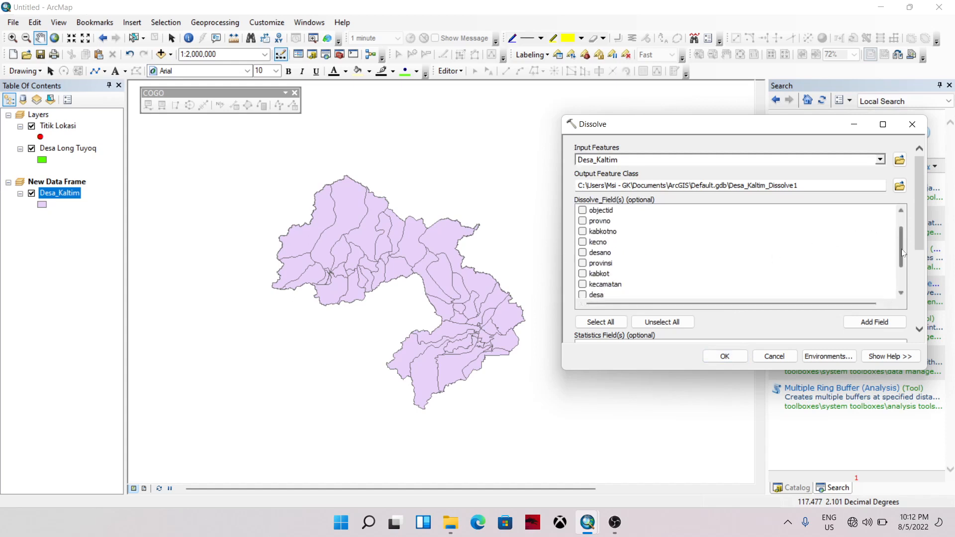
pyautogui.click(582, 284)
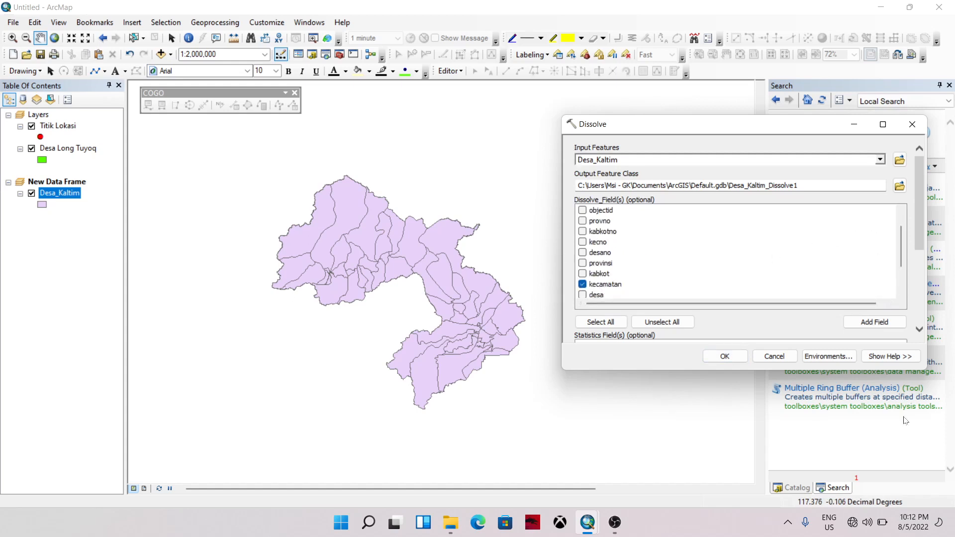
pyautogui.click(714, 354)
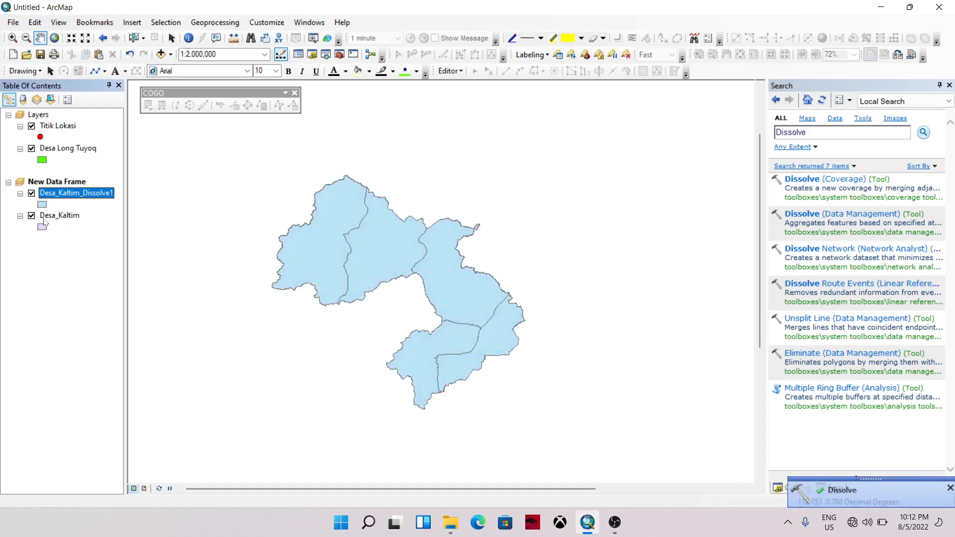
# Remove the original Desa_Kaltim layer from the new data frame.
pyautogui.click(43, 218)
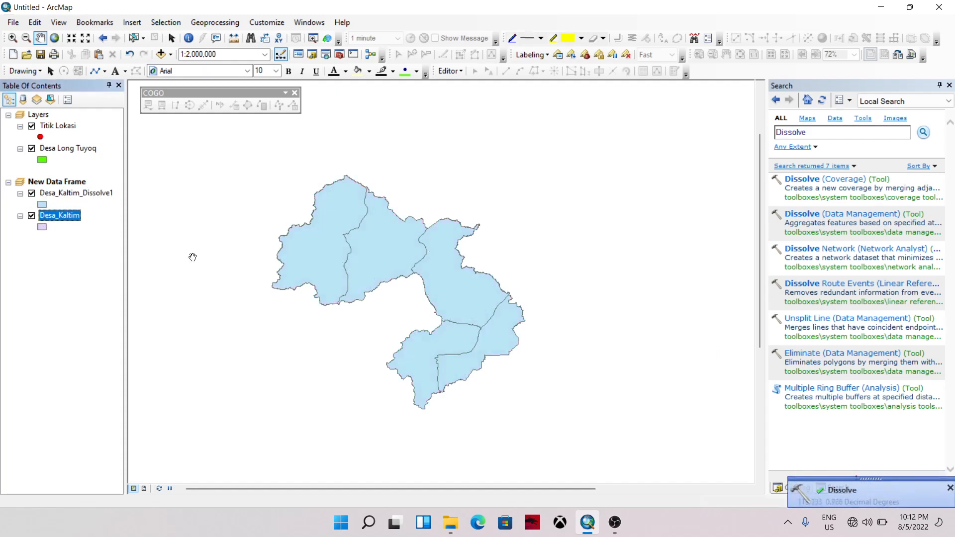
pyautogui.rightClick(71, 221)
pyautogui.click(81, 238)
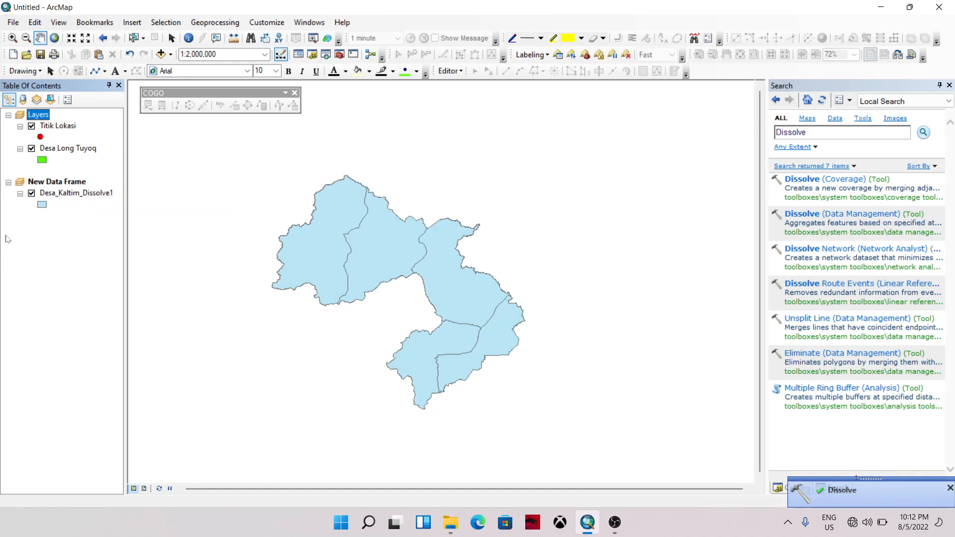
# Turn on feature labels for the Desa_Kaltim_Dissolve1 layer.
pyautogui.rightClick(53, 196)
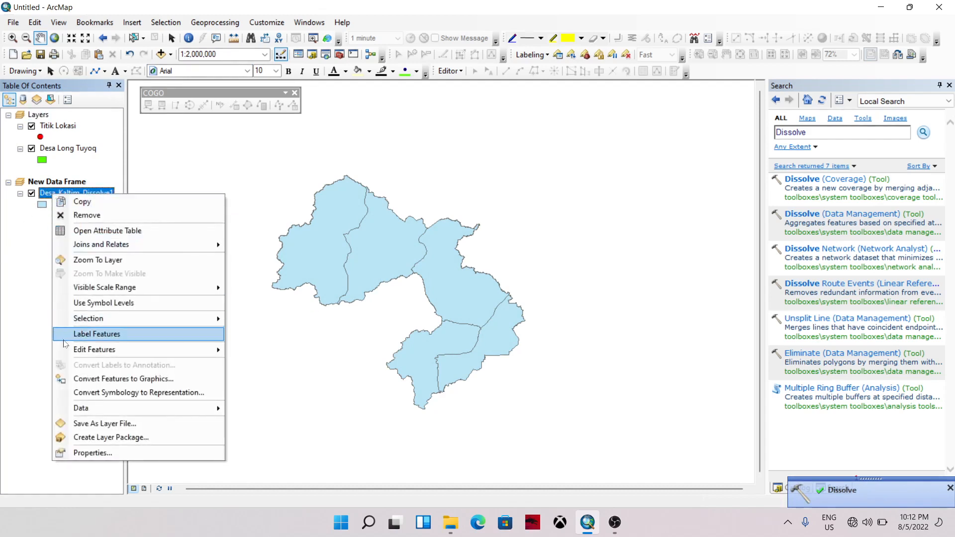
pyautogui.click(64, 339)
pyautogui.moveTo(387, 276); pyautogui.dragTo(404, 280)
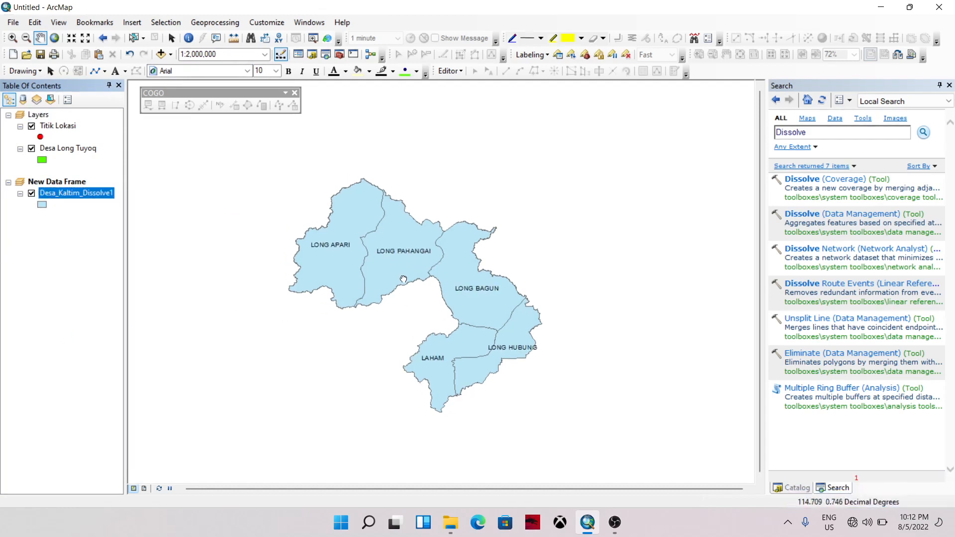
# Close the Search and Catalog windows to enlarge the map area.
pyautogui.click(949, 85)
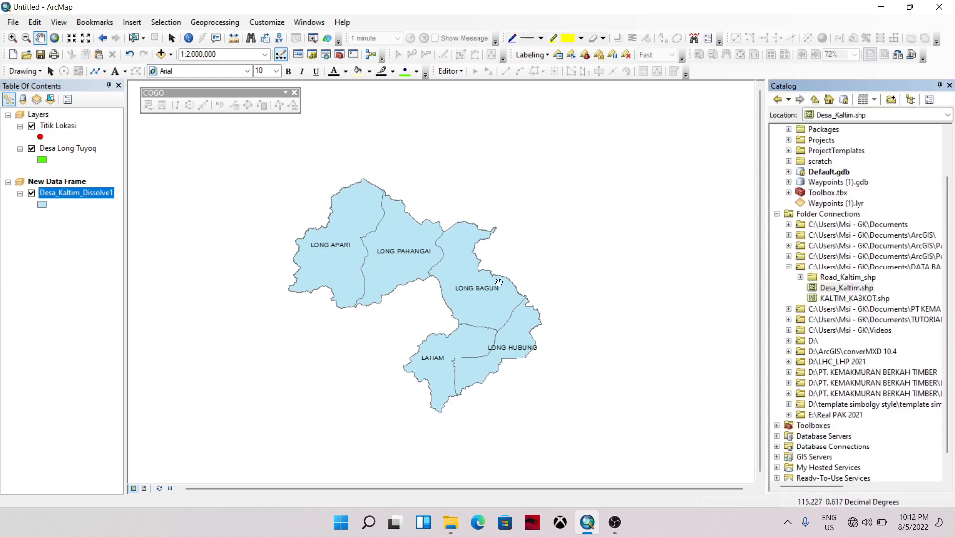
pyautogui.click(949, 85)
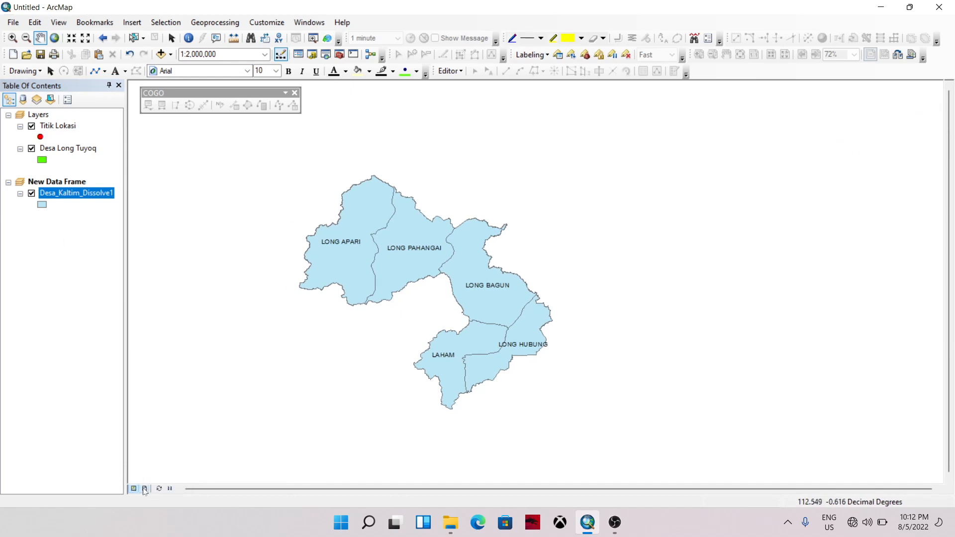
# Return to the layout view and enlarge the area around the inset data frame.
pyautogui.click(145, 489)
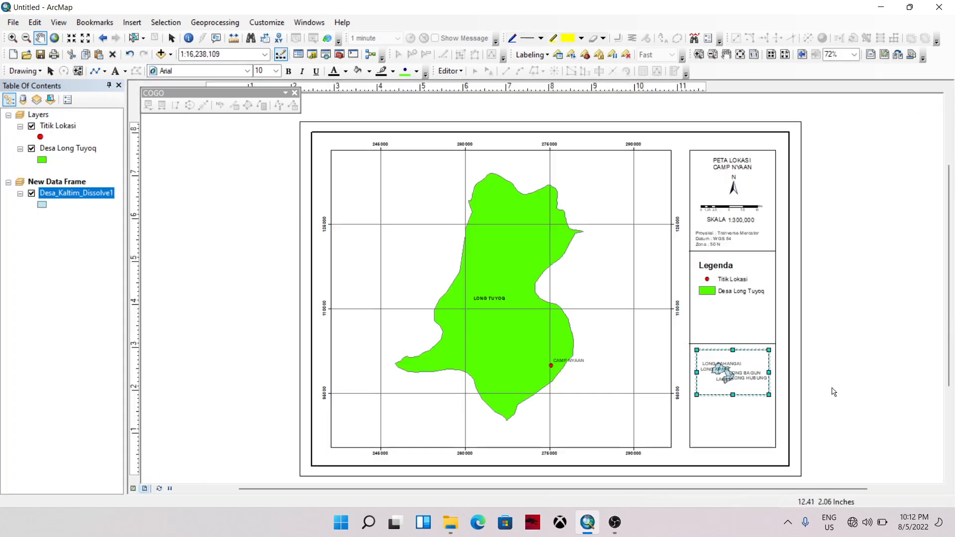
pyautogui.scroll(2, 834, 391)
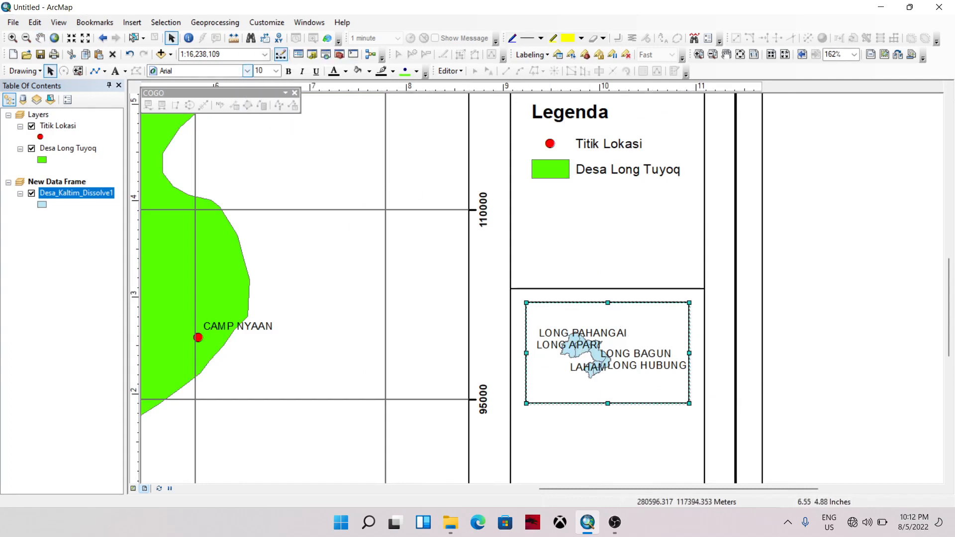
# Try scales of 1:10,000 and 1:500,000 for the inset data frame.
pyautogui.click(221, 54)
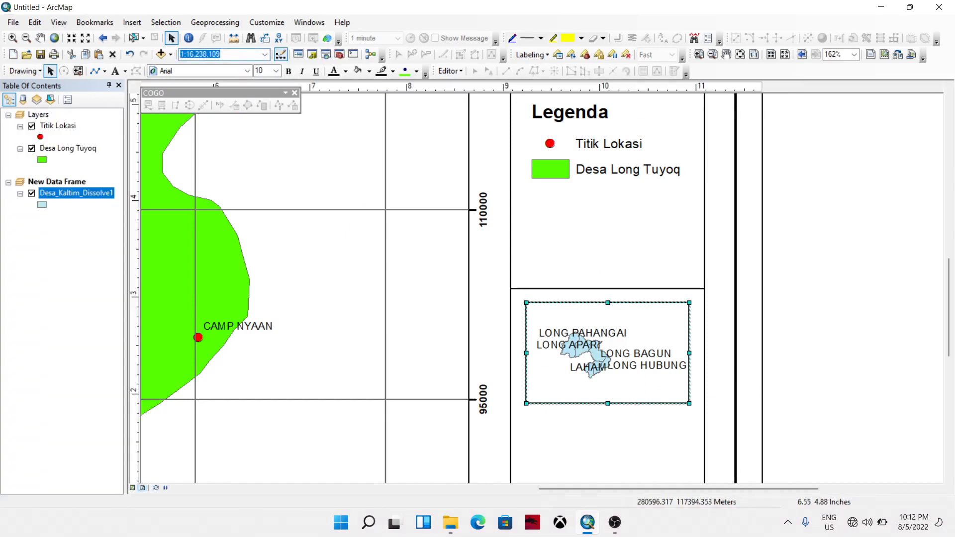
pyautogui.write('10000')
pyautogui.press('Return')
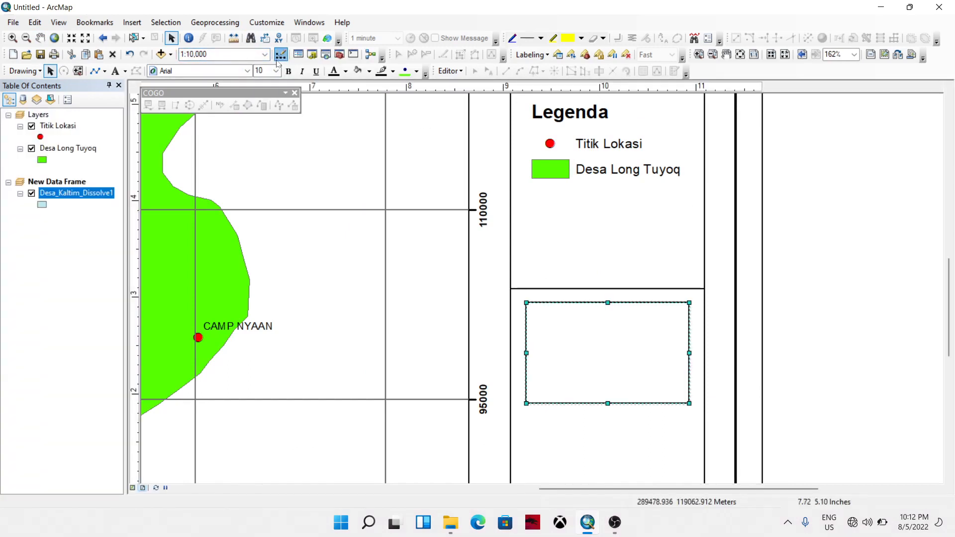
pyautogui.click(265, 54)
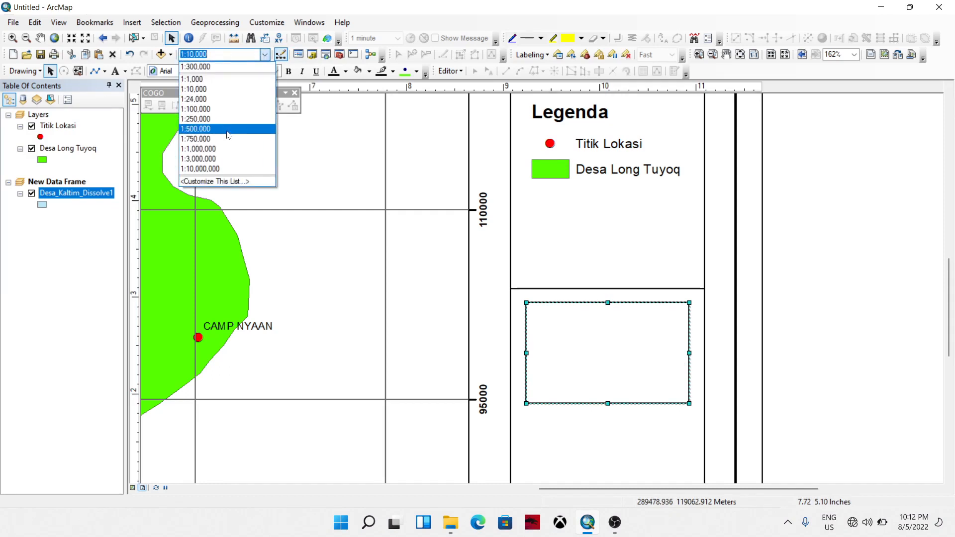
pyautogui.click(227, 130)
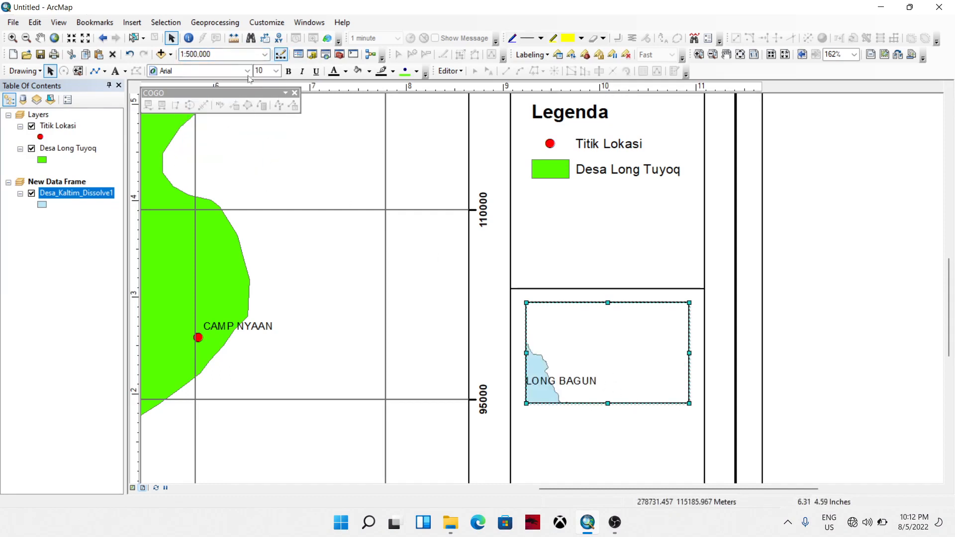
# Fit the inset to the extent of the Desa_Kaltim_Dissolve1 layer and set its scale to 1:8,000,000.
pyautogui.rightClick(73, 194)
pyautogui.click(88, 257)
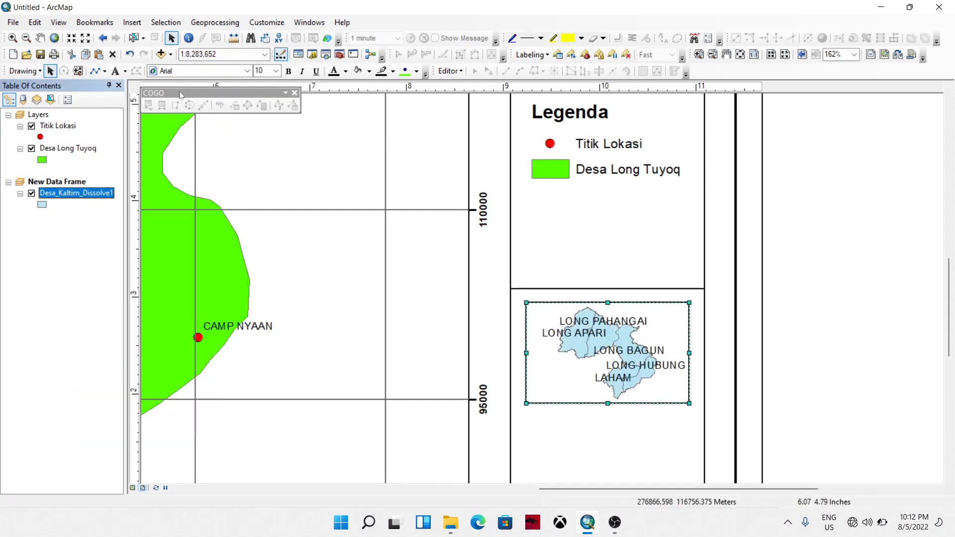
pyautogui.click(219, 54)
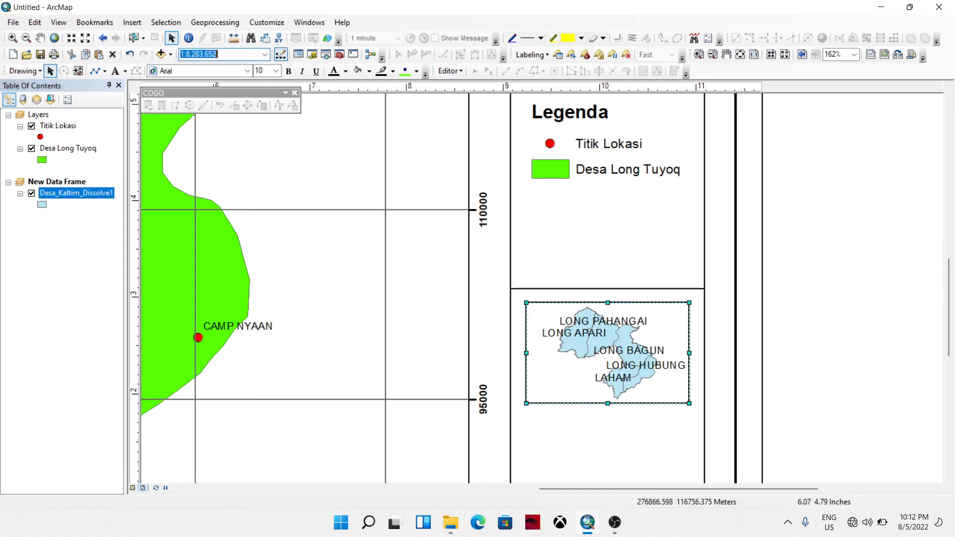
pyautogui.write('8,')
pyautogui.write('000,000')
pyautogui.press('Return')
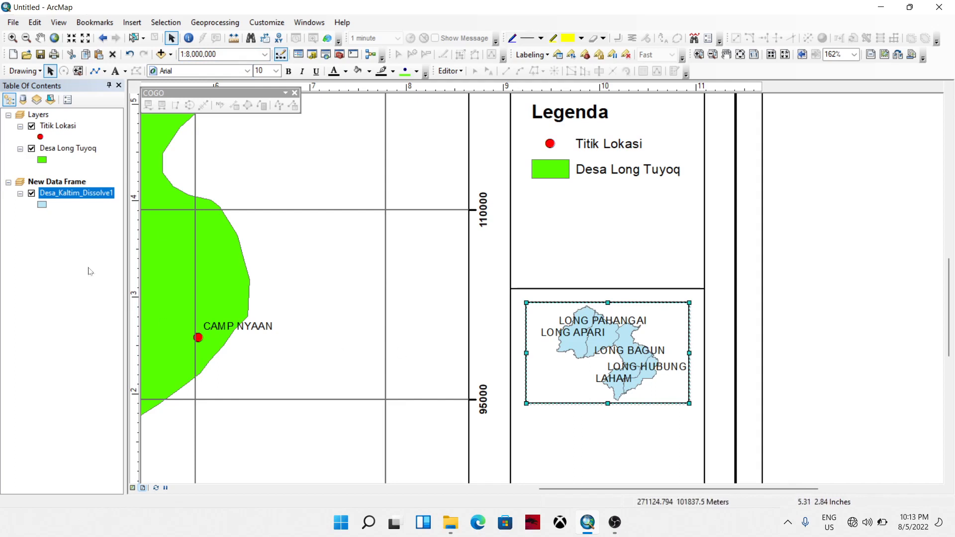
# Set the label font size of the Desa_Kaltim_Dissolve1 layer to 3.
pyautogui.rightClick(82, 194)
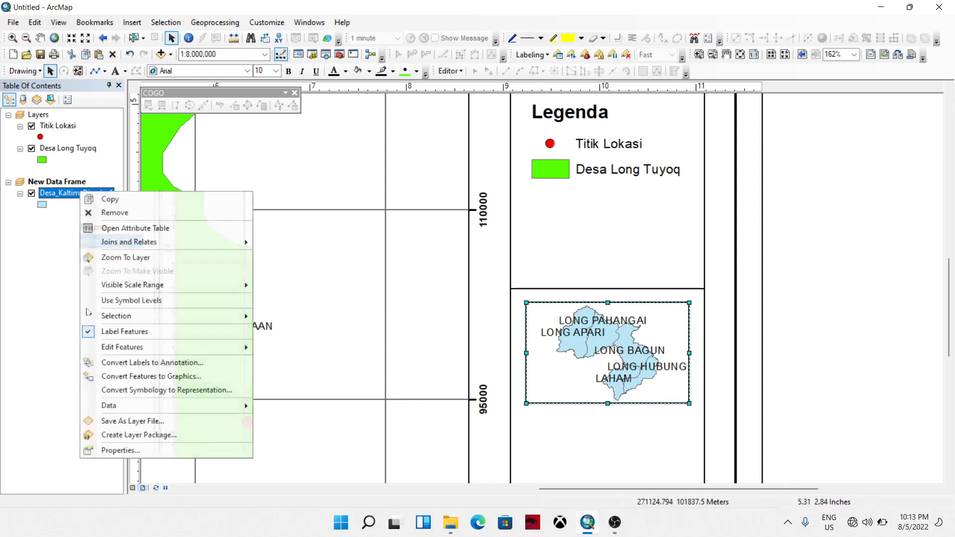
pyautogui.click(99, 450)
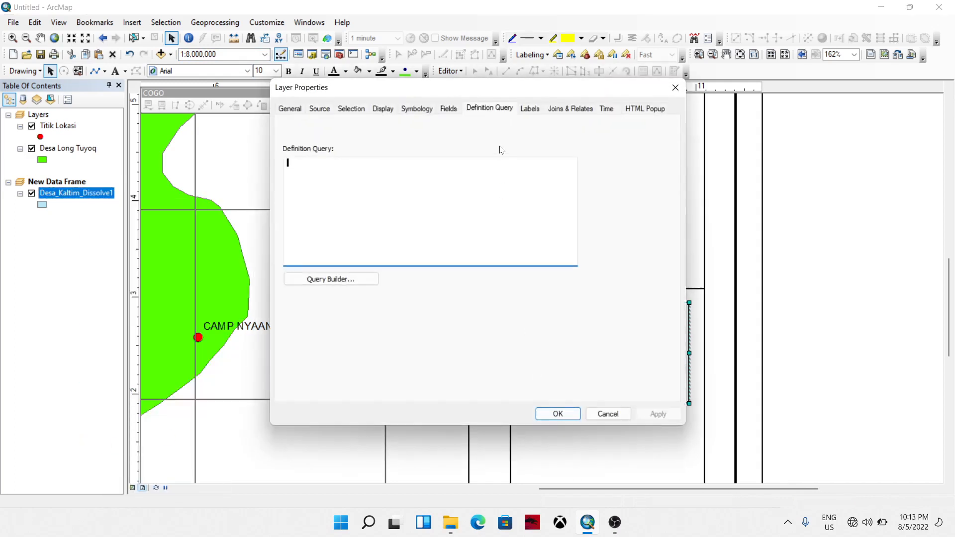
pyautogui.click(529, 108)
pyautogui.click(524, 239)
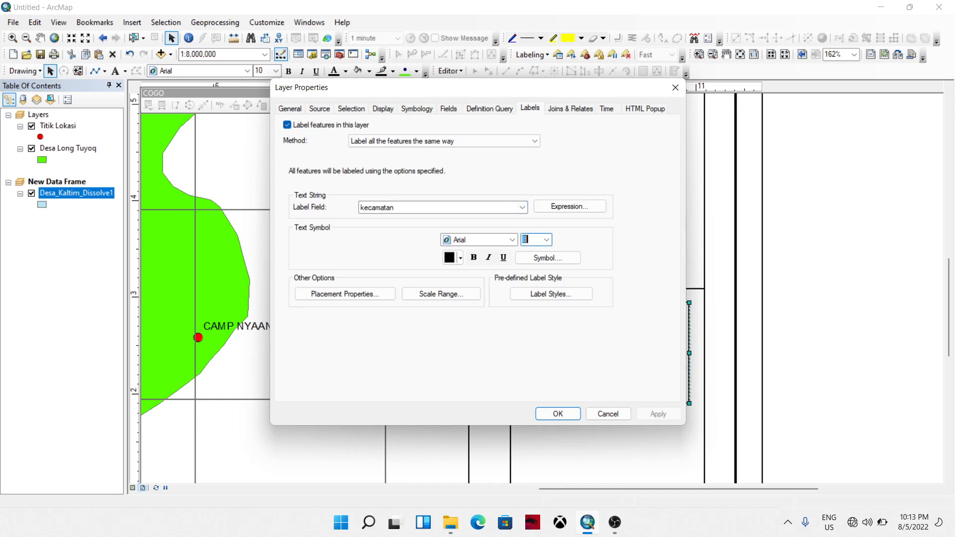
pyautogui.click(557, 414)
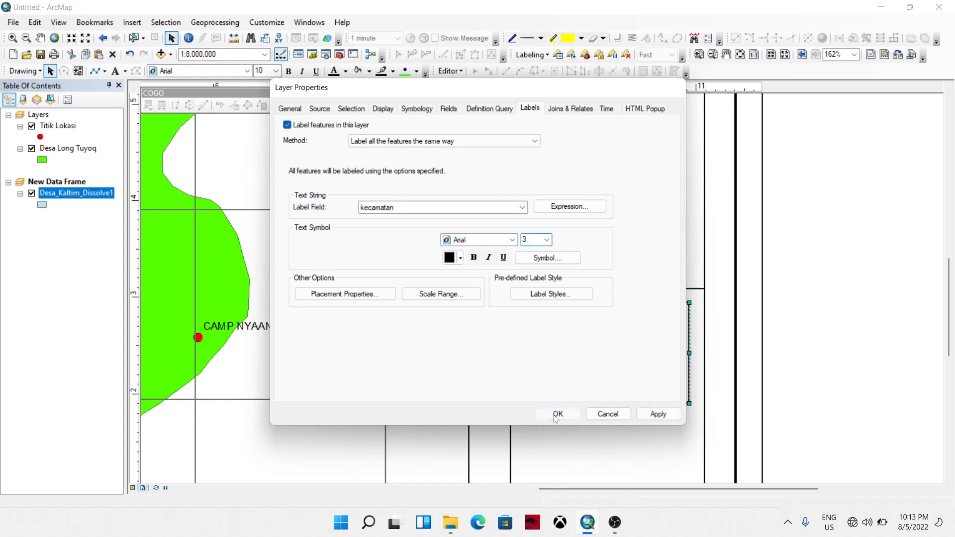
pyautogui.click(877, 342)
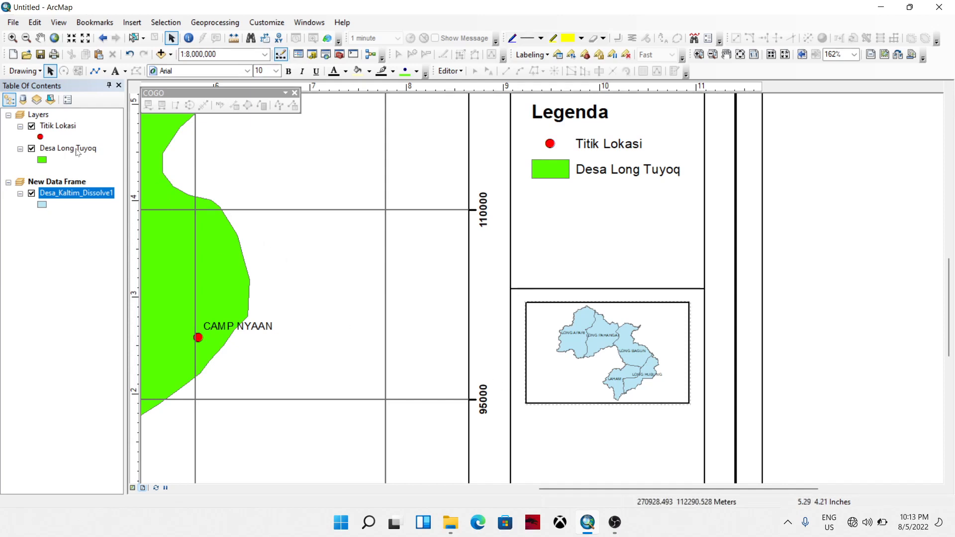
# Copy the Desa Long Tuyoq layer into the new data frame above Desa_Kaltim_Dissolve1 and fill it with red.
pyautogui.click(78, 153)
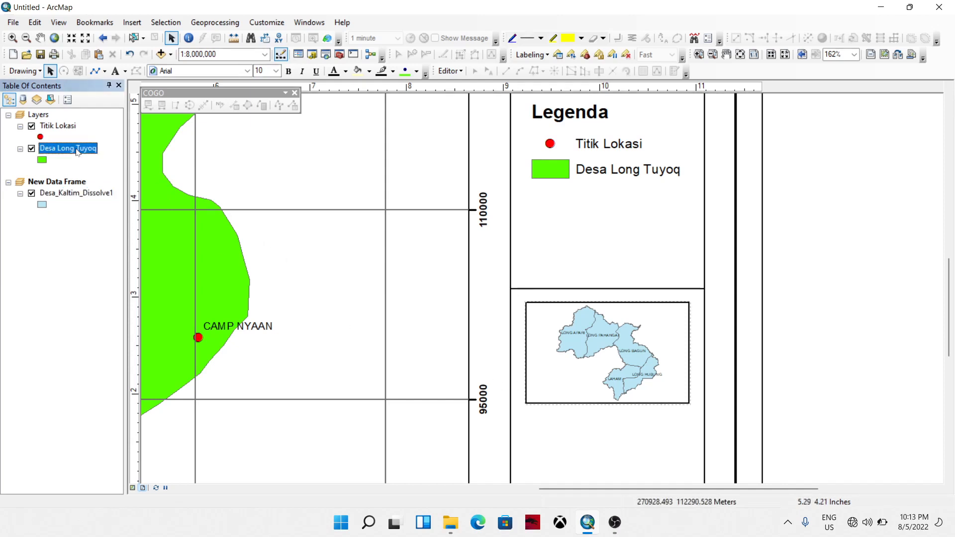
pyautogui.moveTo(76, 167); pyautogui.dragTo(75, 190)
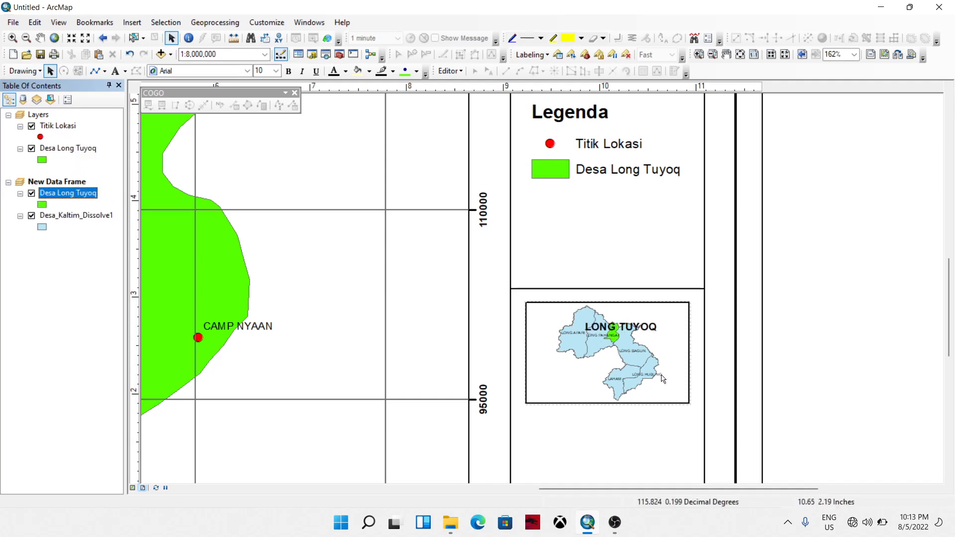
pyautogui.rightClick(42, 207)
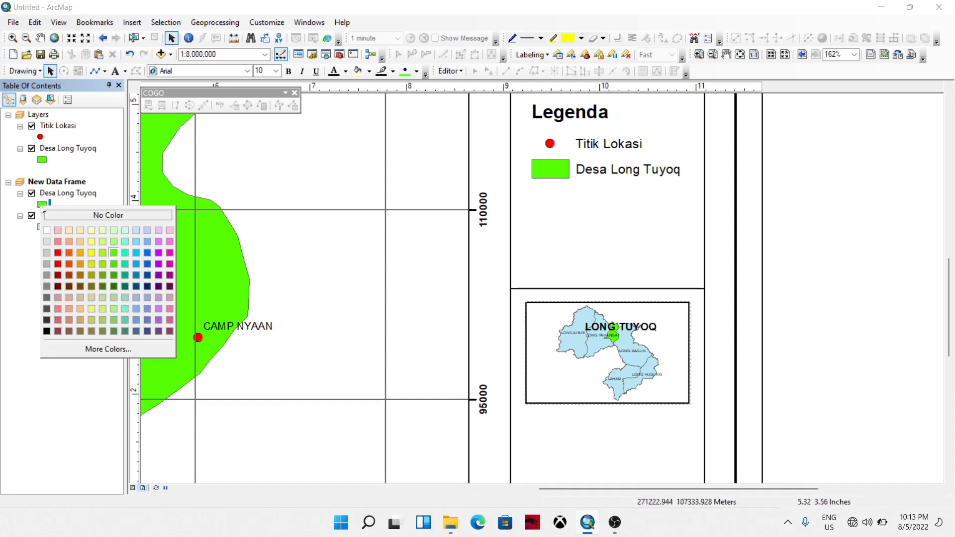
pyautogui.click(58, 253)
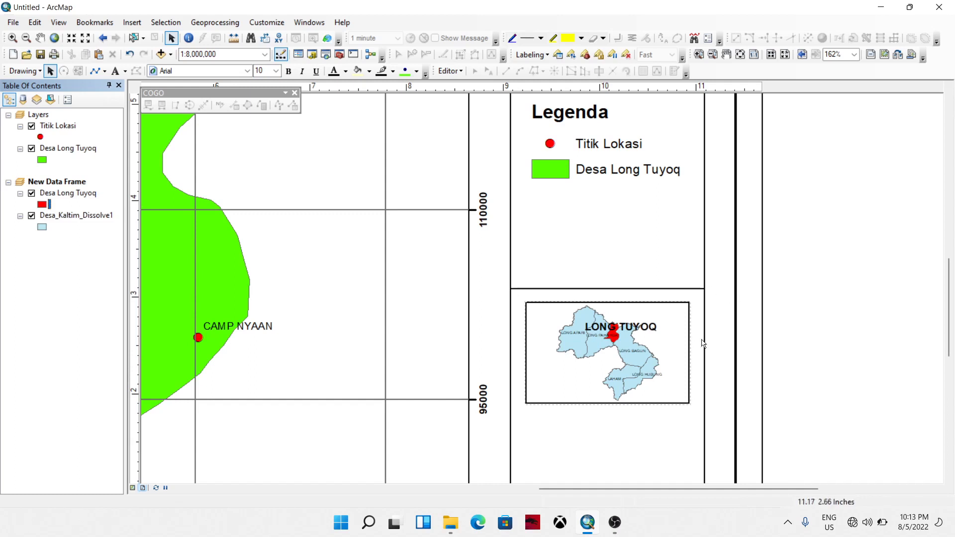
# Add an extent indicator for the Layers data frame to the inset data frame.
pyautogui.scroll(-2, 674, 356)
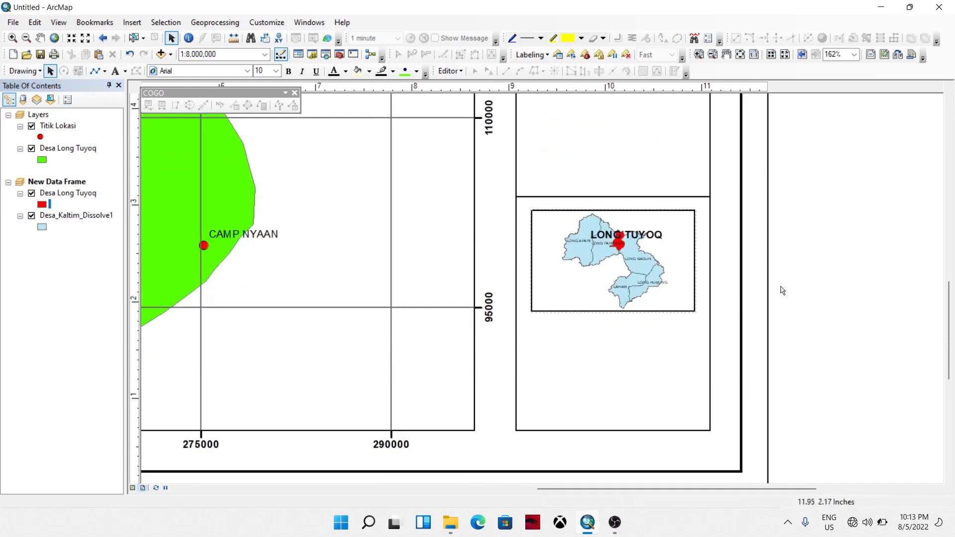
pyautogui.moveTo(727, 314); pyautogui.dragTo(712, 301)
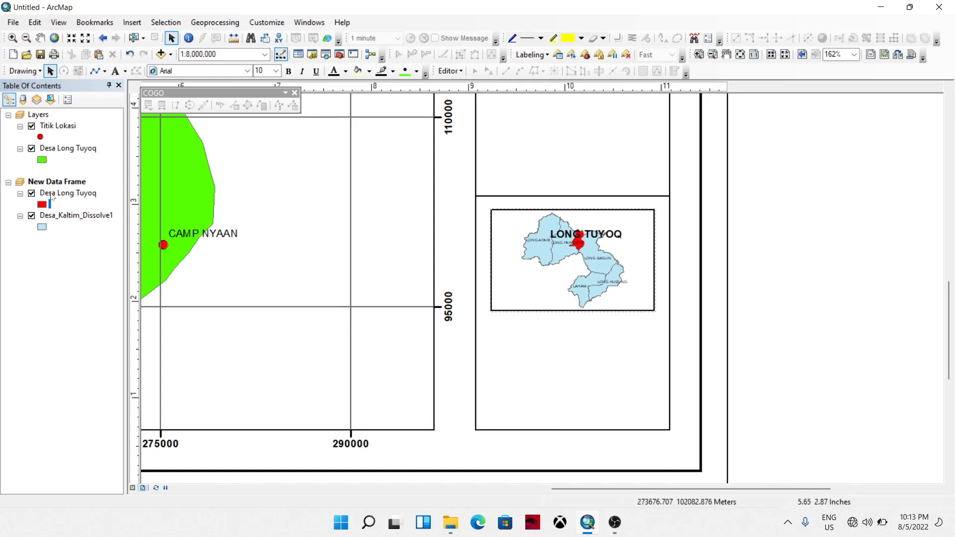
pyautogui.click(498, 269)
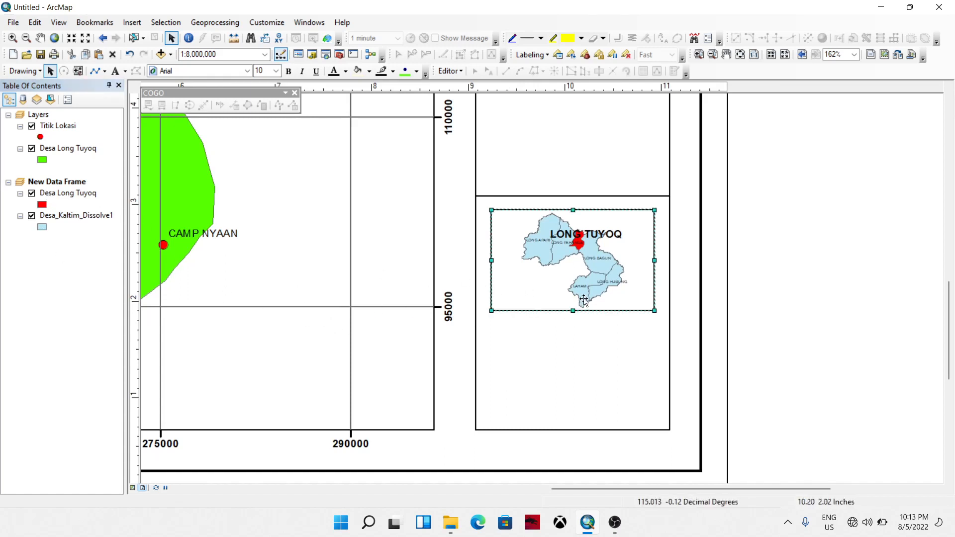
pyautogui.rightClick(544, 282)
pyautogui.click(557, 273)
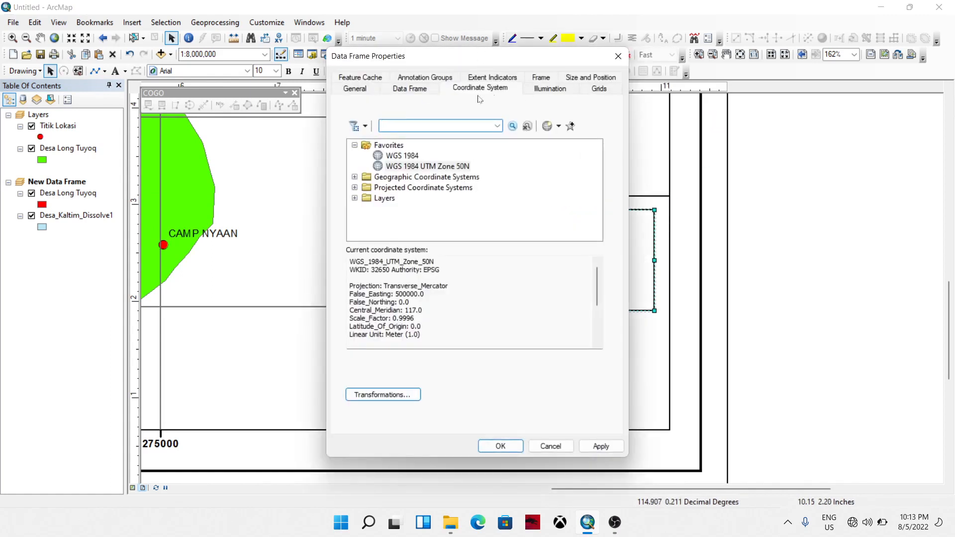
pyautogui.click(476, 79)
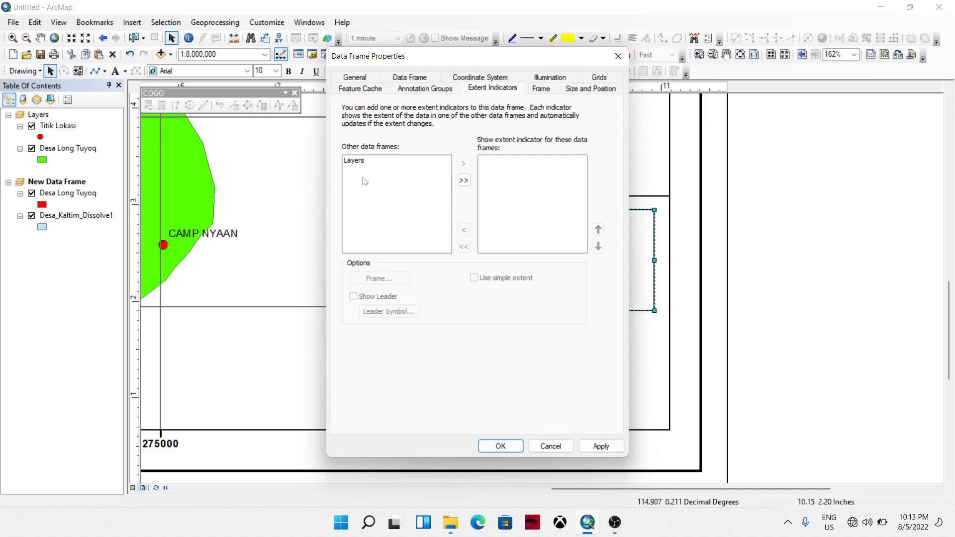
pyautogui.click(356, 161)
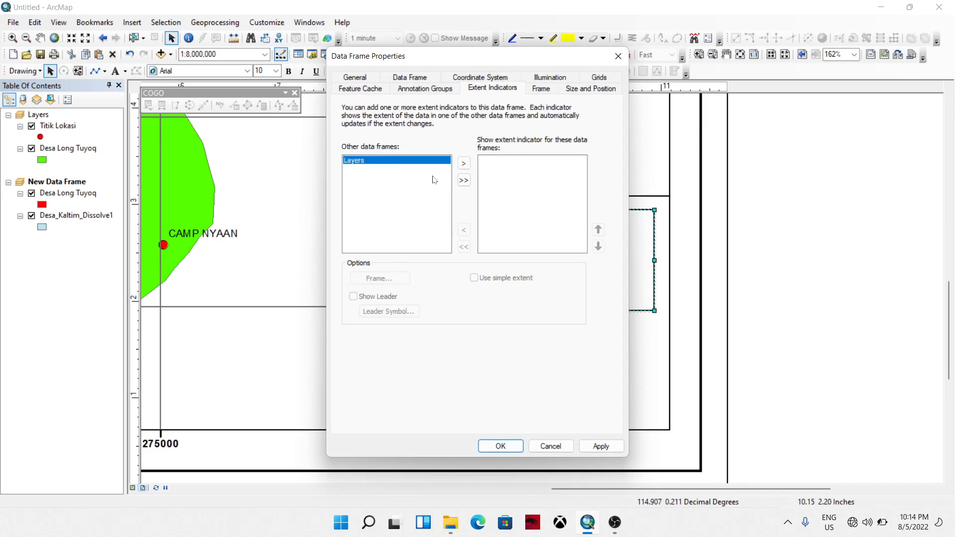
pyautogui.click(464, 164)
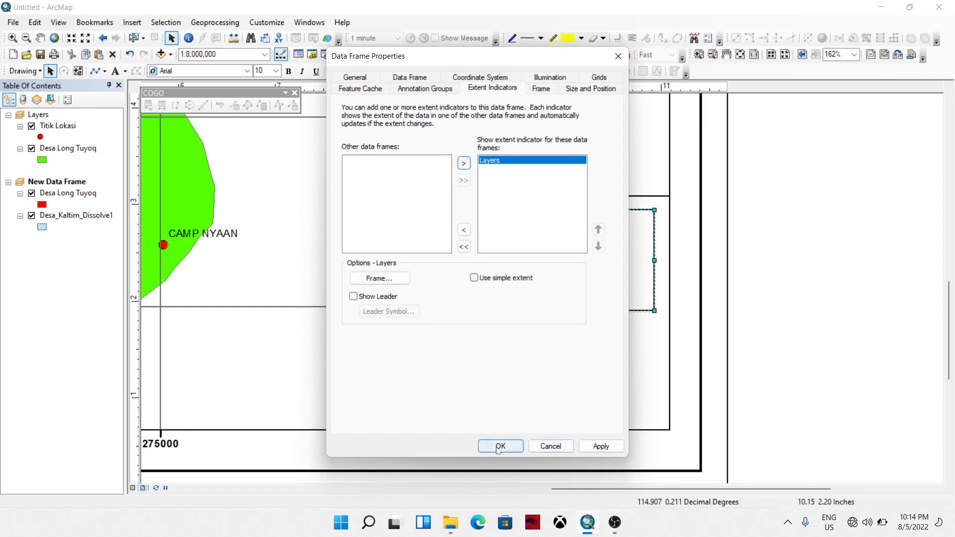
pyautogui.click(499, 446)
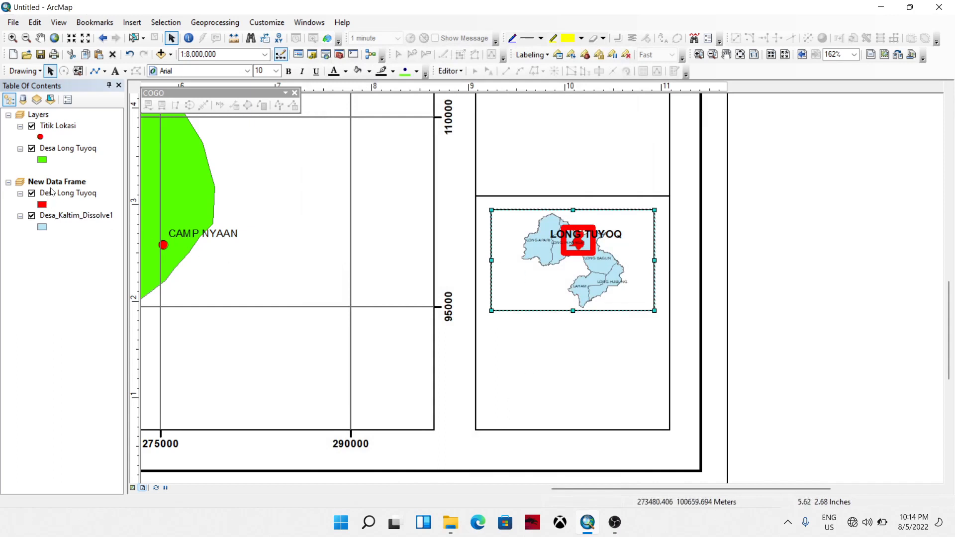
# Change the border of the inset's extent indicator to a 1.0 Point line in red.
pyautogui.click(597, 263)
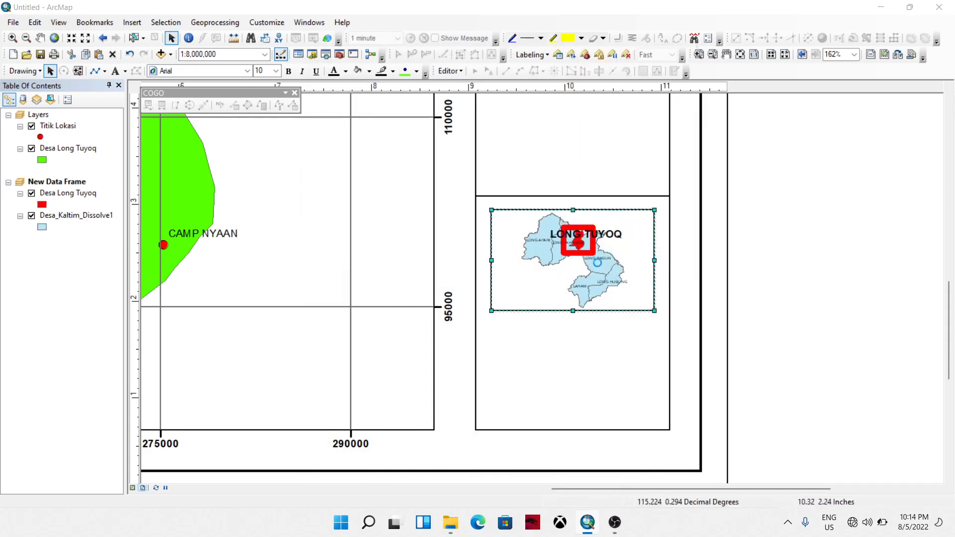
pyautogui.click(492, 172)
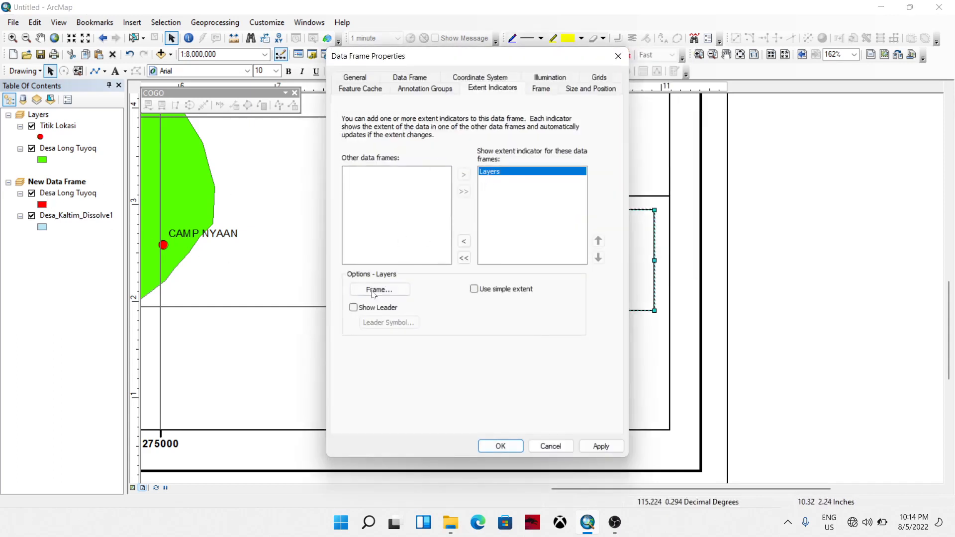
pyautogui.click(386, 289)
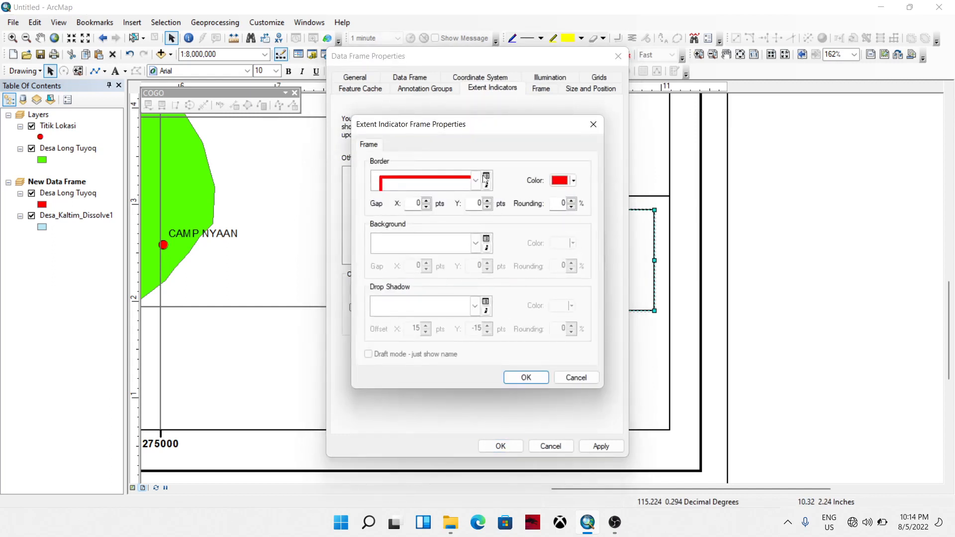
pyautogui.click(477, 180)
pyautogui.click(428, 244)
pyautogui.click(476, 182)
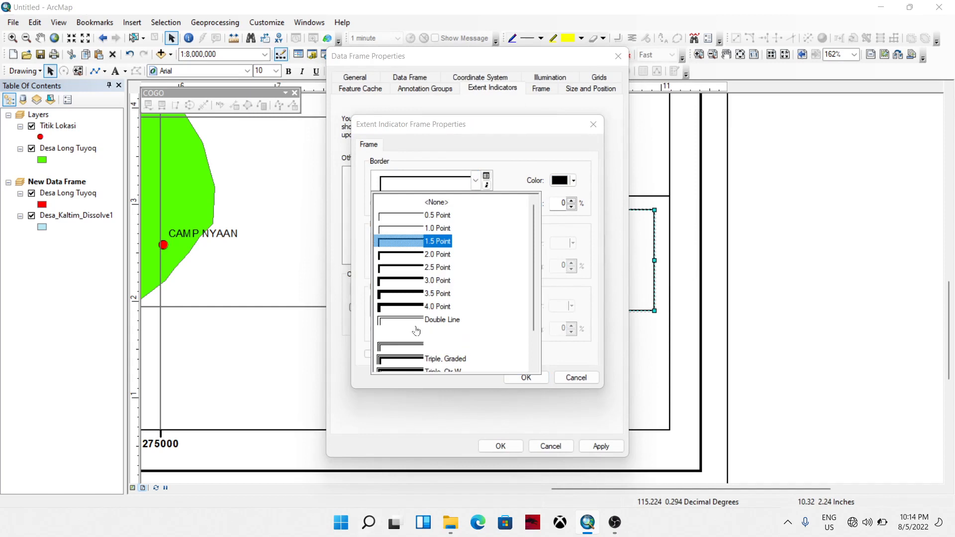
pyautogui.click(423, 228)
pyautogui.click(573, 181)
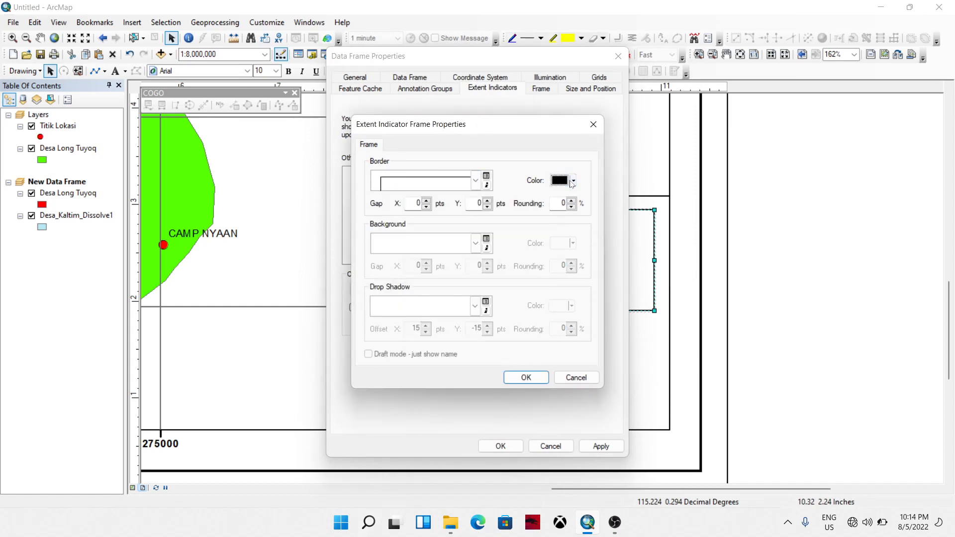
pyautogui.click(568, 234)
pyautogui.click(527, 378)
pyautogui.click(501, 446)
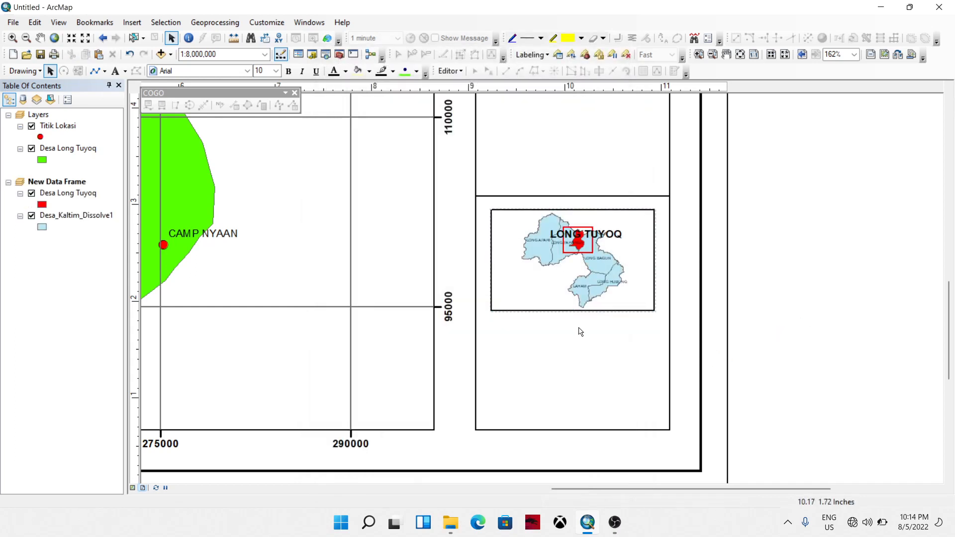
# Move the inset data frame slightly down within its box on the layout.
pyautogui.click(584, 291)
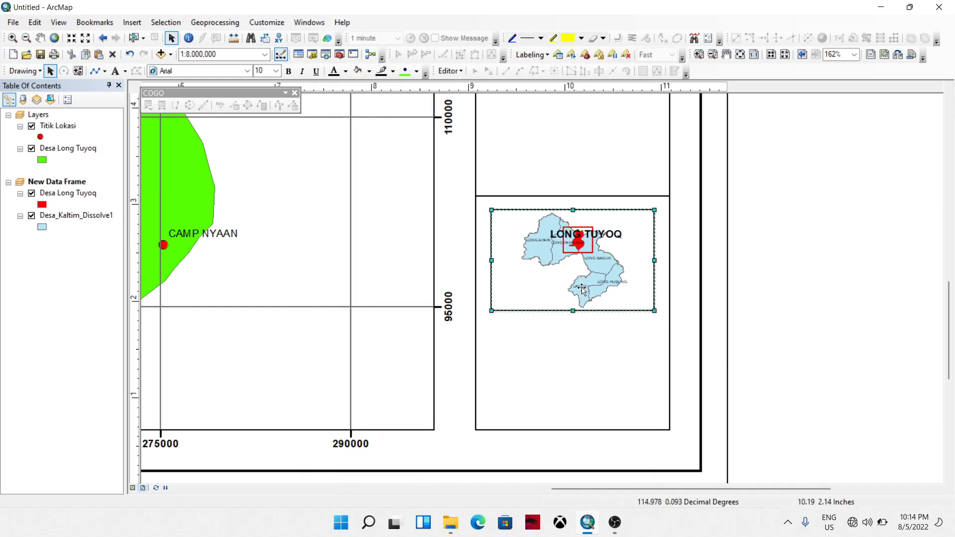
pyautogui.moveTo(582, 289); pyautogui.dragTo(583, 297)
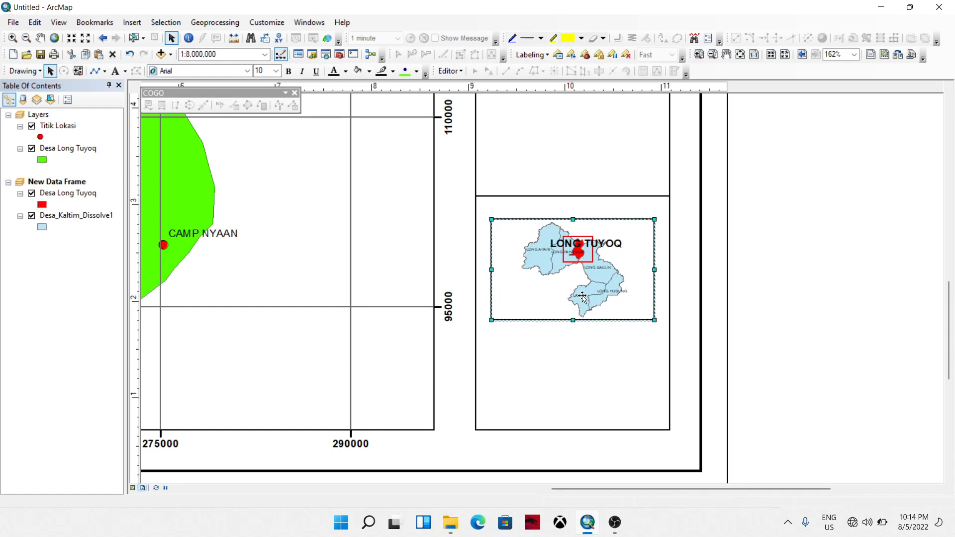
# Add a graticule to the inset data frame with lines and labels every 1 degree and a simple border.
pyautogui.rightClick(615, 295)
pyautogui.click(629, 282)
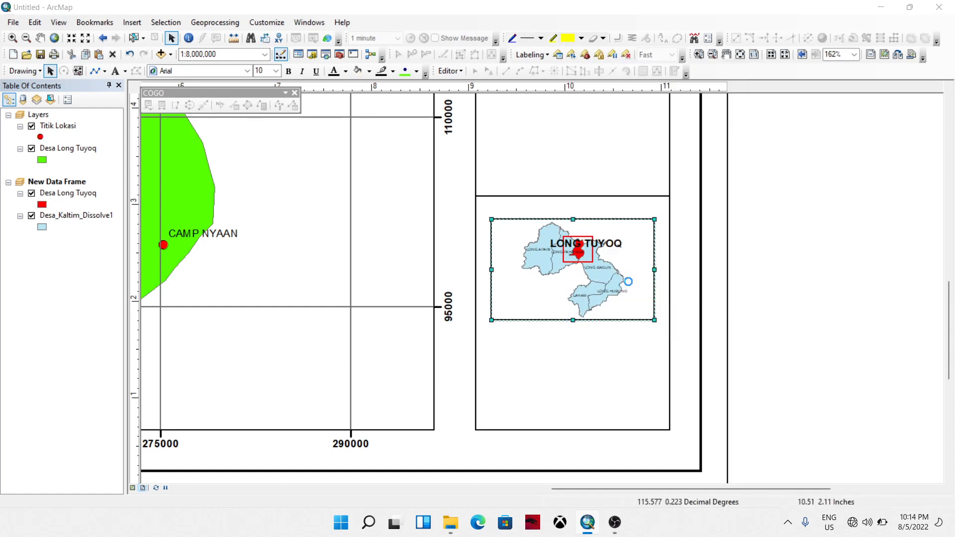
pyautogui.click(601, 79)
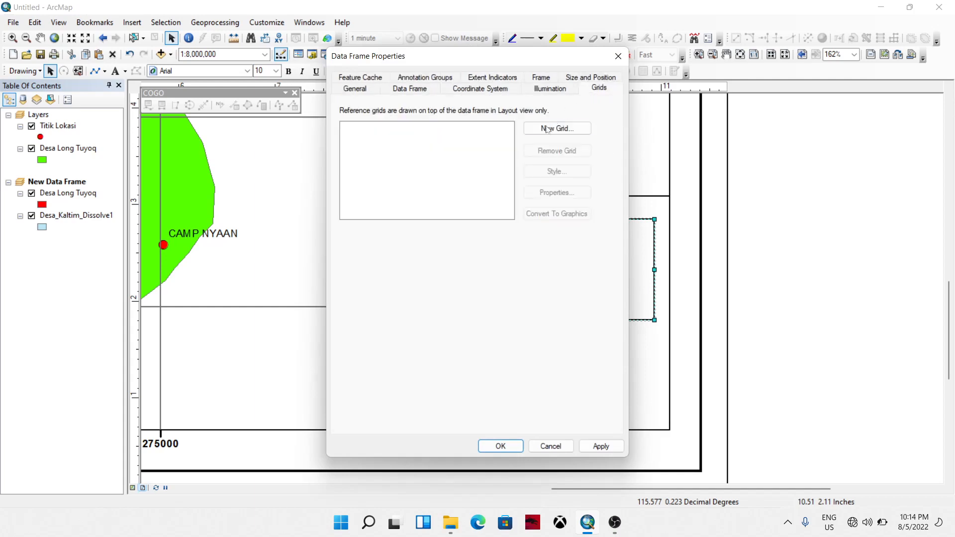
pyautogui.click(549, 129)
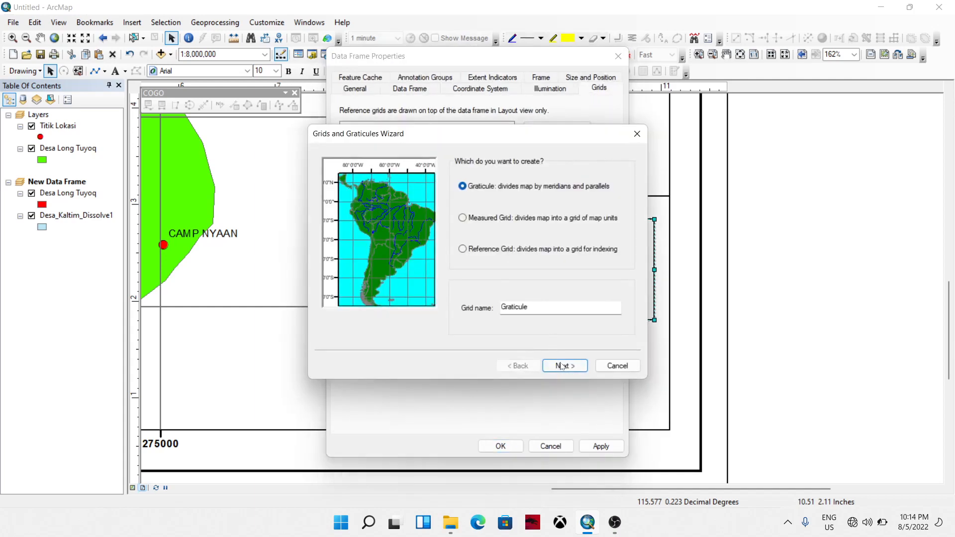
pyautogui.click(561, 367)
pyautogui.click(520, 370)
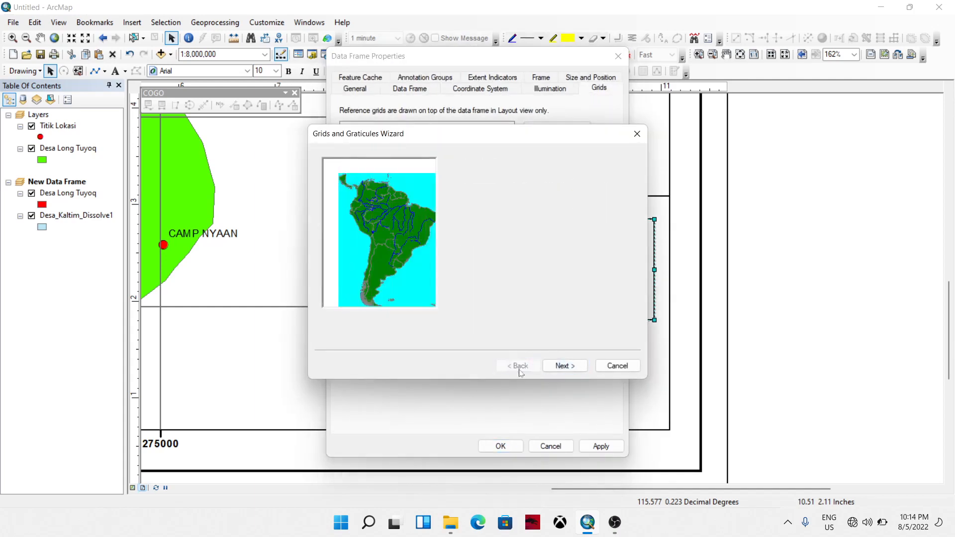
pyautogui.click(565, 366)
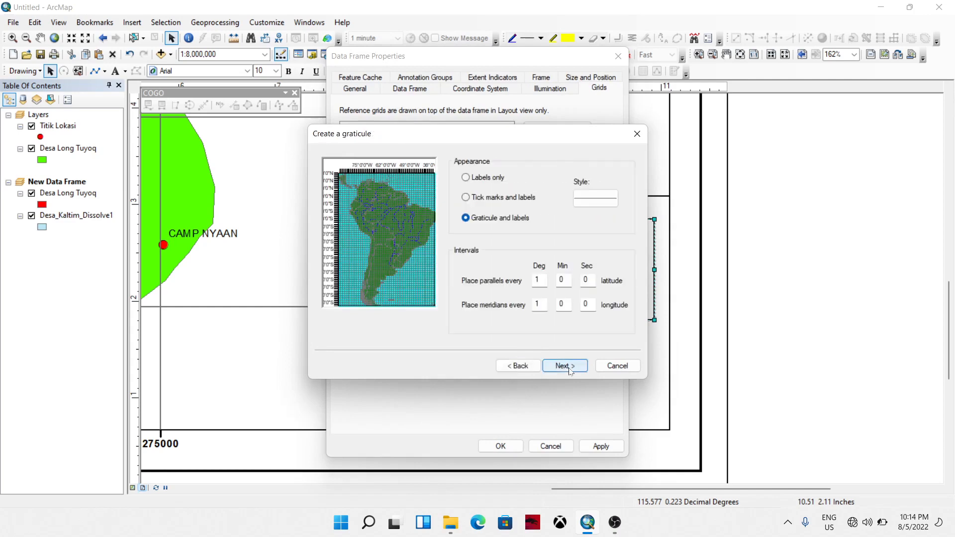
pyautogui.click(565, 366)
pyautogui.click(570, 366)
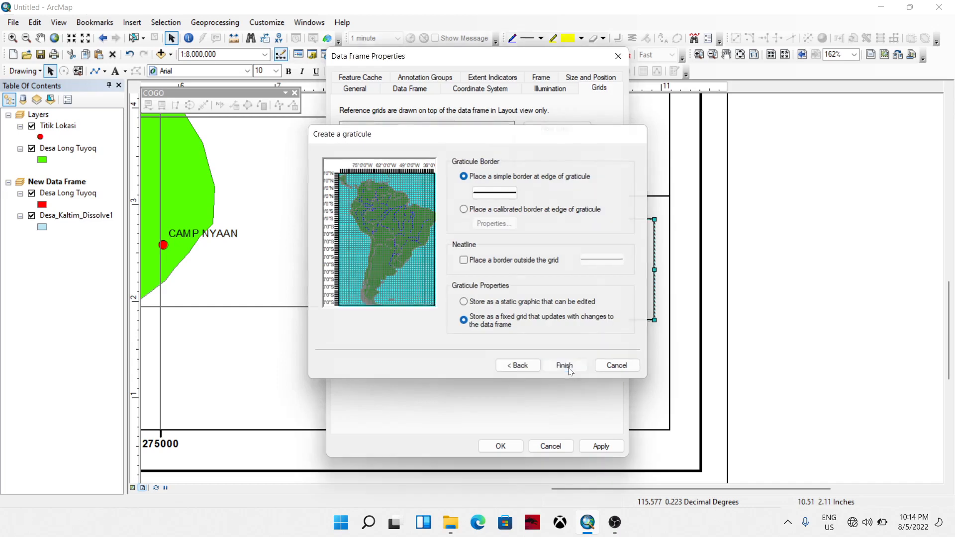
pyautogui.click(565, 366)
pyautogui.click(500, 446)
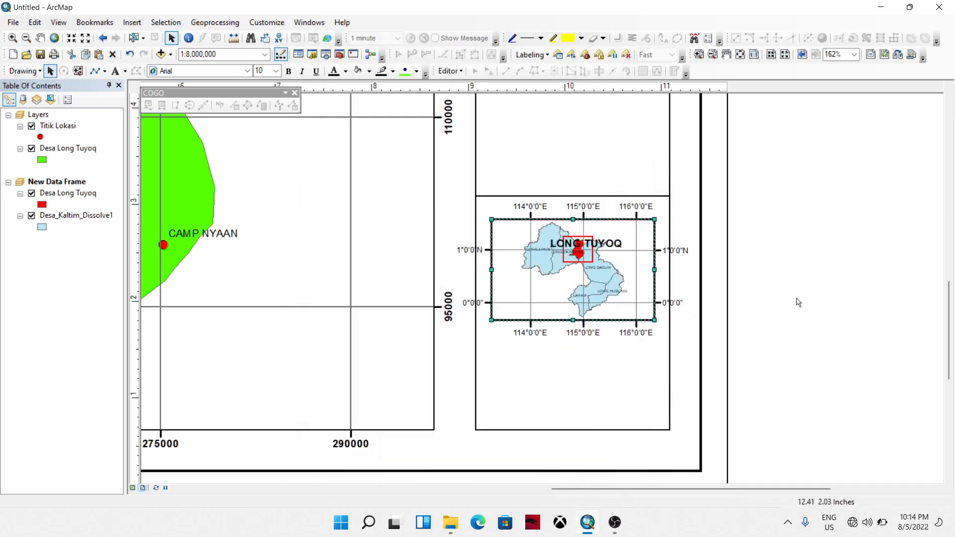
# Turn the graticule's left and right labels vertical on the inset data frame.
pyautogui.rightClick(568, 296)
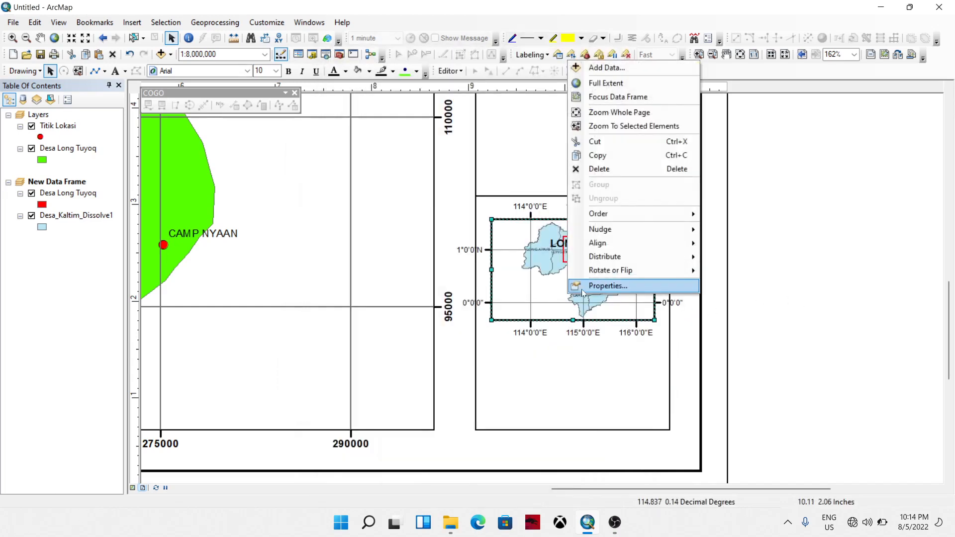
pyautogui.click(584, 289)
pyautogui.click(562, 204)
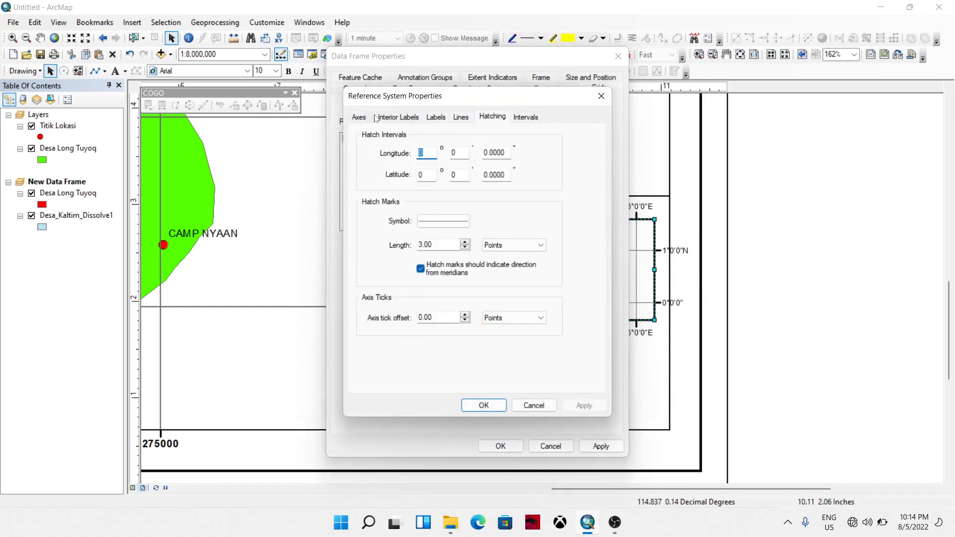
pyautogui.click(435, 118)
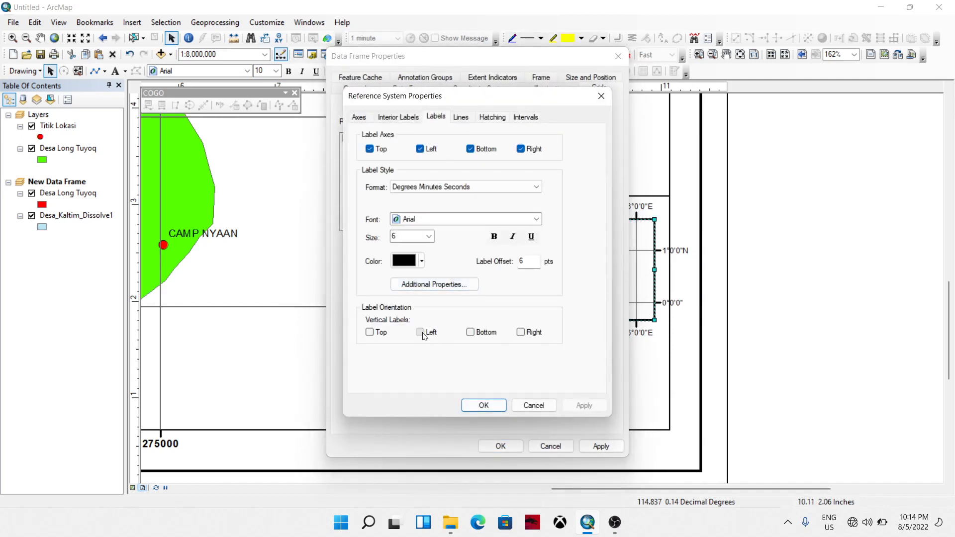
pyautogui.click(488, 403)
pyautogui.click(501, 446)
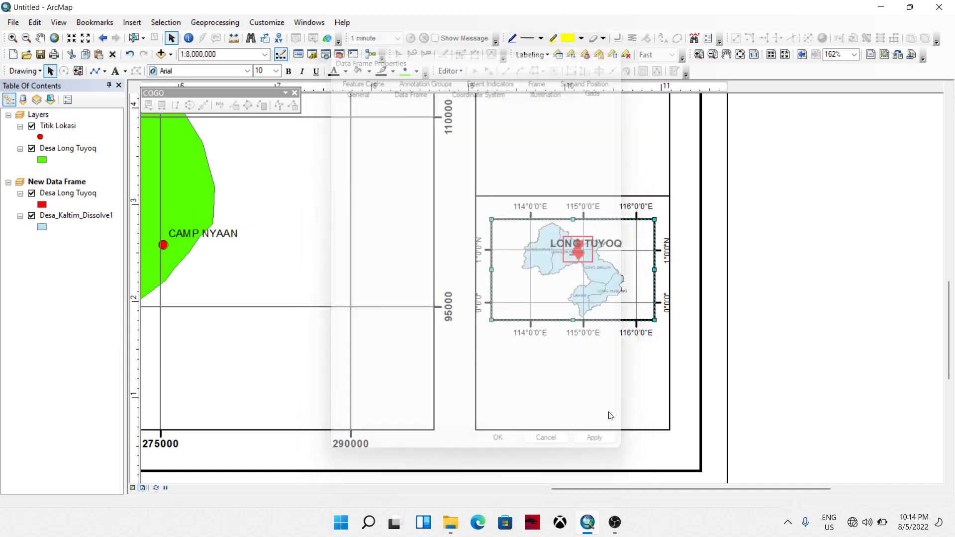
# Set the inset graticule's label offset to 3 pts and reduce its major division tick size.
pyautogui.rightClick(571, 292)
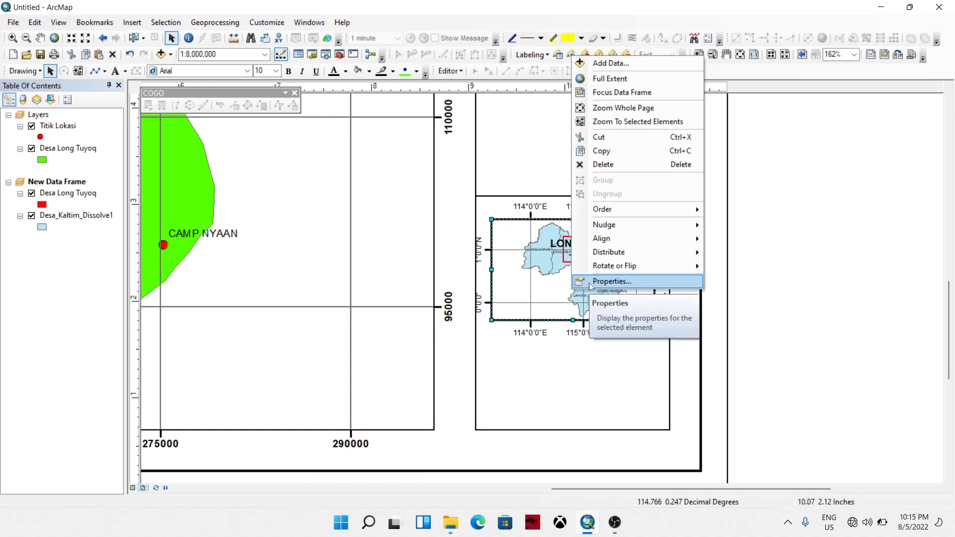
pyautogui.click(549, 328)
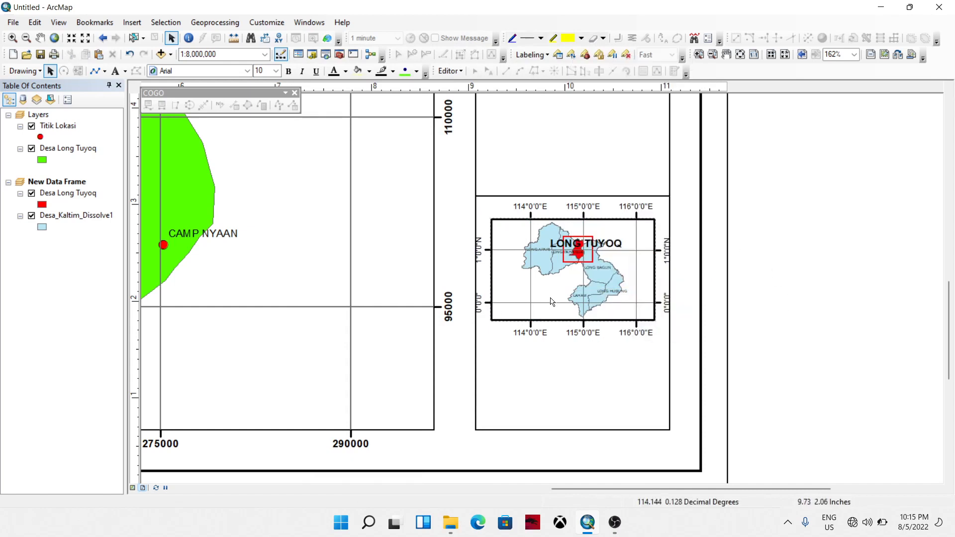
pyautogui.click(556, 303)
pyautogui.rightClick(557, 303)
pyautogui.click(578, 288)
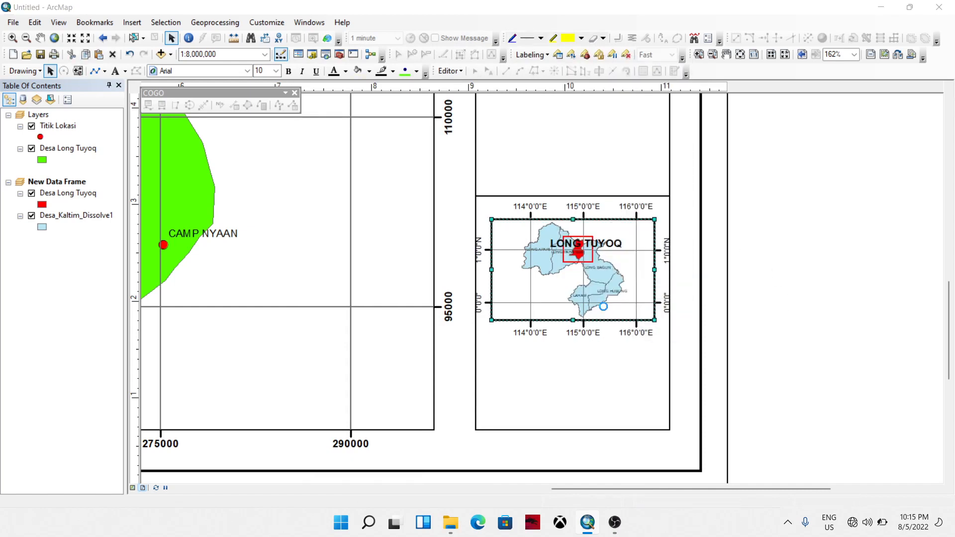
pyautogui.click(533, 205)
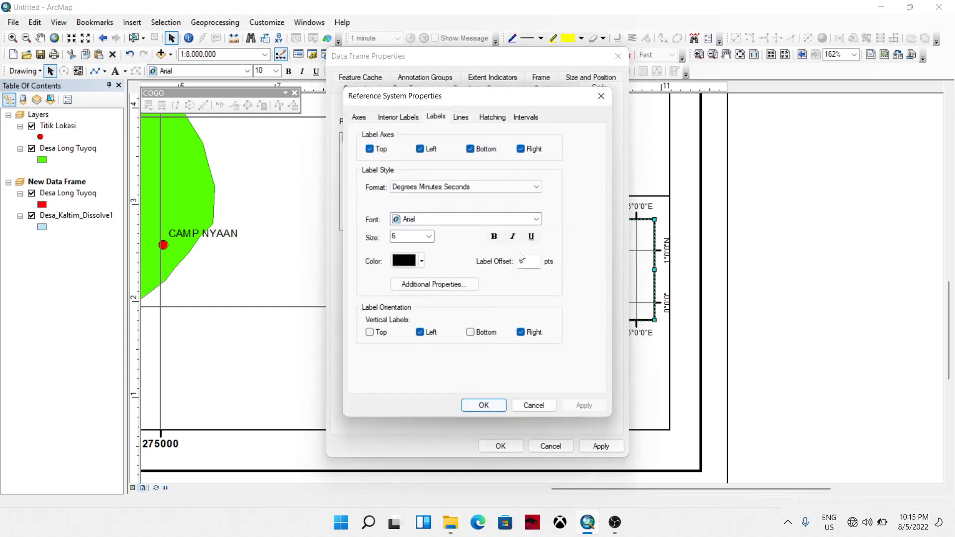
pyautogui.moveTo(539, 103); pyautogui.dragTo(350, 133)
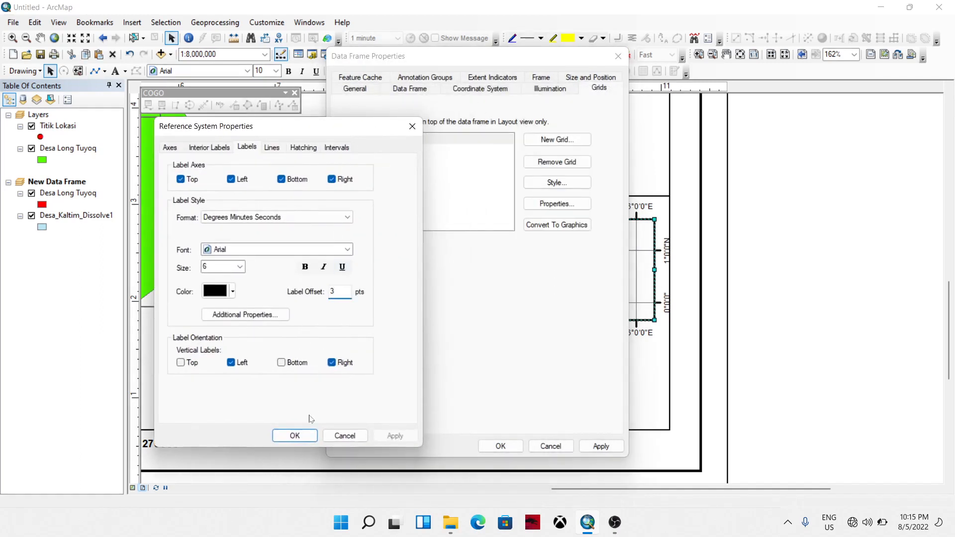
pyautogui.click(271, 148)
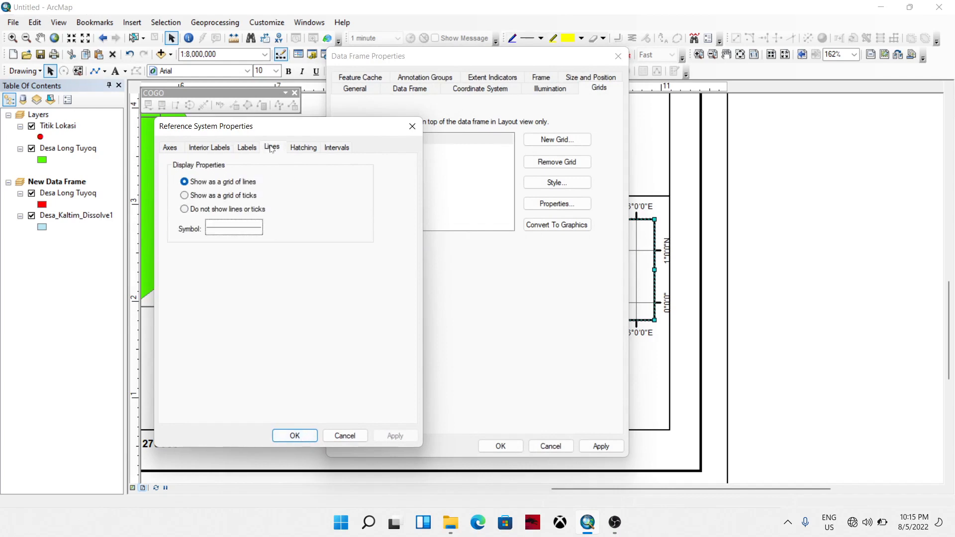
pyautogui.click(170, 150)
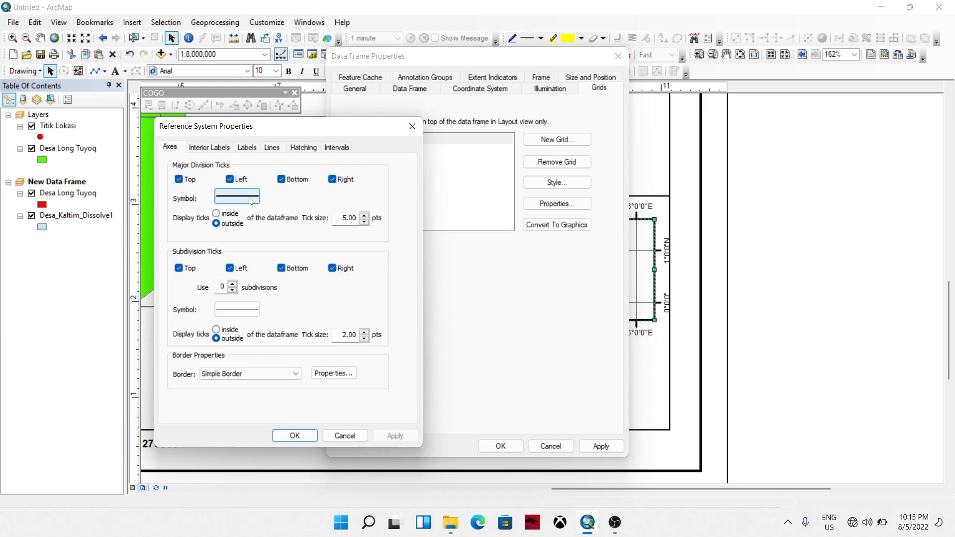
pyautogui.click(364, 223)
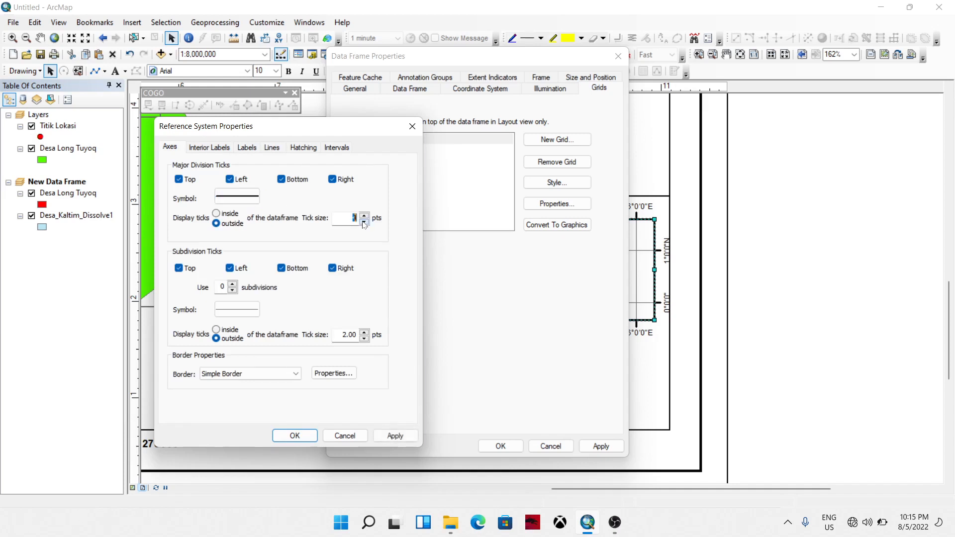
pyautogui.click(306, 438)
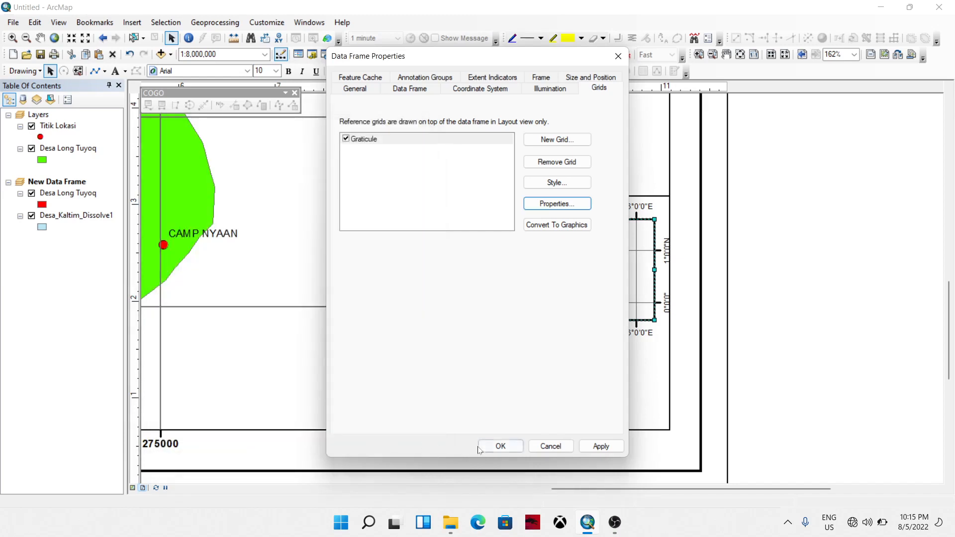
pyautogui.click(480, 448)
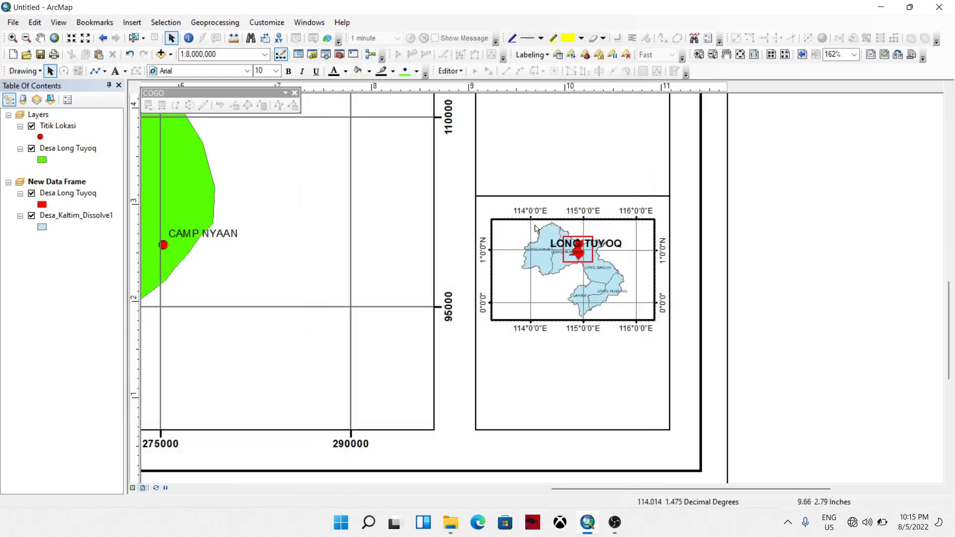
# Move the inset data frame down slightly and align it to the horizontal center of its surrounding box.
pyautogui.click(568, 278)
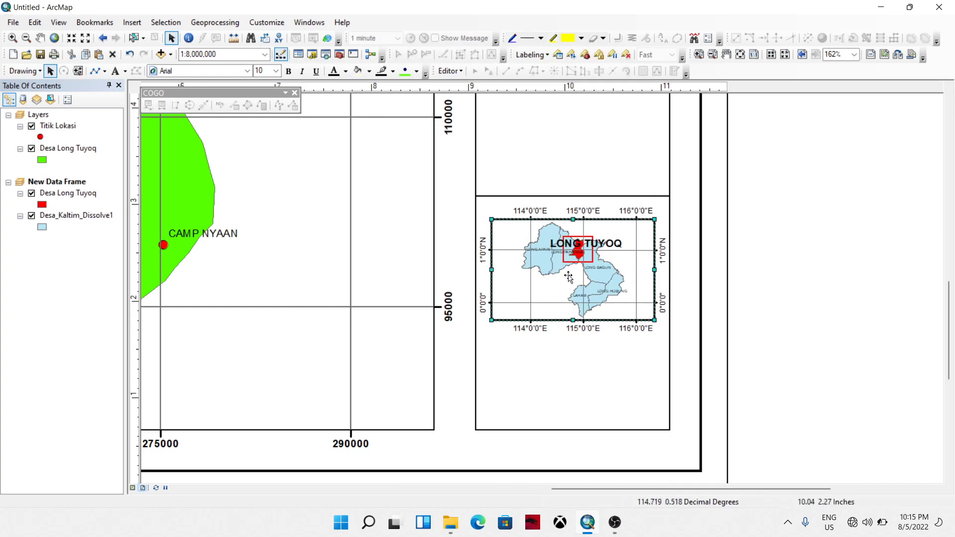
pyautogui.moveTo(583, 297); pyautogui.dragTo(583, 310)
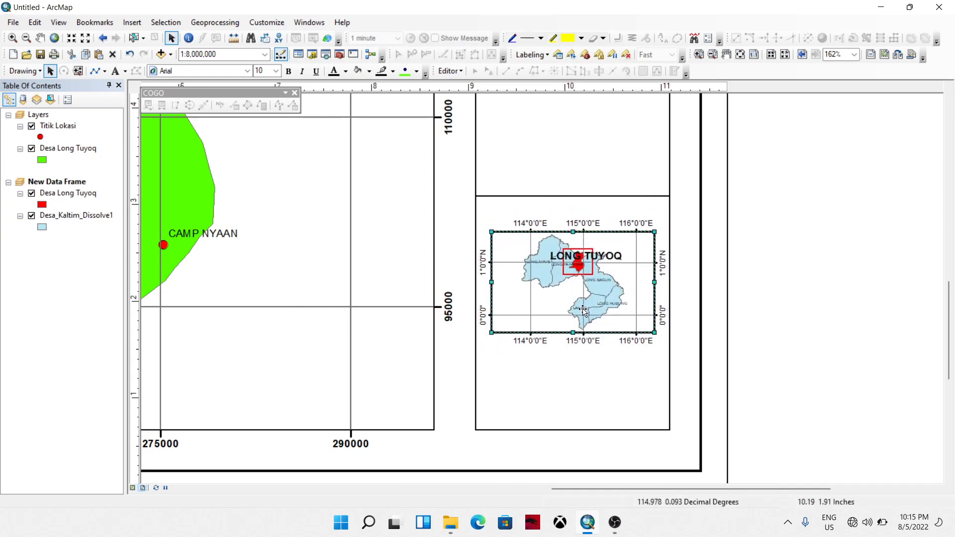
pyautogui.rightClick(570, 402)
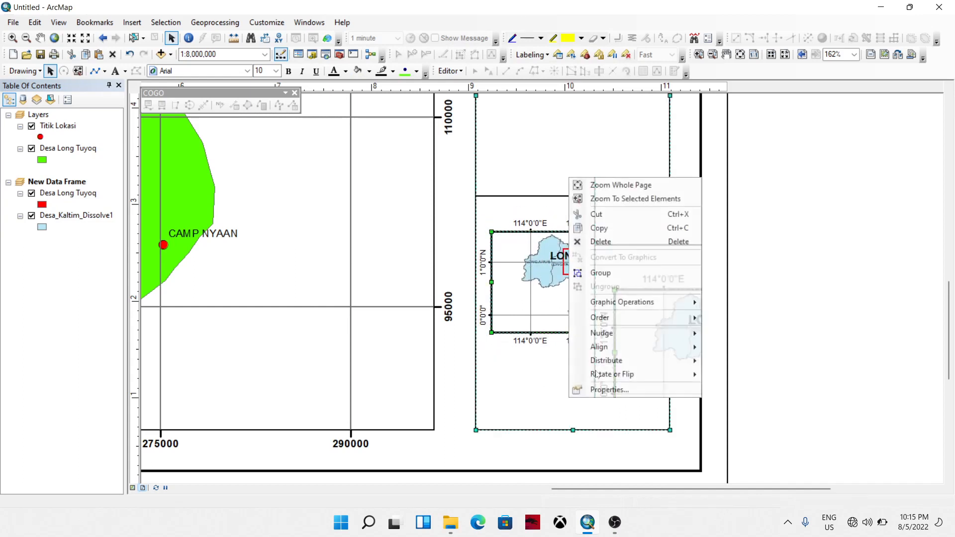
pyautogui.moveTo(672, 347)
pyautogui.click(712, 377)
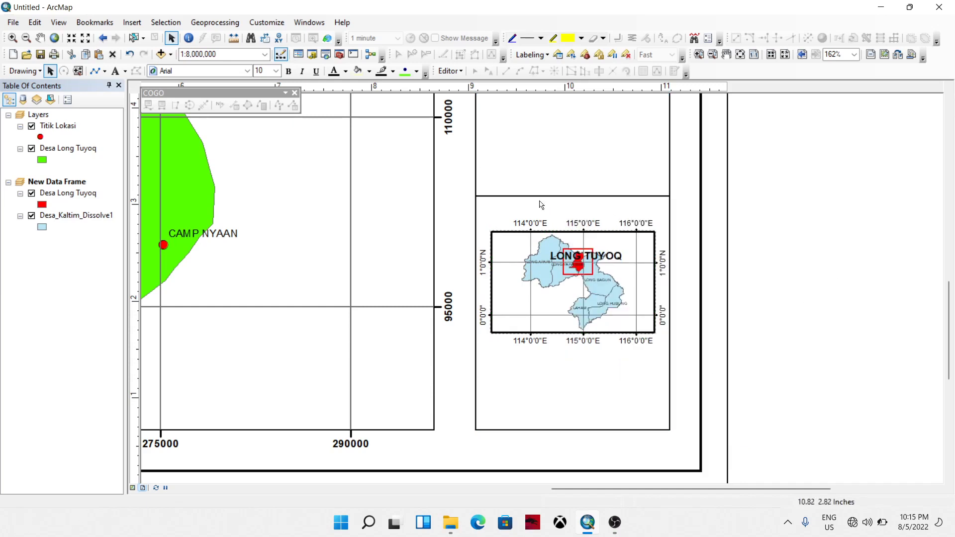
# Add the text PETA KABUPATEN MAHAKAM ULU above the inset map at font size 6.
pyautogui.click(115, 70)
pyautogui.click(522, 208)
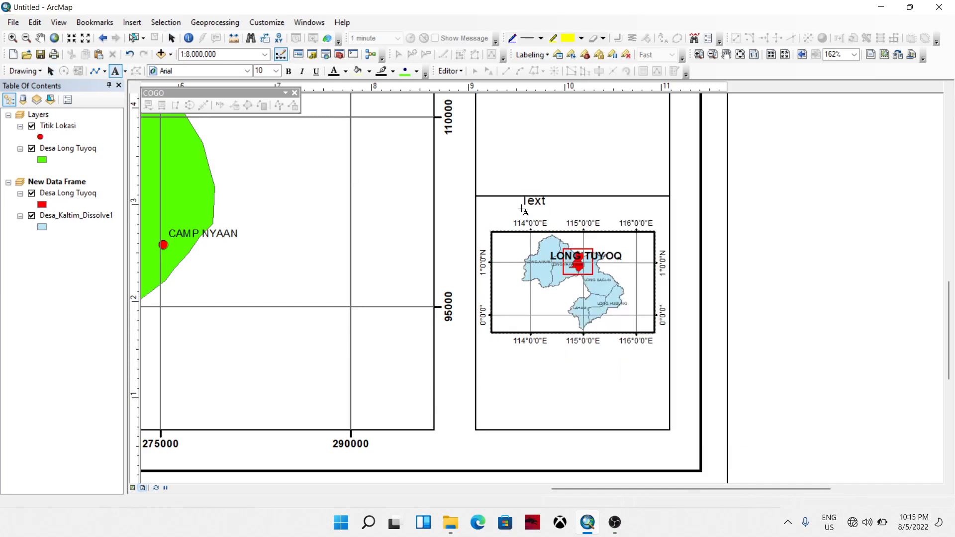
pyautogui.write('PETA ')
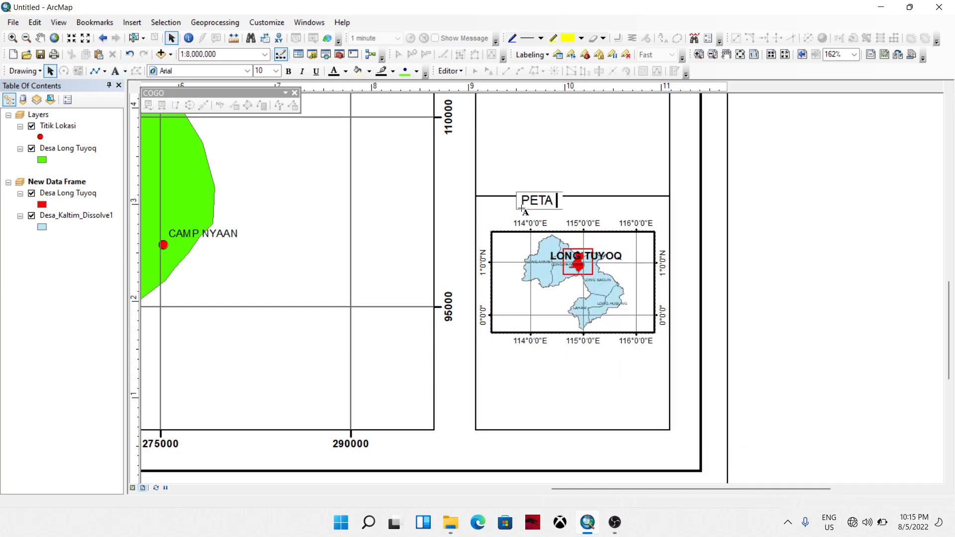
pyautogui.write('KABUPATEN MAHA')
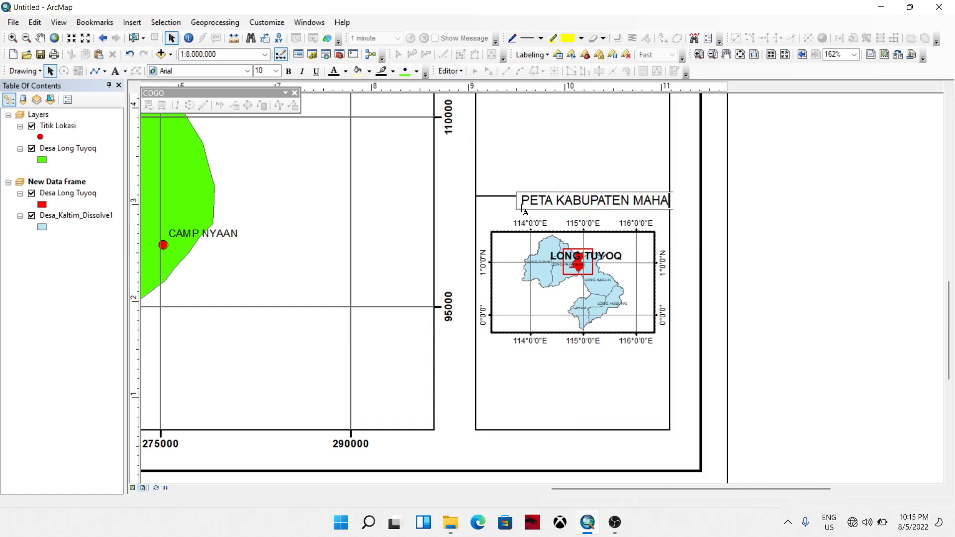
pyautogui.write('KAM ULU')
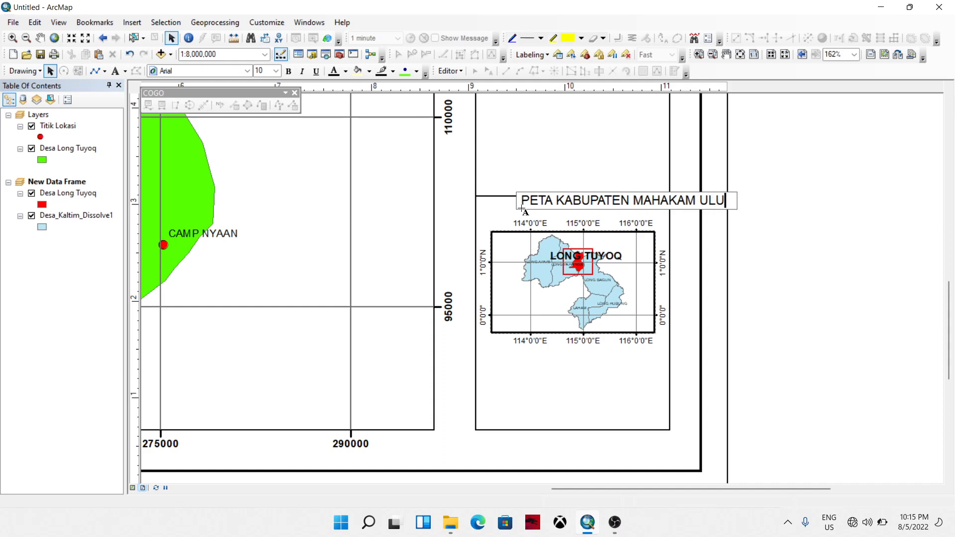
pyautogui.press('Return')
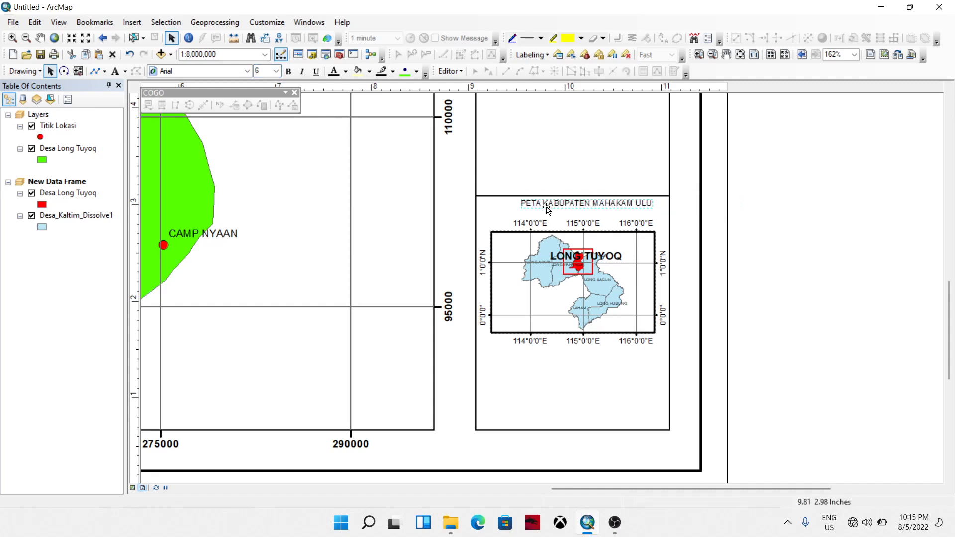
pyautogui.click(826, 255)
# Align the inset title to the horizontal center of the surrounding box.
pyautogui.click(591, 207)
pyautogui.click(500, 213)
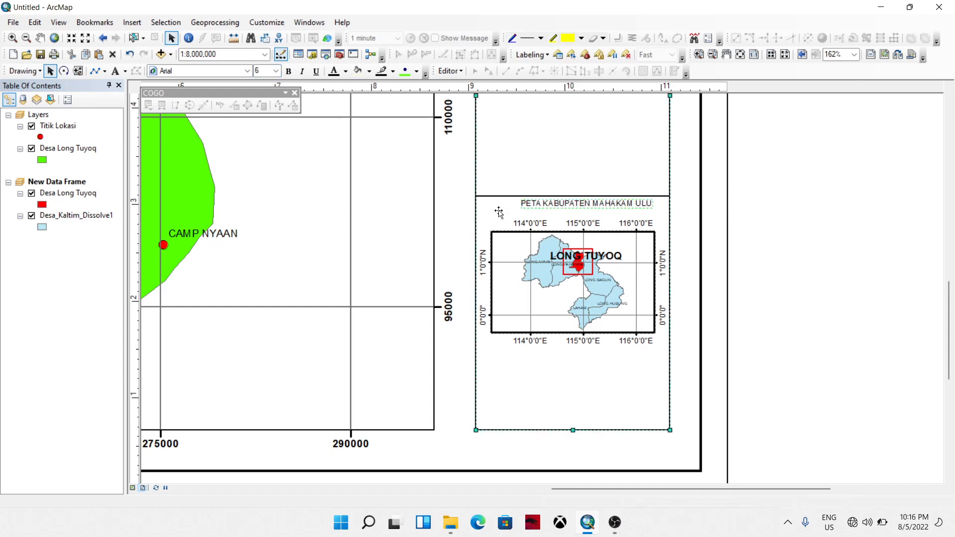
pyautogui.rightClick(499, 211)
pyautogui.click(844, 282)
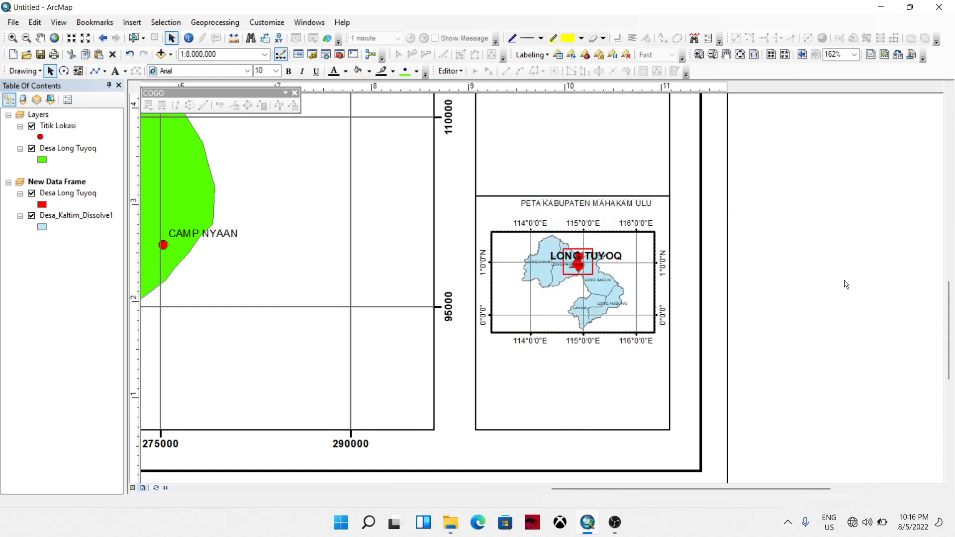
pyautogui.click(489, 219)
pyautogui.rightClick(488, 219)
pyautogui.moveTo(527, 396)
pyautogui.click(673, 427)
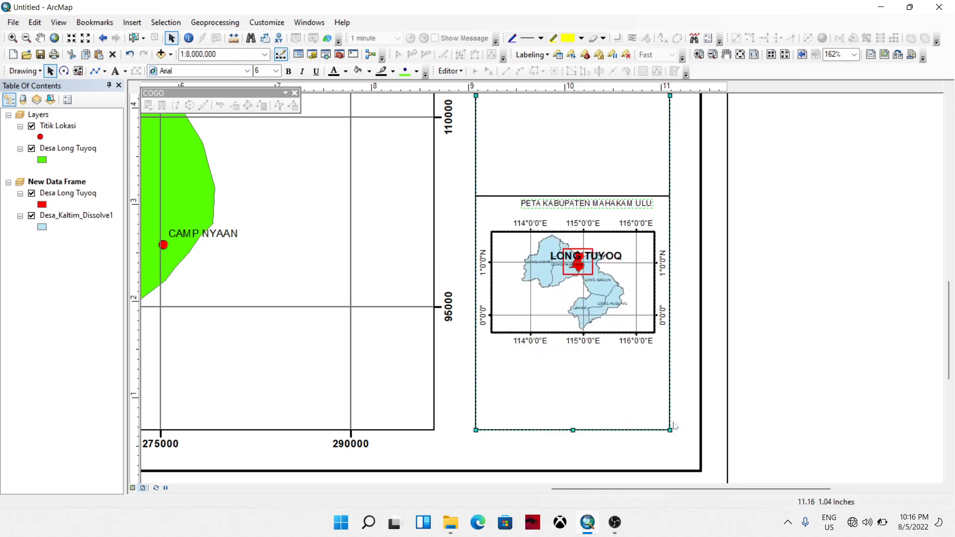
# Nudge the inset title slightly down, away from the divider line.
pyautogui.click(597, 208)
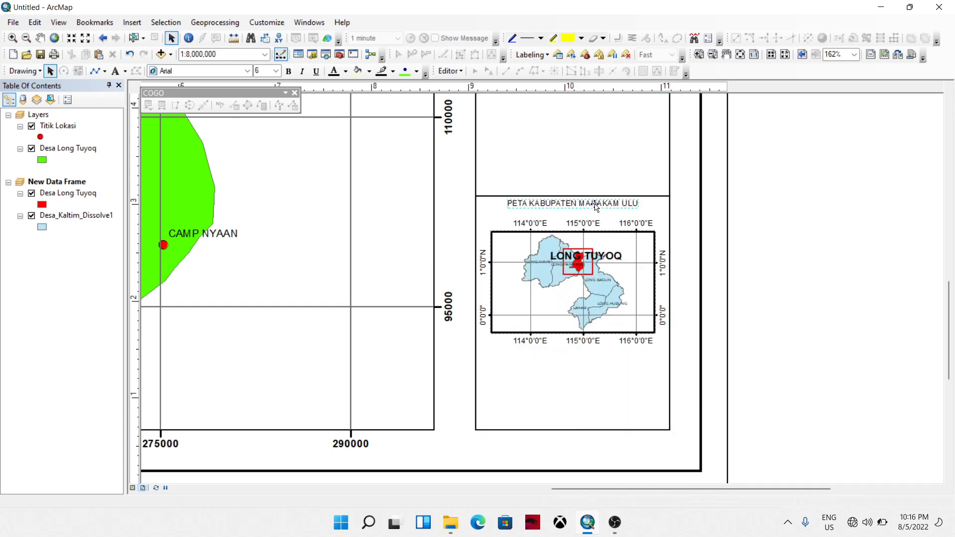
pyautogui.press('Down')
pyautogui.press('Down')
pyautogui.press('Down')
pyautogui.press('Down')
pyautogui.press('Down')
pyautogui.press('Down')
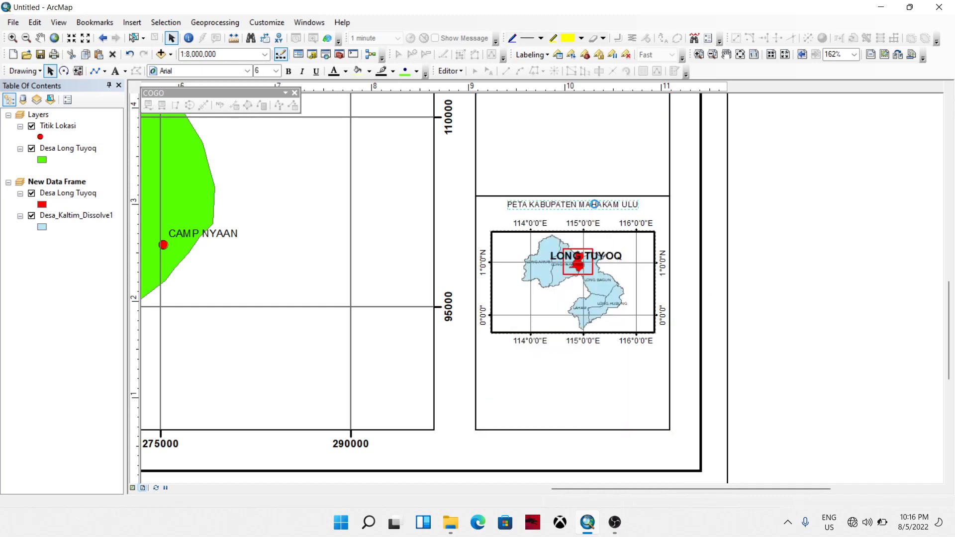
# Make the inset title PETA KABUPATEN MAHAKAM ULU bold.
pyautogui.click(786, 250)
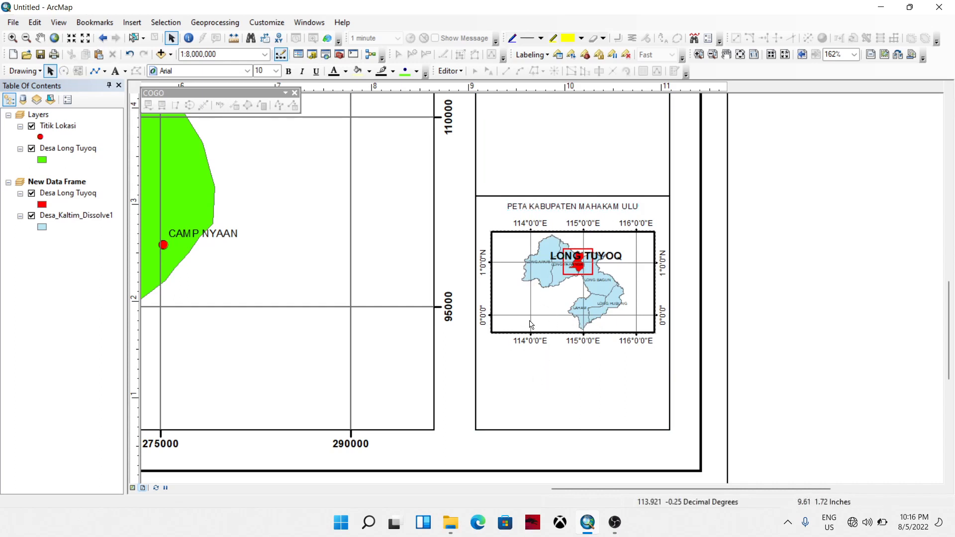
pyautogui.click(554, 211)
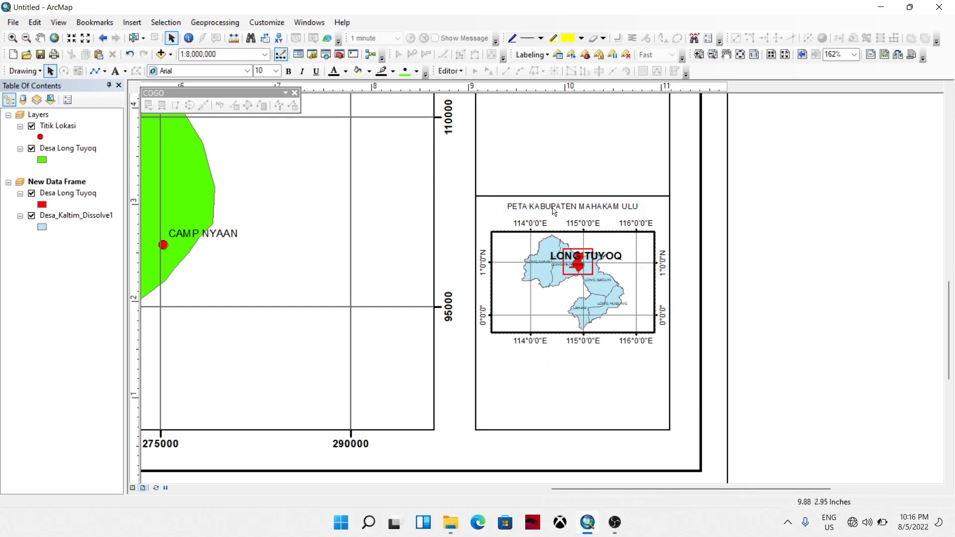
pyautogui.click(288, 71)
pyautogui.click(697, 315)
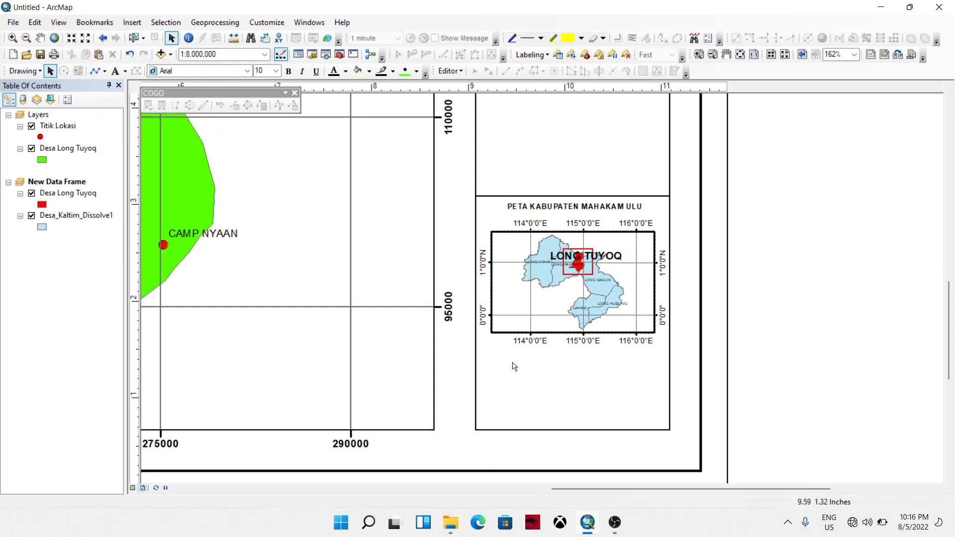
# Draw a small rectangle about 0.25 by 0.16 inches just below the inset map as a legend symbol.
pyautogui.click(104, 71)
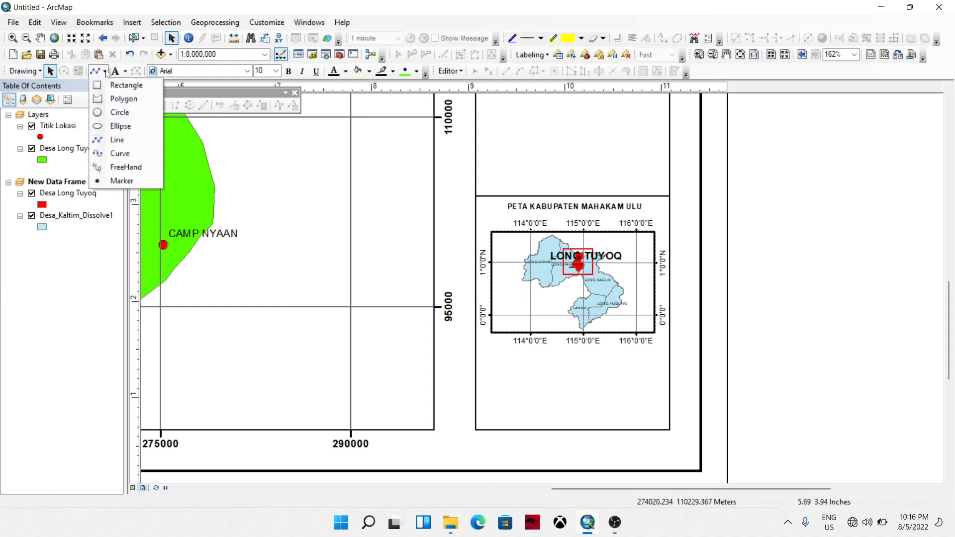
pyautogui.click(105, 90)
pyautogui.moveTo(507, 349); pyautogui.dragTo(531, 364)
# Give the small rectangle no fill and a red outline, and shift it slightly left below the inset map.
pyautogui.rightClick(521, 365)
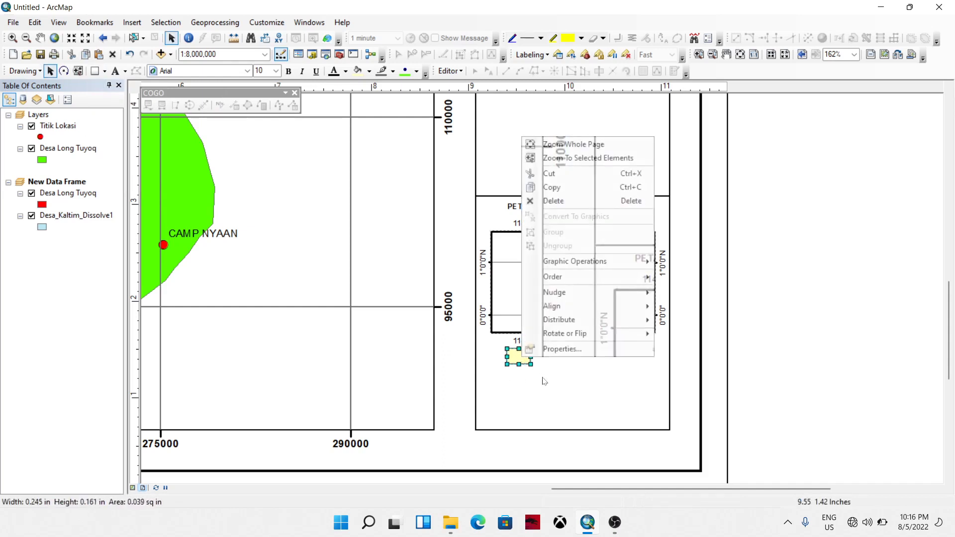
pyautogui.click(535, 348)
pyautogui.click(429, 204)
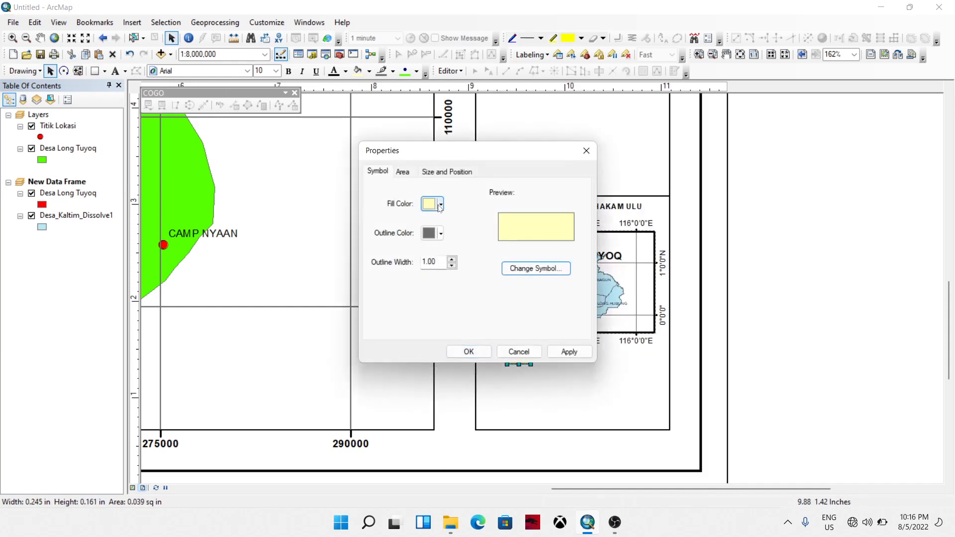
pyautogui.click(441, 264)
pyautogui.click(432, 234)
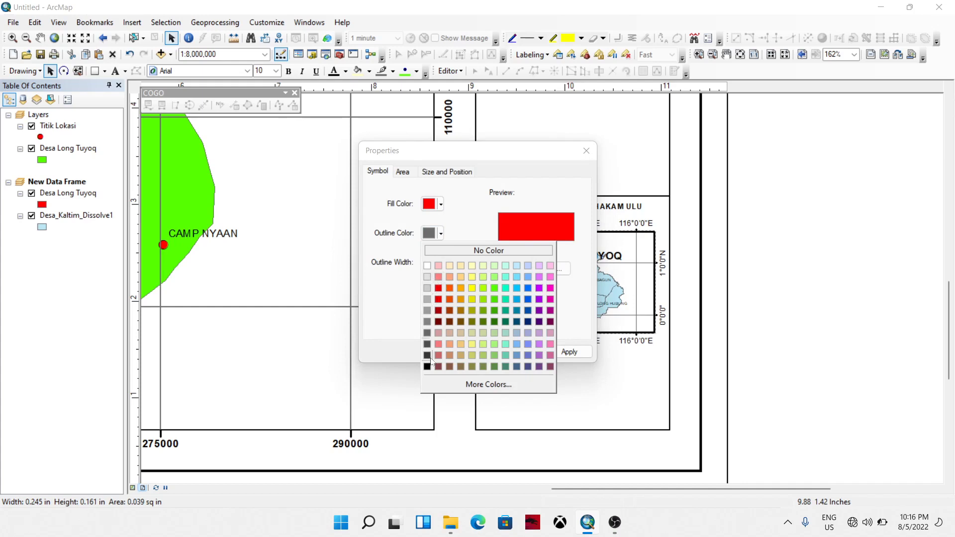
pyautogui.click(441, 299)
pyautogui.click(432, 204)
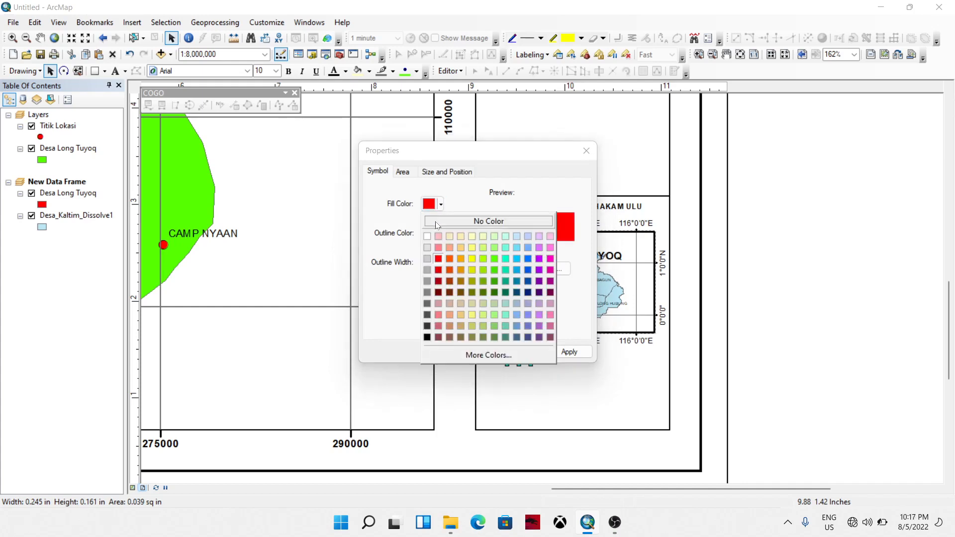
pyautogui.click(478, 222)
pyautogui.click(471, 349)
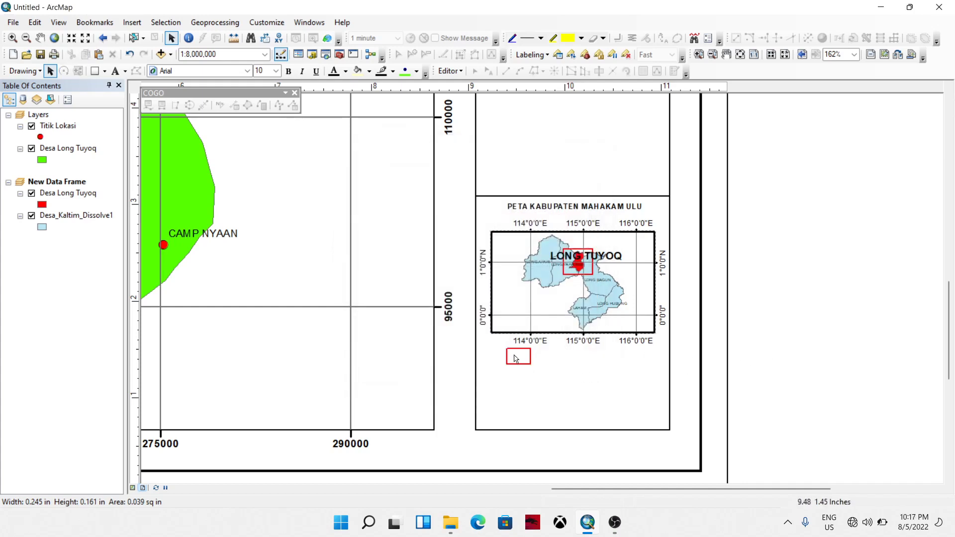
pyautogui.moveTo(522, 359); pyautogui.dragTo(517, 361)
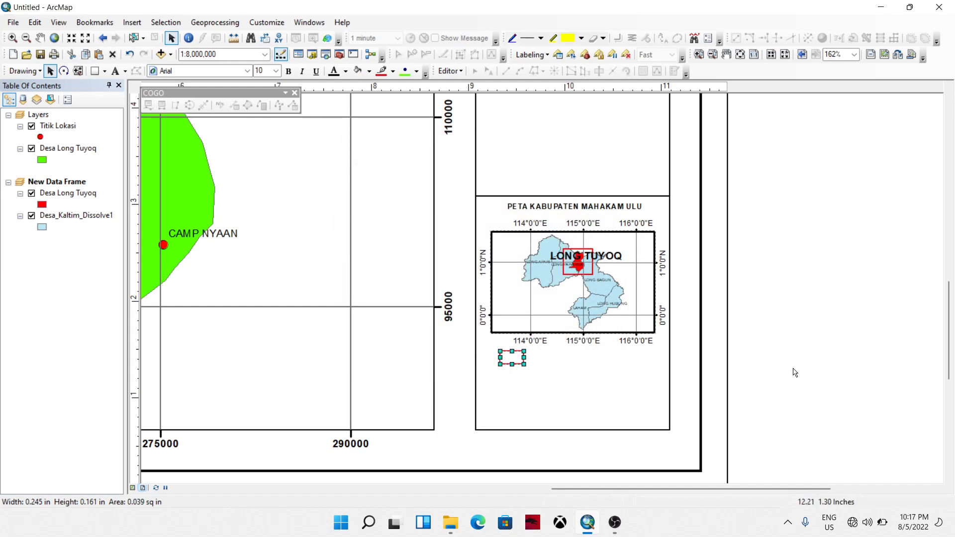
pyautogui.click(795, 372)
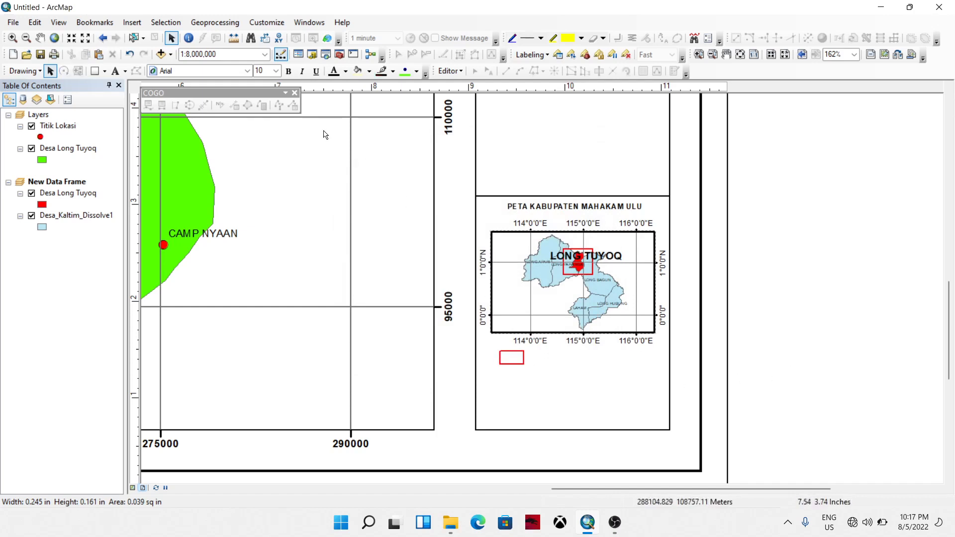
# Add the text Lokasi yang dipetakan and place it directly to the right of the red rectangle.
pyautogui.click(115, 70)
pyautogui.click(543, 358)
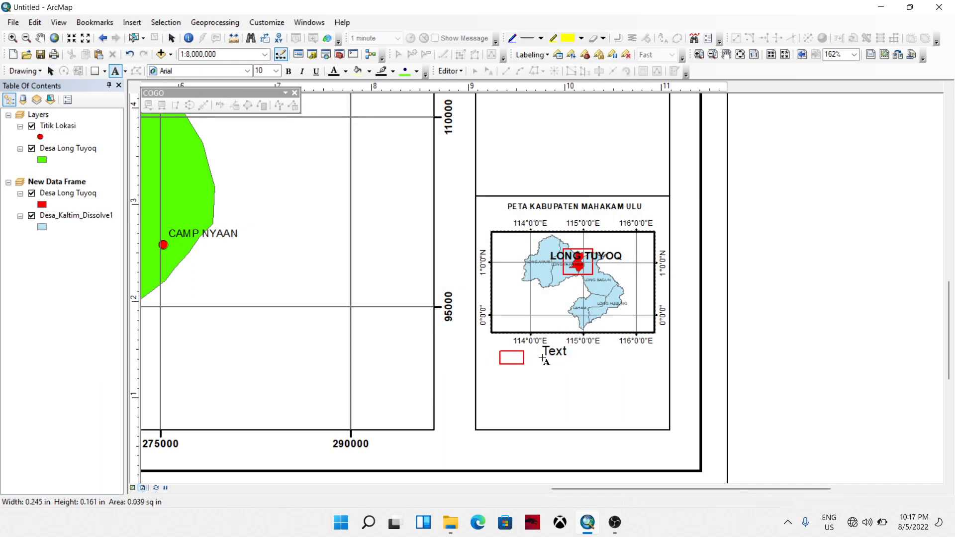
pyautogui.press('BackSpace')
pyautogui.press('BackSpace')
pyautogui.press('BackSpace')
pyautogui.press('BackSpace')
pyautogui.write('Lokasi')
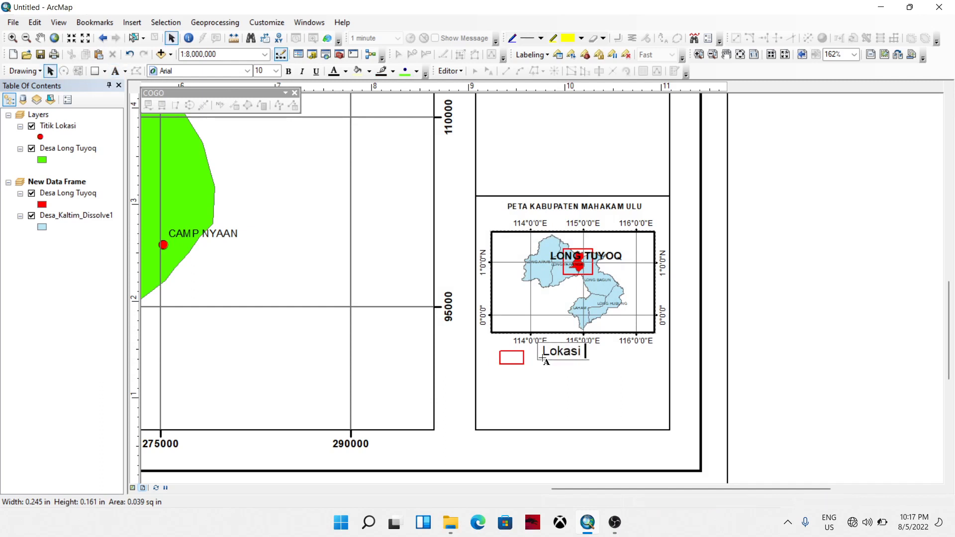
pyautogui.write(' yang dipetakan')
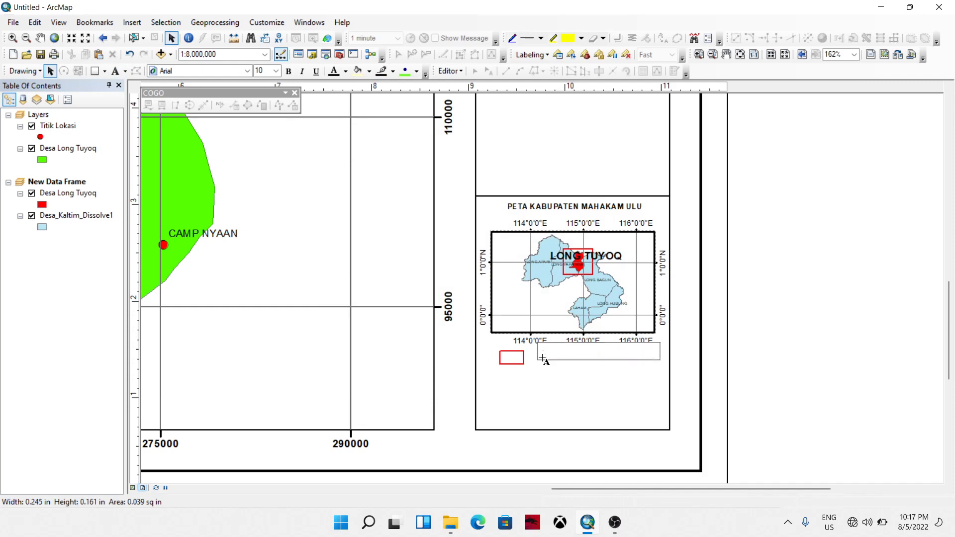
pyautogui.click(561, 384)
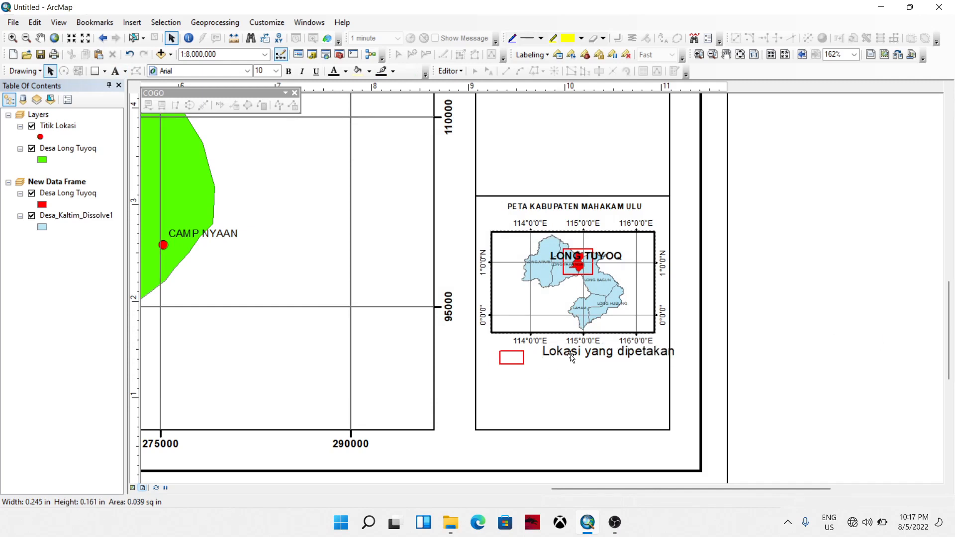
pyautogui.moveTo(596, 353); pyautogui.dragTo(583, 360)
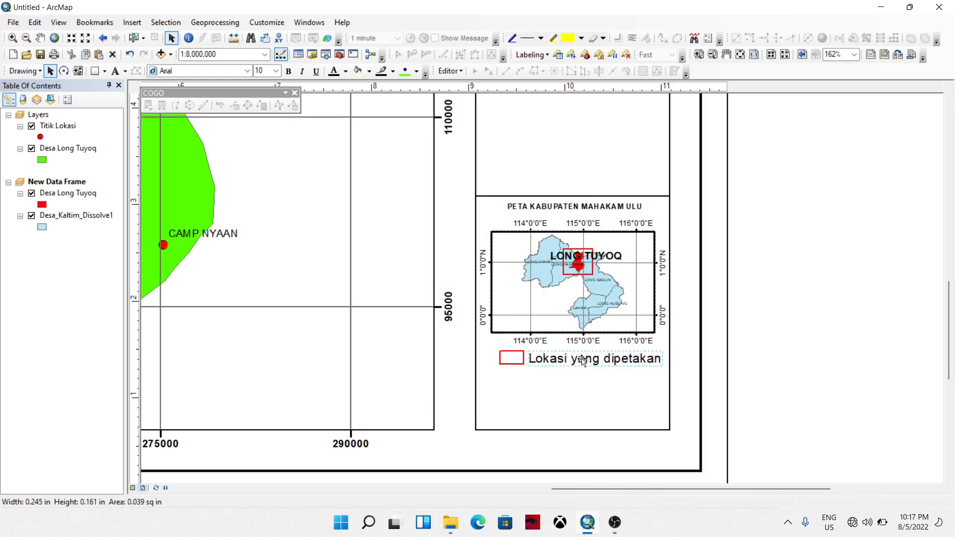
# Set the Lokasi yang dipetakan label to font size 8 and level it with the red rectangle.
pyautogui.click(269, 73)
pyautogui.scroll(2, 269, 82)
pyautogui.click(266, 123)
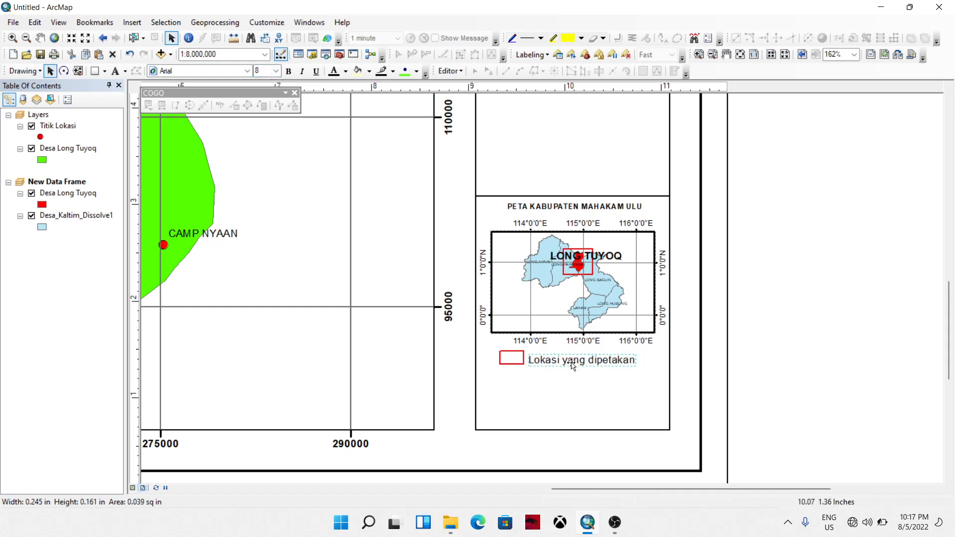
pyautogui.moveTo(571, 362); pyautogui.dragTo(572, 360)
pyautogui.click(804, 355)
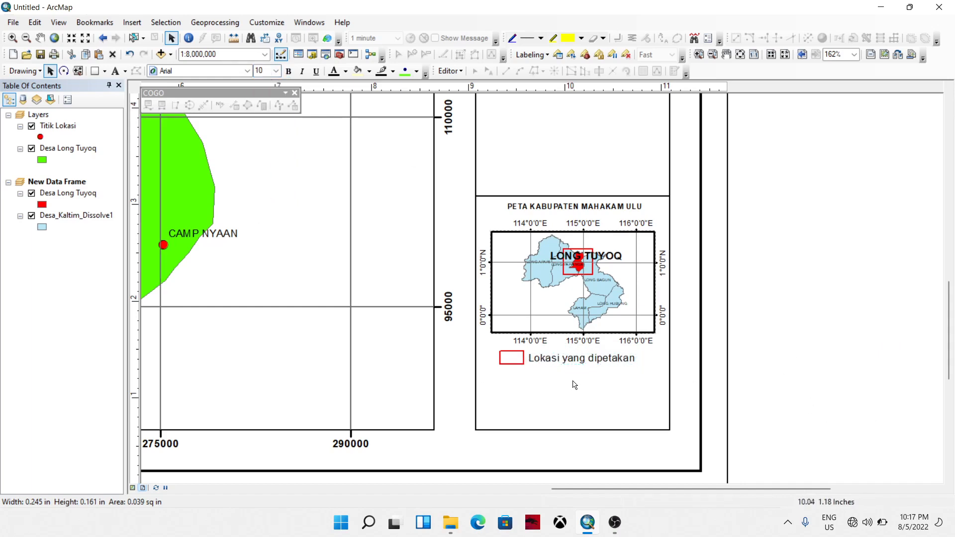
# Move the red rectangle and its label together slightly right beneath the inset map.
pyautogui.click(518, 362)
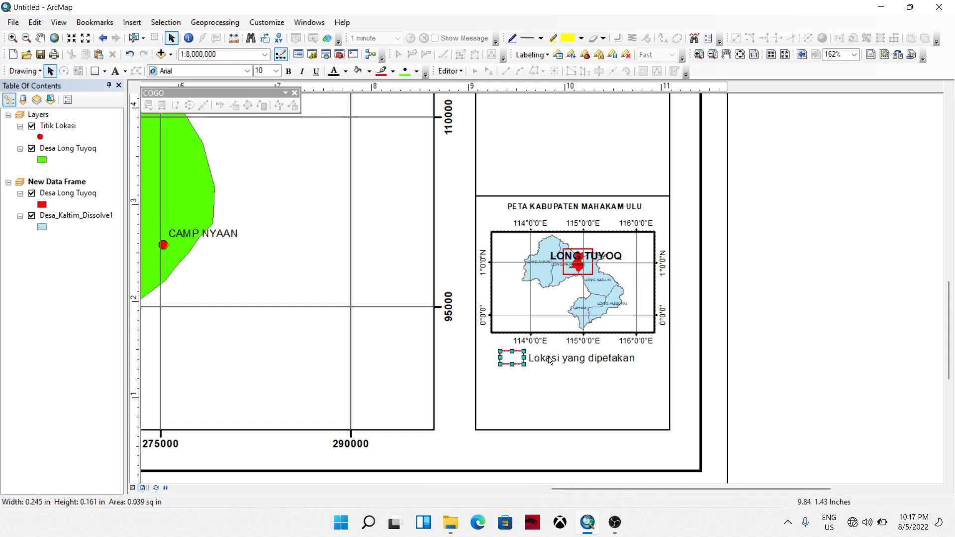
pyautogui.keyDown('shift'); pyautogui.click(556, 358); pyautogui.keyUp('shift')
pyautogui.moveTo(555, 358); pyautogui.dragTo(563, 359)
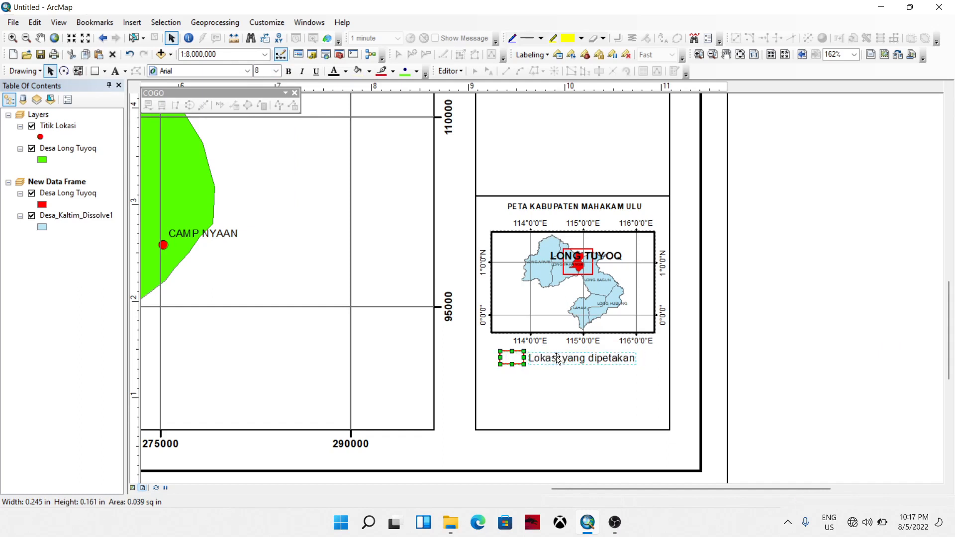
pyautogui.click(815, 323)
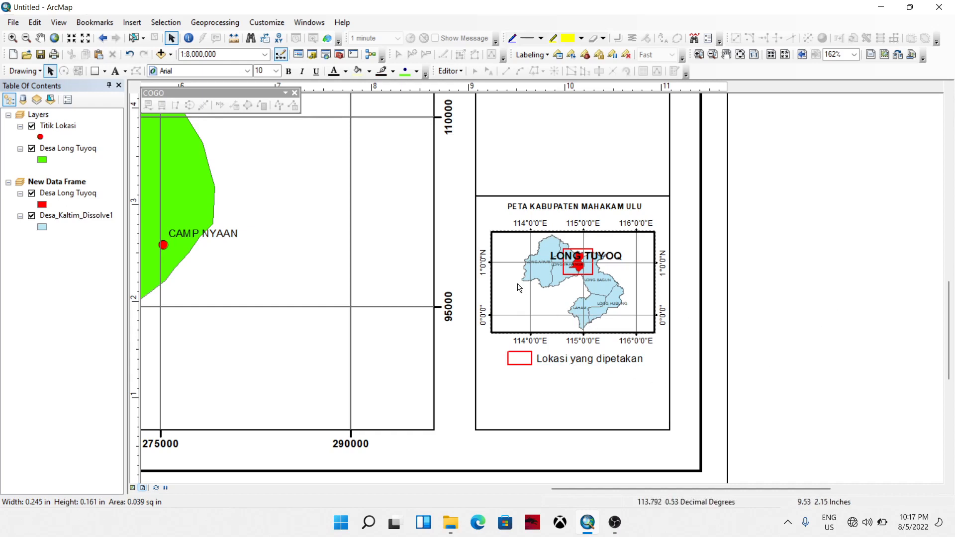
# Insert the ESRI North 8 north arrow, shrink it and place it in the inset map's lower-left area.
pyautogui.click(132, 22)
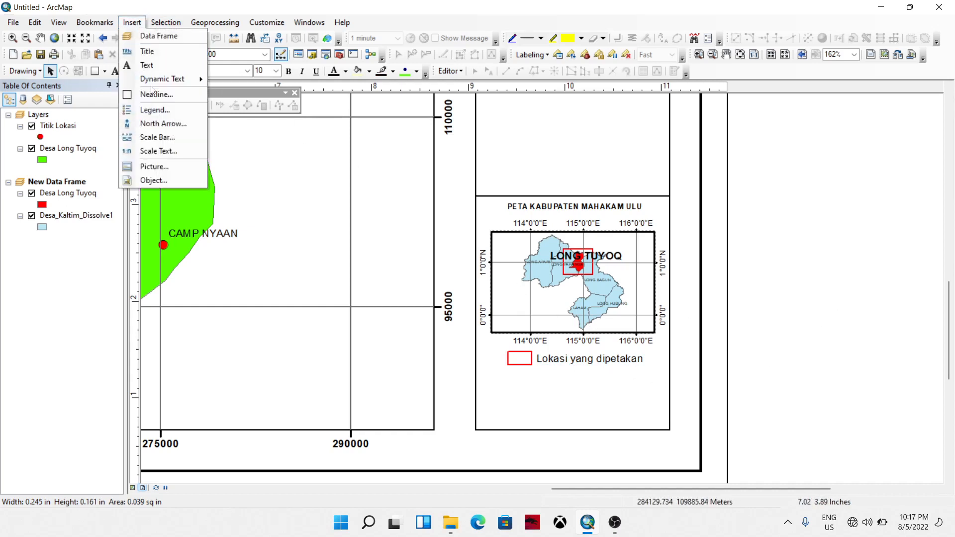
pyautogui.click(151, 127)
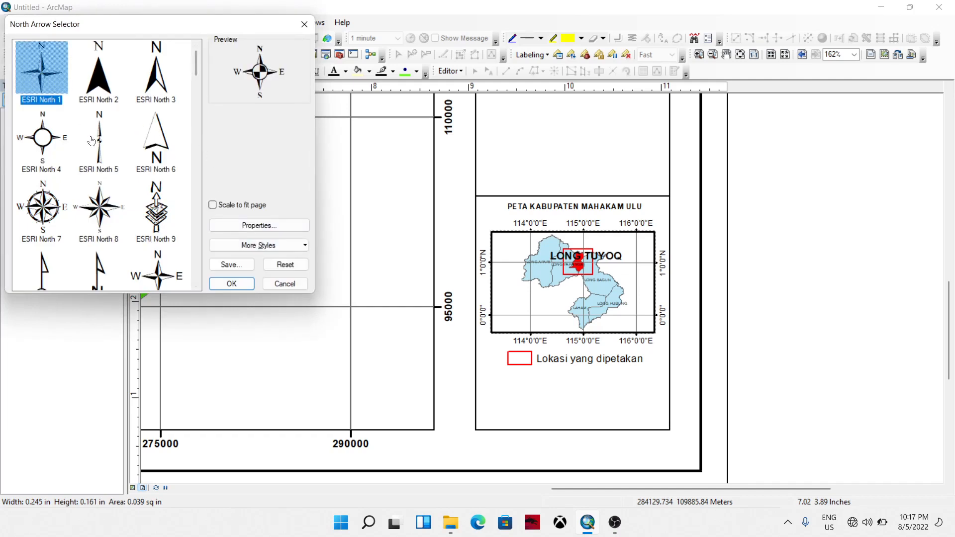
pyautogui.click(117, 214)
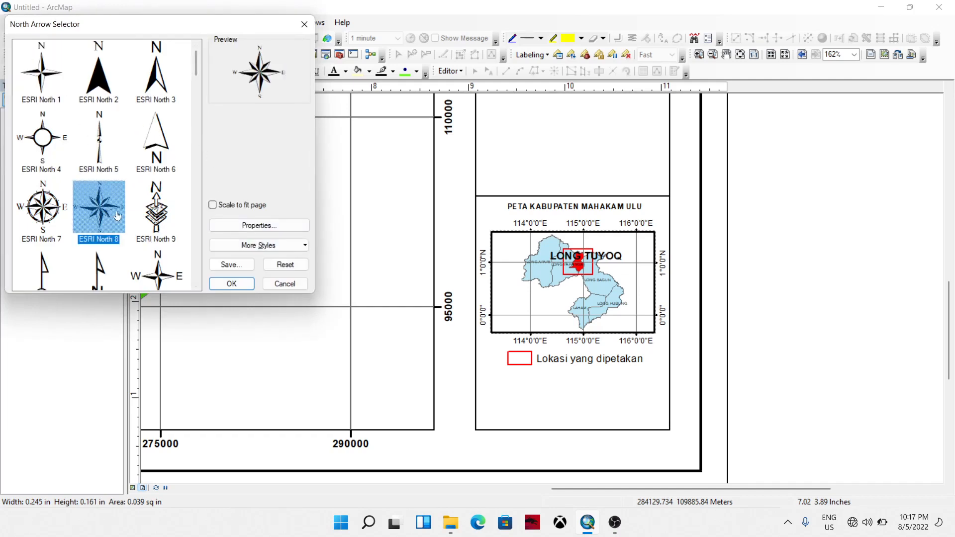
pyautogui.click(232, 284)
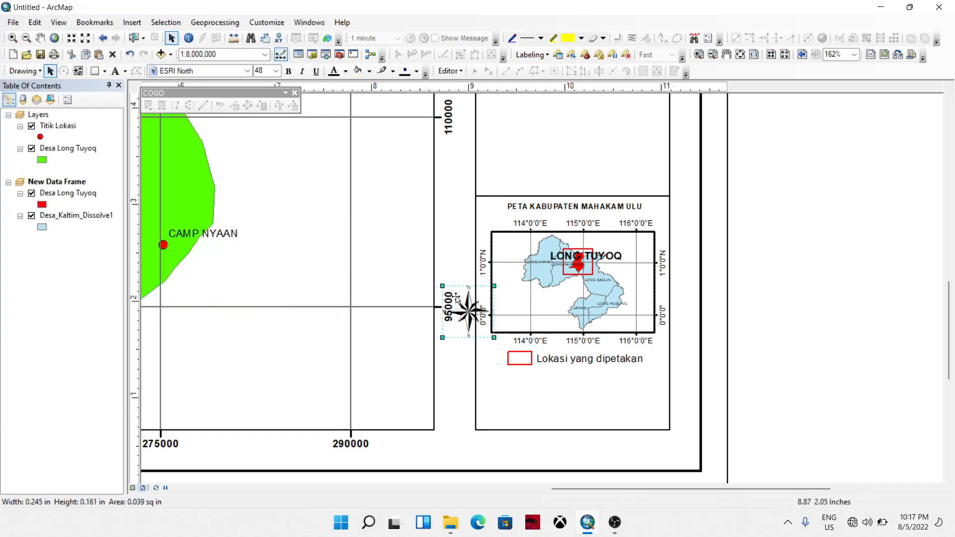
pyautogui.moveTo(442, 286); pyautogui.dragTo(520, 303)
# Insert a Stepped Scale Line scale bar for the inset map.
pyautogui.click(128, 22)
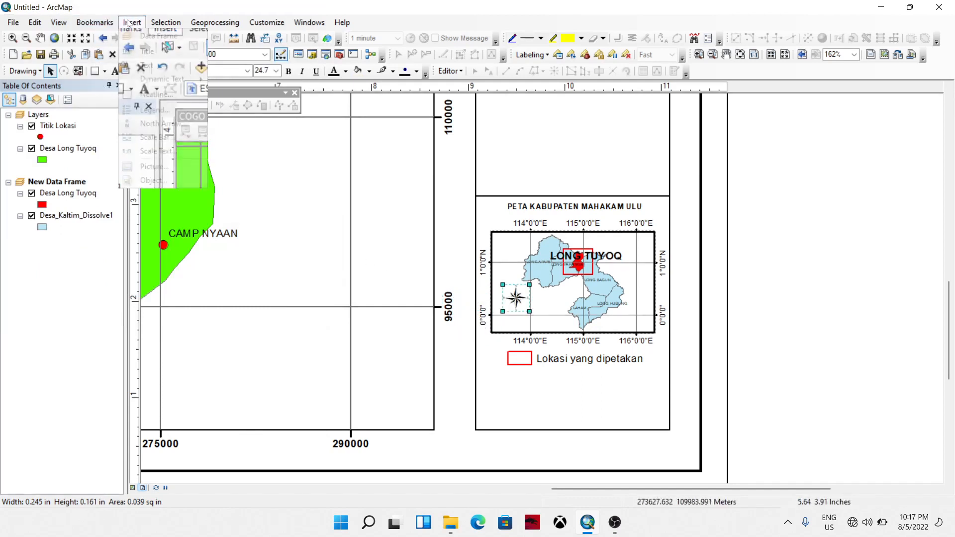
pyautogui.click(148, 138)
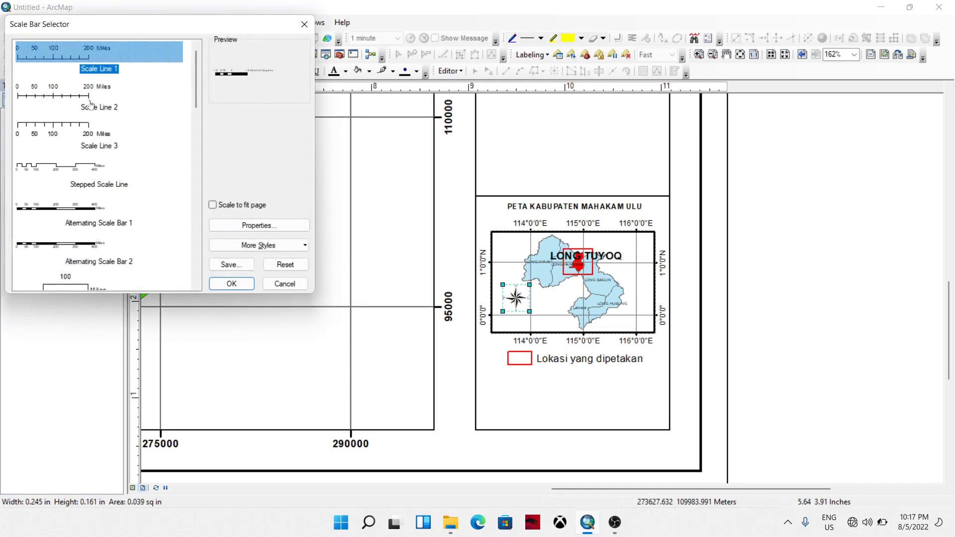
pyautogui.click(71, 178)
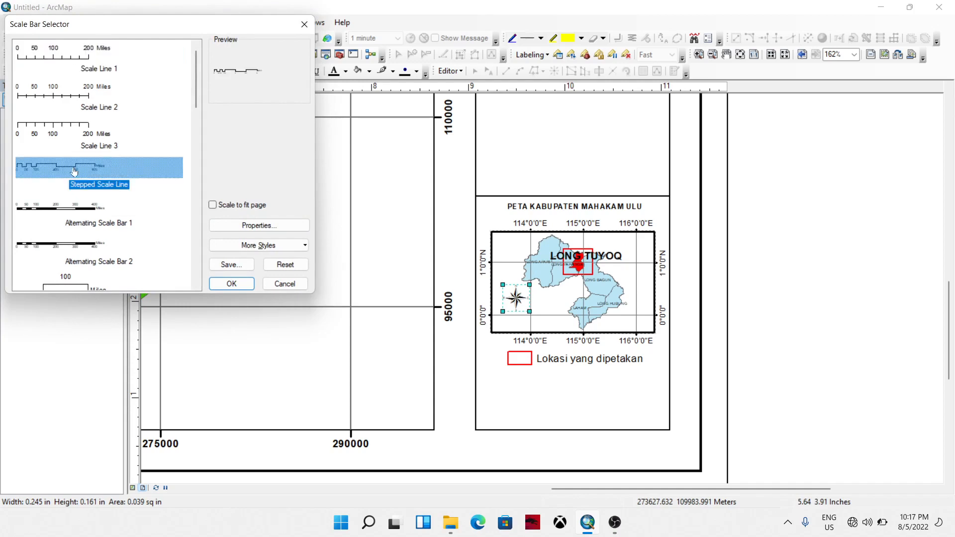
pyautogui.click(233, 283)
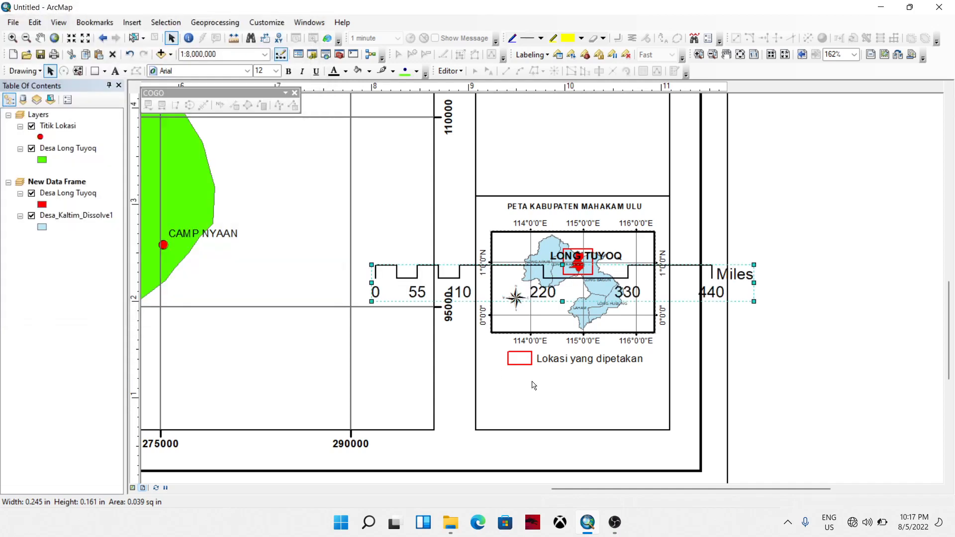
# Set the scale bar's division units to Kilometers and its label to Km.
pyautogui.rightClick(599, 290)
pyautogui.click(629, 277)
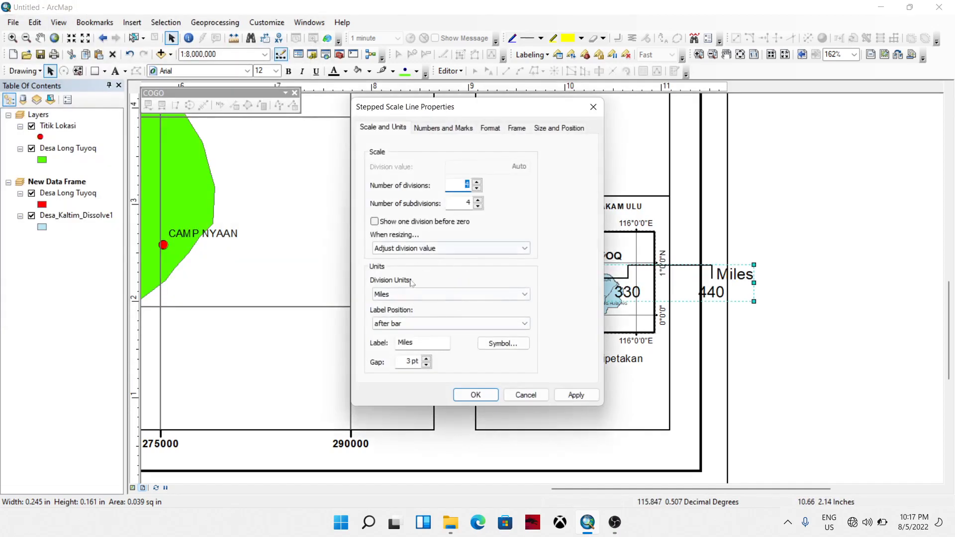
pyautogui.click(404, 304)
pyautogui.click(404, 335)
pyautogui.moveTo(434, 344); pyautogui.dragTo(336, 342)
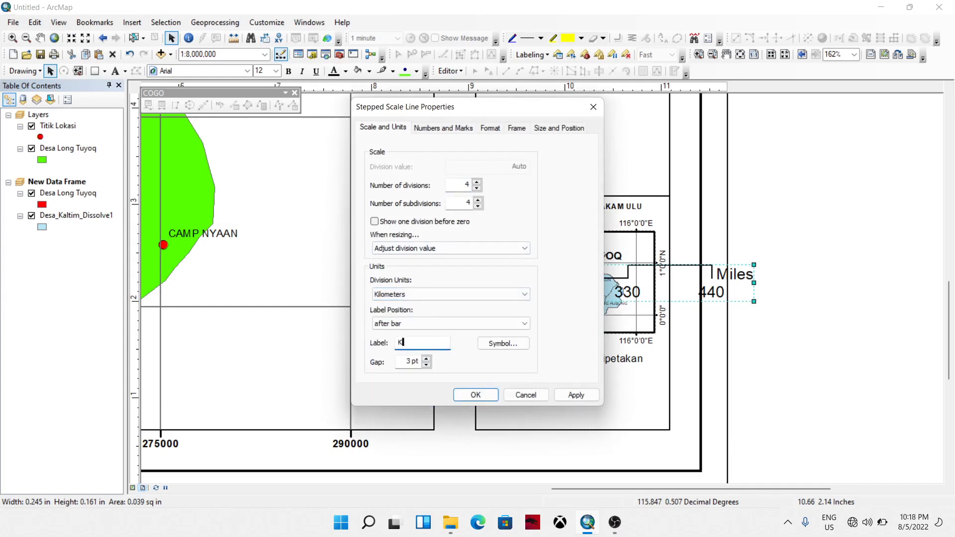
pyautogui.click(488, 397)
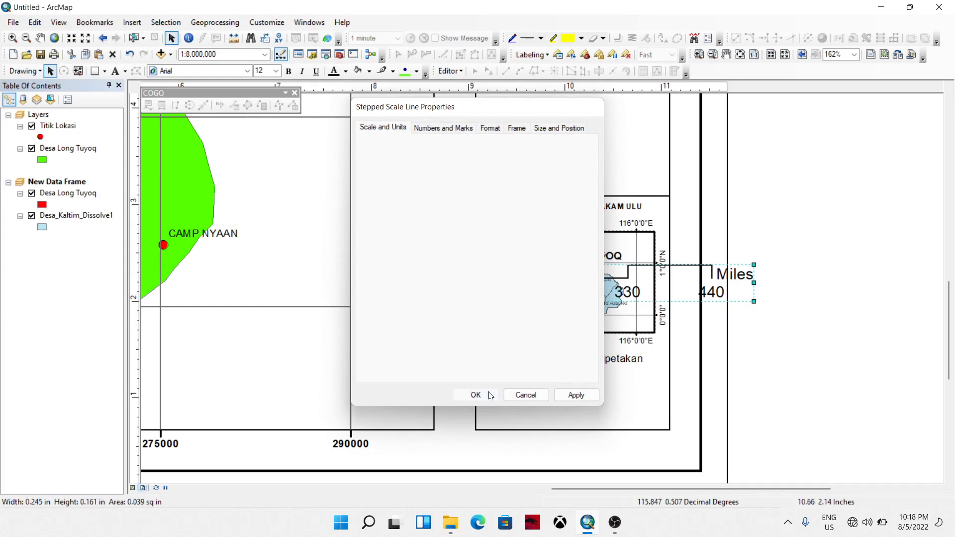
# Shrink the inset map's scale bar to a 120 Km span and place it just below the north arrow.
pyautogui.moveTo(753, 282); pyautogui.dragTo(544, 283)
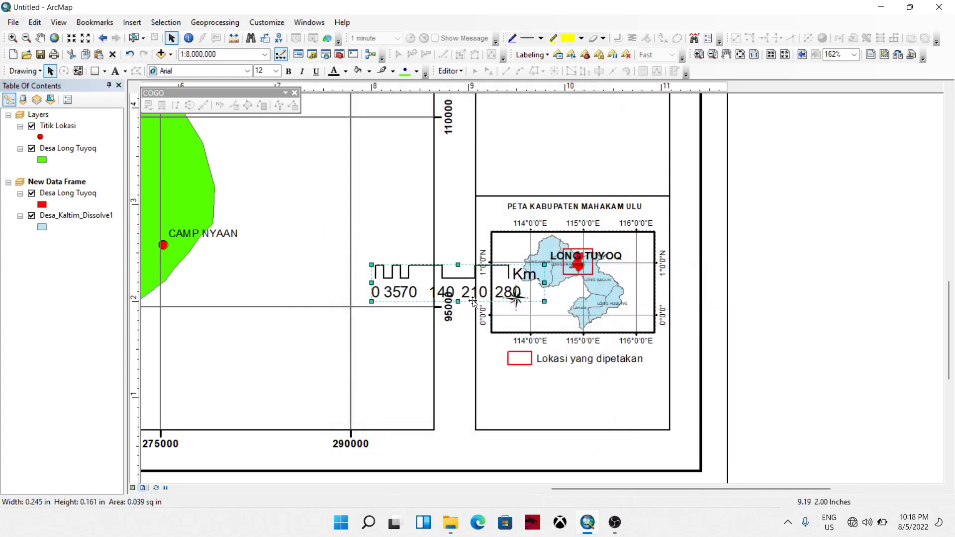
pyautogui.moveTo(458, 266); pyautogui.dragTo(545, 321)
pyautogui.scroll(4, 591, 322)
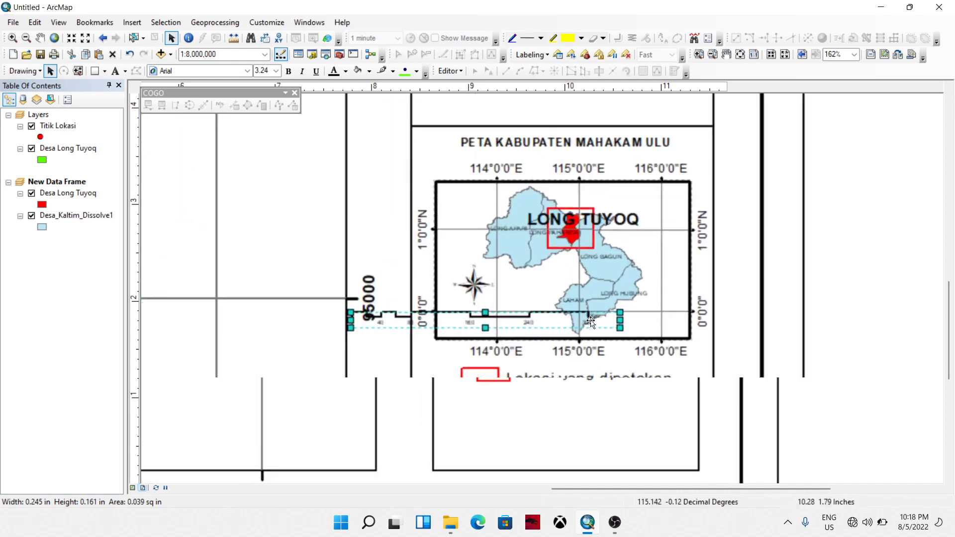
pyautogui.scroll(1, 591, 321)
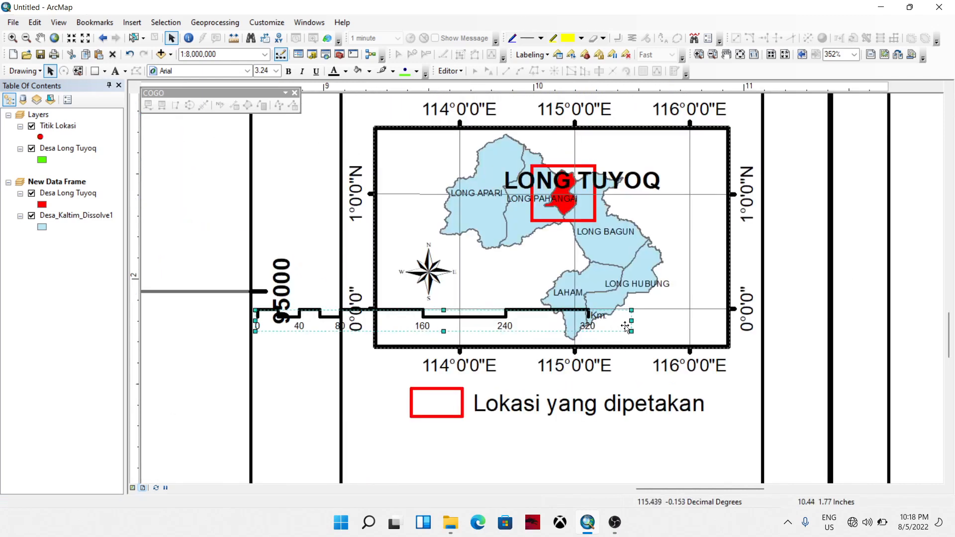
pyautogui.moveTo(631, 322); pyautogui.dragTo(466, 312)
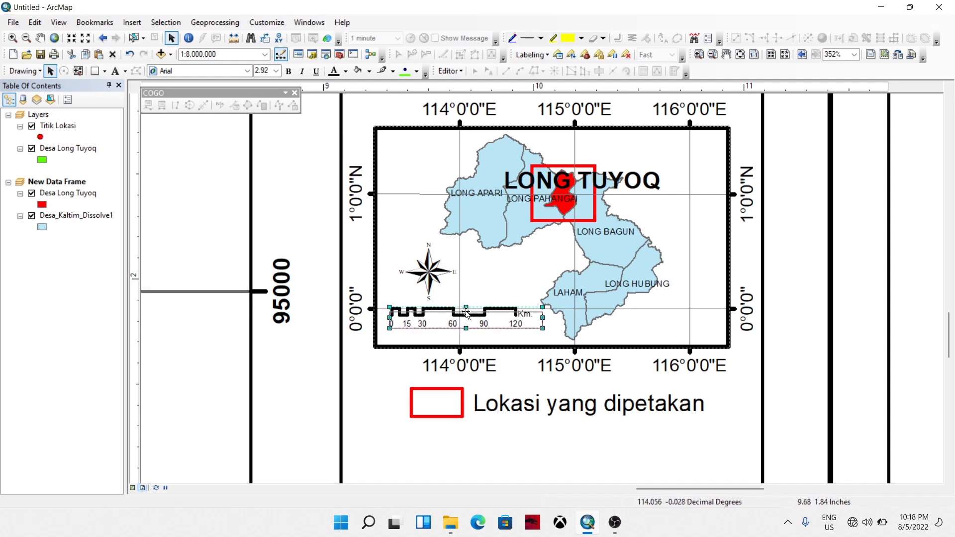
pyautogui.click(915, 313)
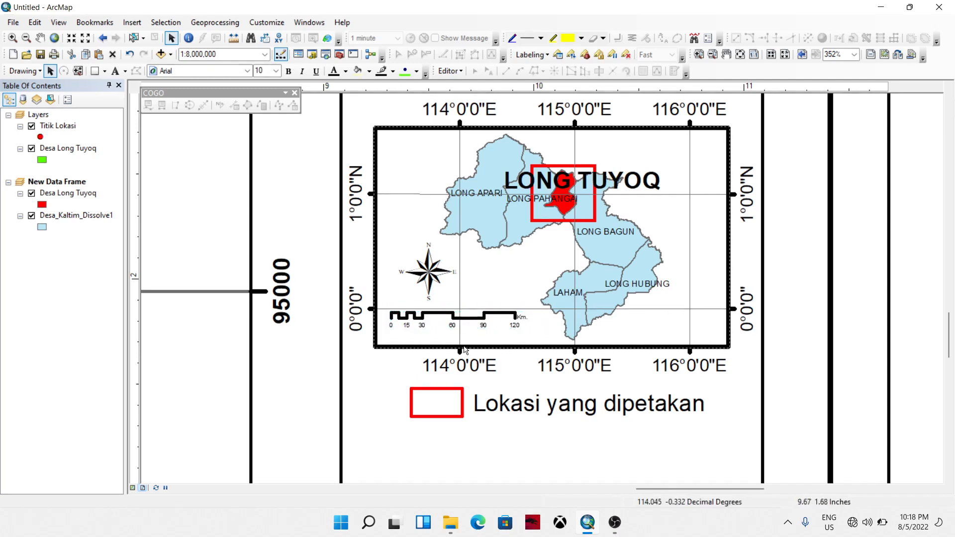
pyautogui.click(465, 323)
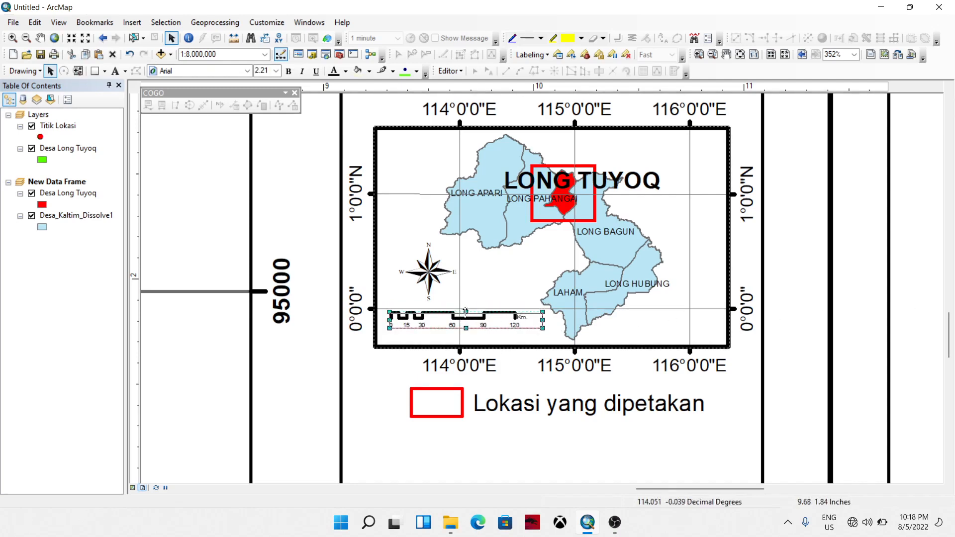
pyautogui.moveTo(466, 313); pyautogui.dragTo(484, 315)
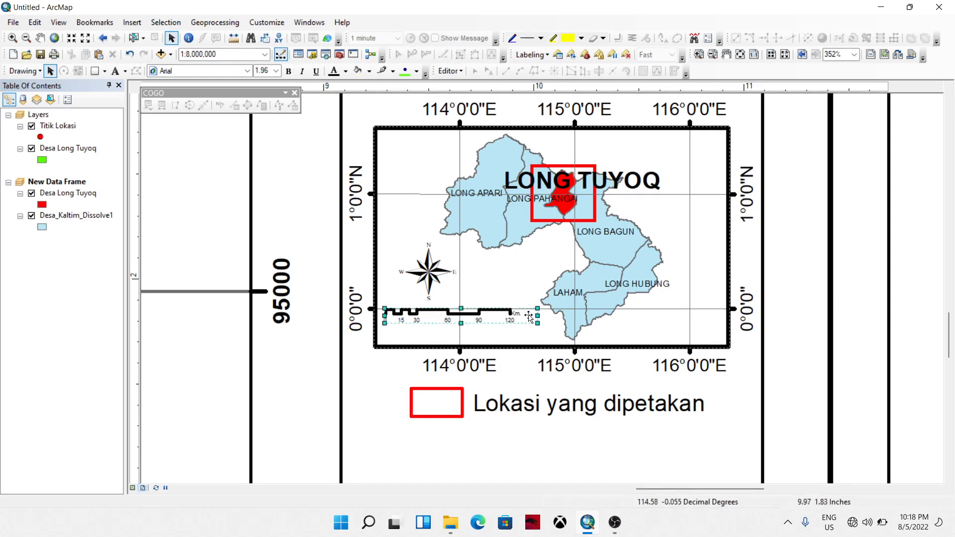
pyautogui.moveTo(538, 316); pyautogui.dragTo(557, 319)
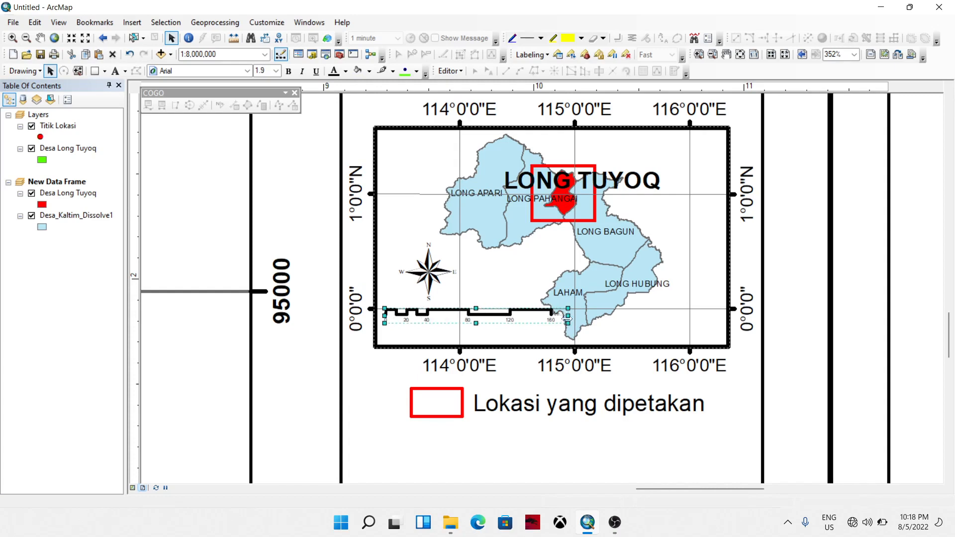
pyautogui.moveTo(558, 318); pyautogui.dragTo(547, 319)
pyautogui.click(904, 302)
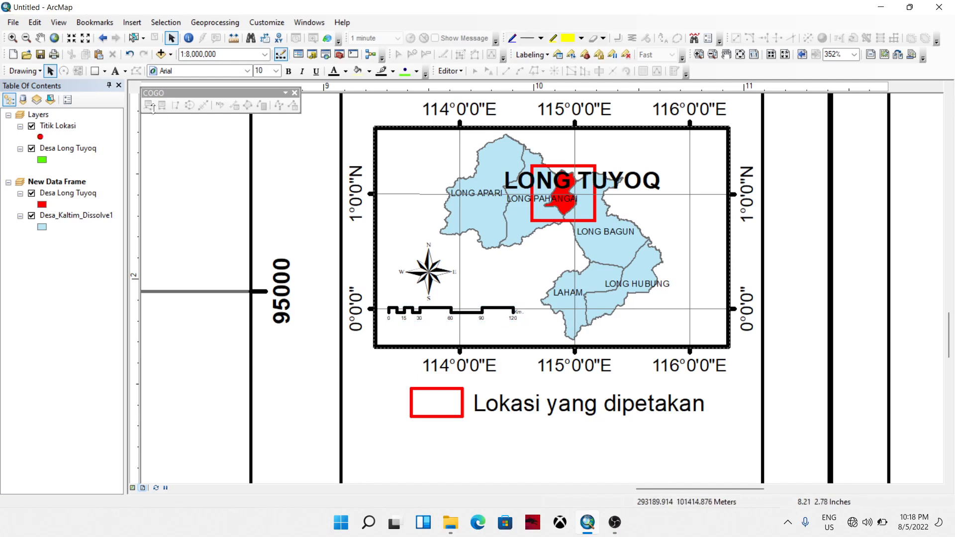
# Insert an Absolute-style scale text for the inset map and fit it in small size beneath the scale bar.
pyautogui.click(132, 23)
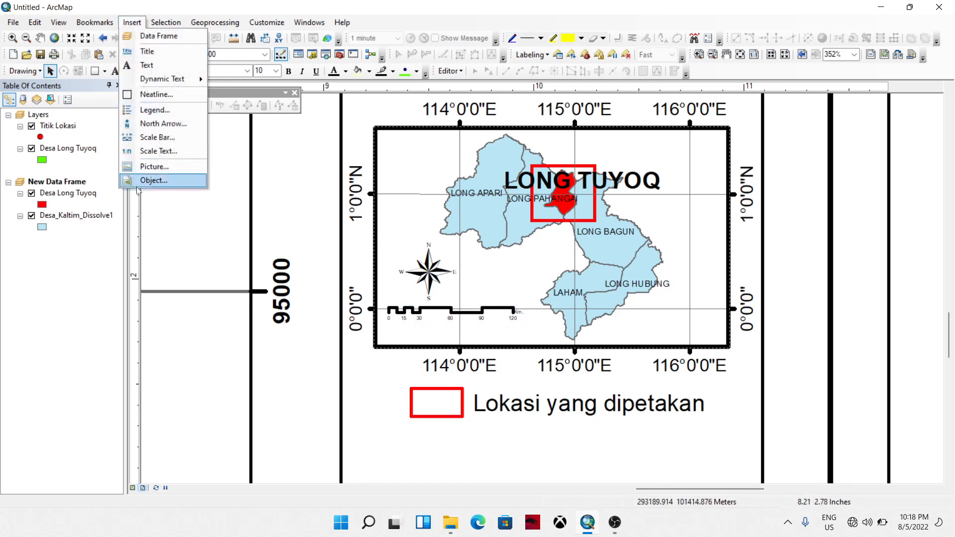
pyautogui.click(154, 151)
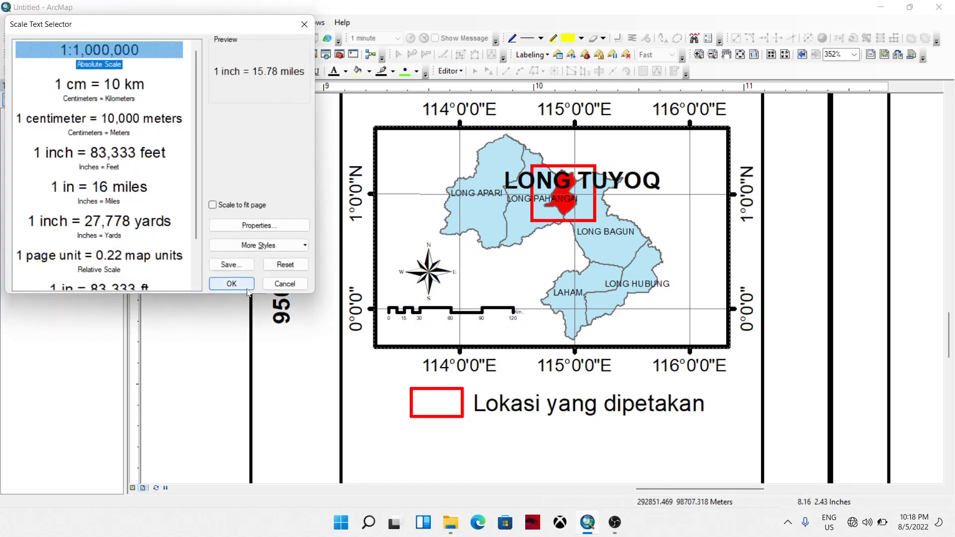
pyautogui.click(222, 283)
pyautogui.rightClick(491, 287)
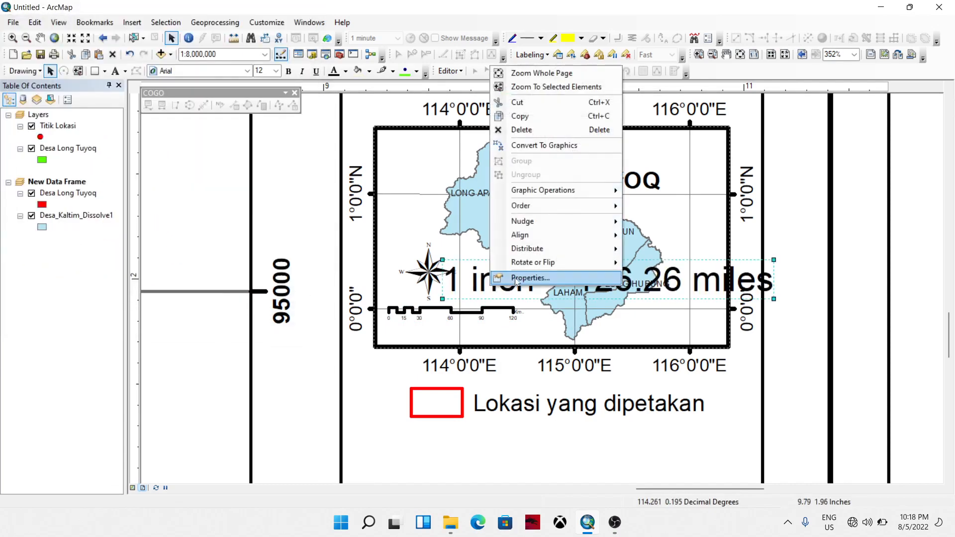
pyautogui.click(516, 280)
pyautogui.click(375, 185)
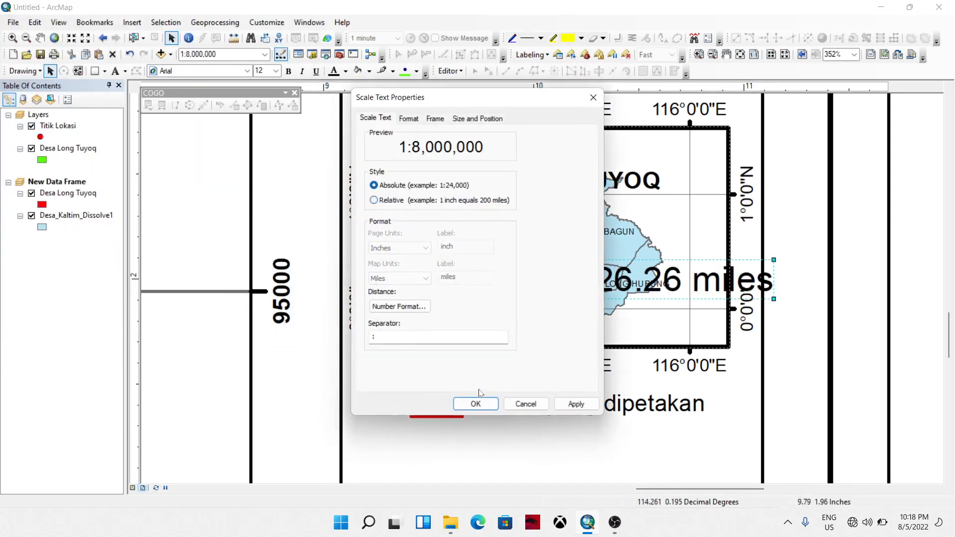
pyautogui.click(476, 404)
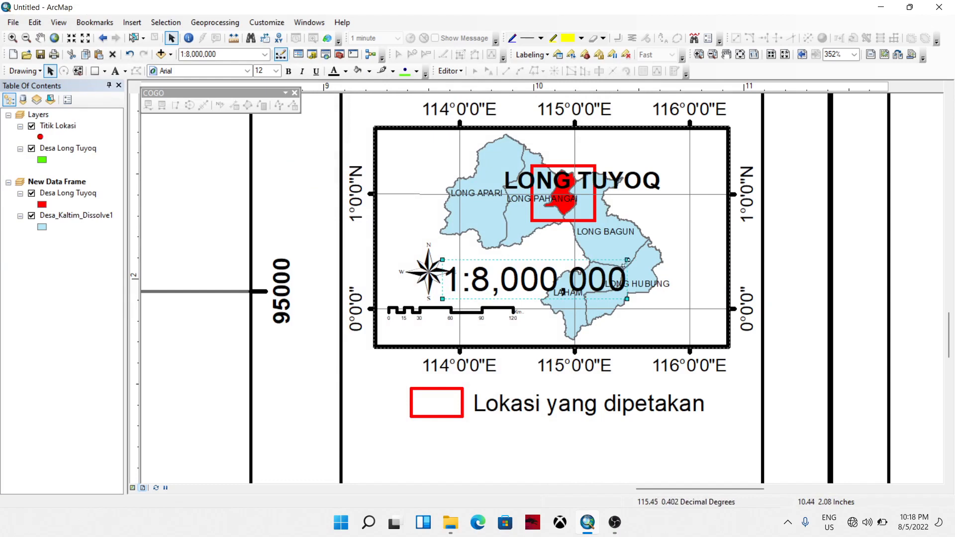
pyautogui.moveTo(627, 260); pyautogui.dragTo(584, 283)
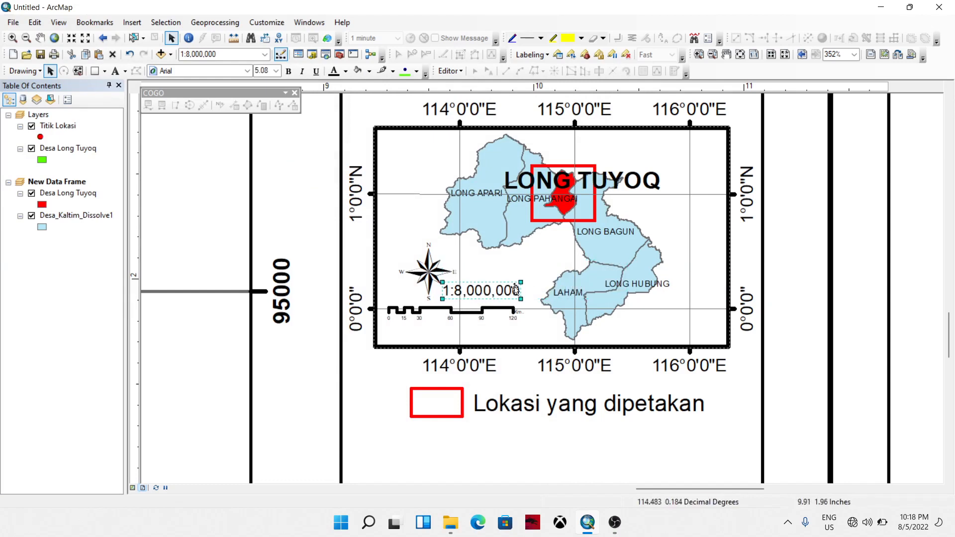
pyautogui.moveTo(500, 294); pyautogui.dragTo(499, 339)
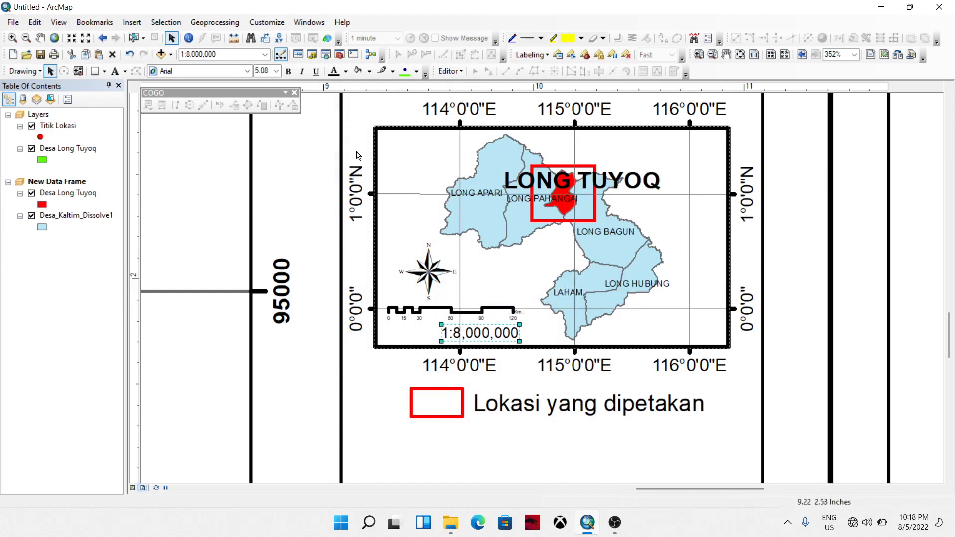
# Add the text SKALA near the lower-left corner of the inset map.
pyautogui.click(116, 70)
pyautogui.click(354, 353)
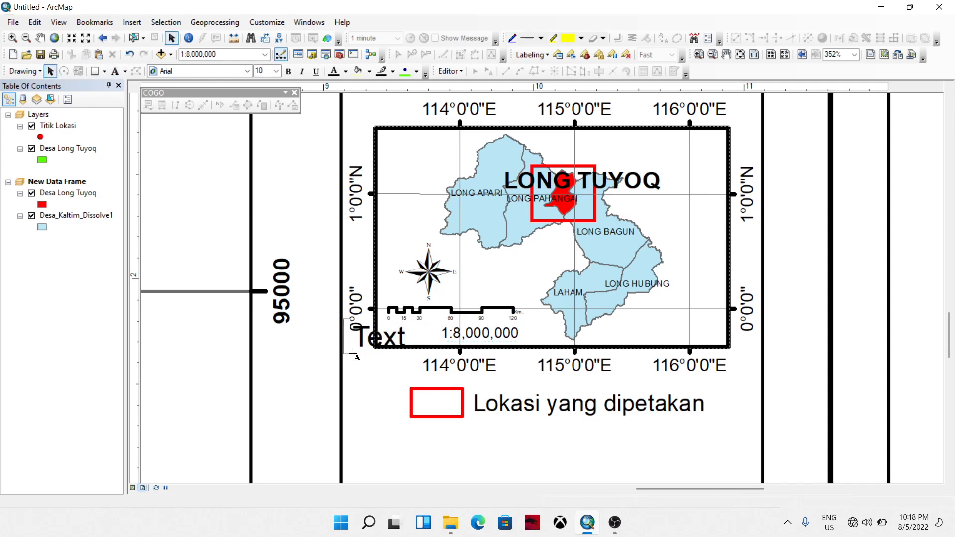
pyautogui.write('SKala')
pyautogui.press('BackSpace')
pyautogui.press('BackSpace')
pyautogui.press('BackSpace')
pyautogui.write('ALA')
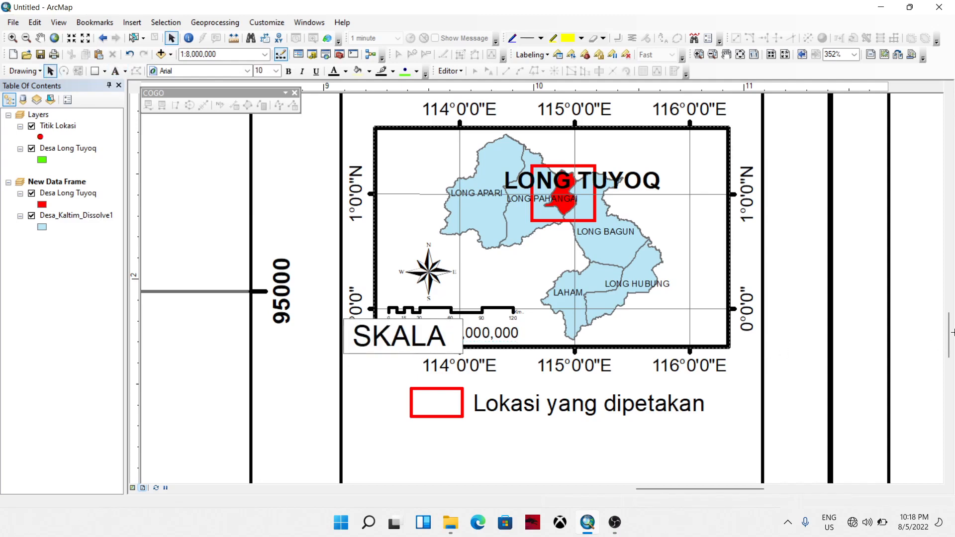
pyautogui.click(910, 349)
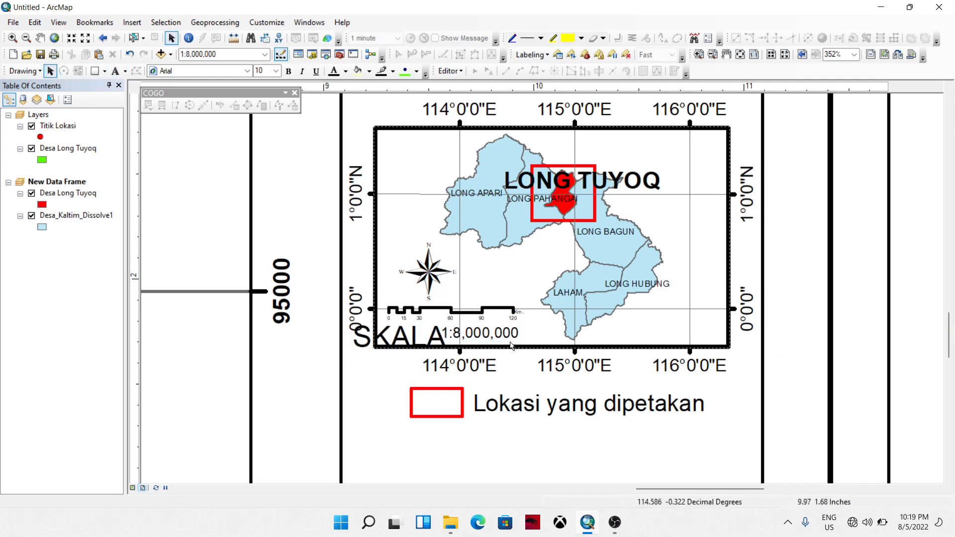
# Set the scale text and the SKALA text to font size 5 and place SKALA directly in front of the scale value.
pyautogui.click(500, 335)
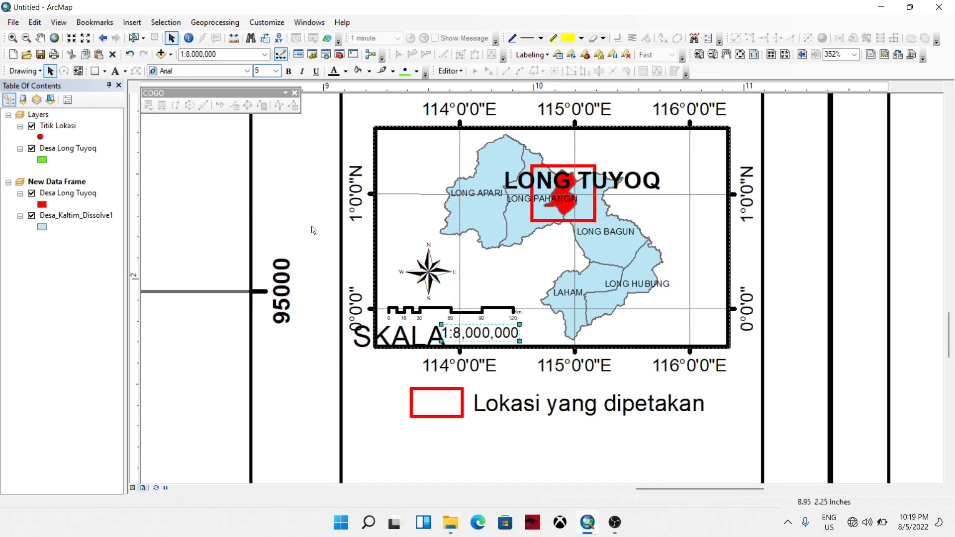
pyautogui.click(427, 337)
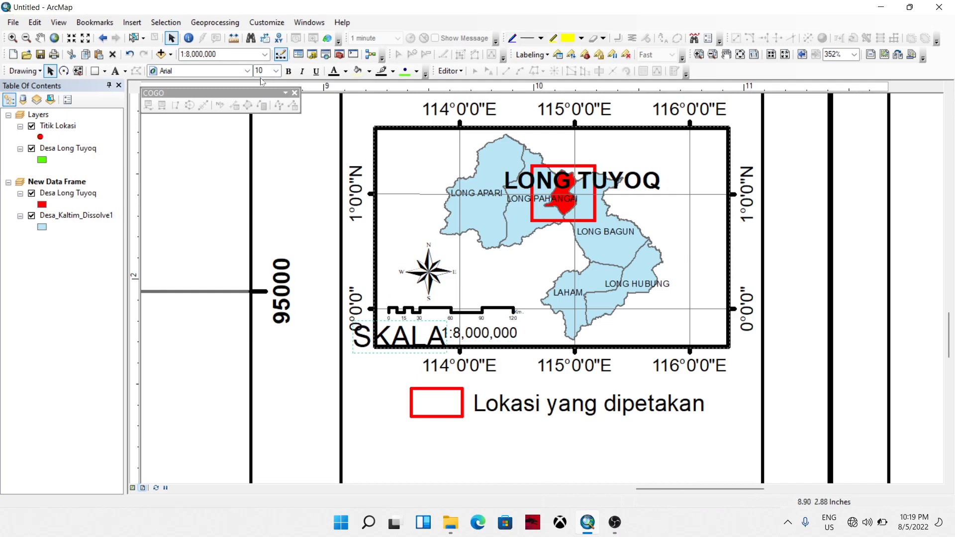
pyautogui.write('5')
pyautogui.press('Return')
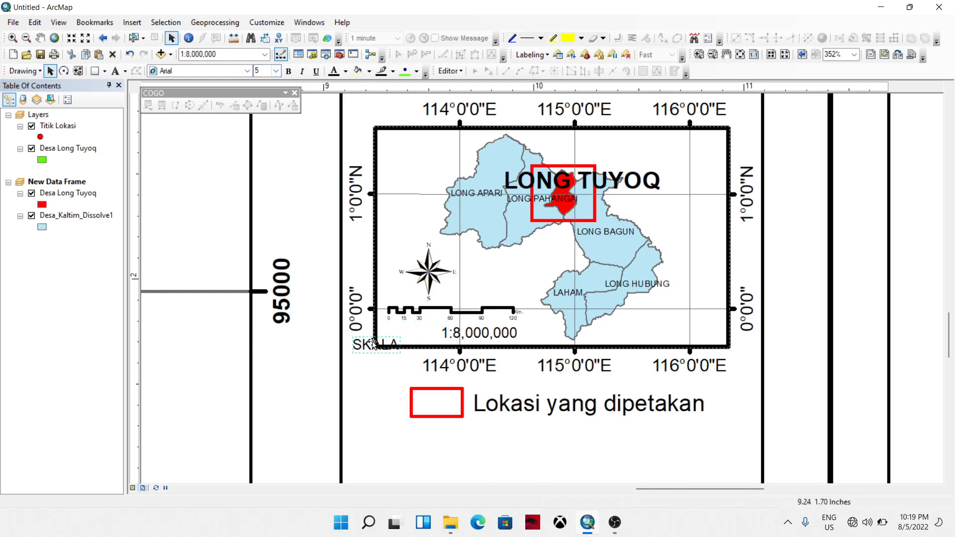
pyautogui.moveTo(374, 343); pyautogui.dragTo(414, 339)
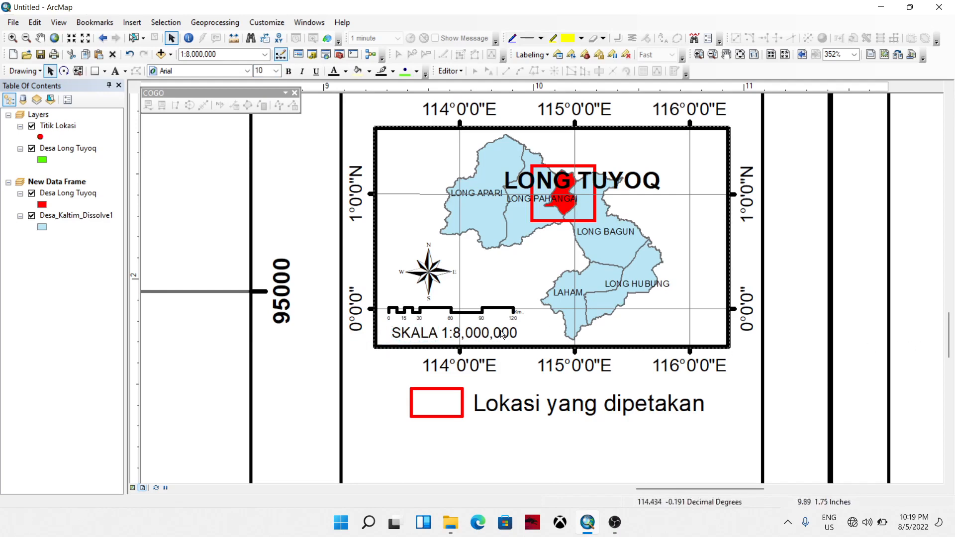
# Duplicate the divider line above the inset title, place the copy below the Lokasi yang dipetakan label and center it on the panel frame.
pyautogui.scroll(1, 515, 309)
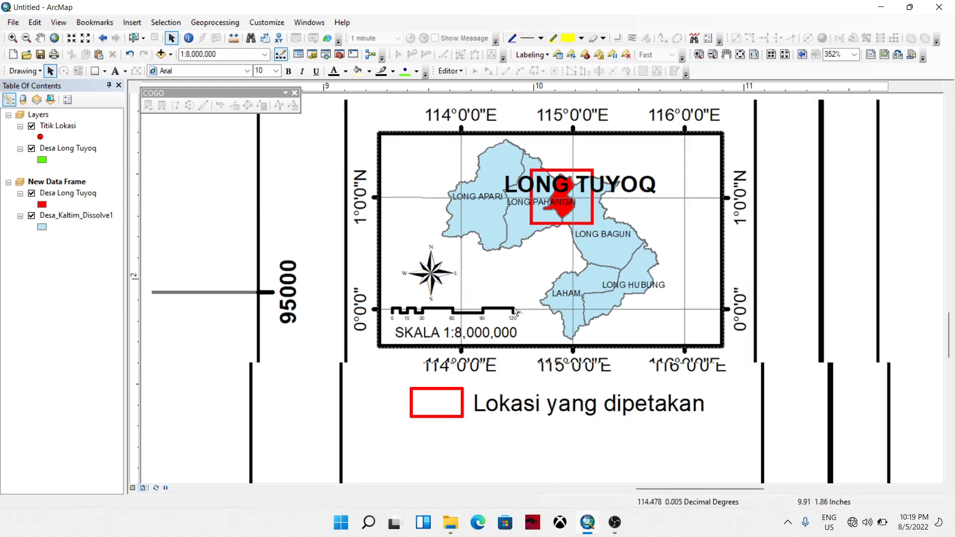
pyautogui.scroll(3, 514, 311)
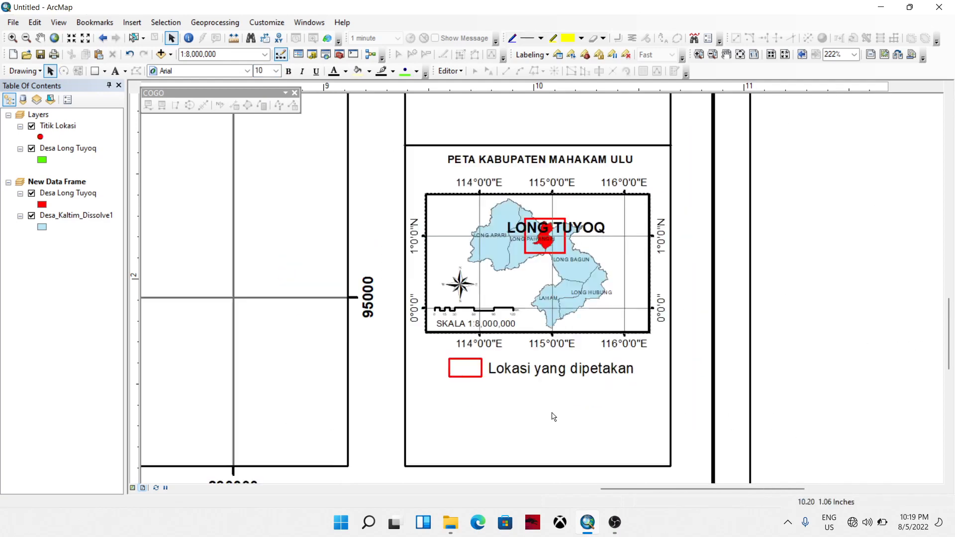
pyautogui.click(537, 128)
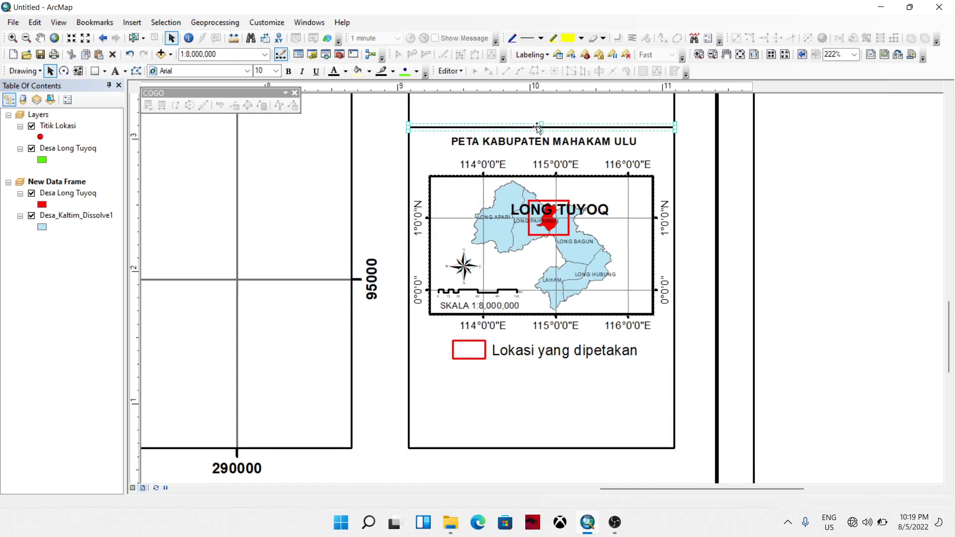
pyautogui.hotkey('ctrl', 'v')
pyautogui.moveTo(551, 160); pyautogui.dragTo(519, 374)
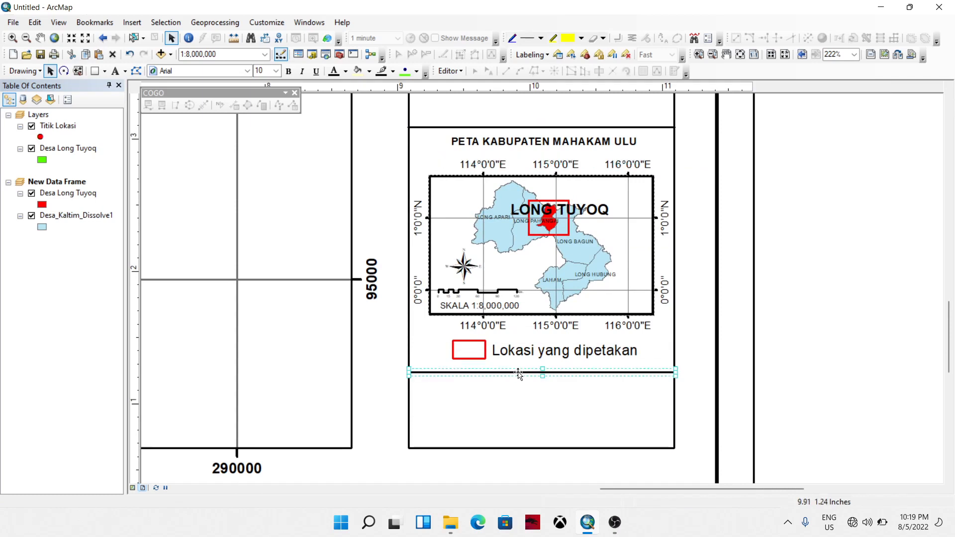
pyautogui.rightClick(508, 424)
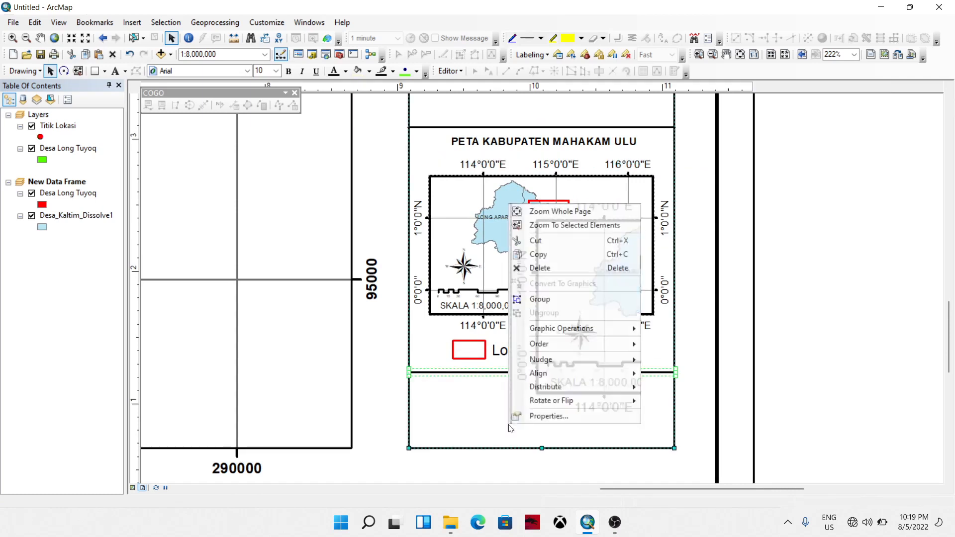
pyautogui.moveTo(632, 381)
pyautogui.click(684, 403)
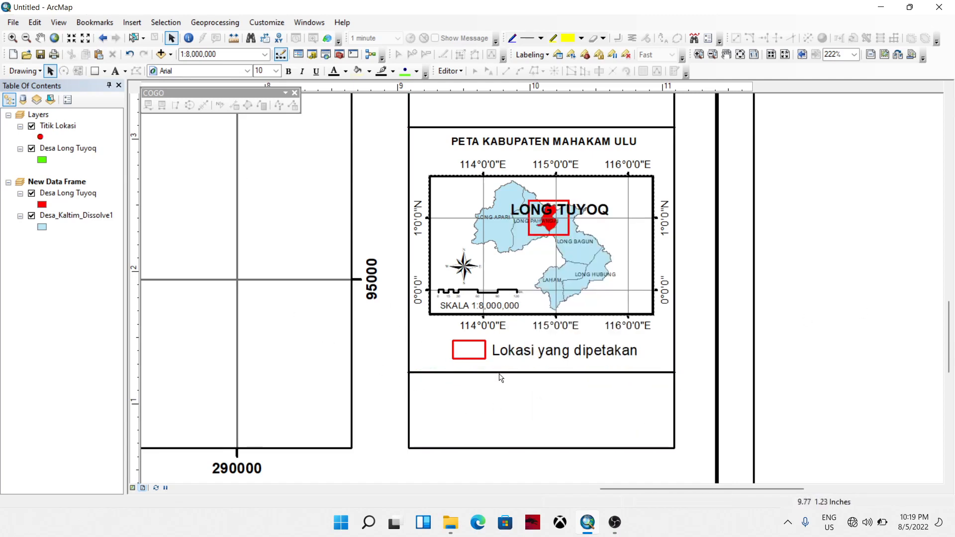
# Add the text "Dibuat Oleh :" in the empty section below the new divider line.
pyautogui.click(116, 72)
pyautogui.click(441, 398)
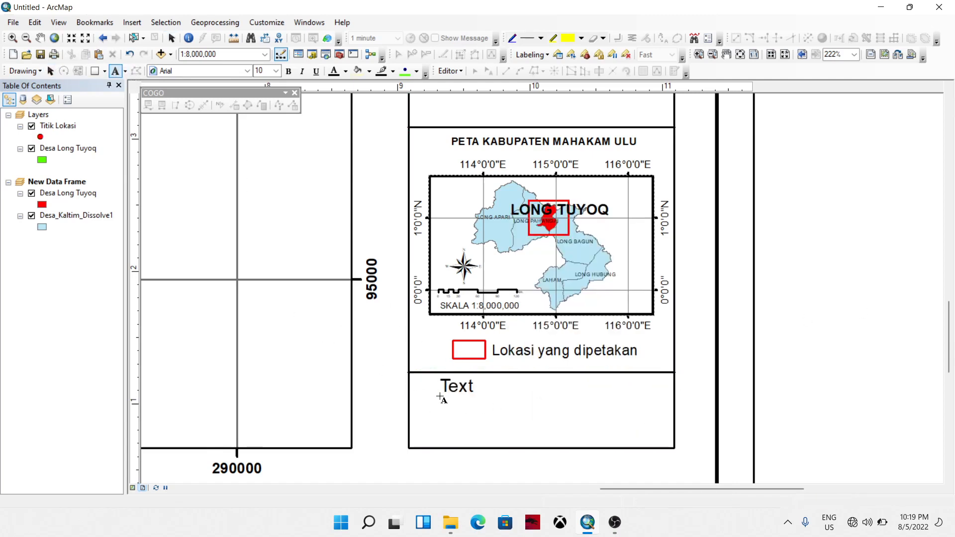
pyautogui.write('Dibuat')
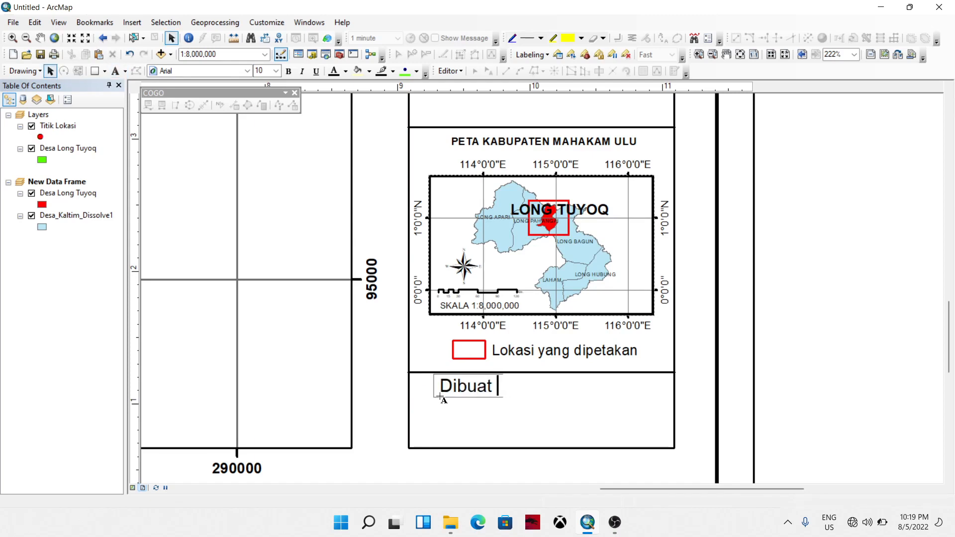
pyautogui.write(' Oleh :')
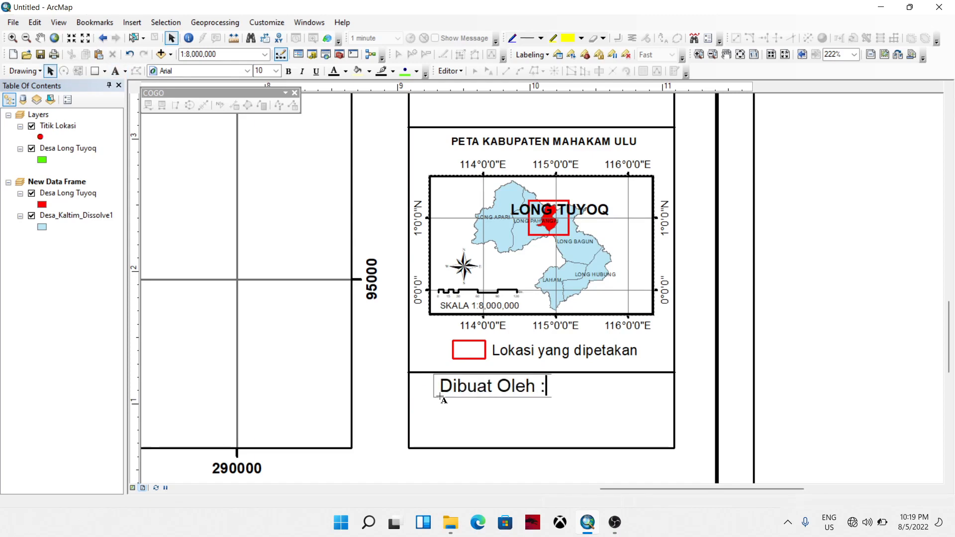
pyautogui.press('Return')
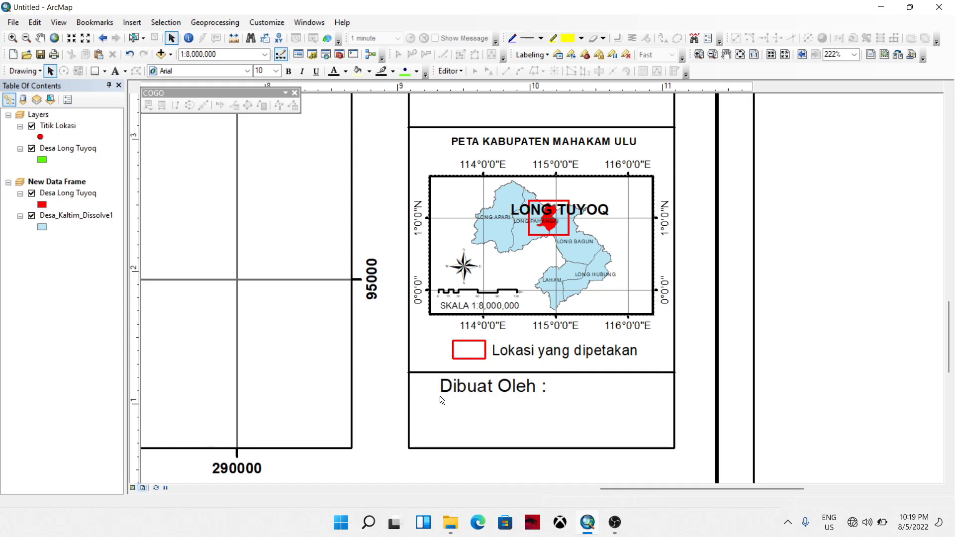
# Add the map author's name below "Dibuat Oleh :", center-align the text and move it to the middle of its section.
pyautogui.doubleClick(444, 395)
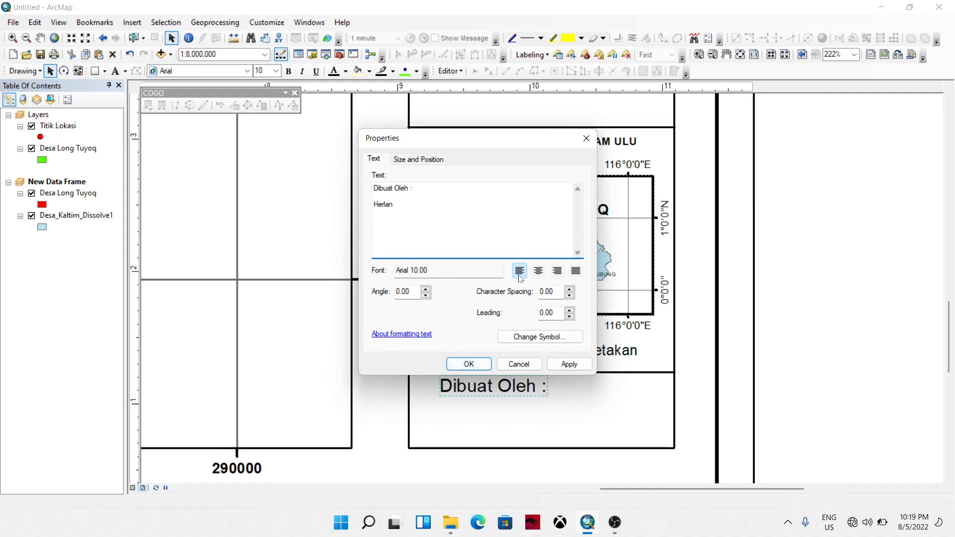
pyautogui.click(538, 275)
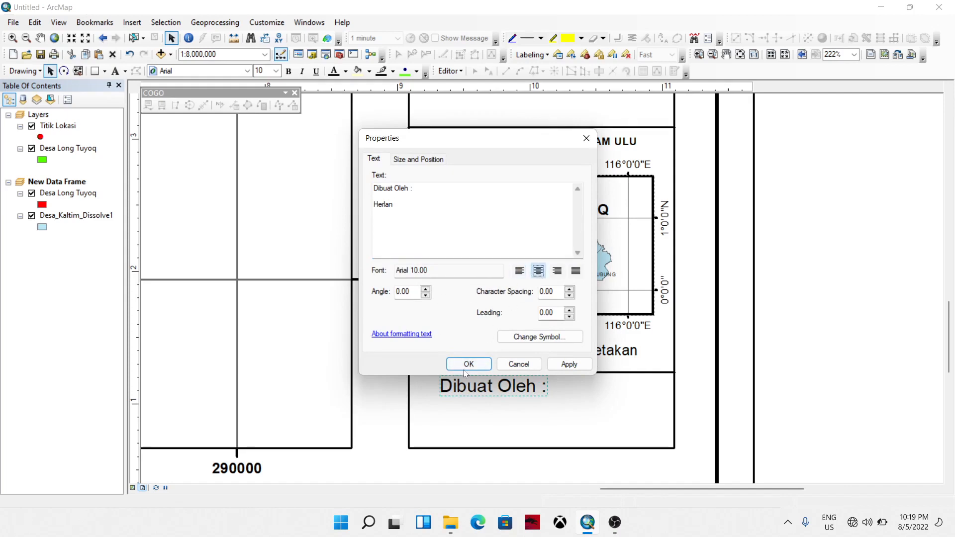
pyautogui.click(465, 368)
pyautogui.moveTo(436, 371); pyautogui.dragTo(547, 421)
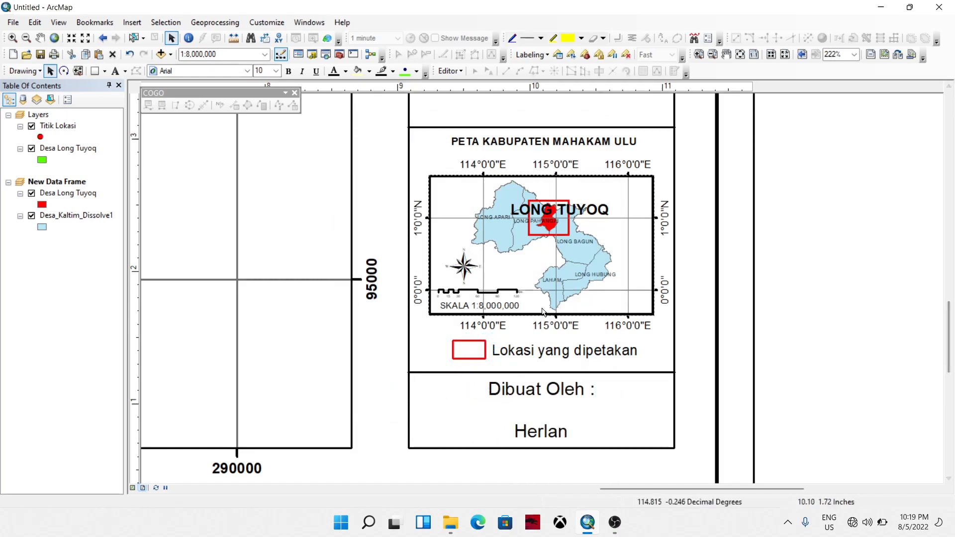
# Align the author credit text to the center of the side panel frame and show the whole page.
pyautogui.keyDown('shift'); pyautogui.click(454, 425); pyautogui.keyUp('shift')
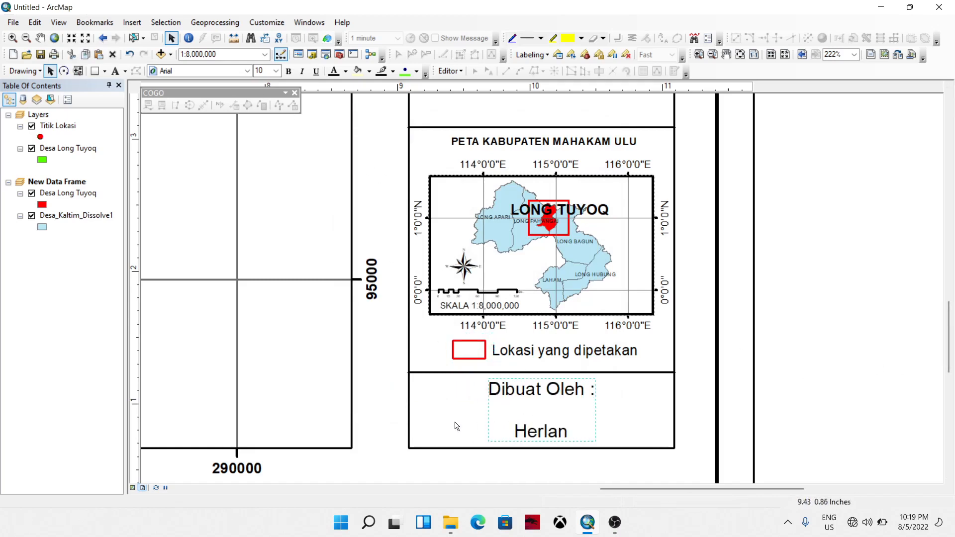
pyautogui.rightClick(454, 423)
pyautogui.moveTo(519, 374)
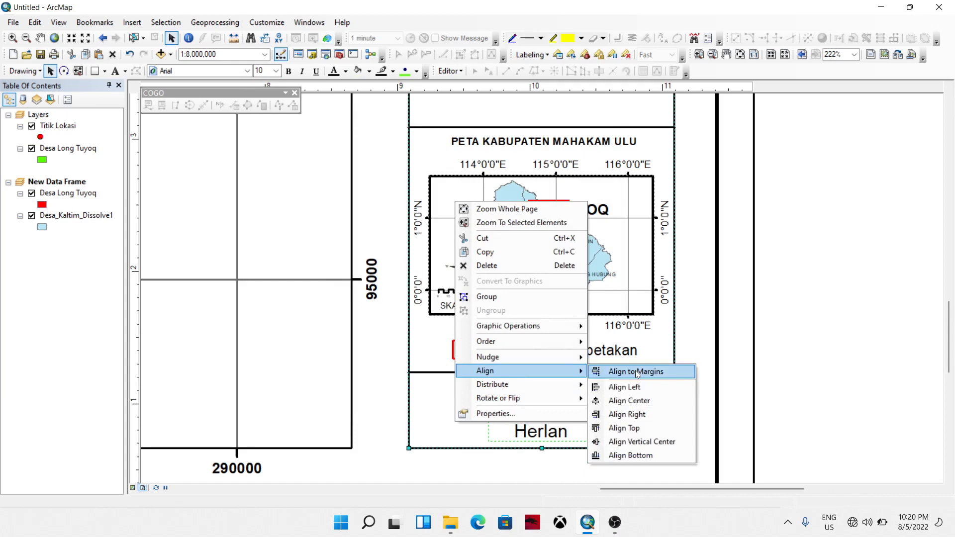
pyautogui.click(630, 401)
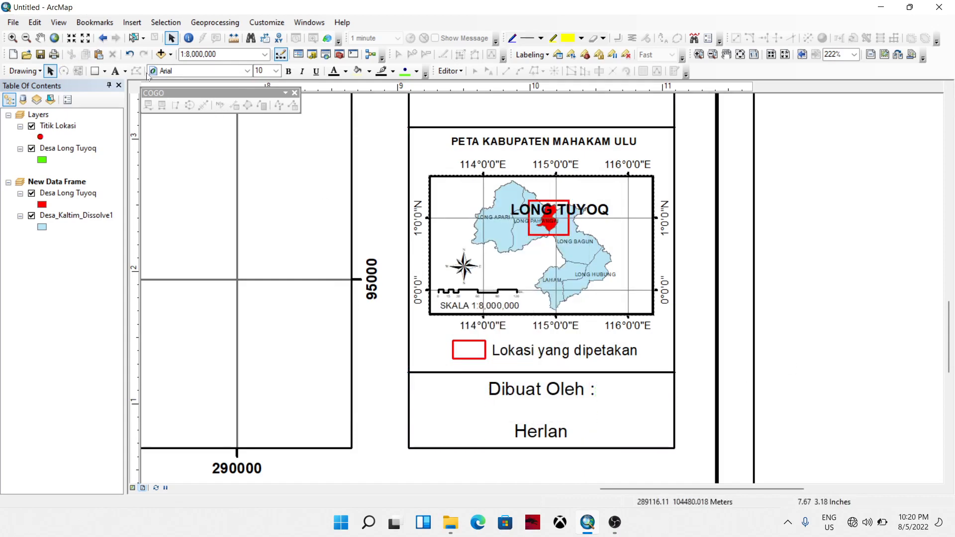
pyautogui.click(740, 53)
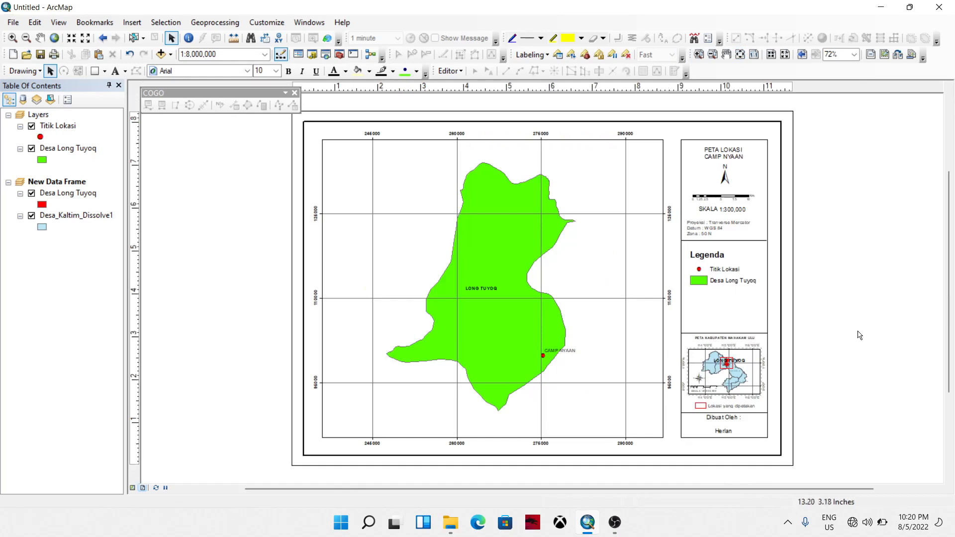